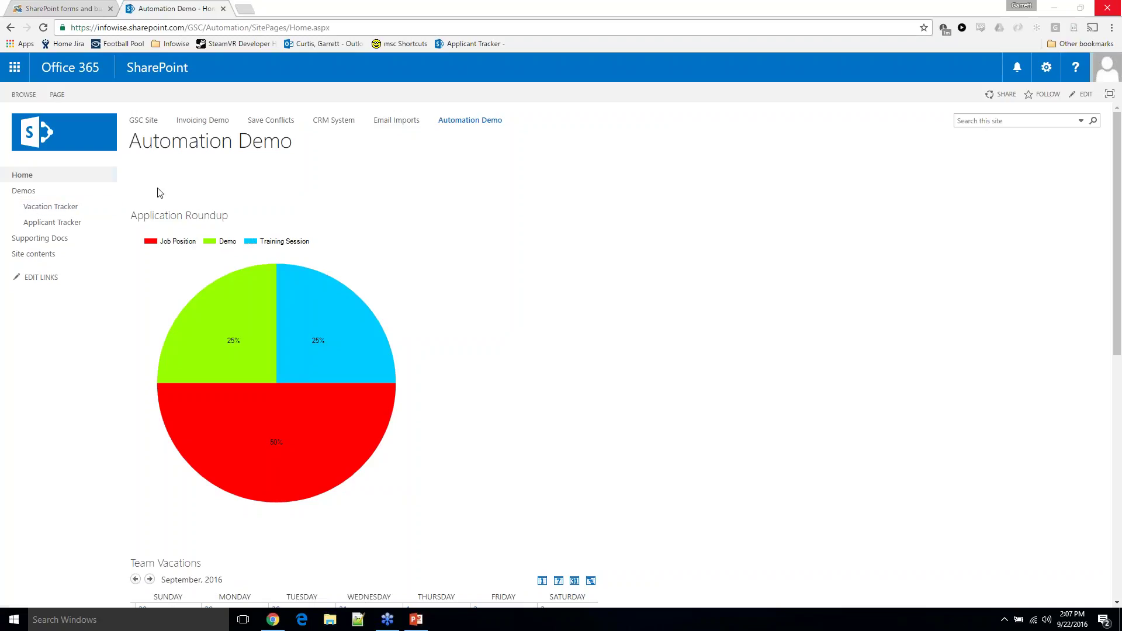
# Open the Vacation Tracker list and start a blank new vacation request
pyautogui.click(50, 207)
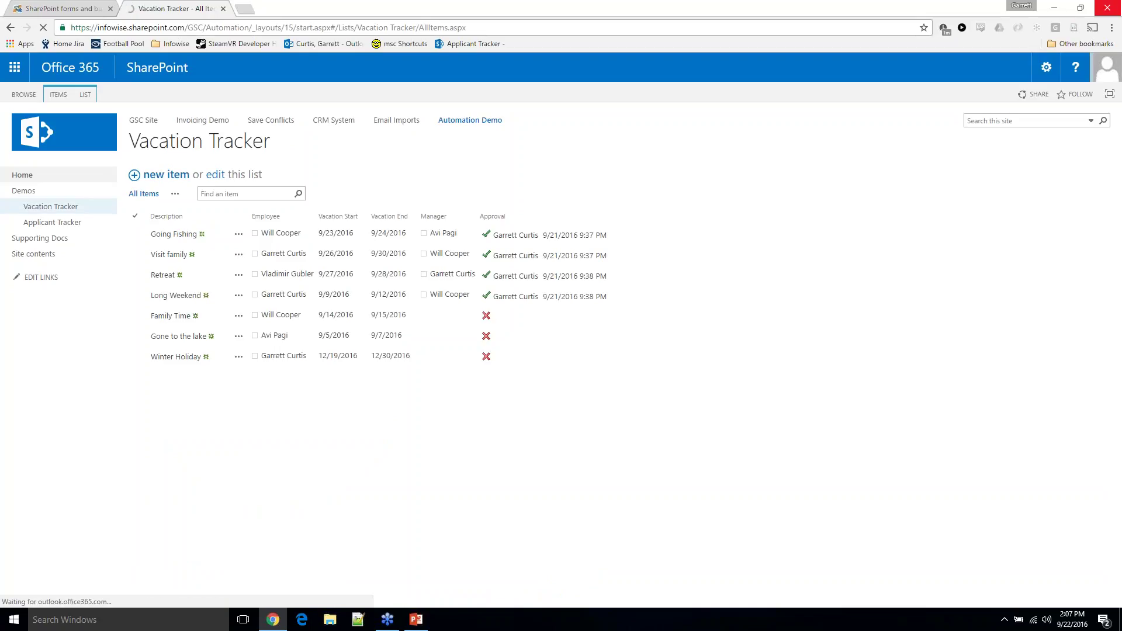
pyautogui.click(169, 179)
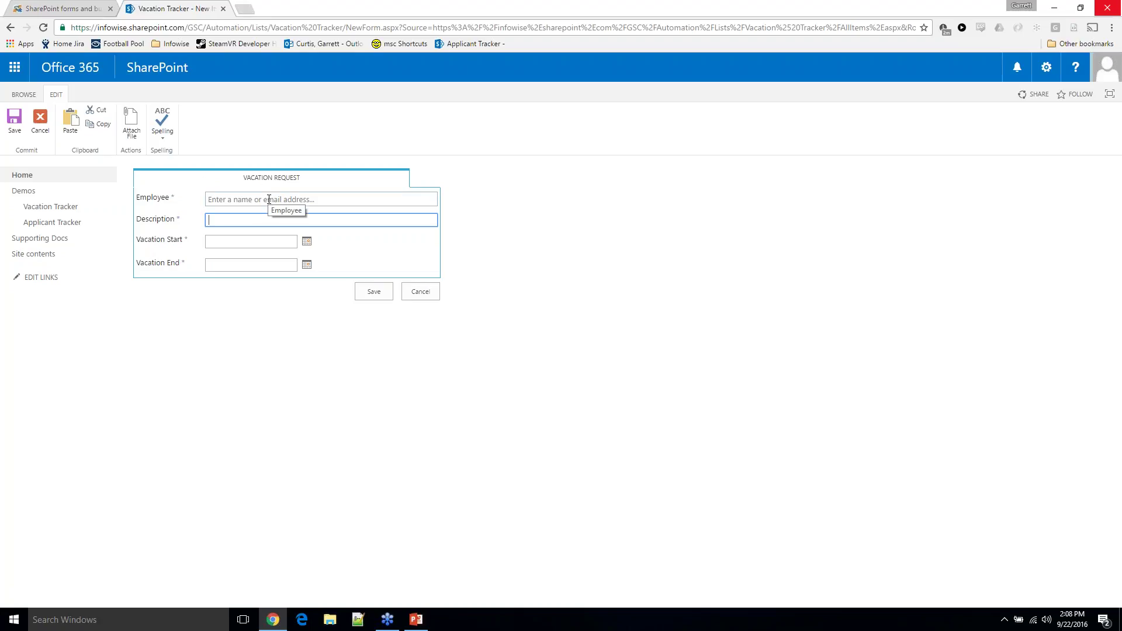
# Pick the suggested employee and enter the description 'Going to Ignite'
pyautogui.click(269, 199)
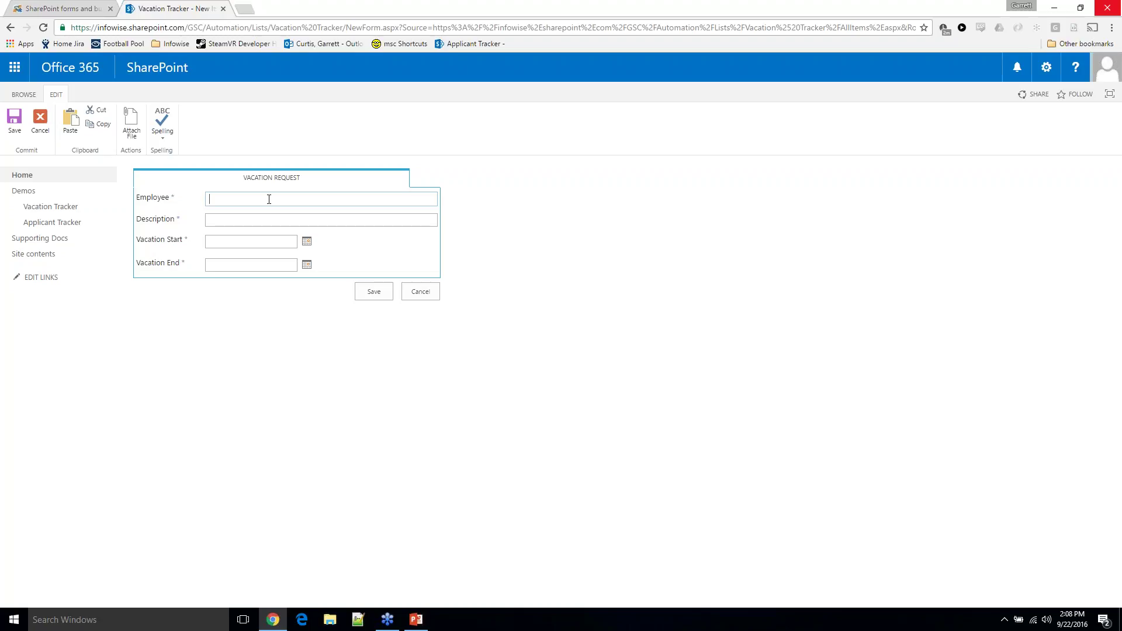
pyautogui.write('G')
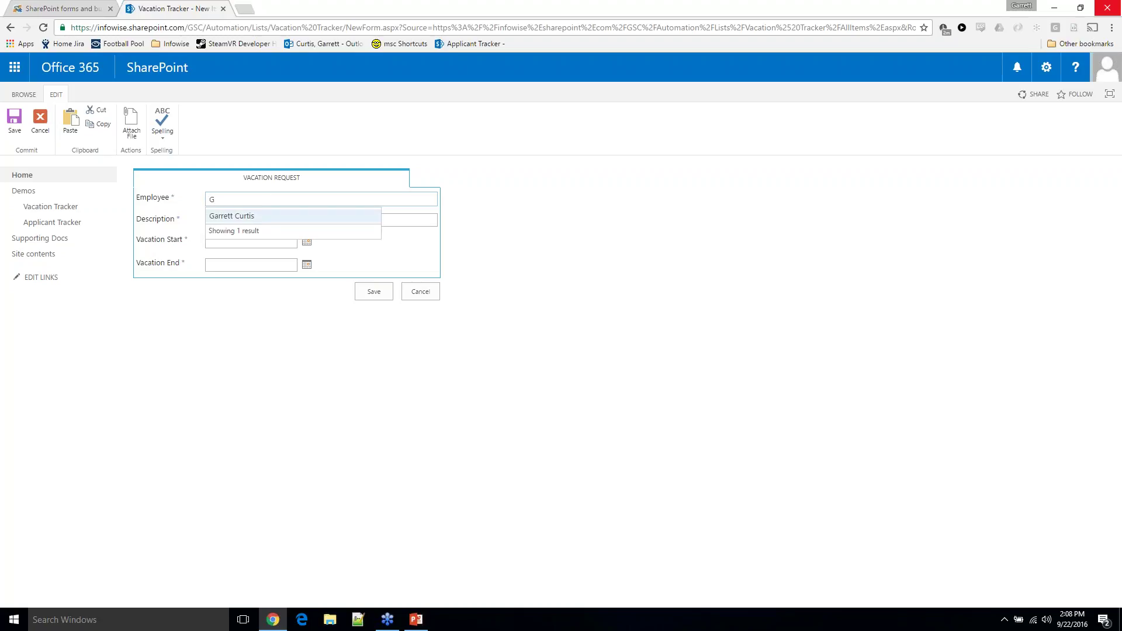
pyautogui.click(257, 216)
pyautogui.click(260, 221)
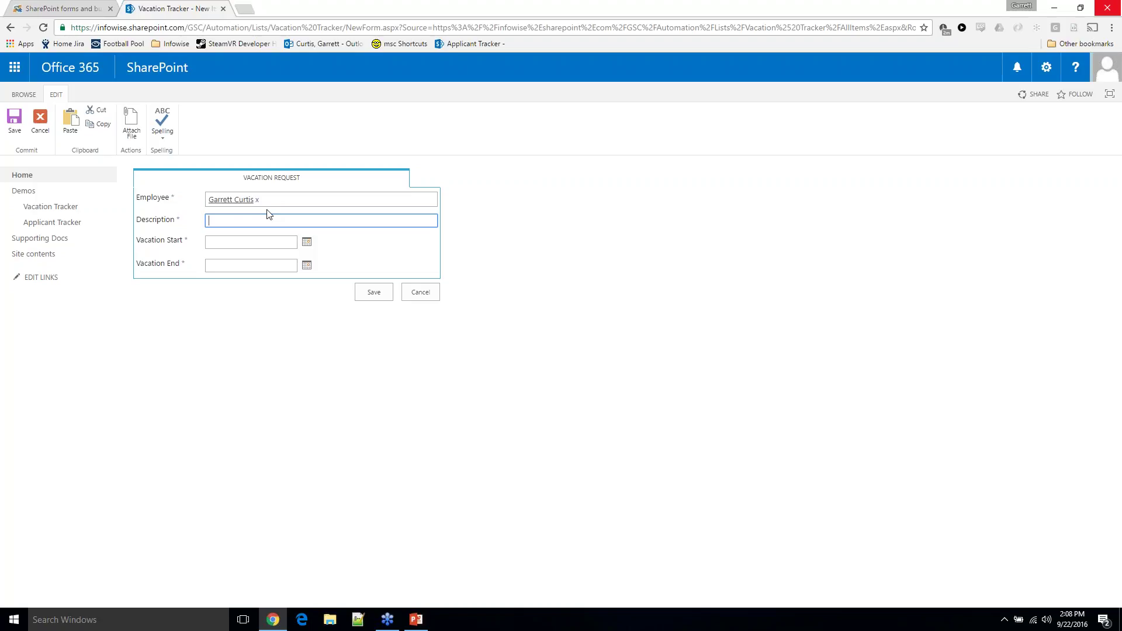
pyautogui.write('Going to Ignite')
# Set vacation start to September 26 and end to September 20, triggering the end-before-start error
pyautogui.click(306, 241)
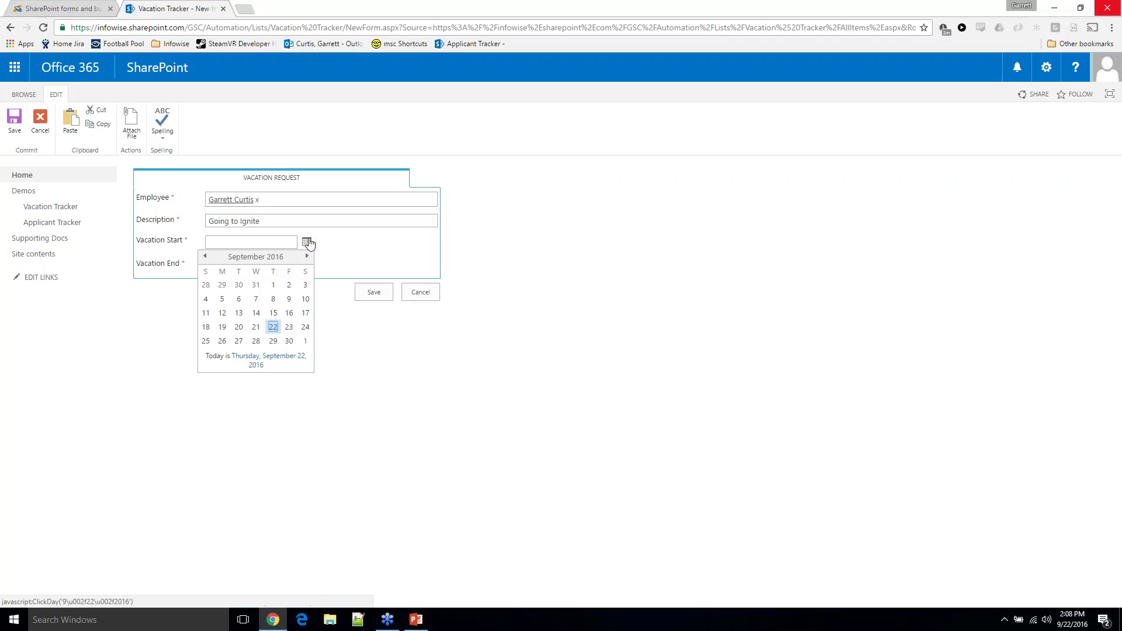
pyautogui.click(222, 341)
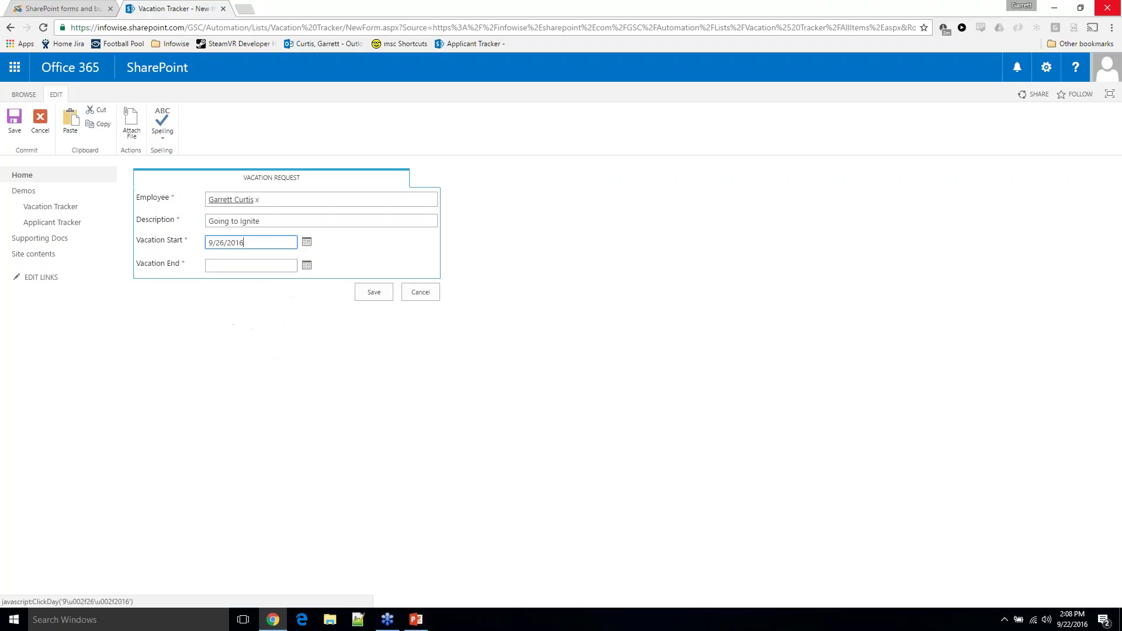
pyautogui.click(306, 265)
pyautogui.click(241, 354)
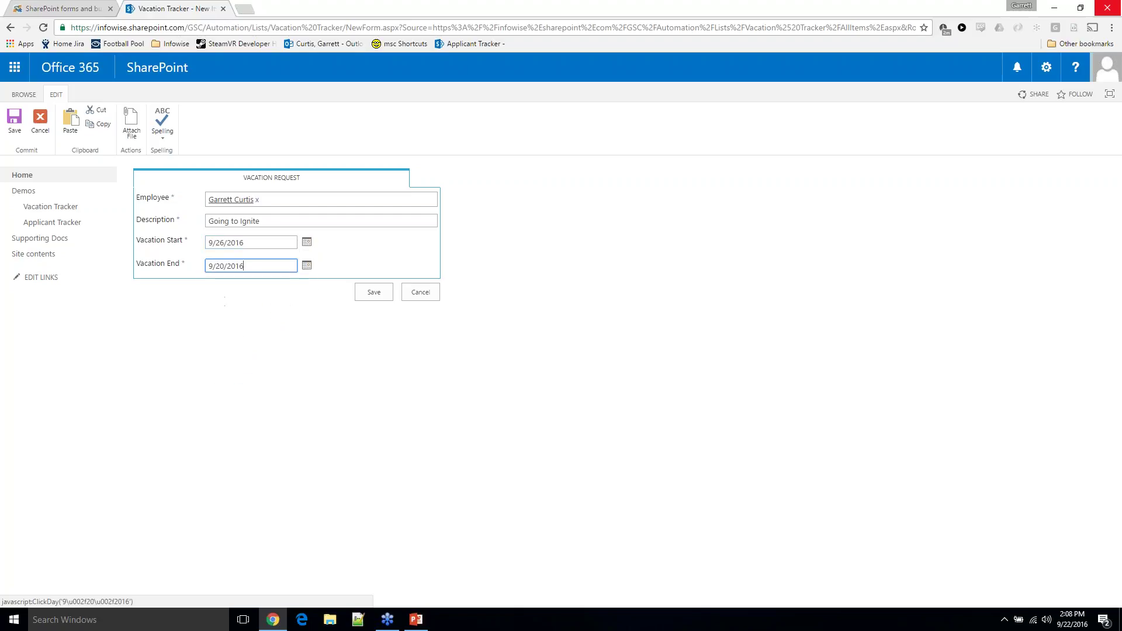
pyautogui.click(371, 296)
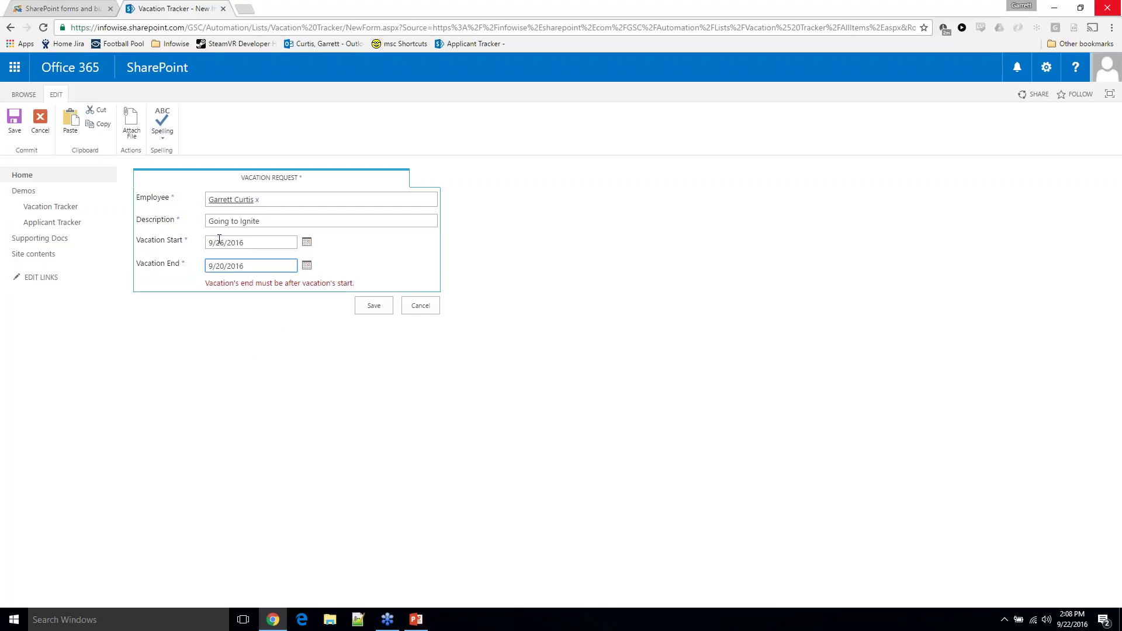
pyautogui.moveTo(201, 260); pyautogui.dragTo(371, 287)
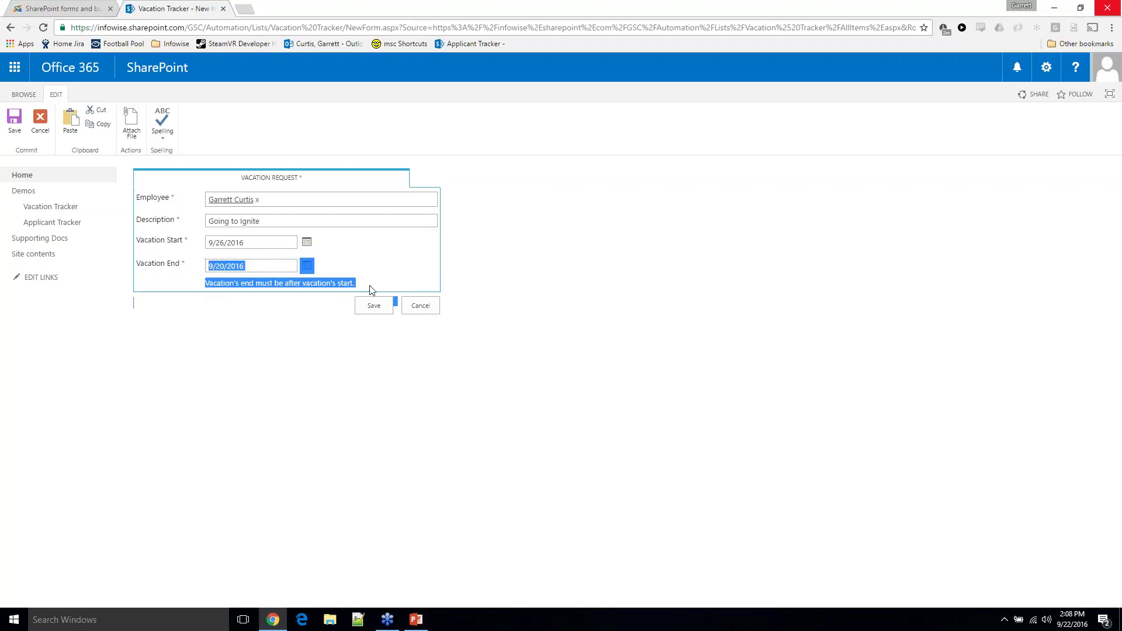
pyautogui.click(369, 289)
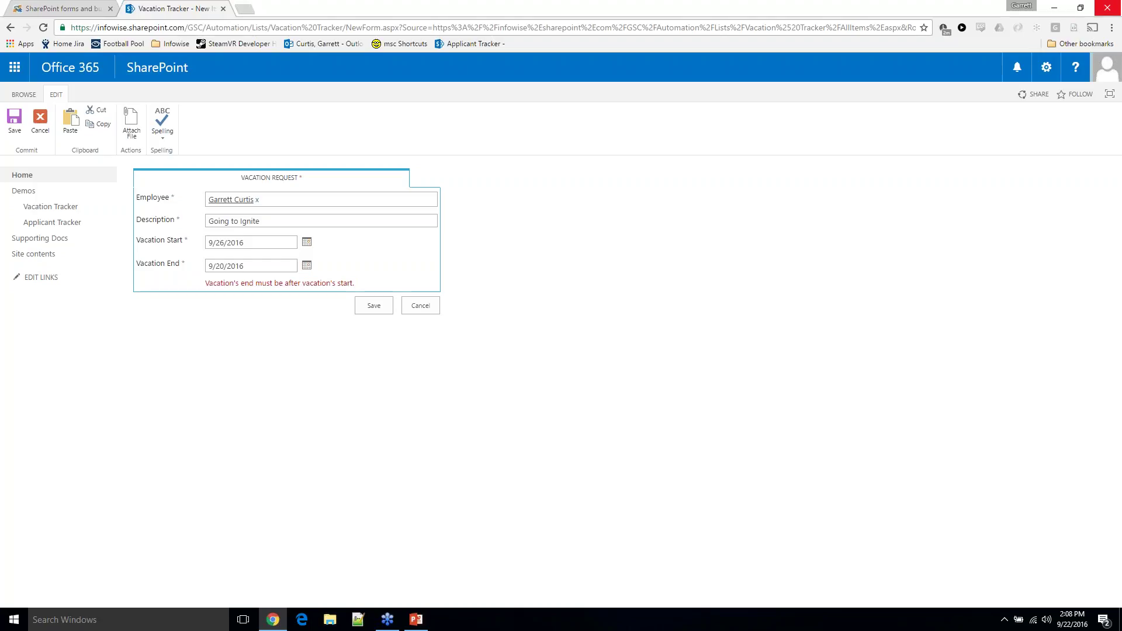
pyautogui.moveTo(199, 283); pyautogui.dragTo(343, 283)
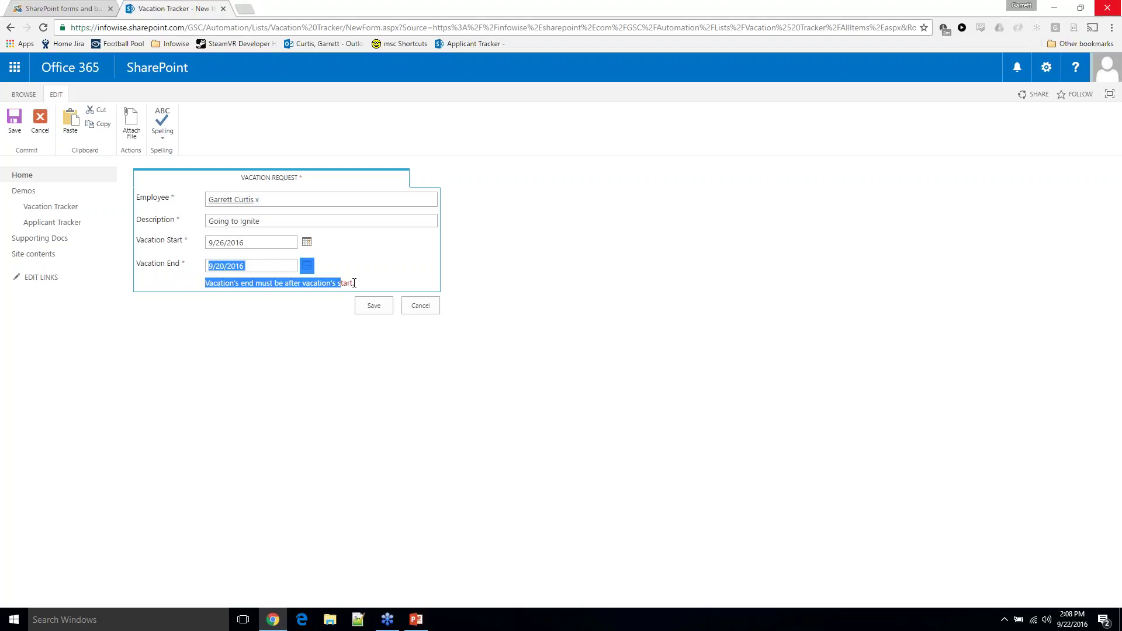
pyautogui.click(349, 285)
pyautogui.click(366, 306)
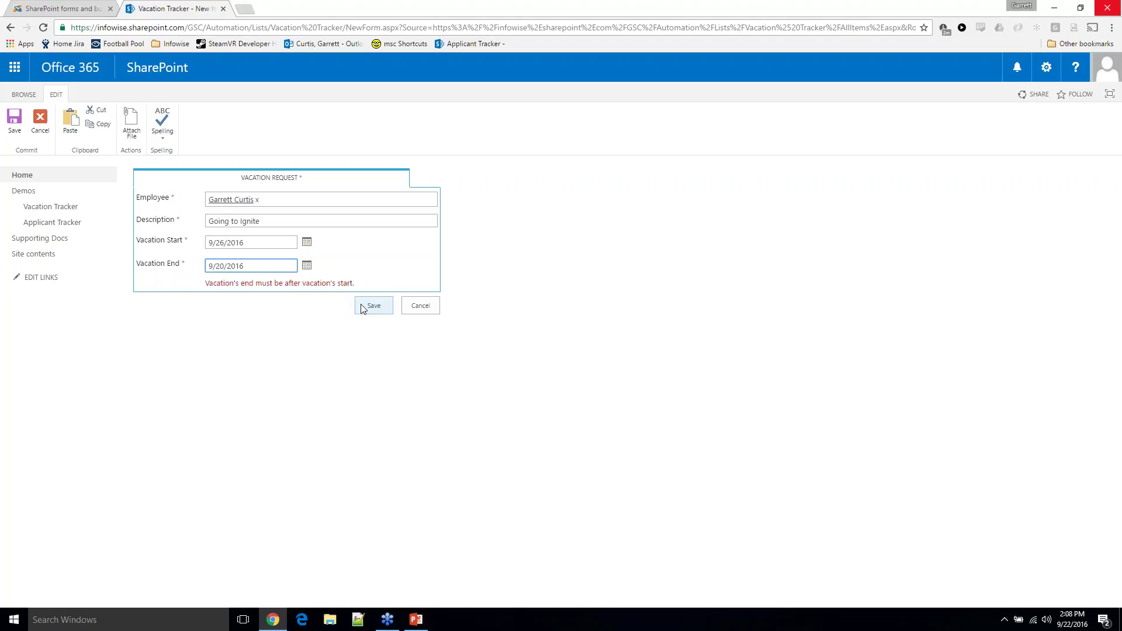
# Correct the vacation end to September 30, 2016 and save the request
pyautogui.click(306, 265)
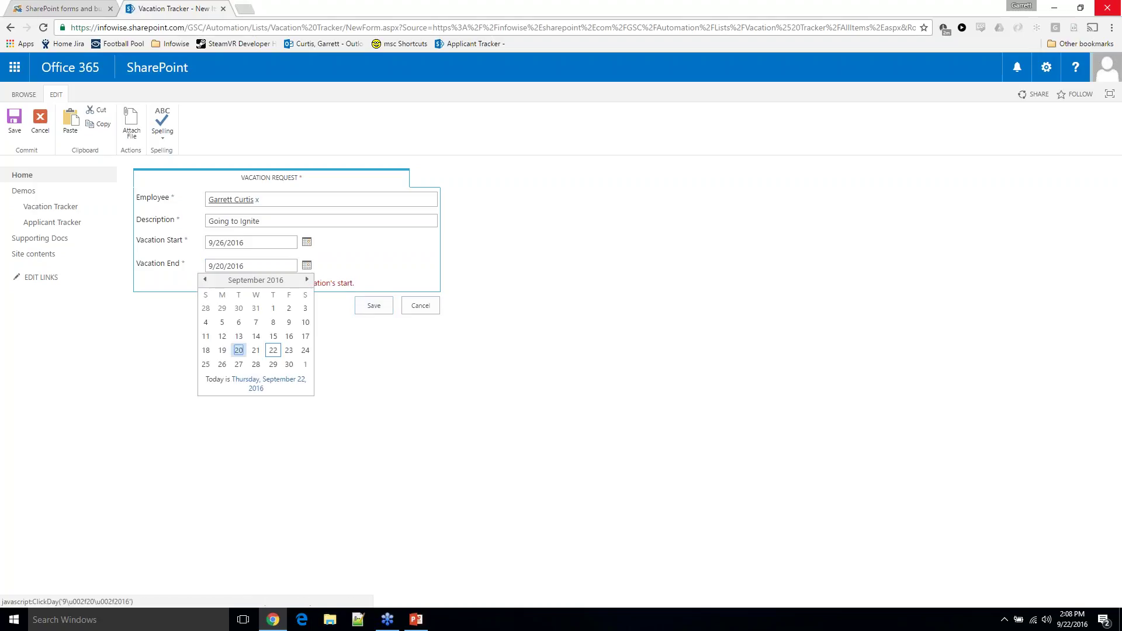
pyautogui.click(288, 365)
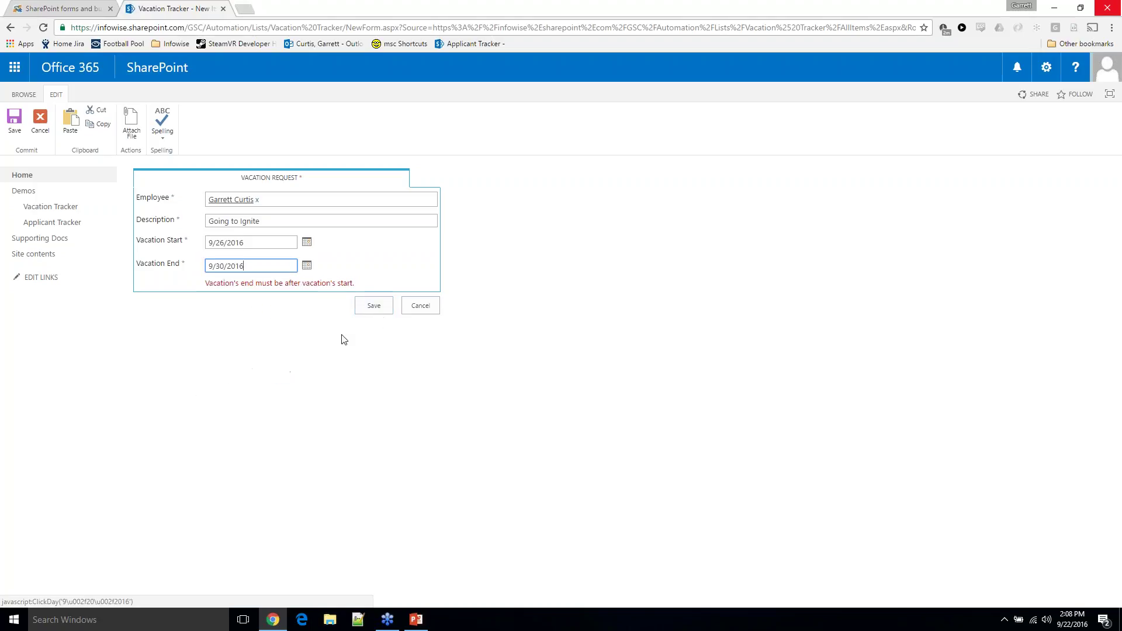
pyautogui.click(379, 303)
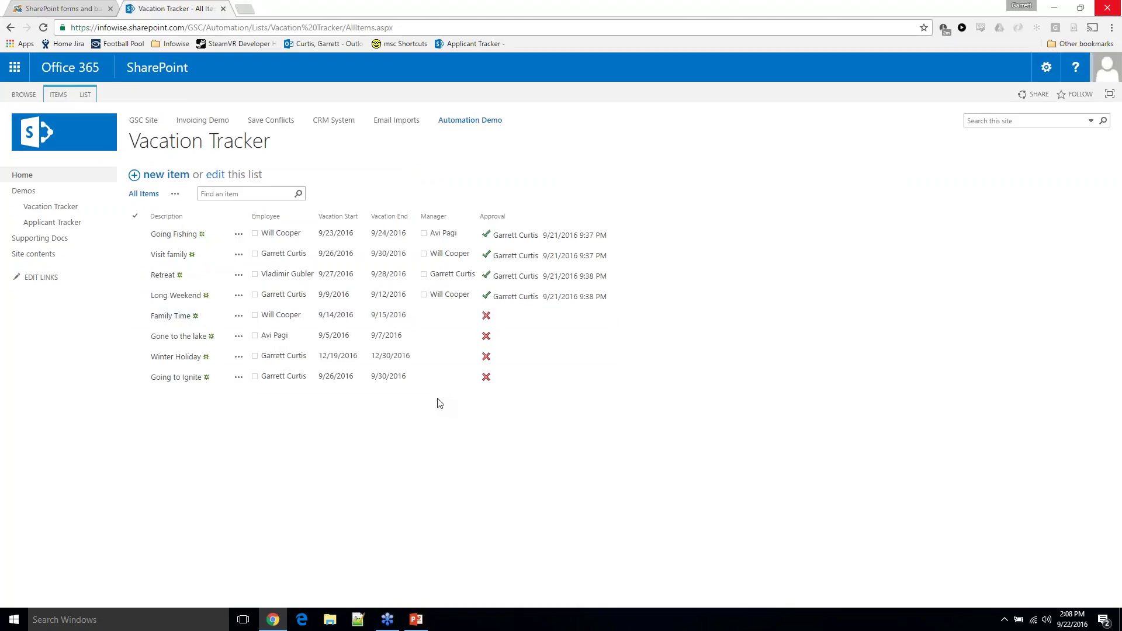
# Open the Going to Ignite request for editing and go to its Approval tab
pyautogui.click(230, 378)
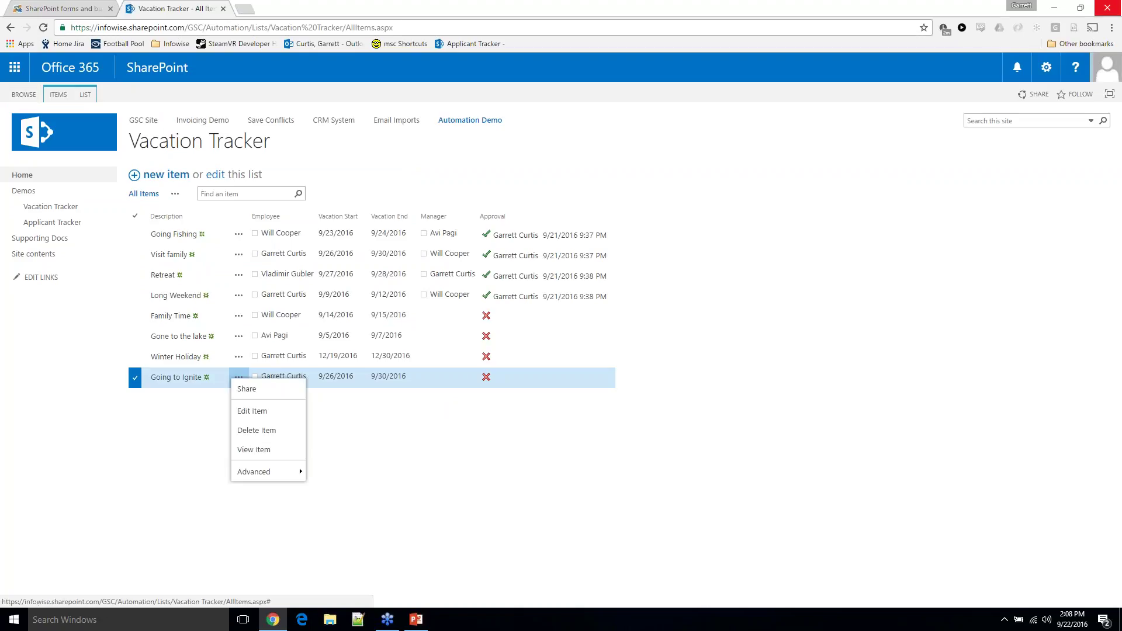
pyautogui.click(246, 416)
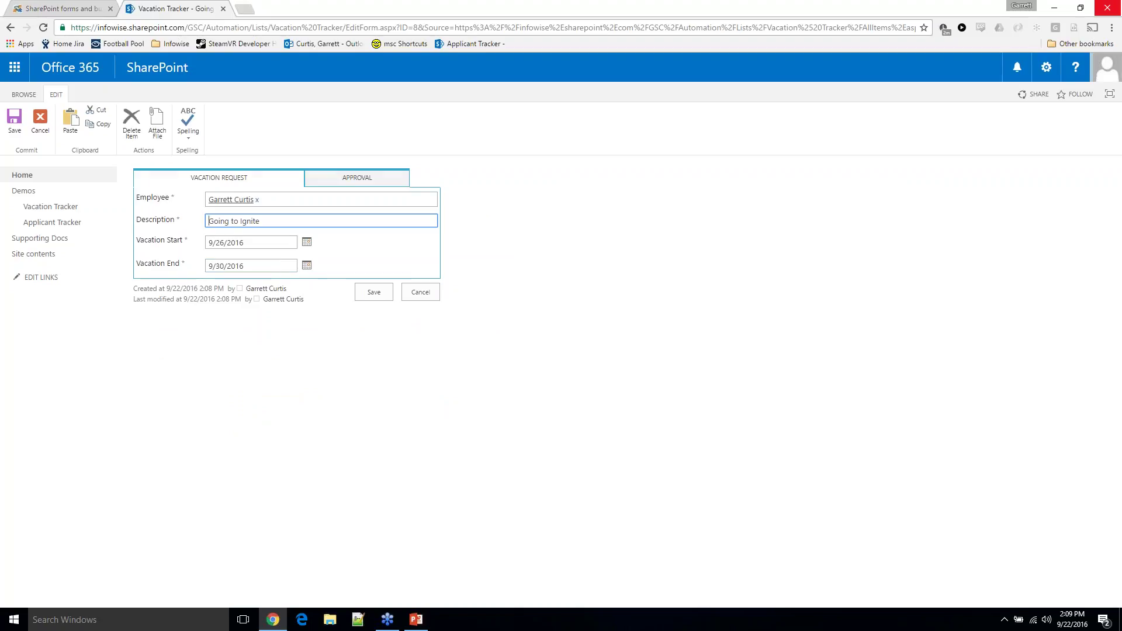
pyautogui.click(318, 180)
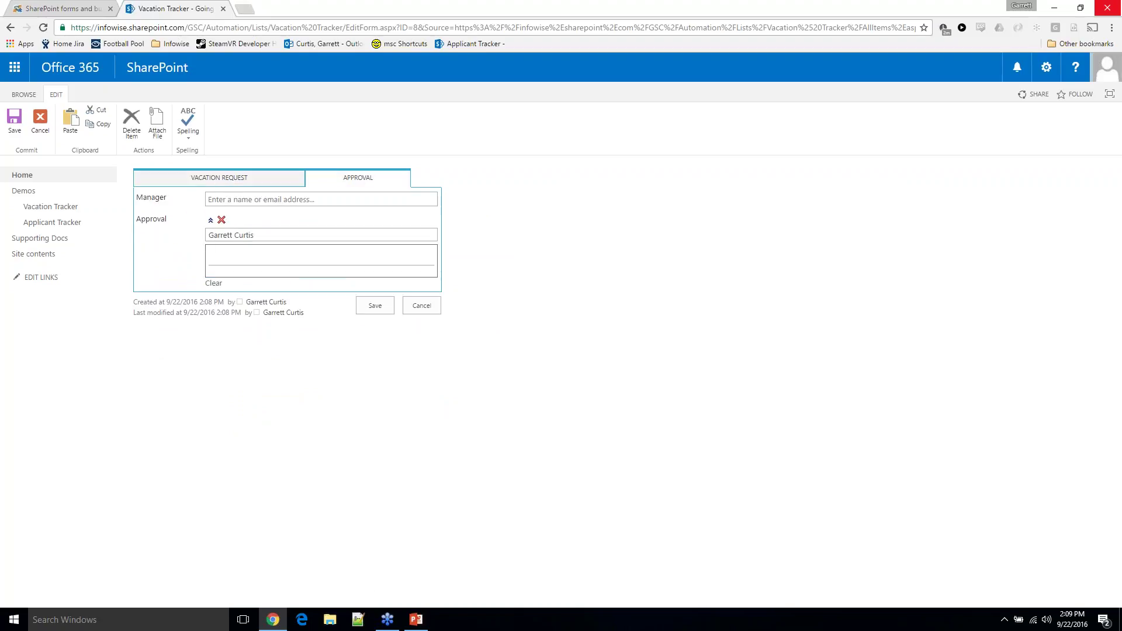
pyautogui.click(299, 184)
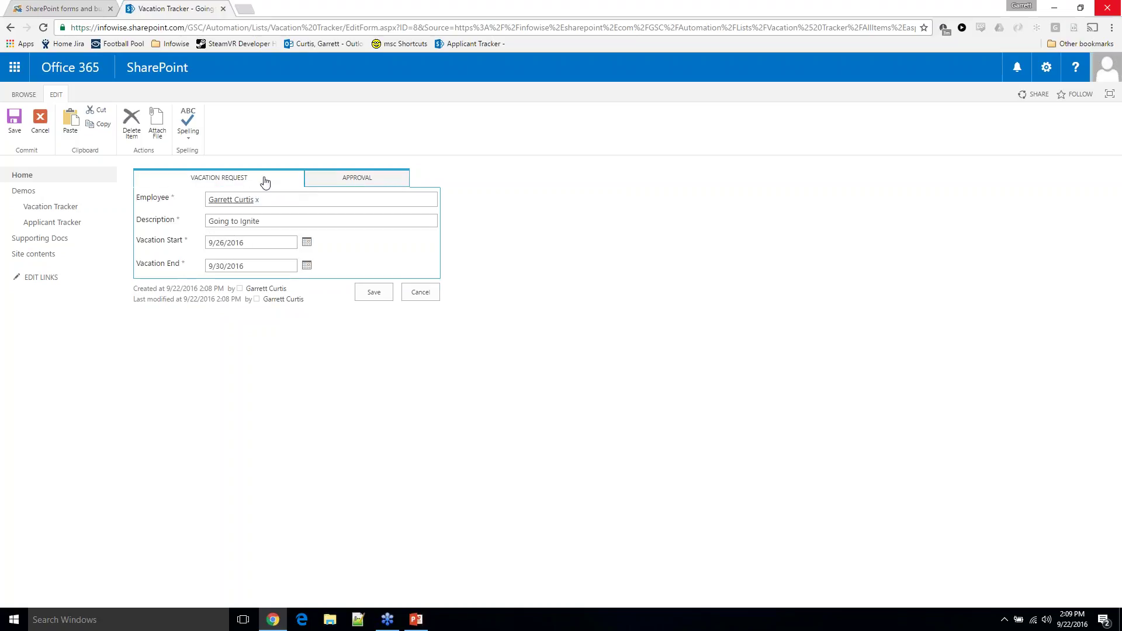
pyautogui.click(345, 178)
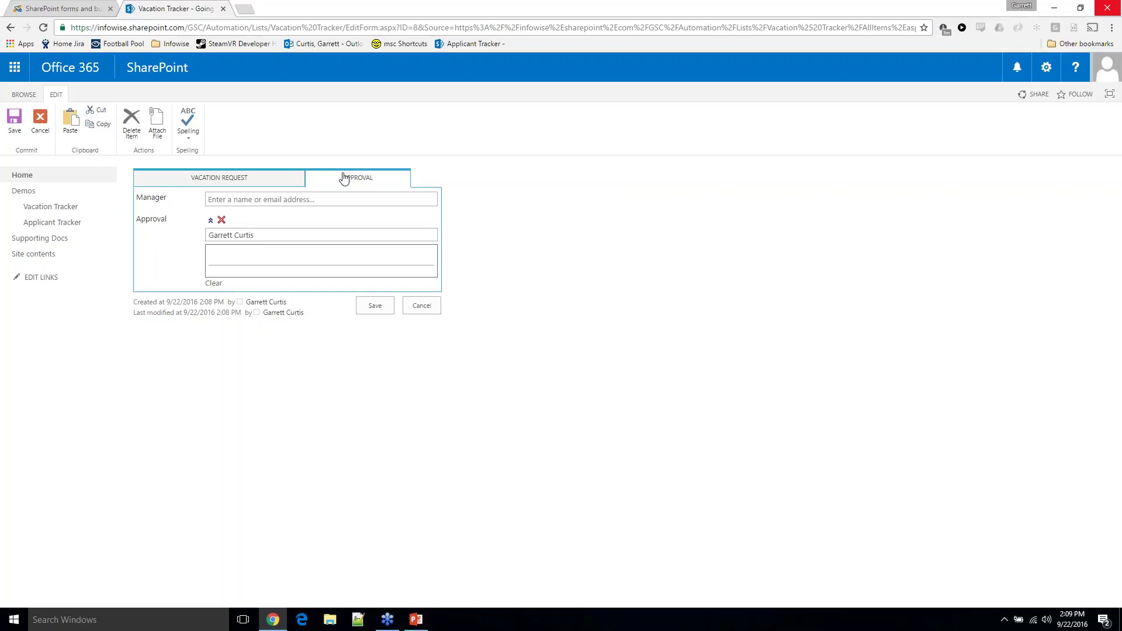
# Choose the suggested manager, sign the Approval box, and save the request
pyautogui.click(329, 198)
pyautogui.write('vladi')
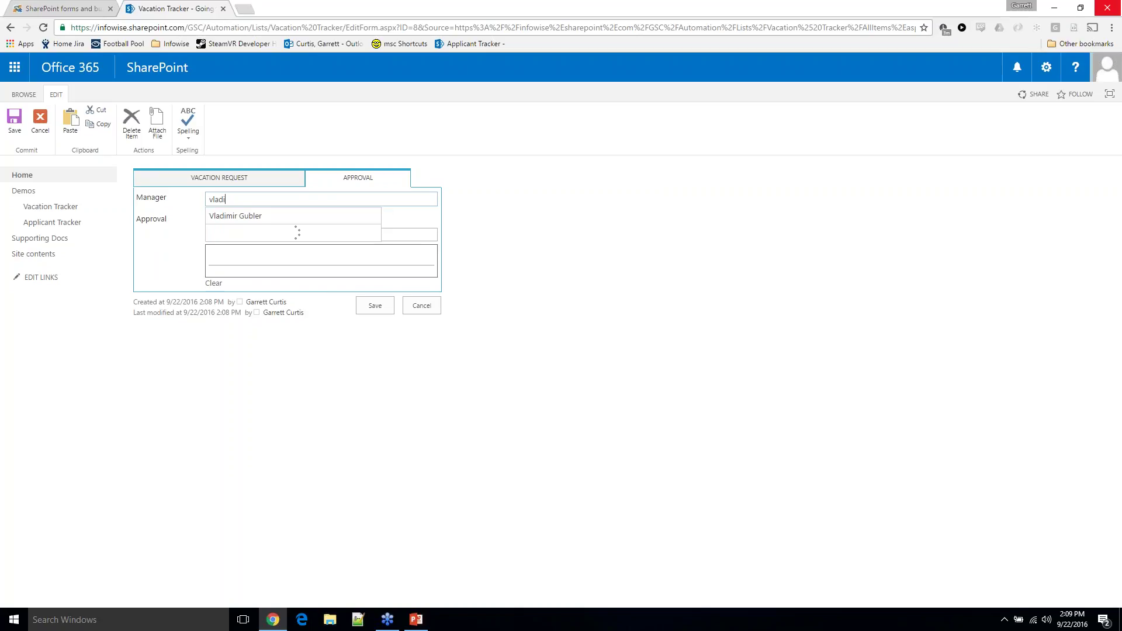
pyautogui.click(307, 221)
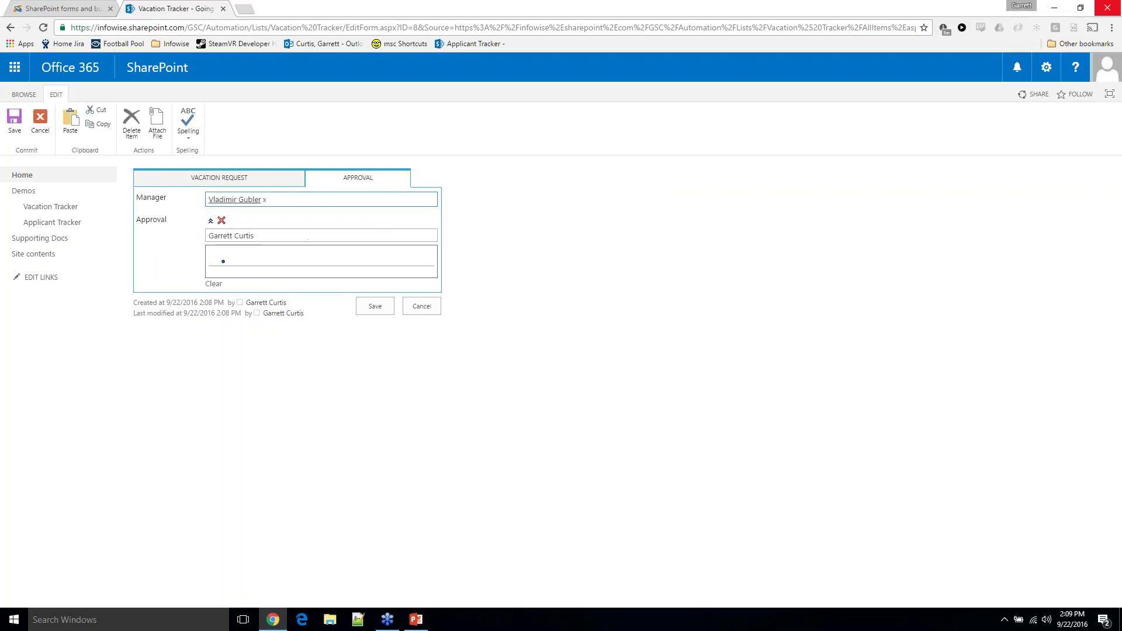
pyautogui.moveTo(220, 273)
pyautogui.mouseDown()
pyautogui.moveTo(229, 246)
pyautogui.moveTo(254, 276)
pyautogui.moveTo(266, 264)
pyautogui.moveTo(273, 274)
pyautogui.moveTo(323, 266)
pyautogui.mouseUp()
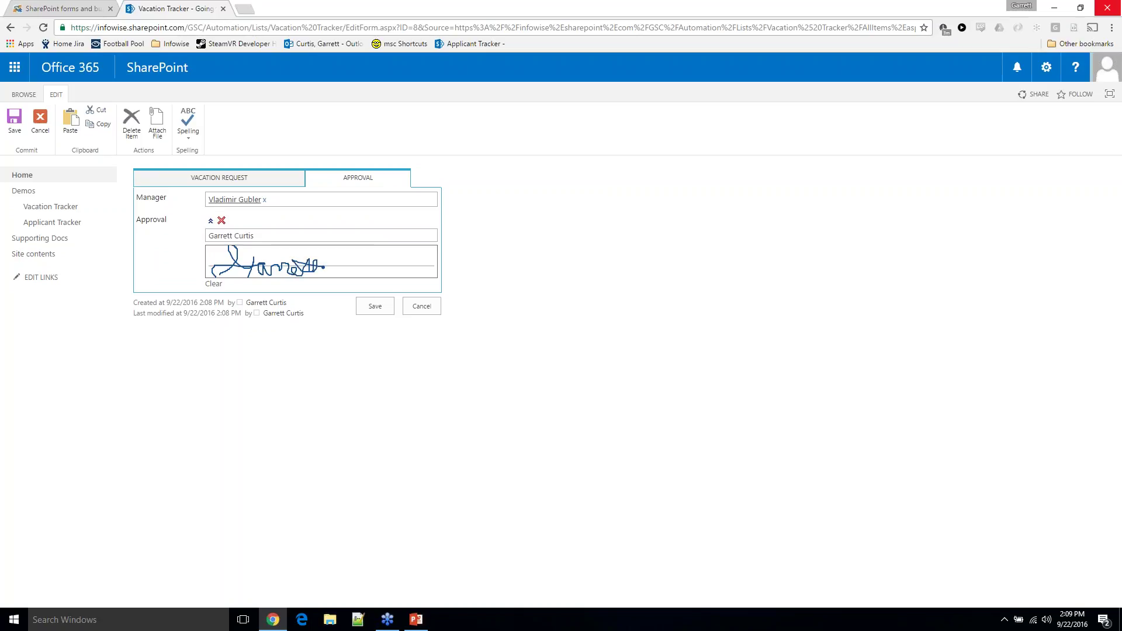
pyautogui.click(372, 302)
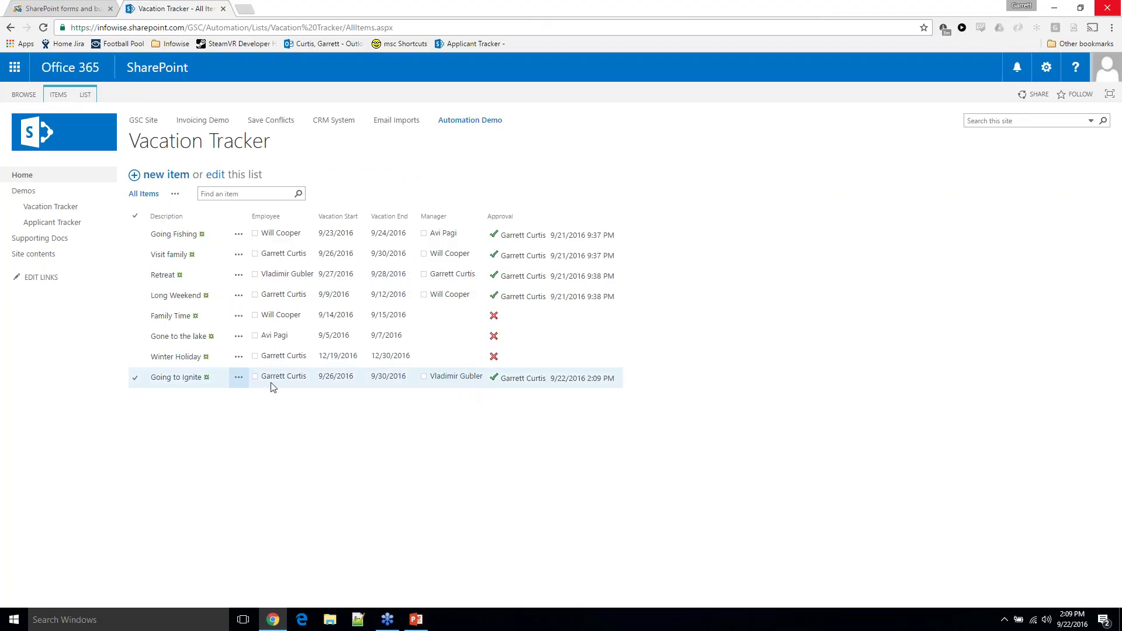
# Open the Going to Ignite edit form and close it without changes
pyautogui.click(238, 377)
pyautogui.click(257, 414)
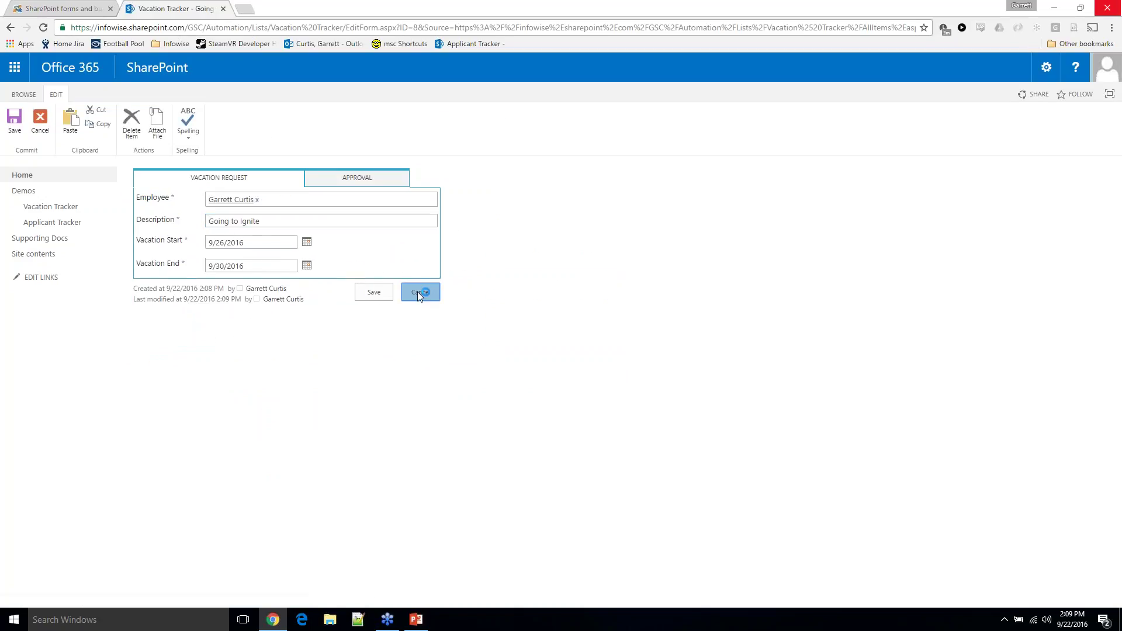
pyautogui.click(417, 292)
# Start a new vacation request, duplicate the browser tab, and show Vacation Tracker in the copy
pyautogui.click(166, 174)
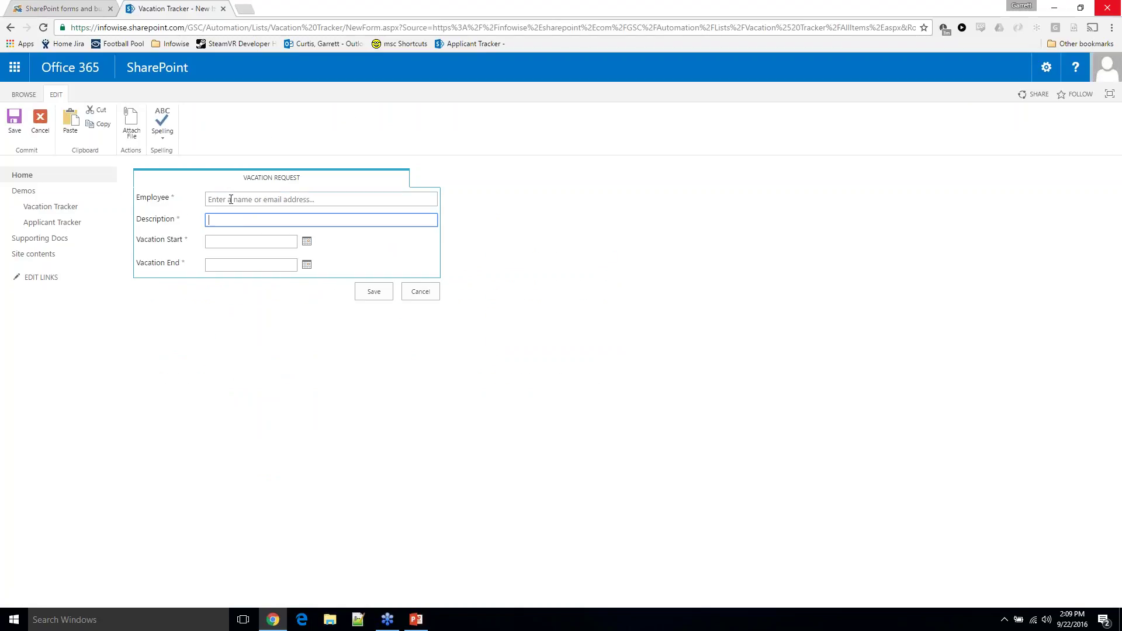
pyautogui.click(266, 199)
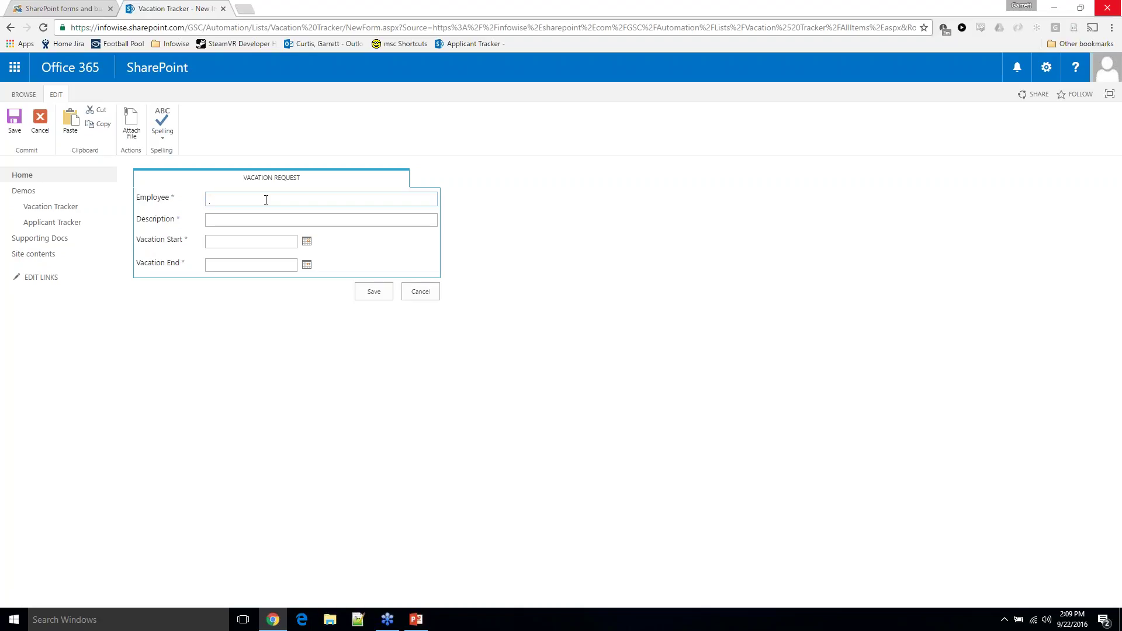
pyautogui.rightClick(193, 8)
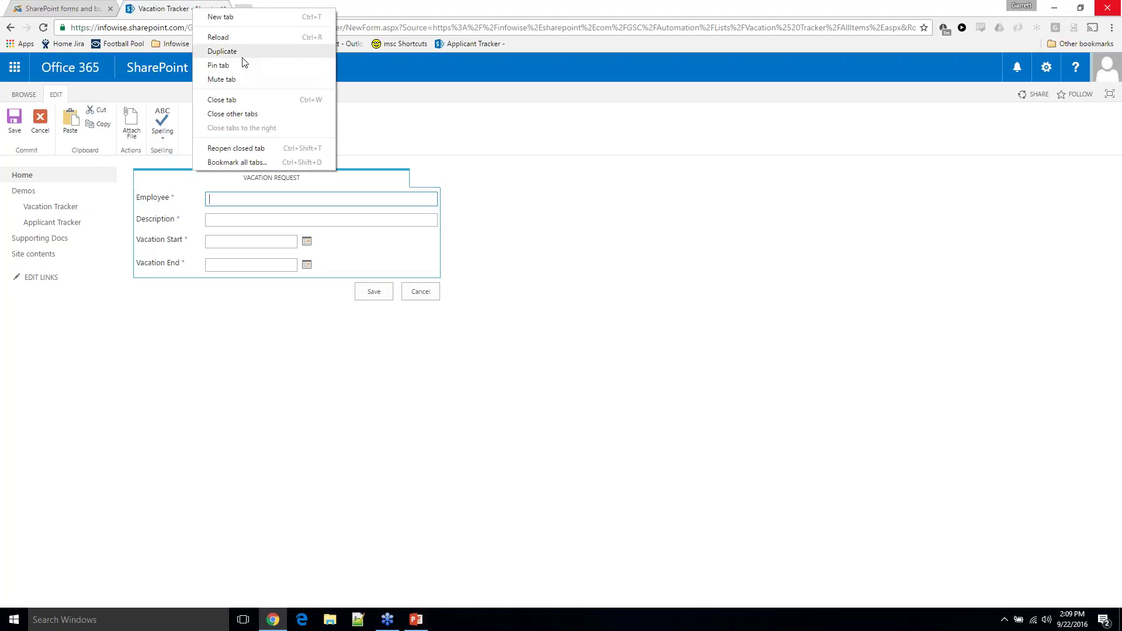
pyautogui.click(243, 58)
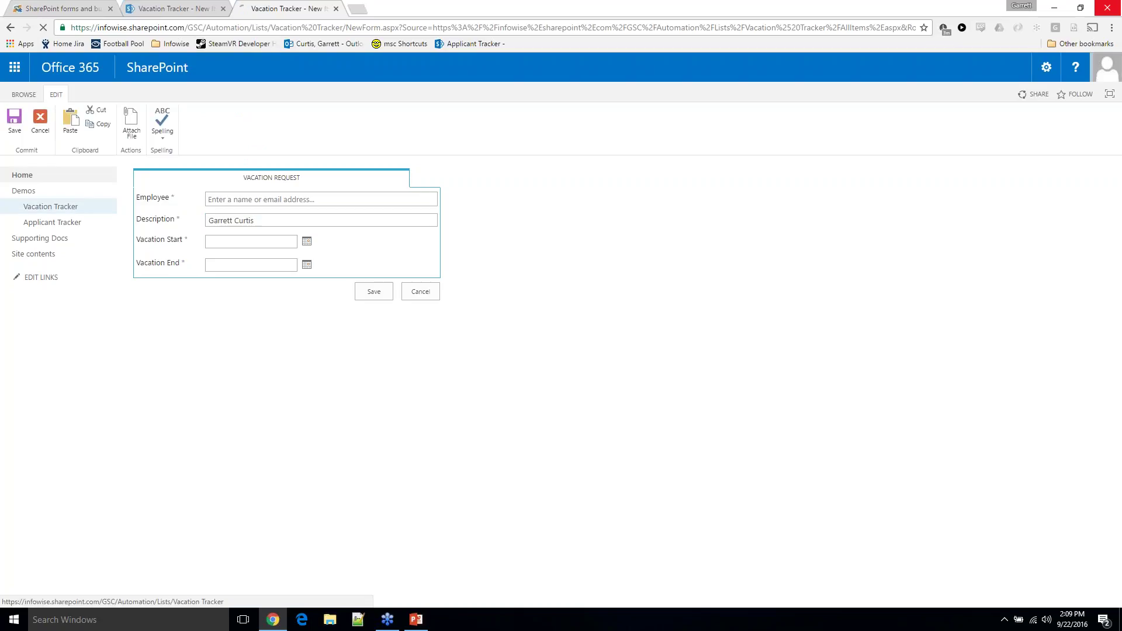
pyautogui.click(50, 206)
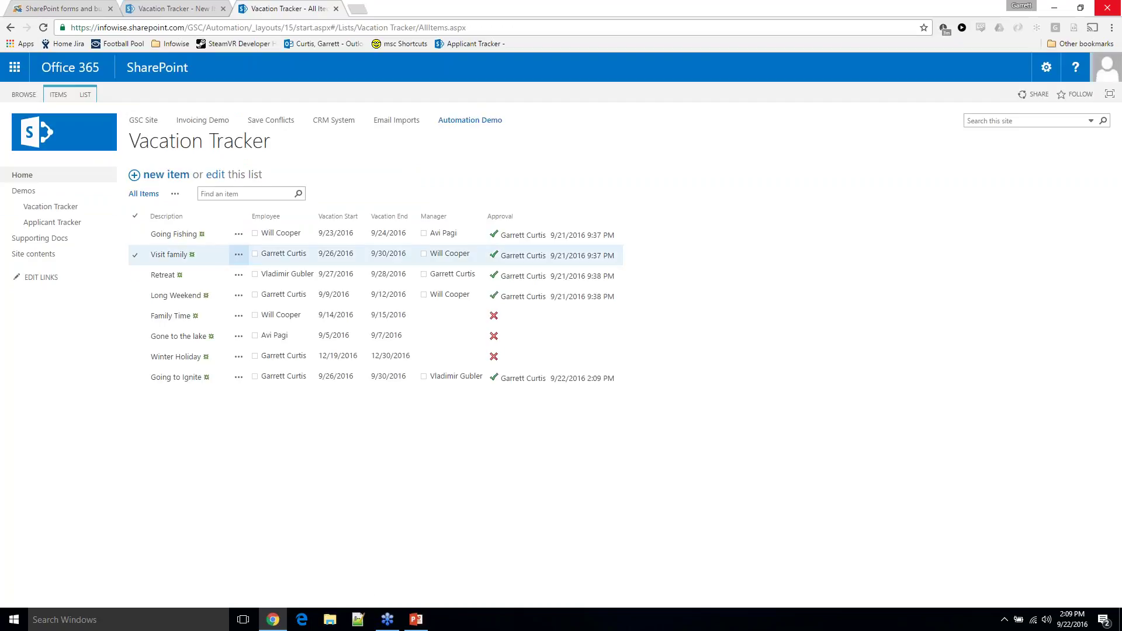
# Open the Infowise form designer from the Vacation Tracker LIST ribbon's Design command
pyautogui.click(86, 94)
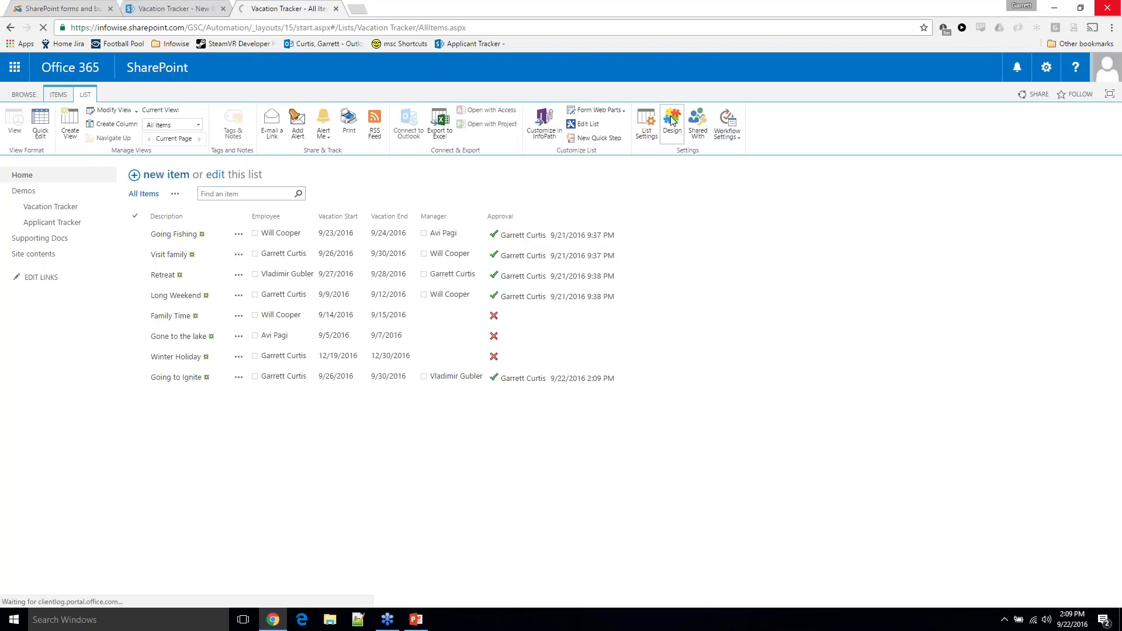
pyautogui.click(672, 123)
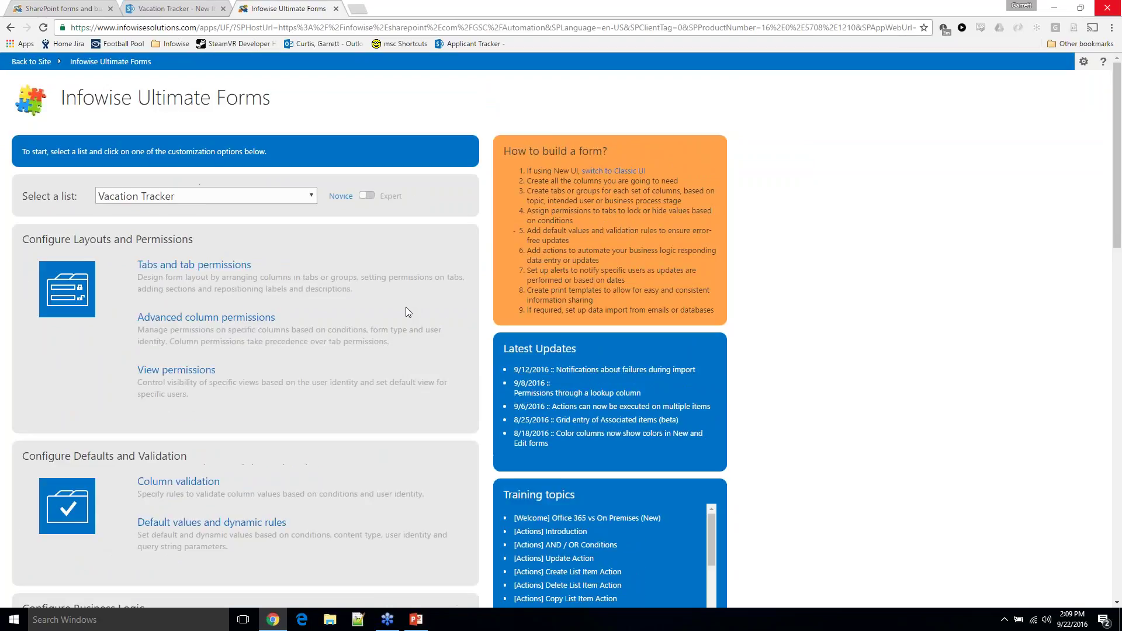
pyautogui.scroll(-10, 376, 316)
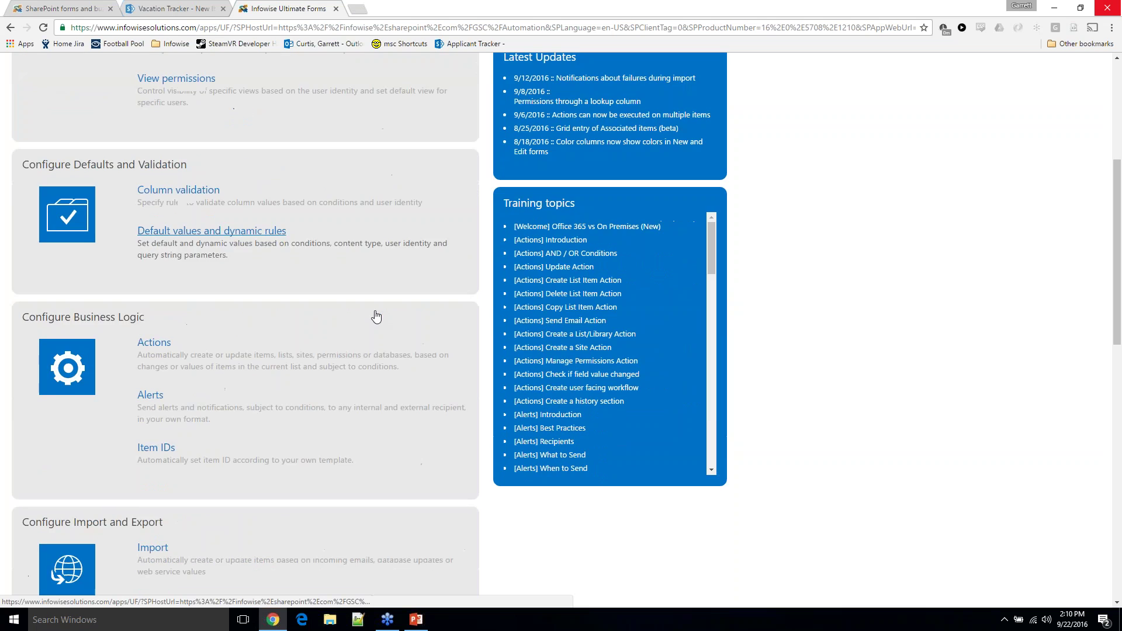
pyautogui.scroll(-8, 376, 316)
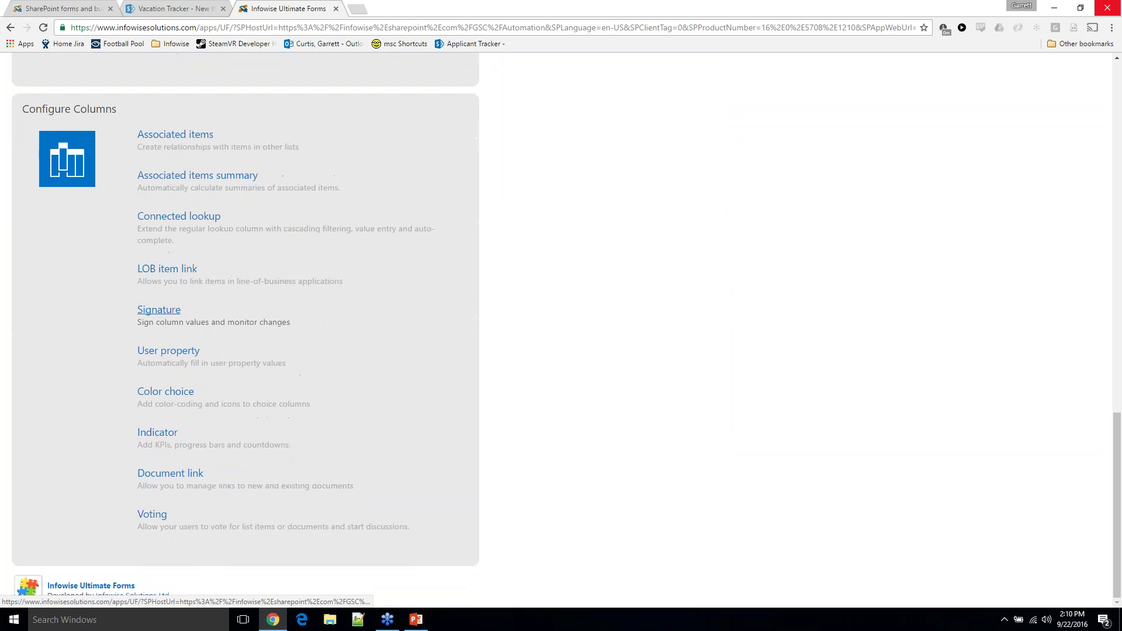
pyautogui.scroll(5, 376, 315)
pyautogui.scroll(12, 138, 216)
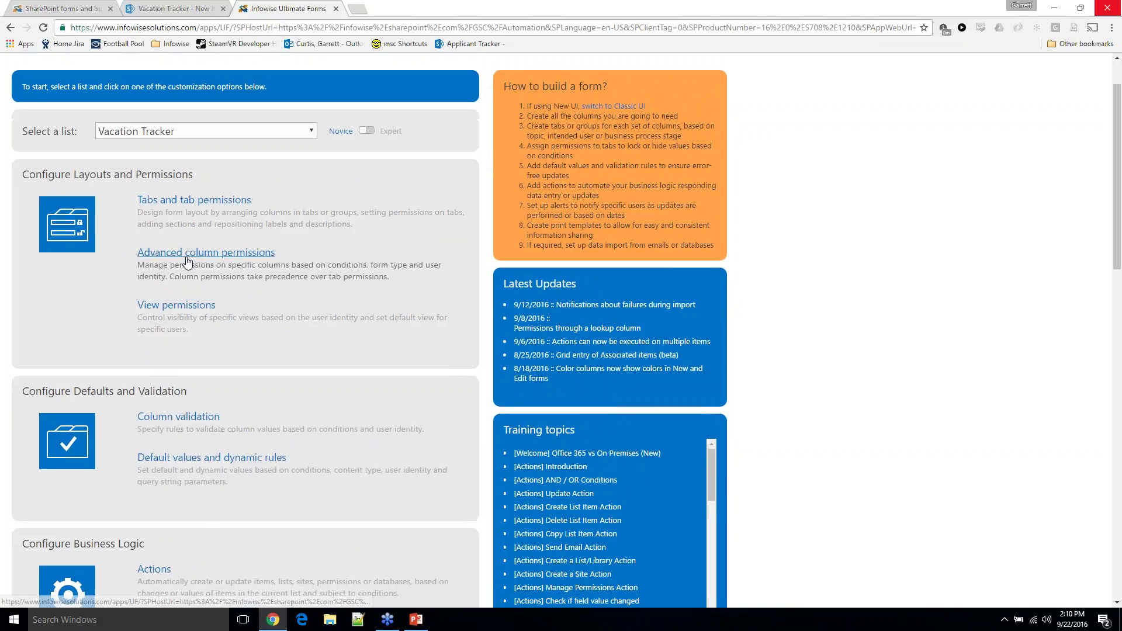
pyautogui.scroll(-2, 193, 260)
pyautogui.scroll(-5, 216, 318)
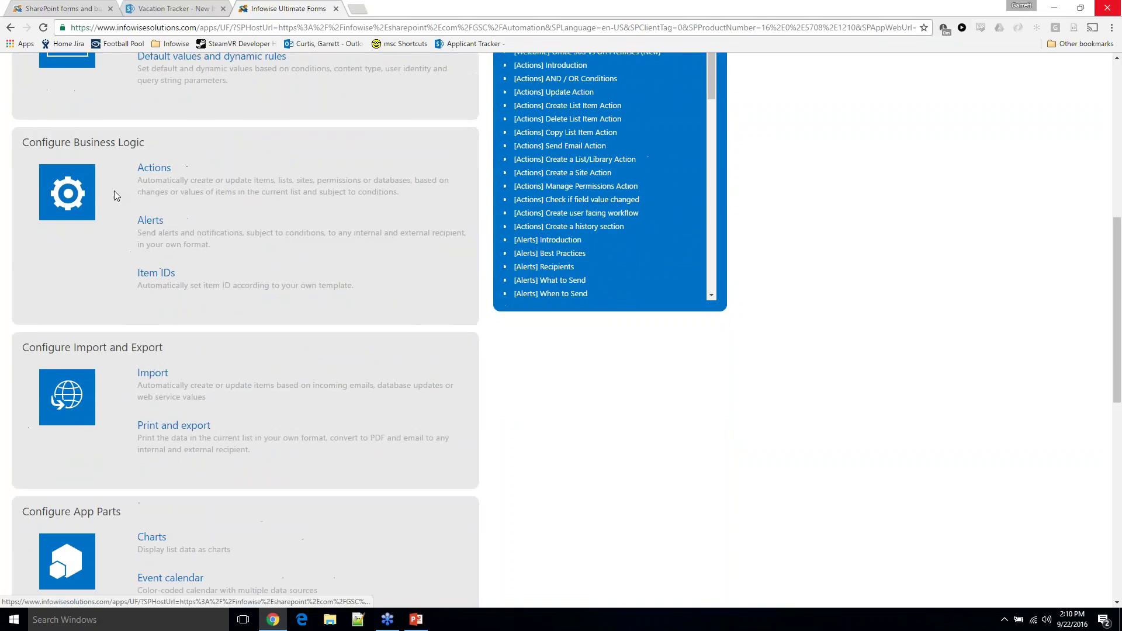
pyautogui.scroll(-10, 263, 240)
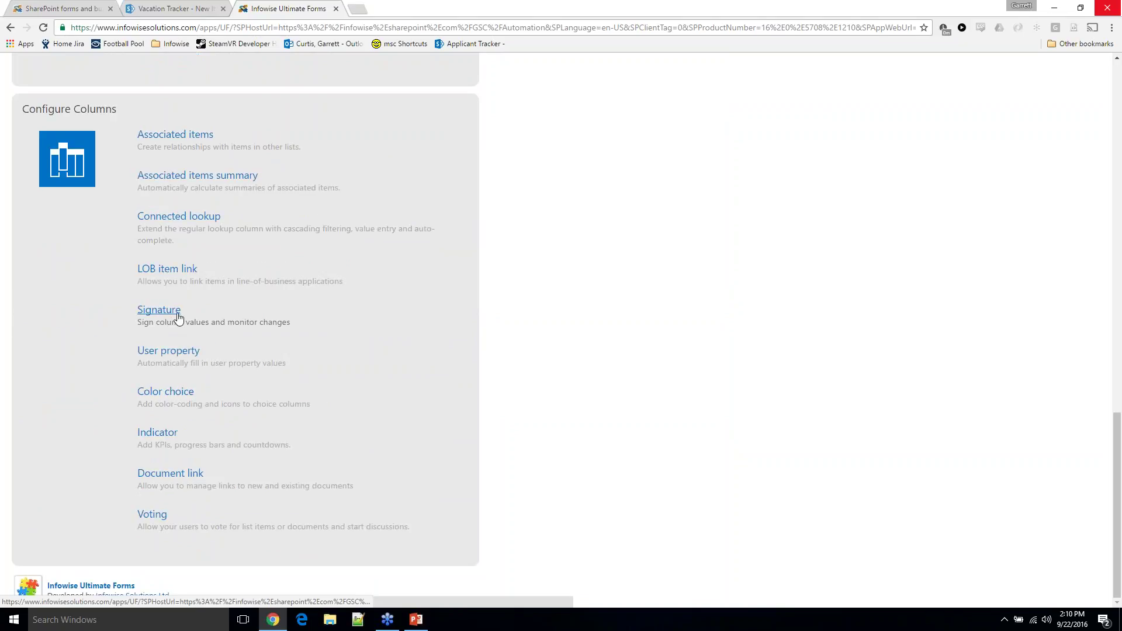
pyautogui.scroll(10, 245, 289)
pyautogui.scroll(5, 246, 286)
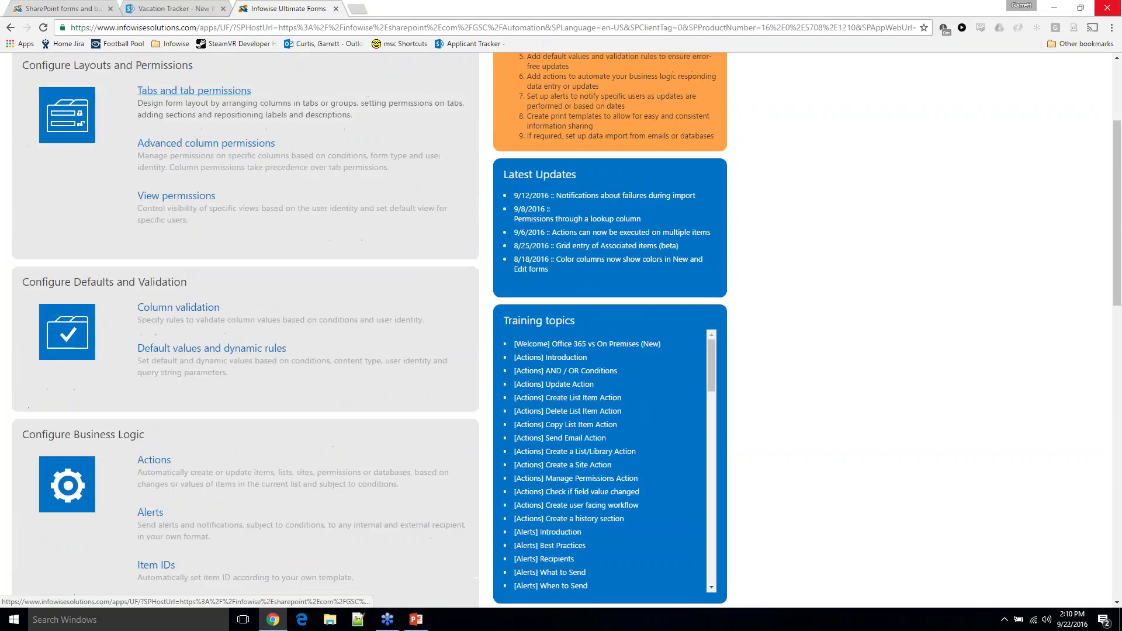
# Compare against the Vacation Request form, then open 'Default values and dynamic rules'
pyautogui.click(169, 8)
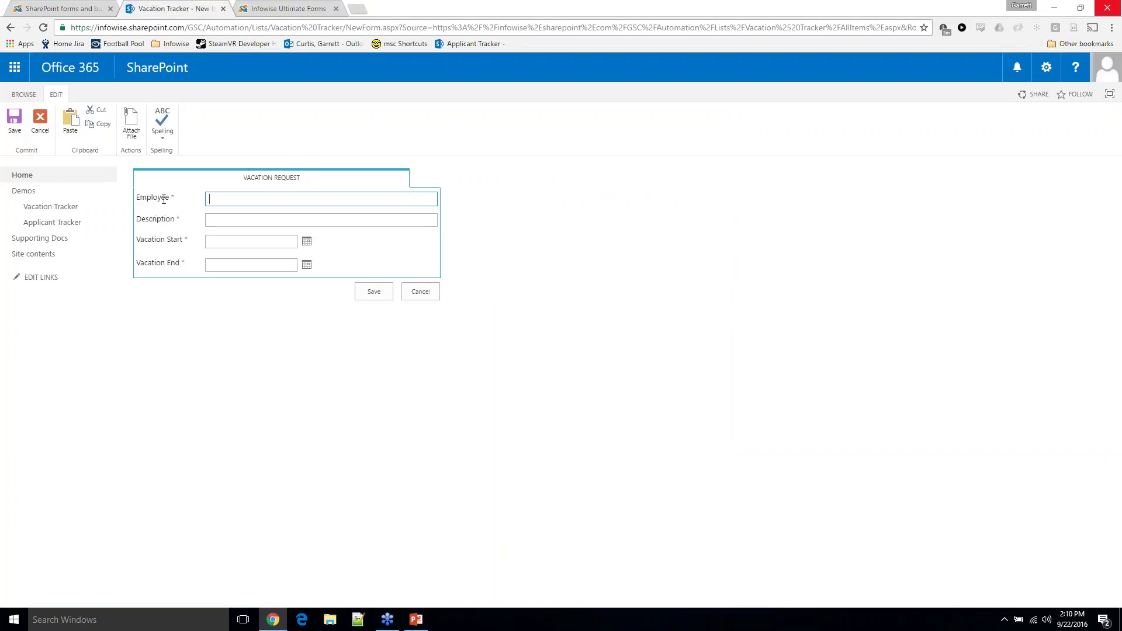
pyautogui.click(270, 7)
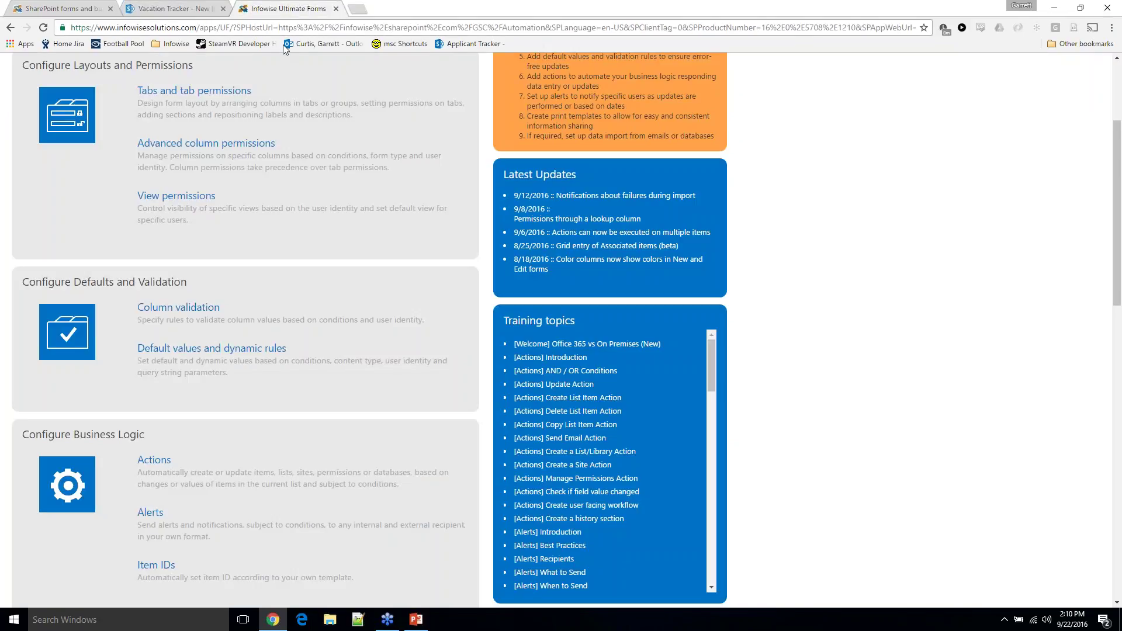
pyautogui.click(197, 9)
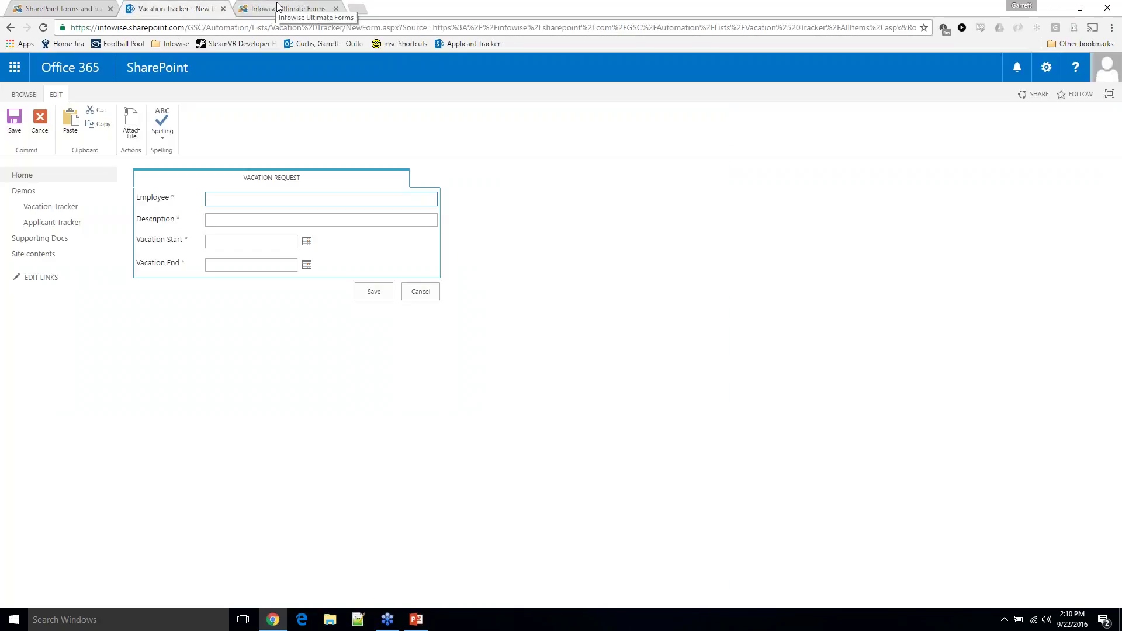
pyautogui.click(277, 7)
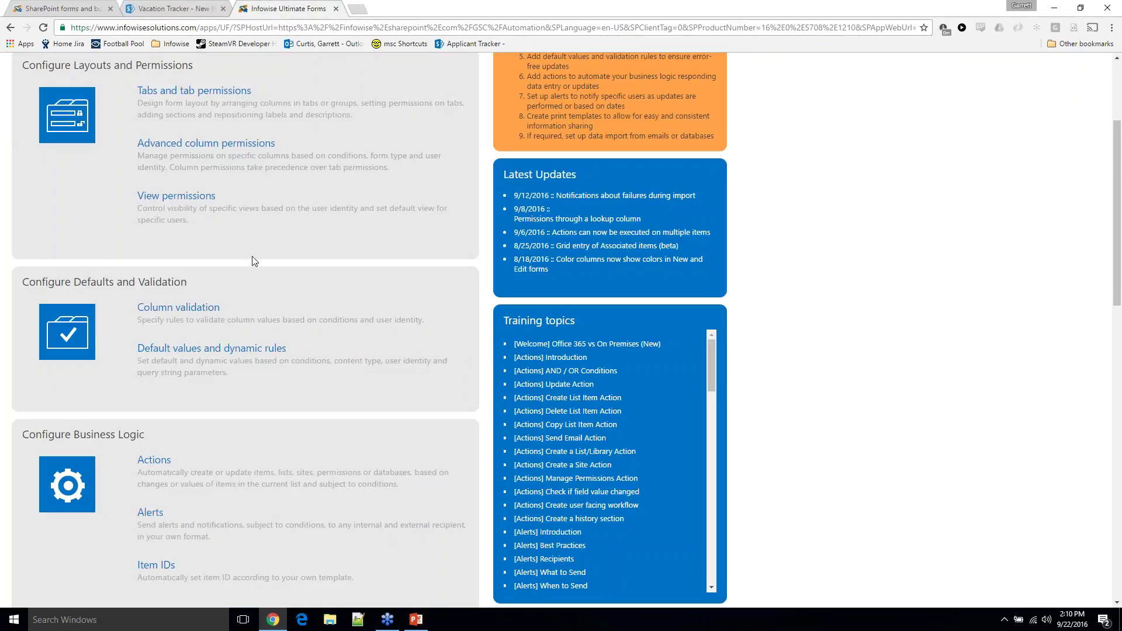
pyautogui.scroll(-2, 187, 211)
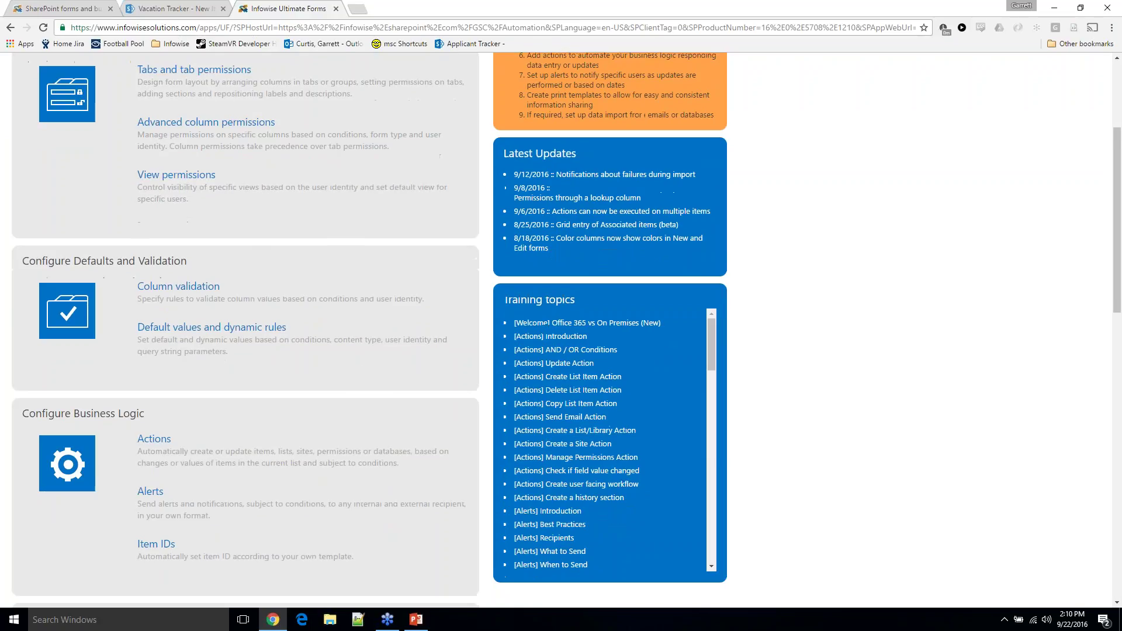
pyautogui.scroll(-2, 269, 234)
pyautogui.click(270, 232)
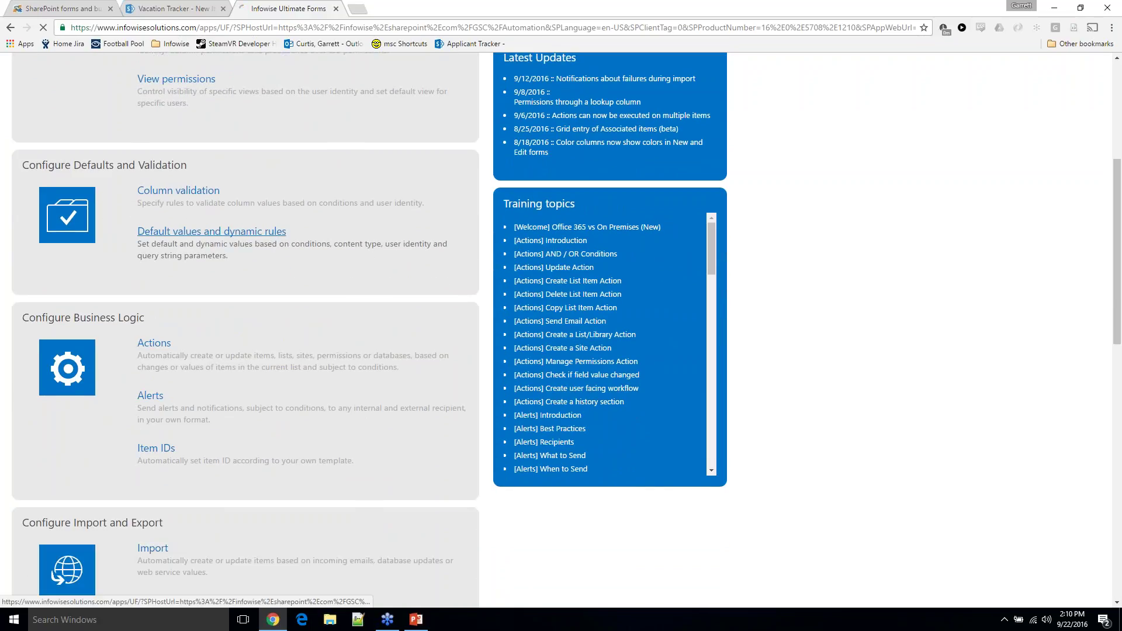
# Choose the Employee column and make its value a dynamic rule
pyautogui.click(129, 225)
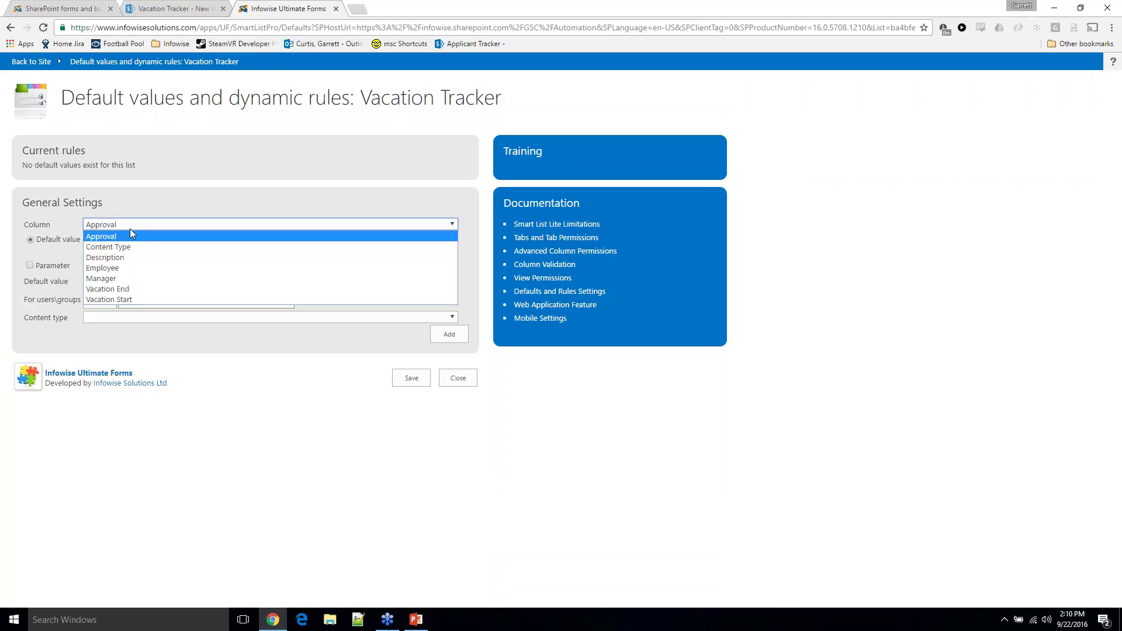
pyautogui.click(127, 269)
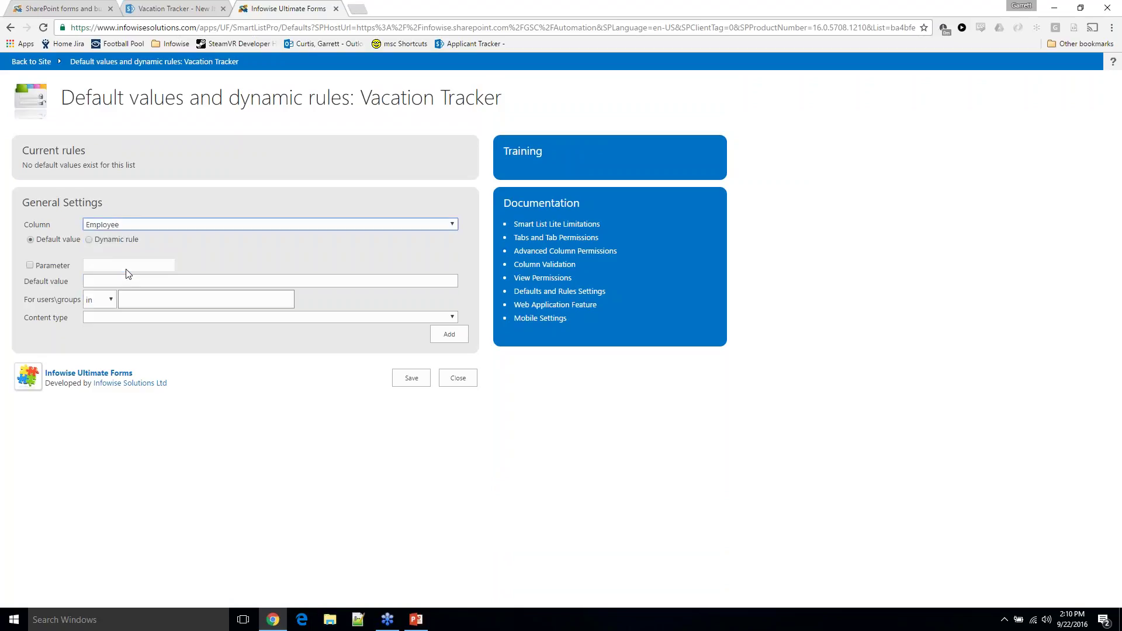
pyautogui.click(115, 242)
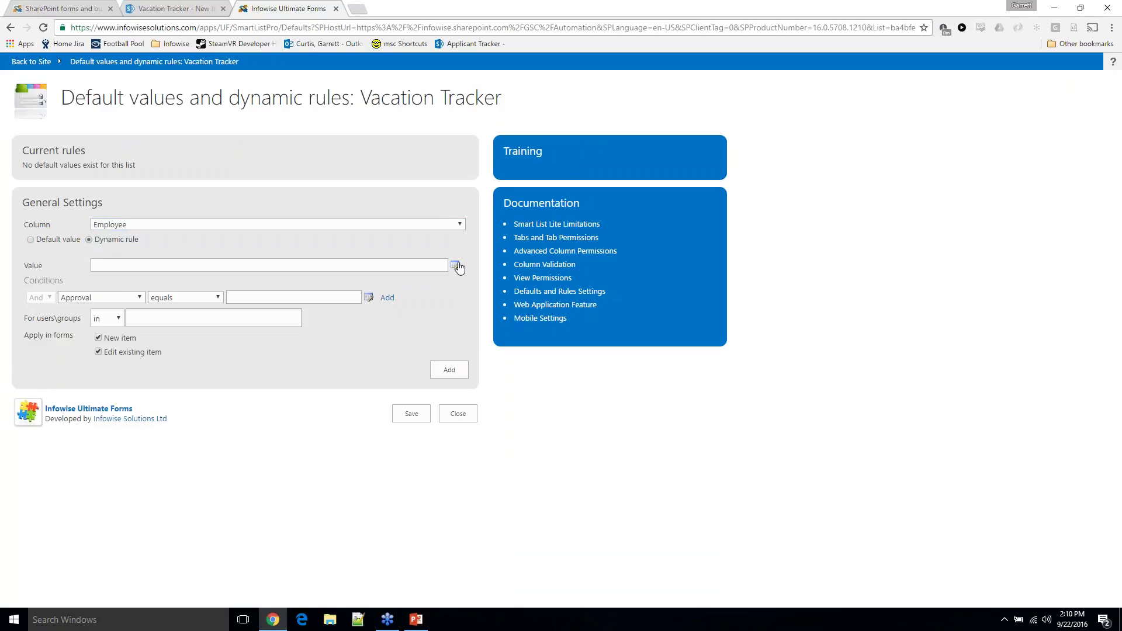
# Insert [Current User] as the rule value from the value picker and confirm it
pyautogui.click(456, 266)
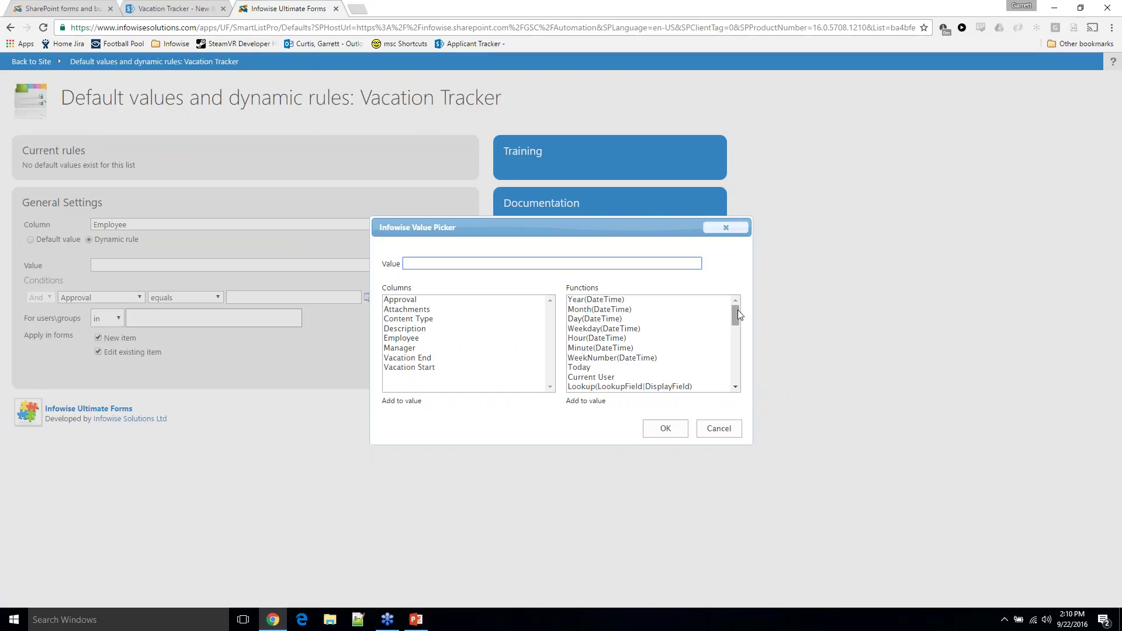
pyautogui.moveTo(737, 309); pyautogui.dragTo(737, 312)
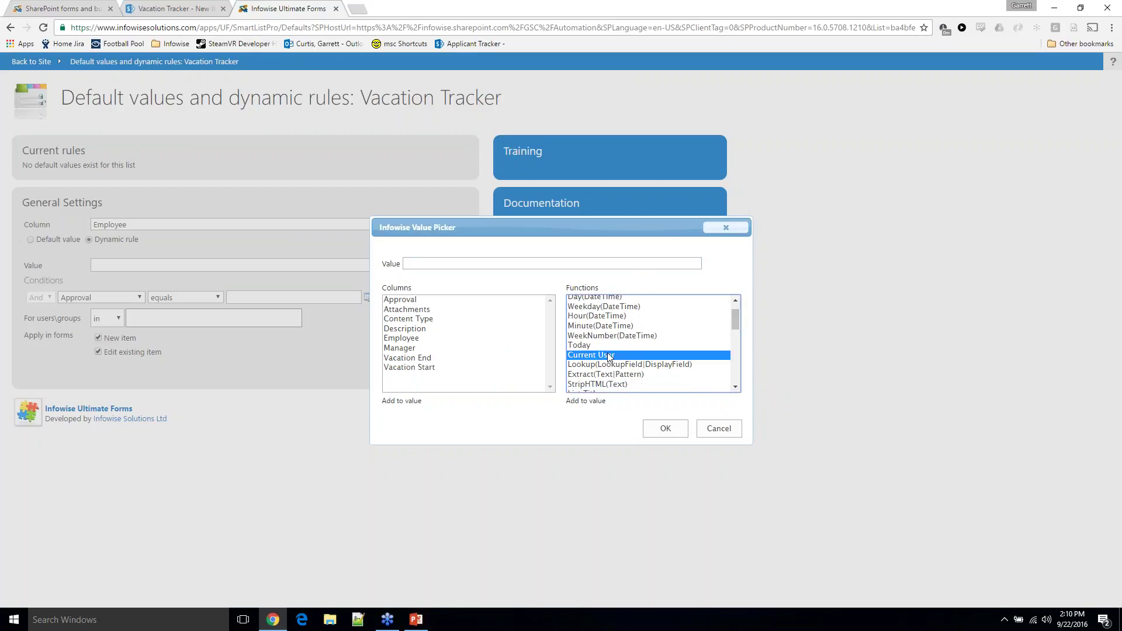
pyautogui.doubleClick(608, 354)
pyautogui.scroll(1, 735, 325)
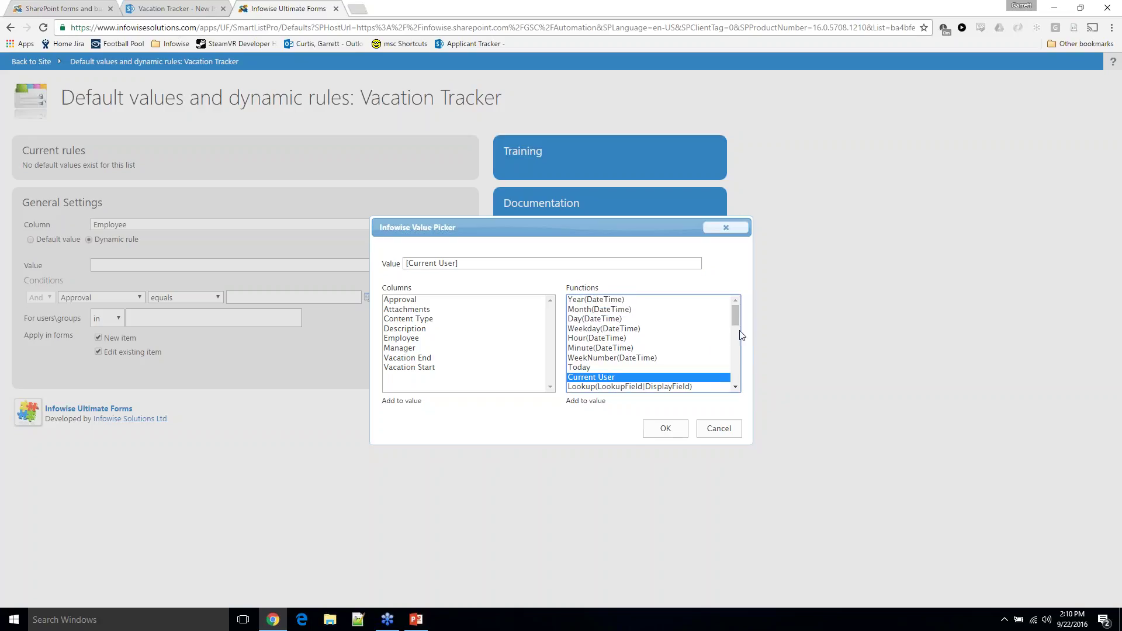
pyautogui.moveTo(741, 335)
pyautogui.mouseDown()
pyautogui.moveTo(742, 381)
pyautogui.moveTo(738, 316)
pyautogui.mouseUp()
pyautogui.scroll(-3, 594, 320)
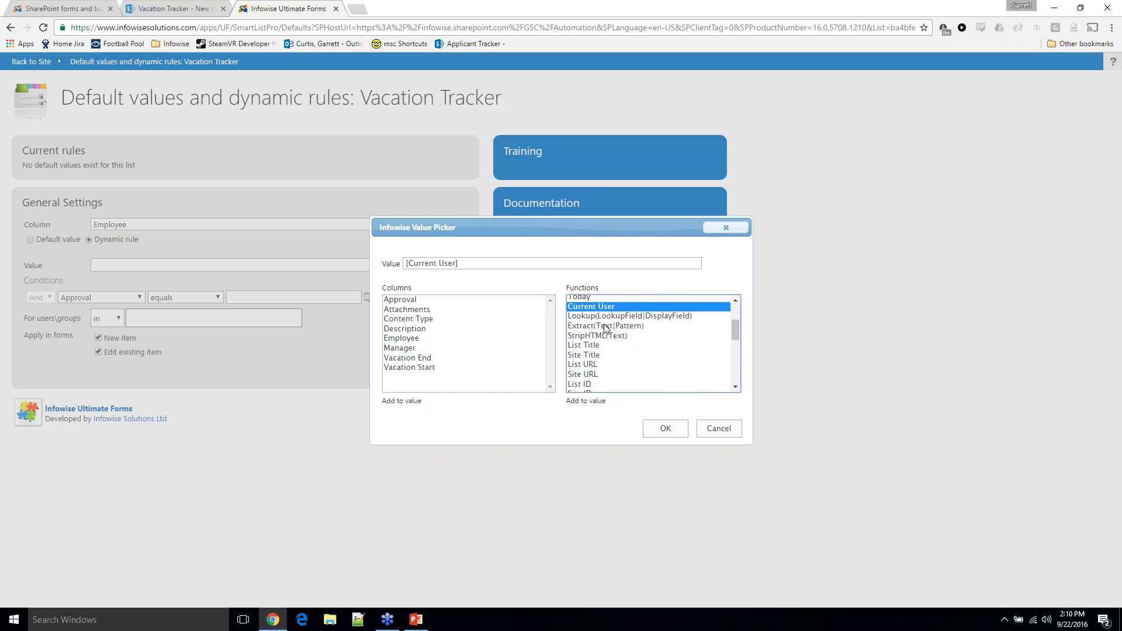
pyautogui.scroll(-1, 604, 330)
pyautogui.scroll(-1, 611, 326)
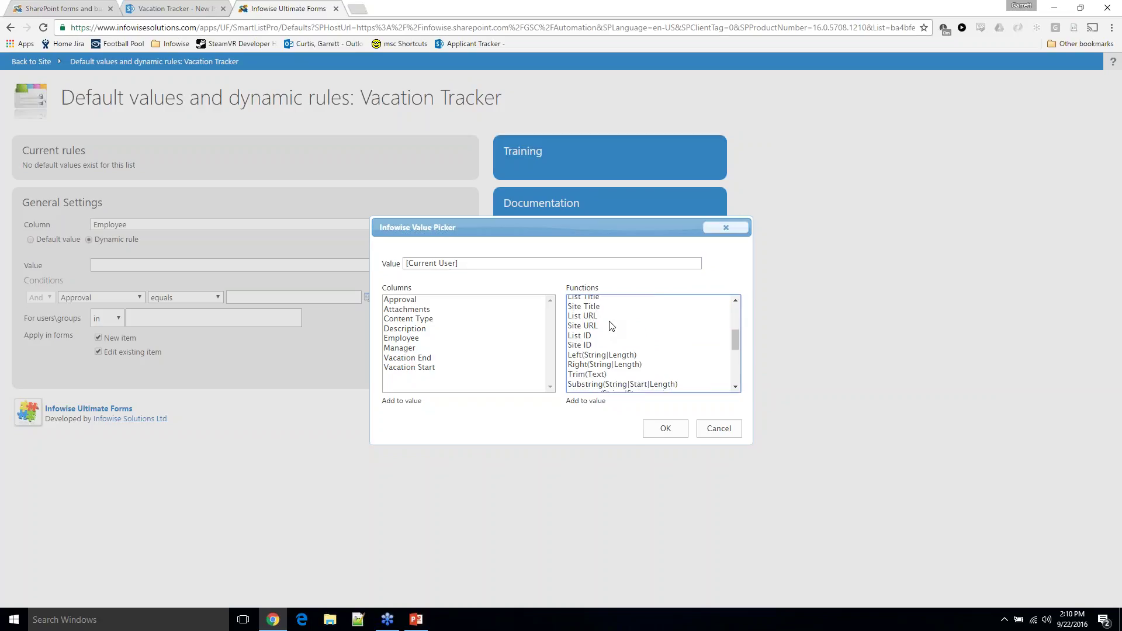
pyautogui.scroll(-3, 611, 325)
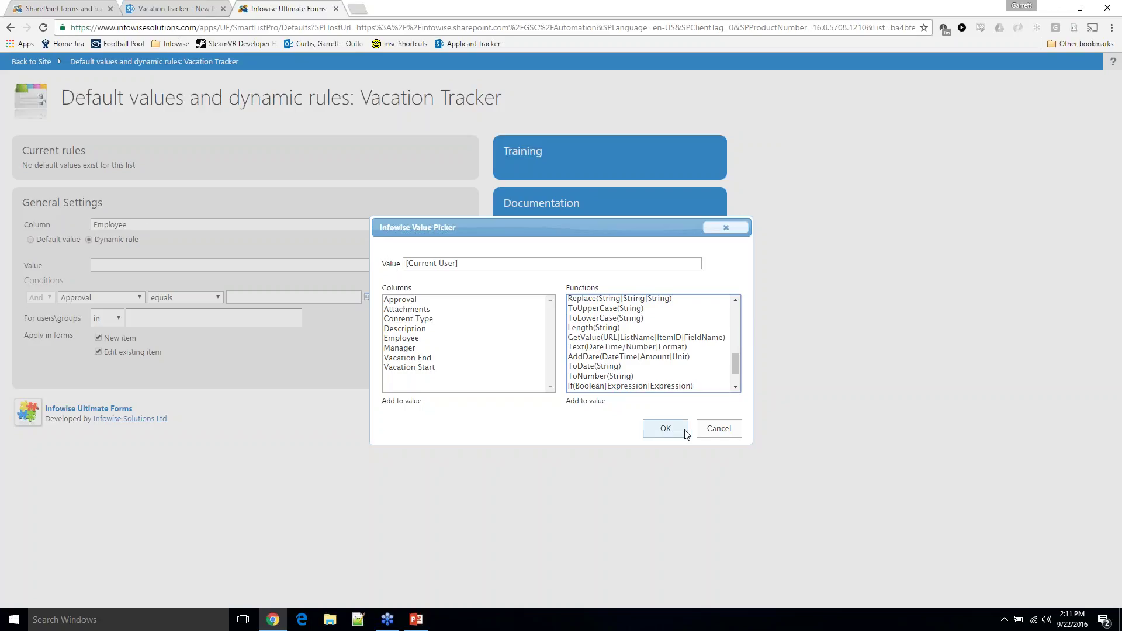
pyautogui.click(666, 428)
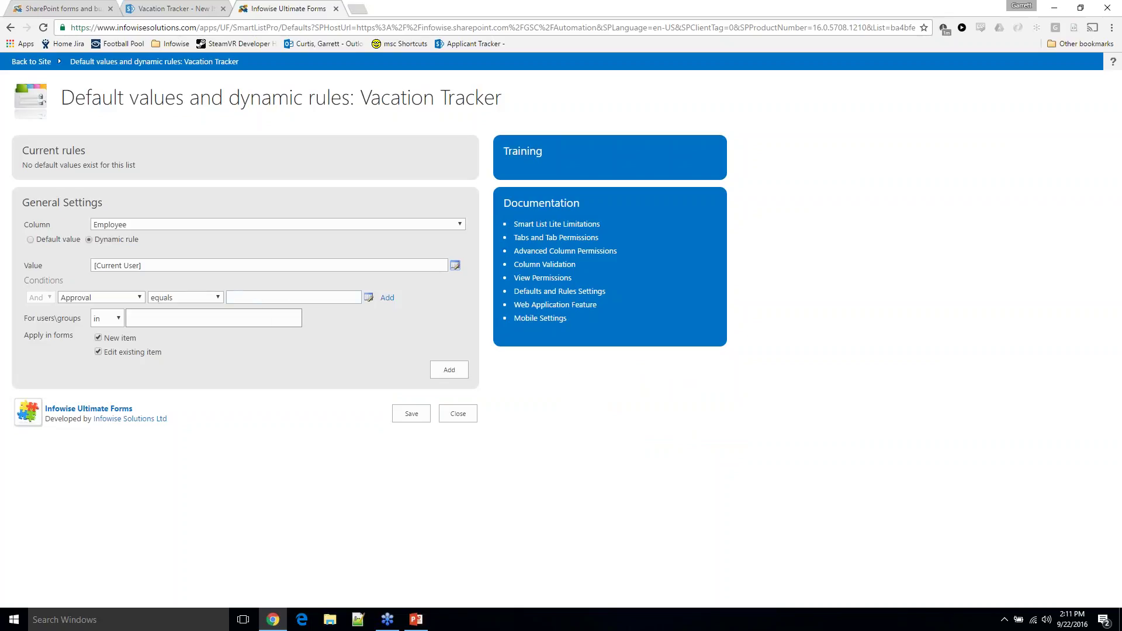
# Leave the Approval condition unchanged and add the Employee rule to current rules
pyautogui.click(140, 299)
pyautogui.click(139, 299)
pyautogui.click(130, 317)
pyautogui.click(450, 370)
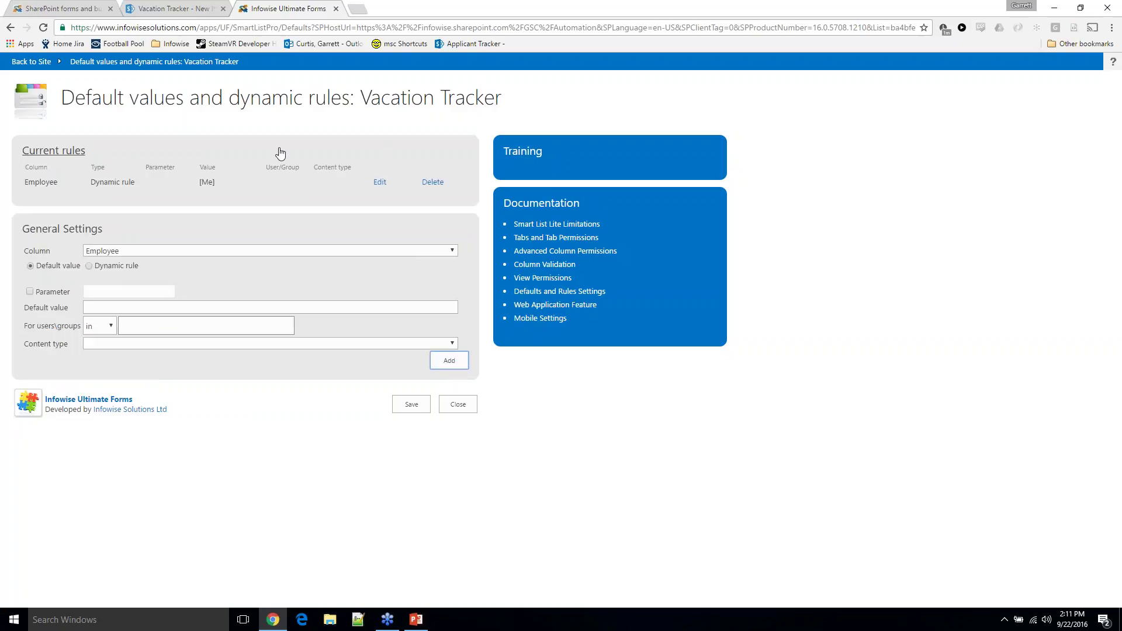
# Save the default value rules and cancel the unfinished vacation request in the other tab
pyautogui.click(411, 405)
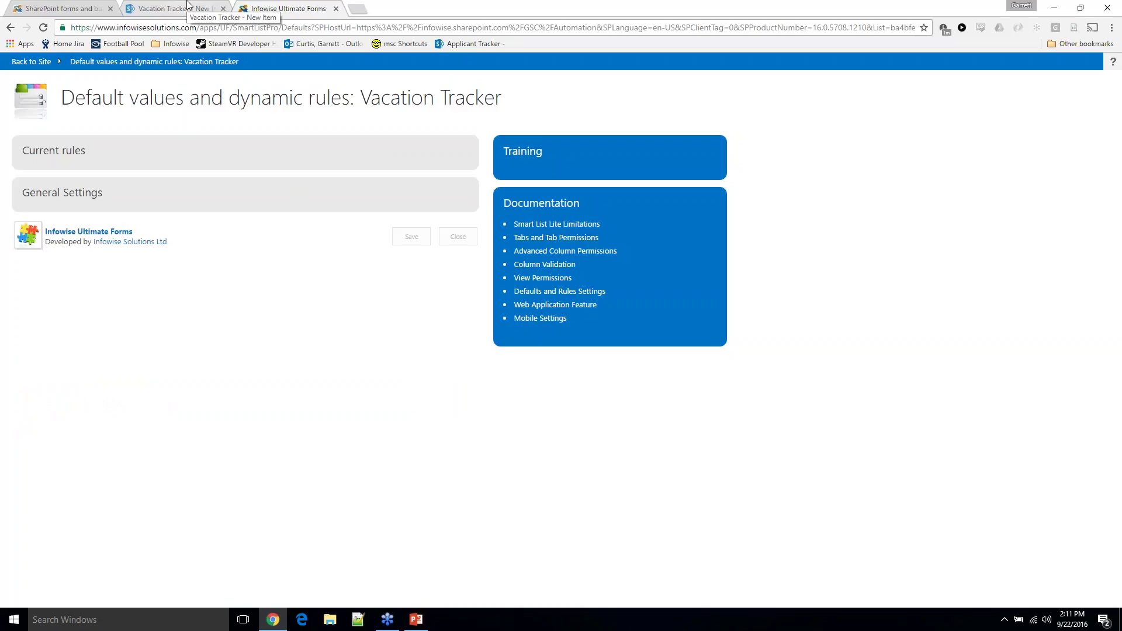
pyautogui.click(175, 9)
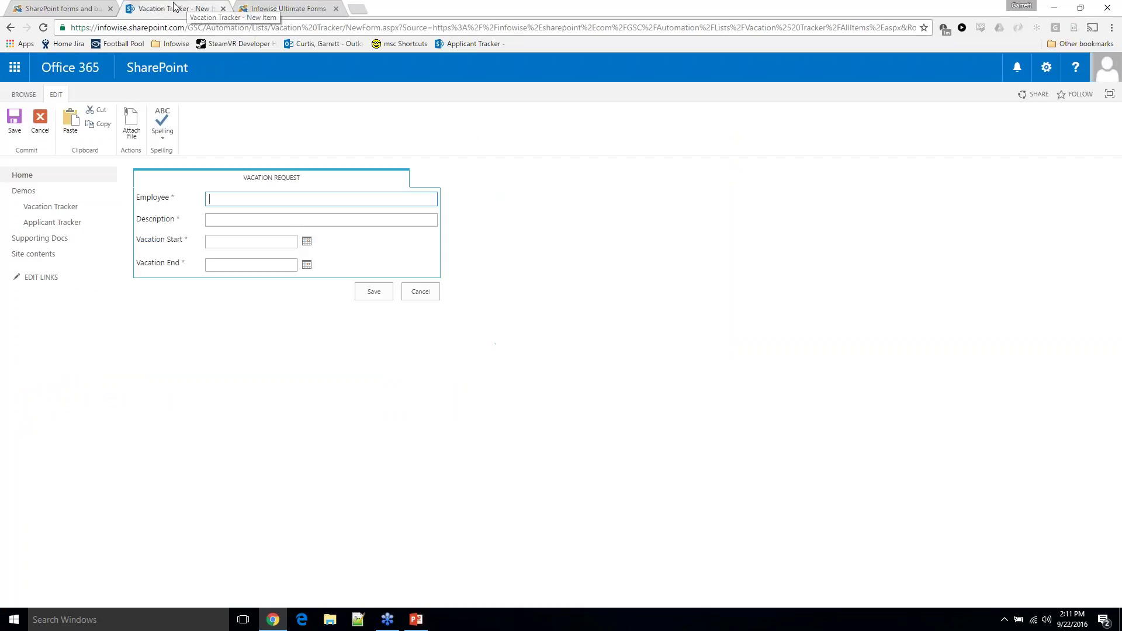
pyautogui.click(420, 292)
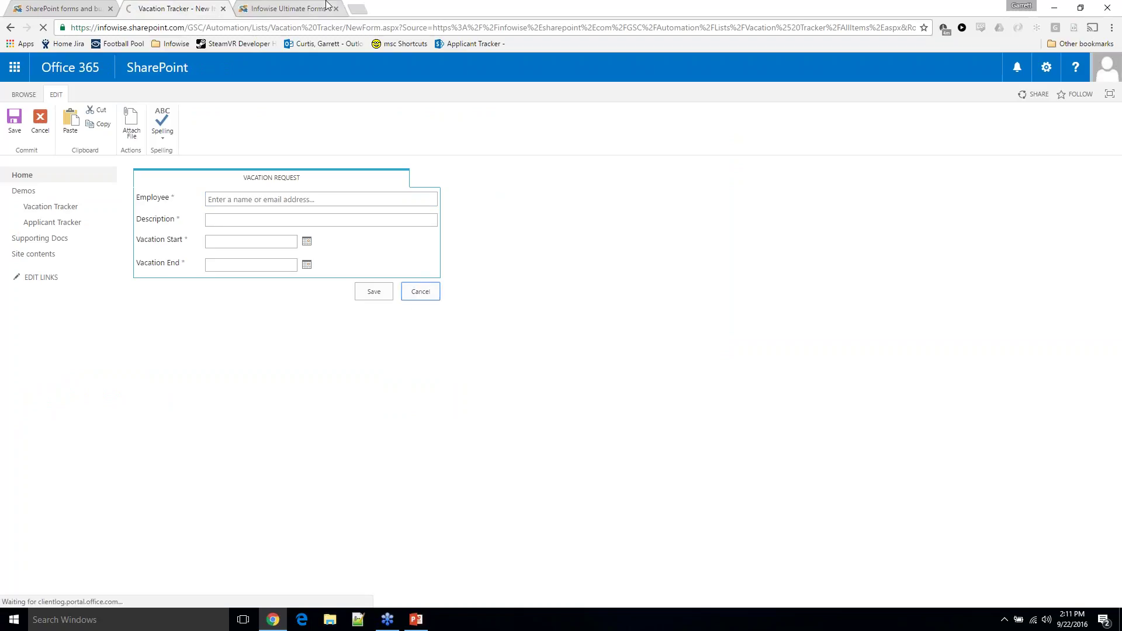
pyautogui.click(325, 7)
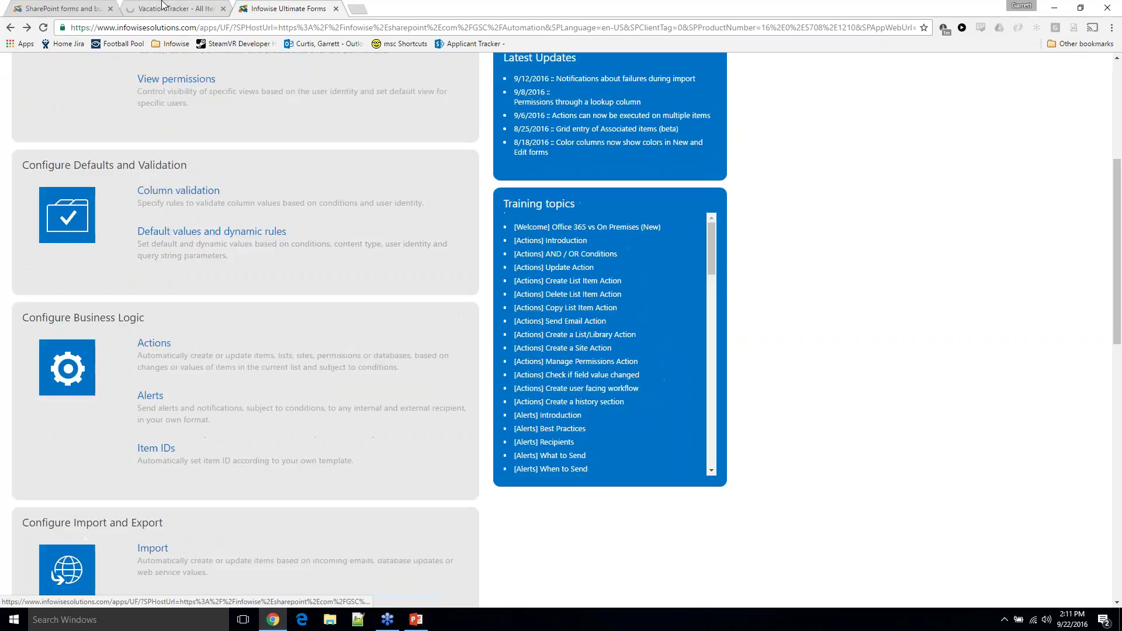
pyautogui.click(175, 8)
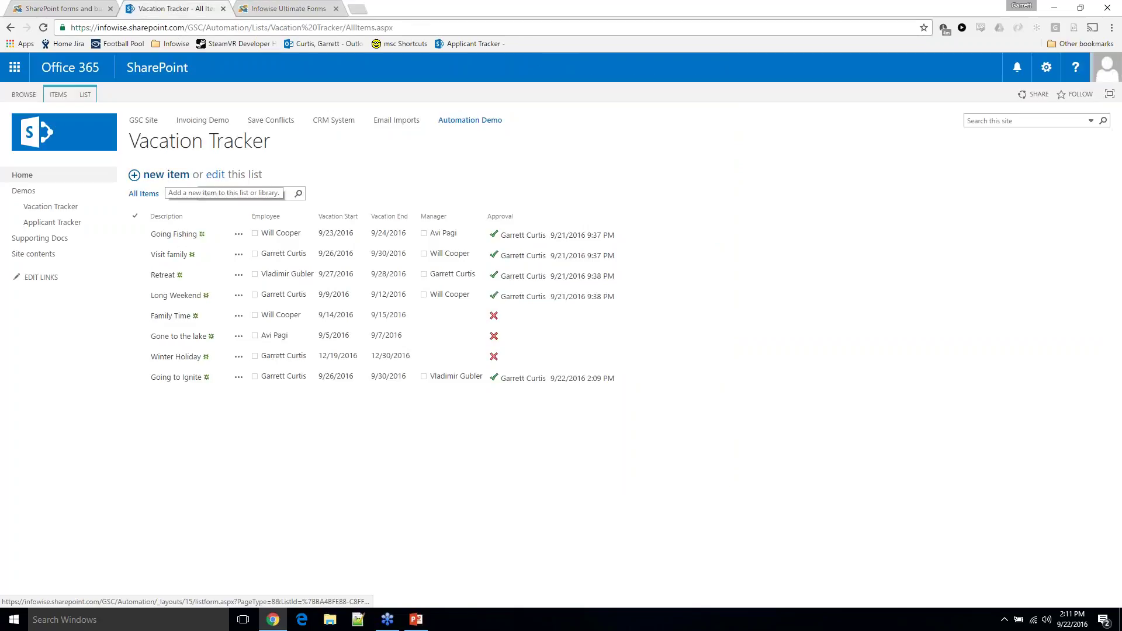
# Start a new request, replace the pre-filled Employee with another suggested person, then cancel
pyautogui.click(166, 174)
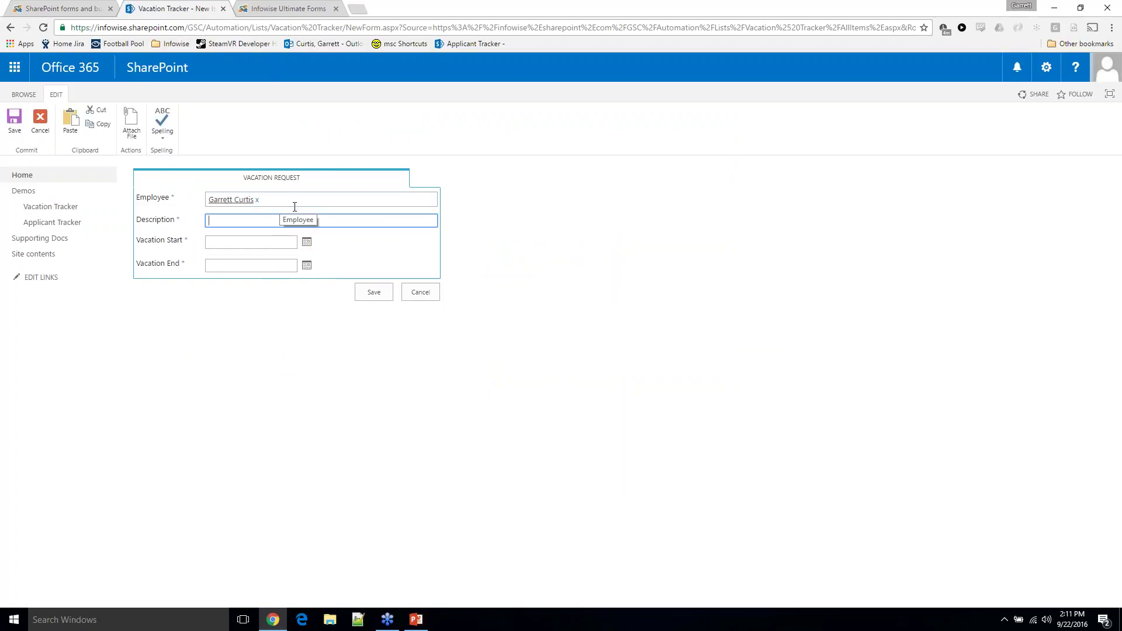
pyautogui.click(257, 200)
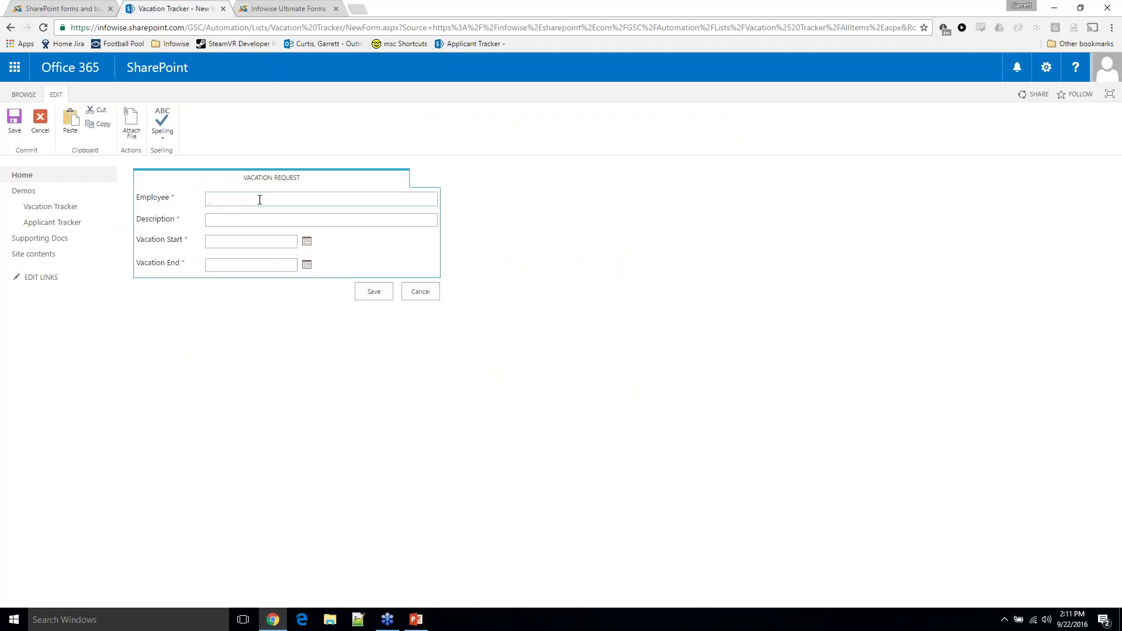
pyautogui.write('wil')
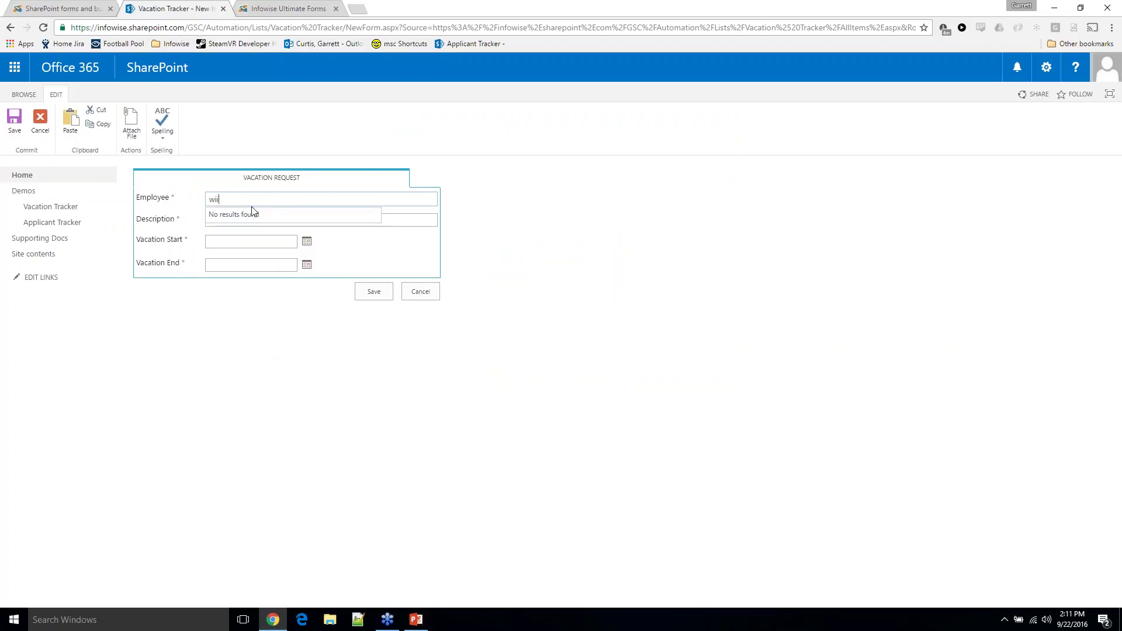
pyautogui.press('BackSpace')
pyautogui.click(252, 214)
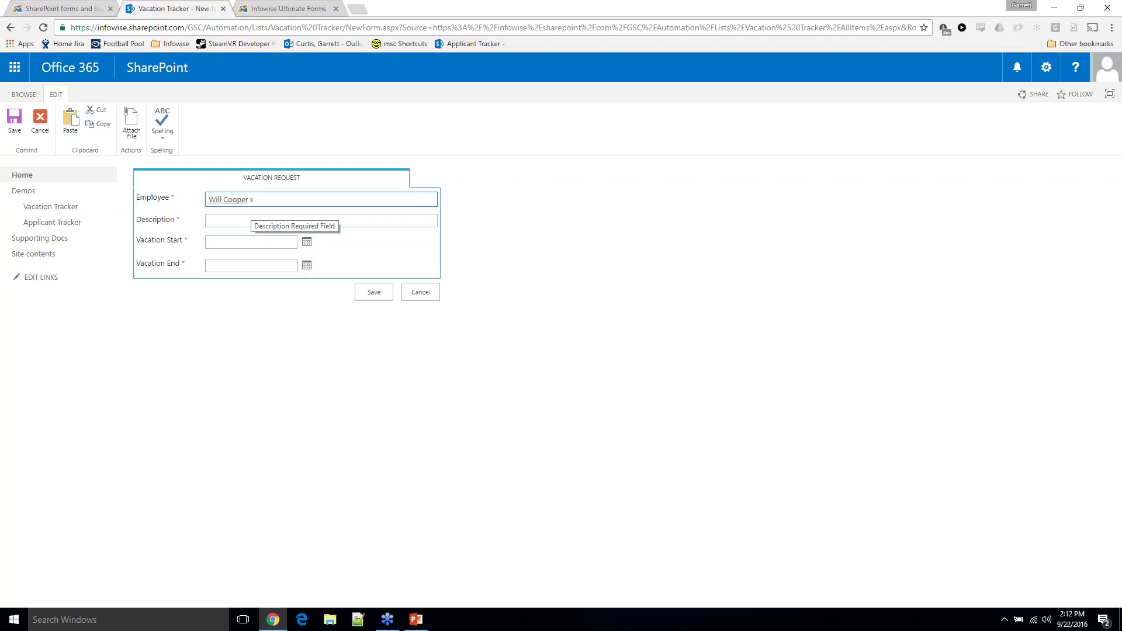
pyautogui.click(422, 297)
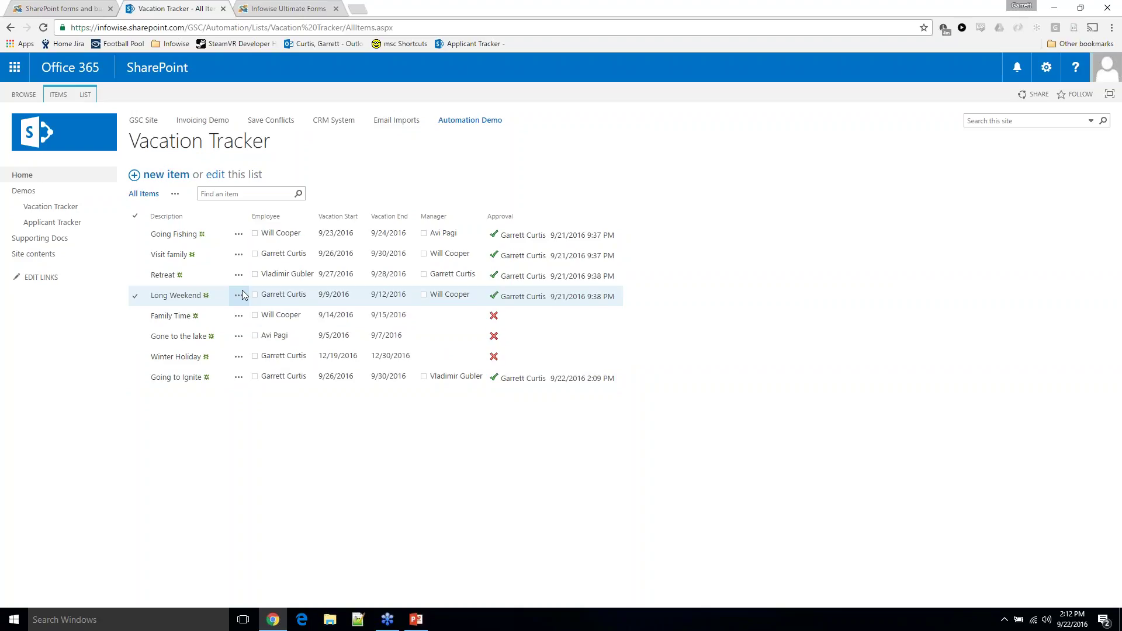
# Duplicate the Vacation Tracker tab and choose Add Alert from its ITEMS ribbon
pyautogui.click(62, 98)
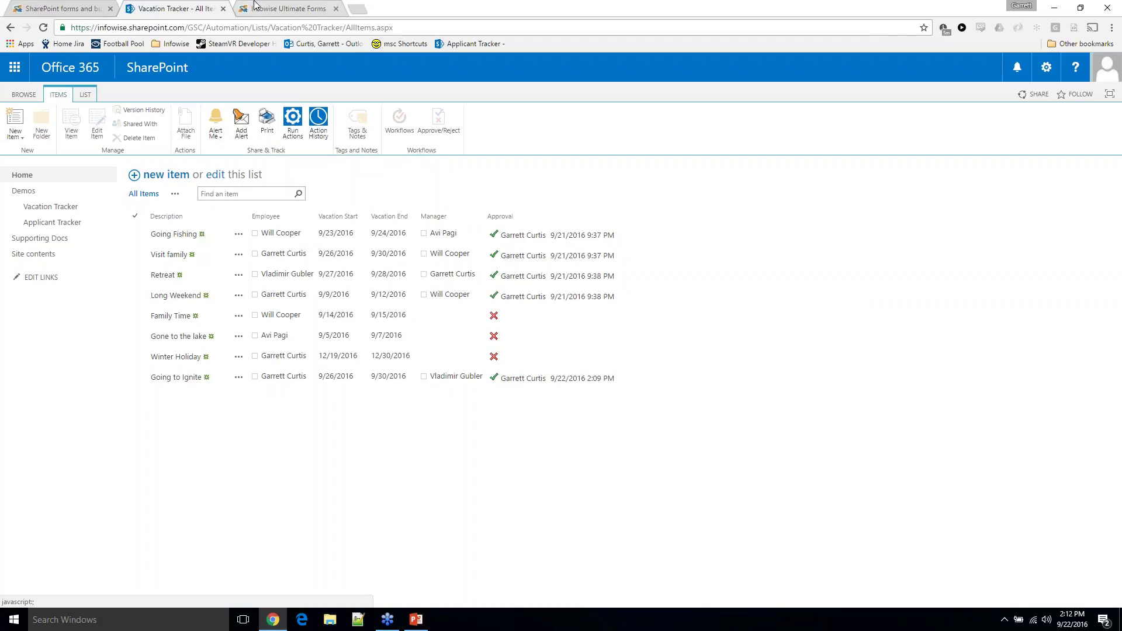
pyautogui.rightClick(199, 7)
pyautogui.click(222, 43)
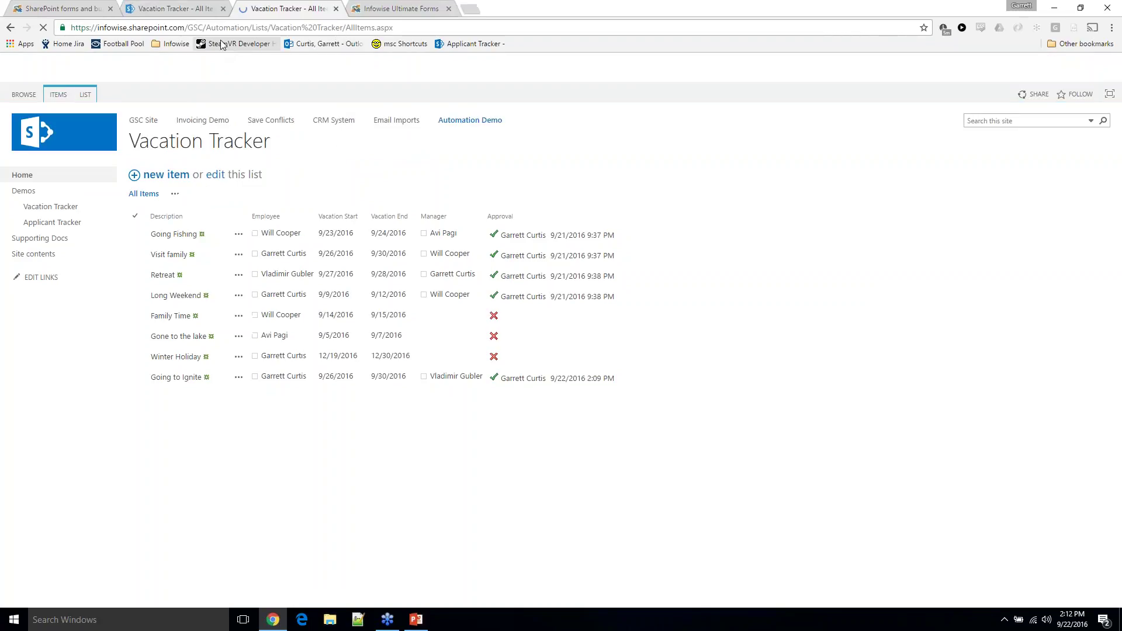
pyautogui.click(56, 95)
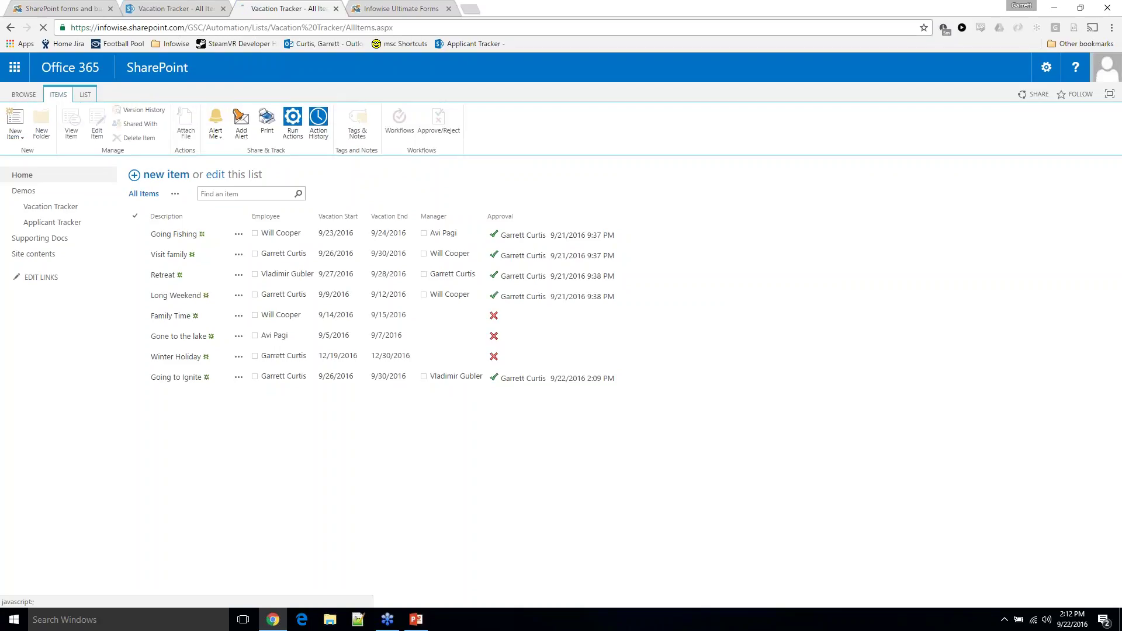
pyautogui.click(357, 8)
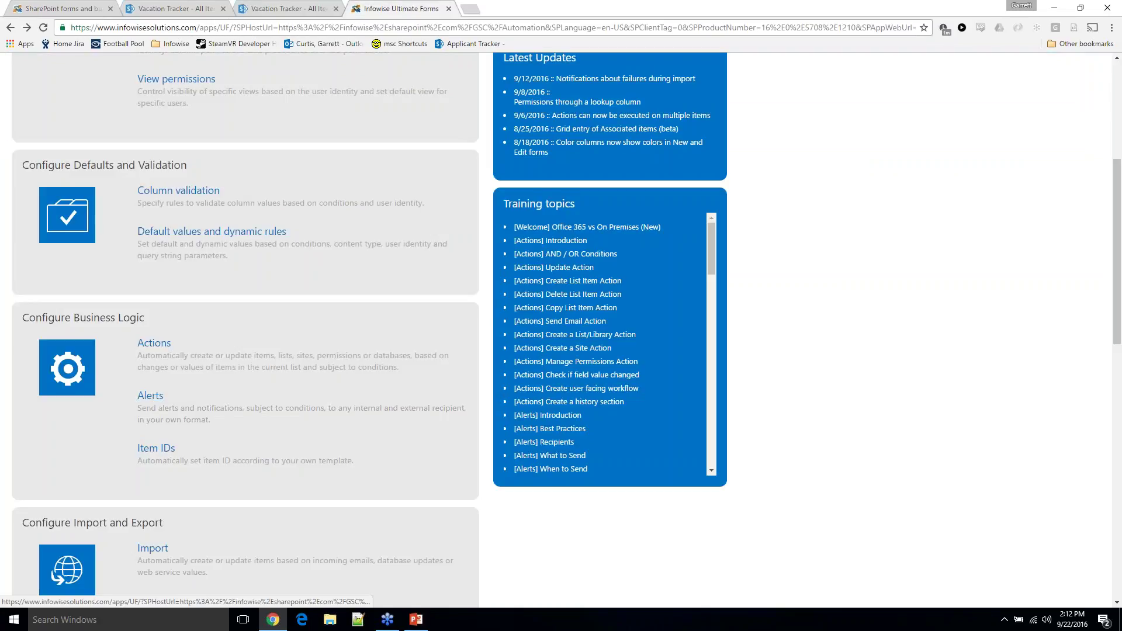
pyautogui.scroll(5, 275, 217)
pyautogui.scroll(-7, 188, 241)
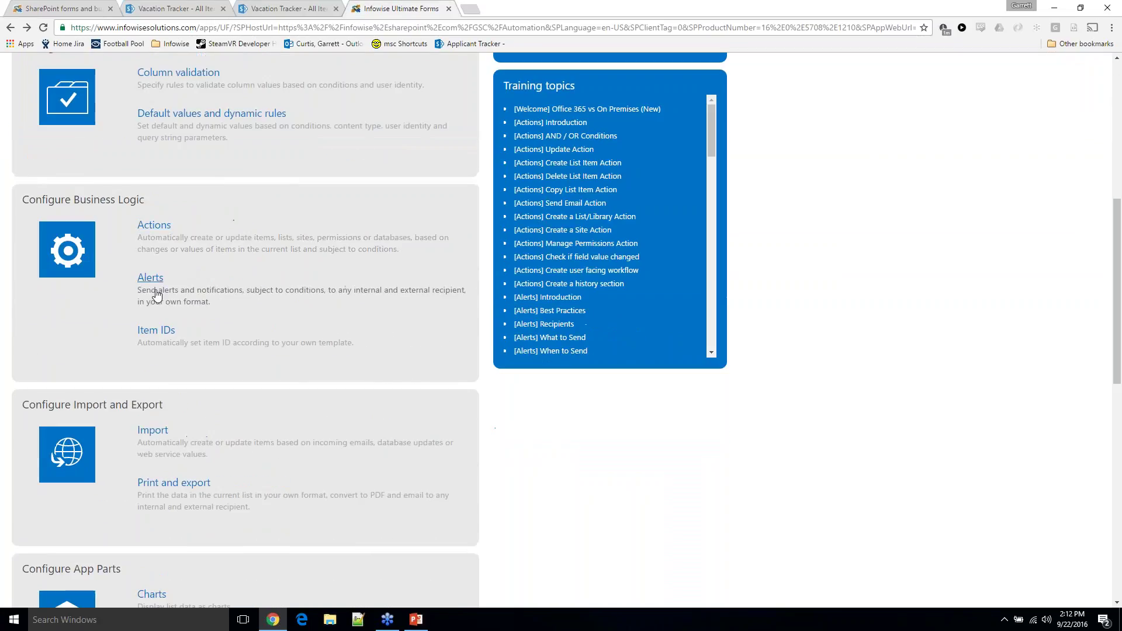
pyautogui.click(315, 8)
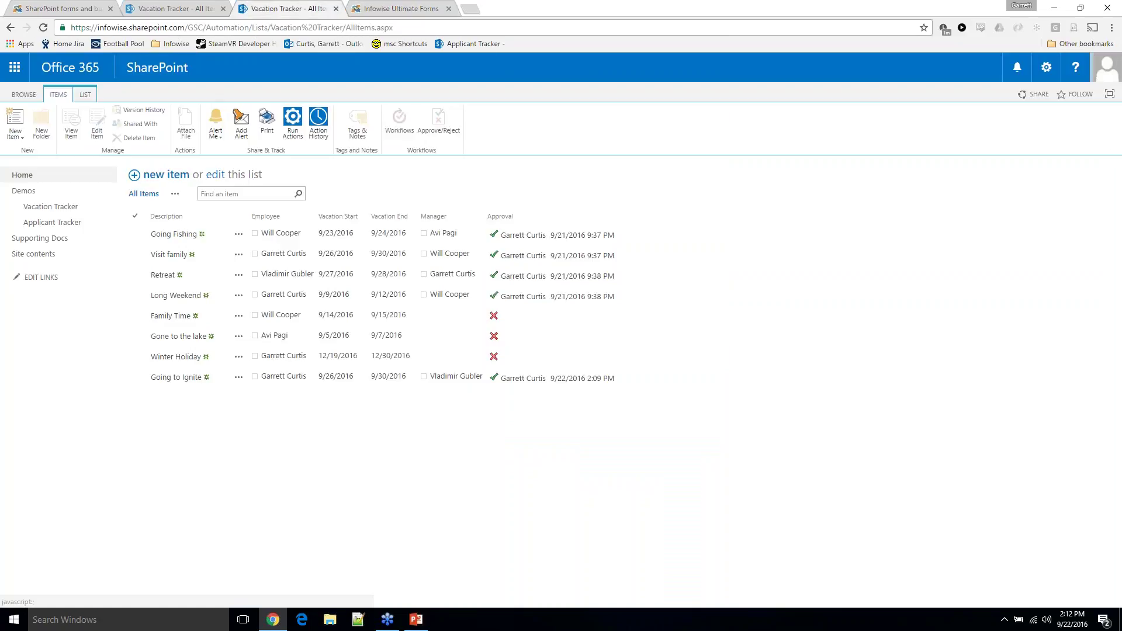
pyautogui.click(242, 134)
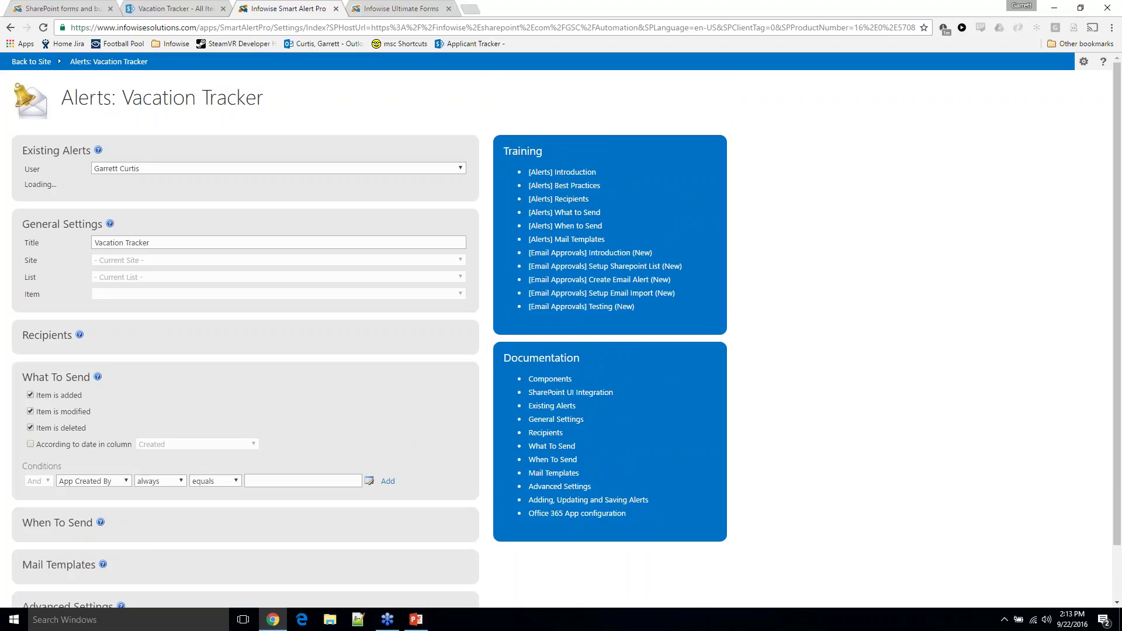
# Expand Recipients, delete the default To token, and open the To recipient picker
pyautogui.scroll(-1, 220, 158)
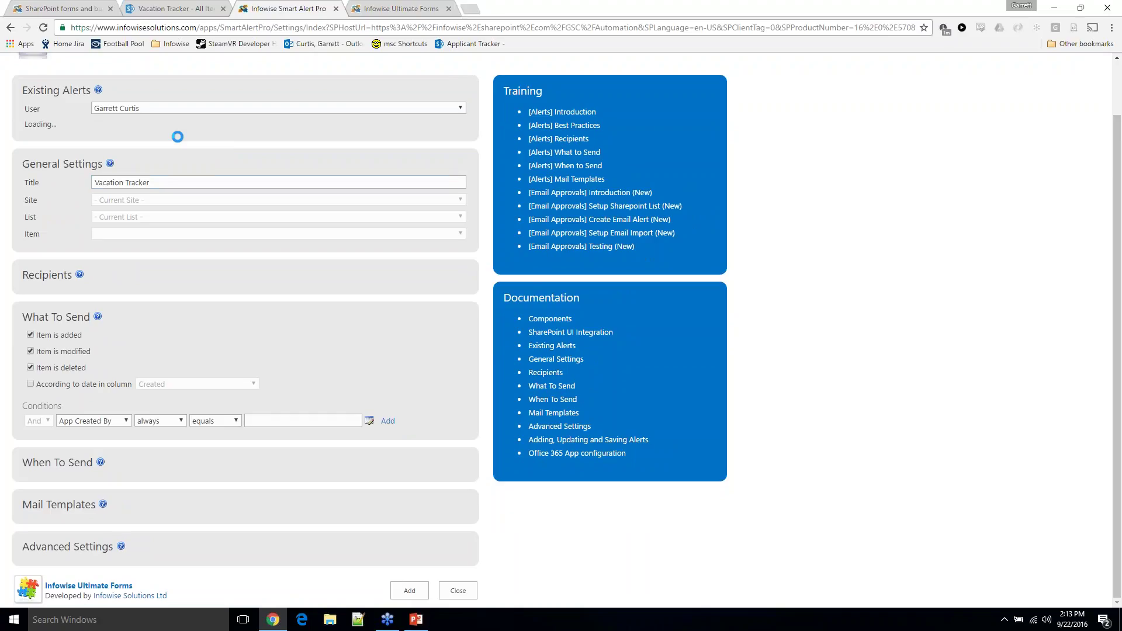
pyautogui.click(161, 182)
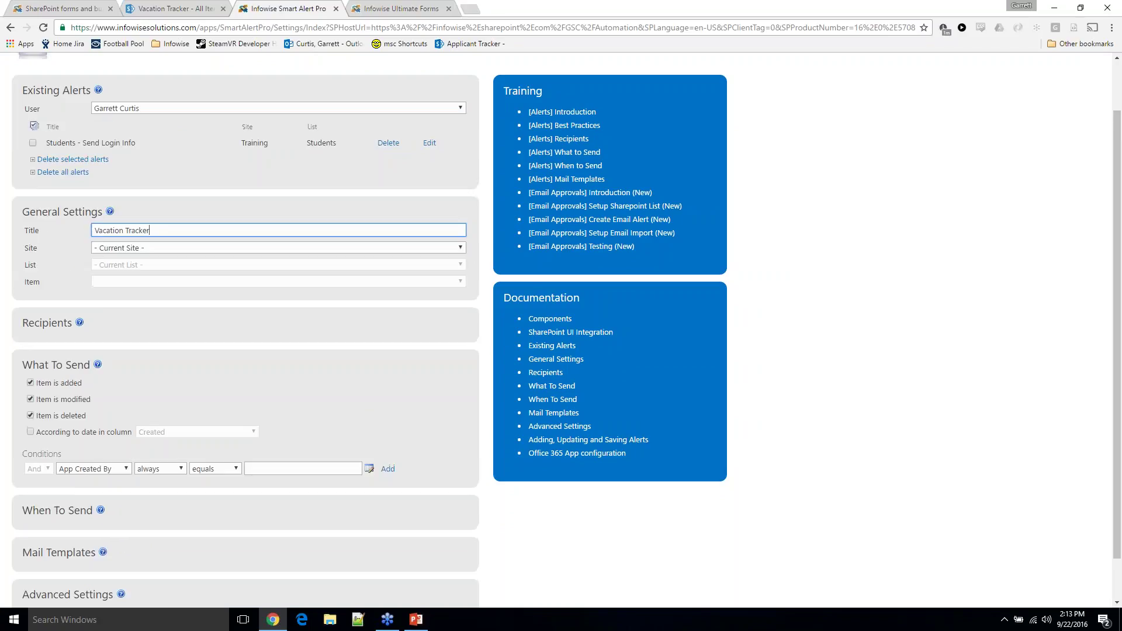
pyautogui.scroll(-1, 117, 232)
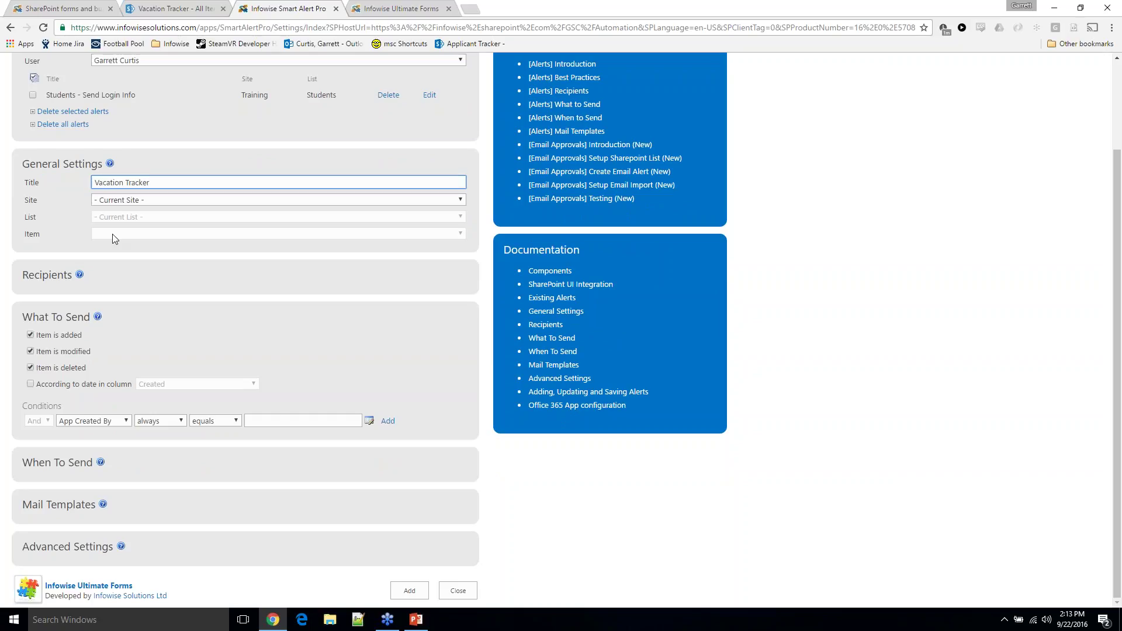
pyautogui.click(69, 278)
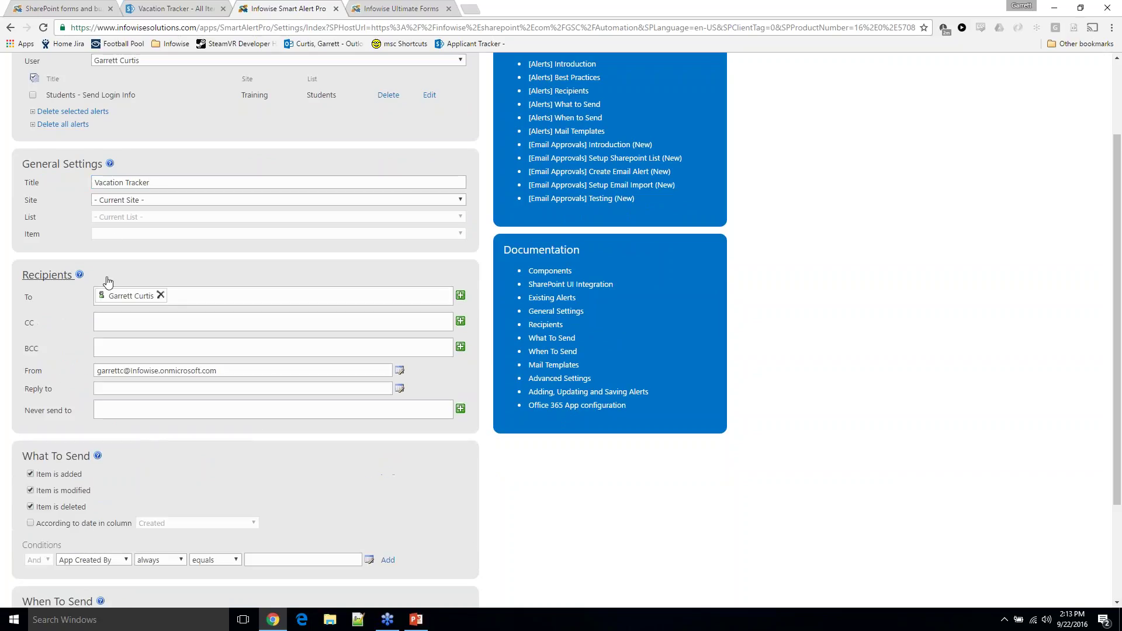
pyautogui.scroll(2, 188, 216)
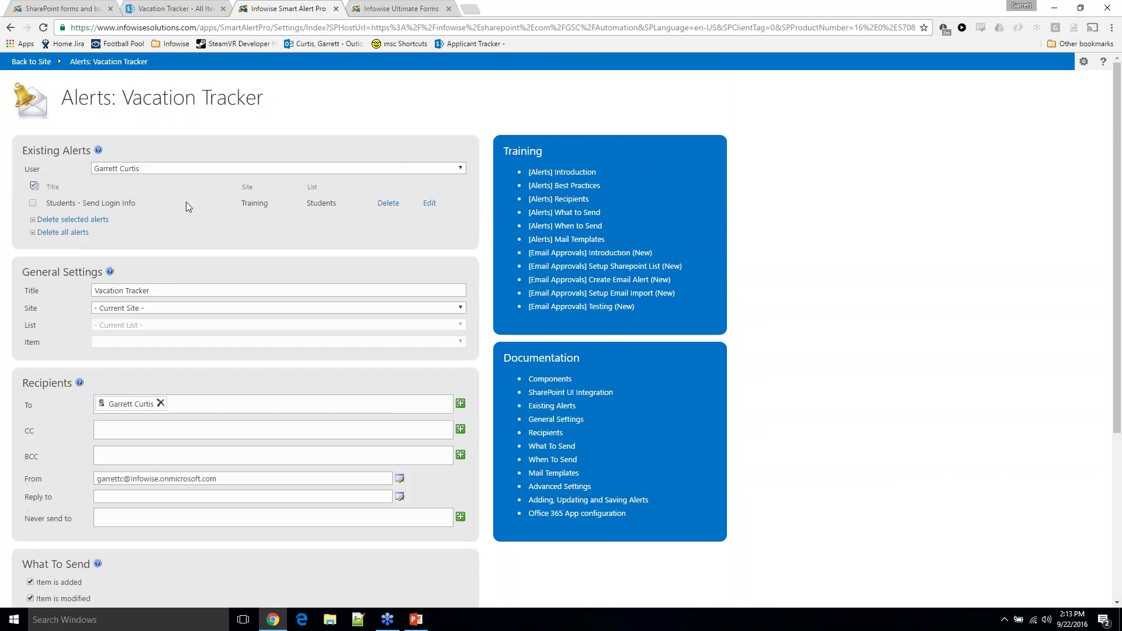
pyautogui.scroll(-3, 186, 202)
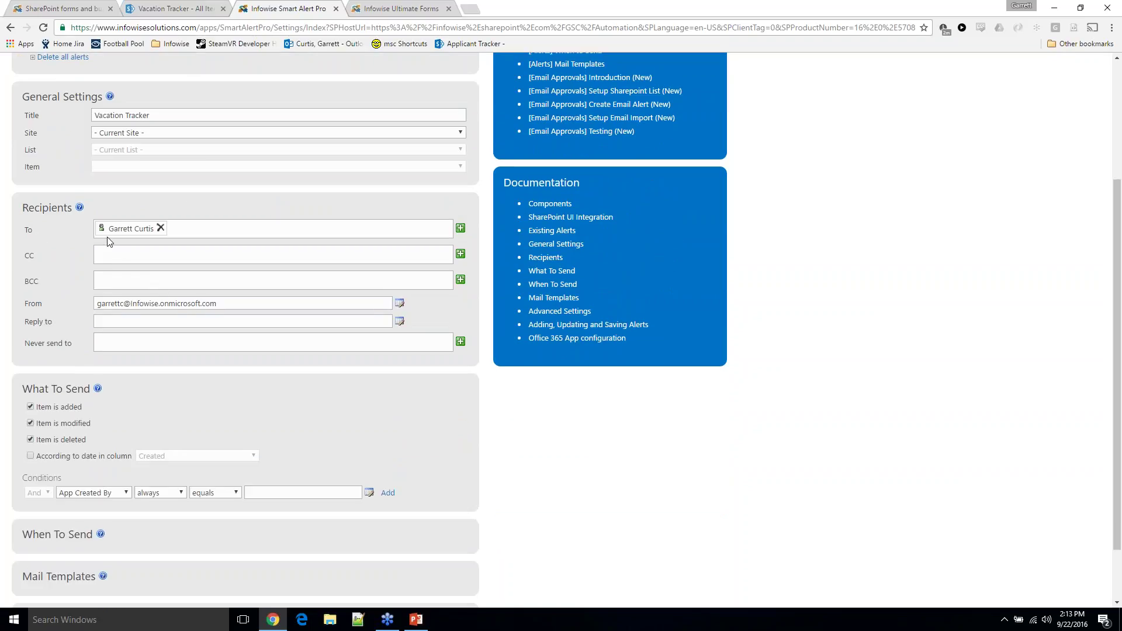
pyautogui.click(159, 229)
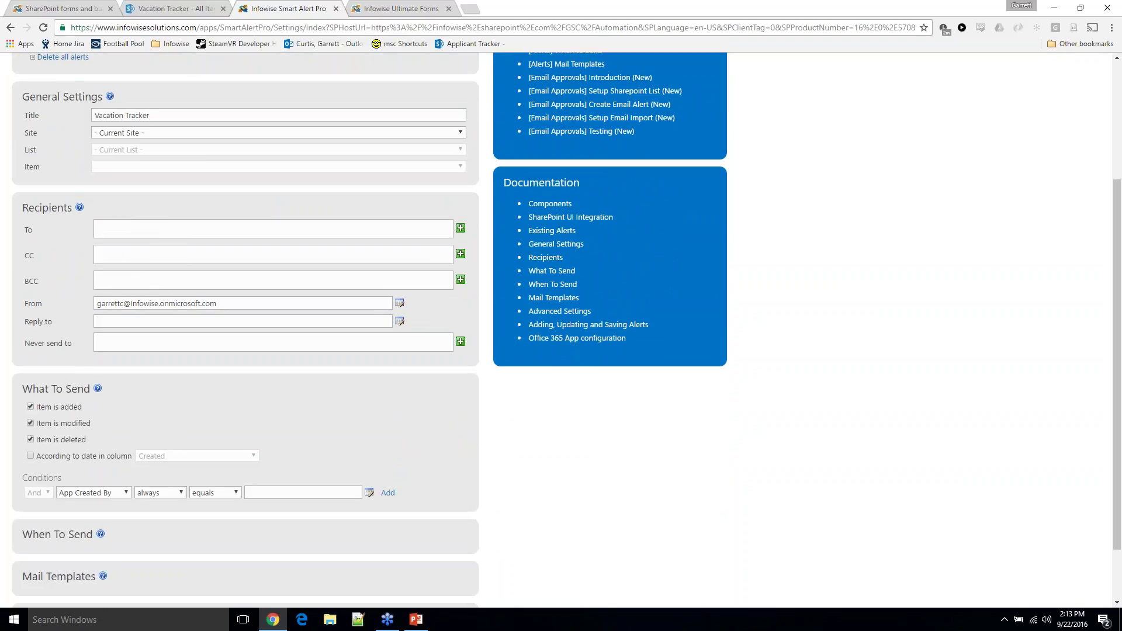
pyautogui.click(461, 228)
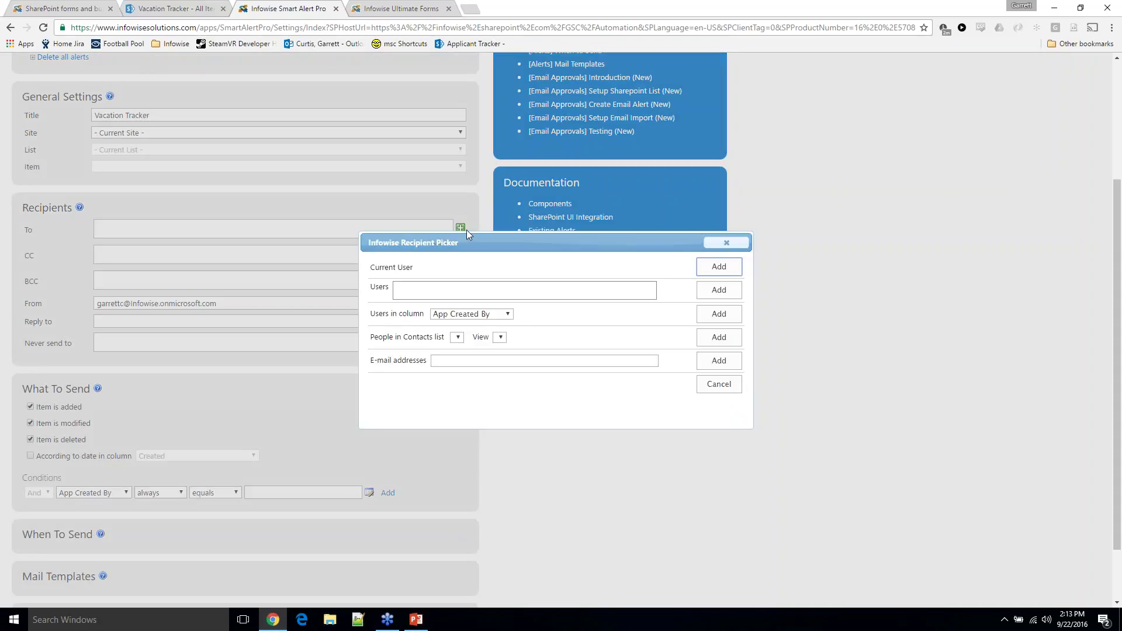
# Set Users in column to Manager and add it as the To recipient, after checking the item's Manager
pyautogui.click(480, 315)
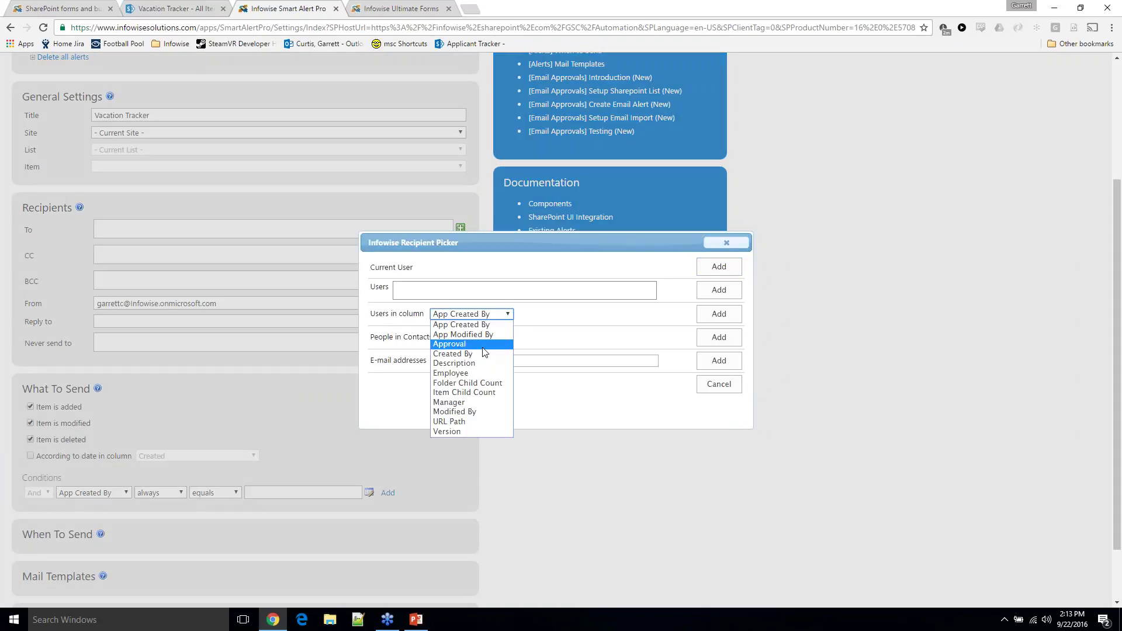
pyautogui.click(478, 402)
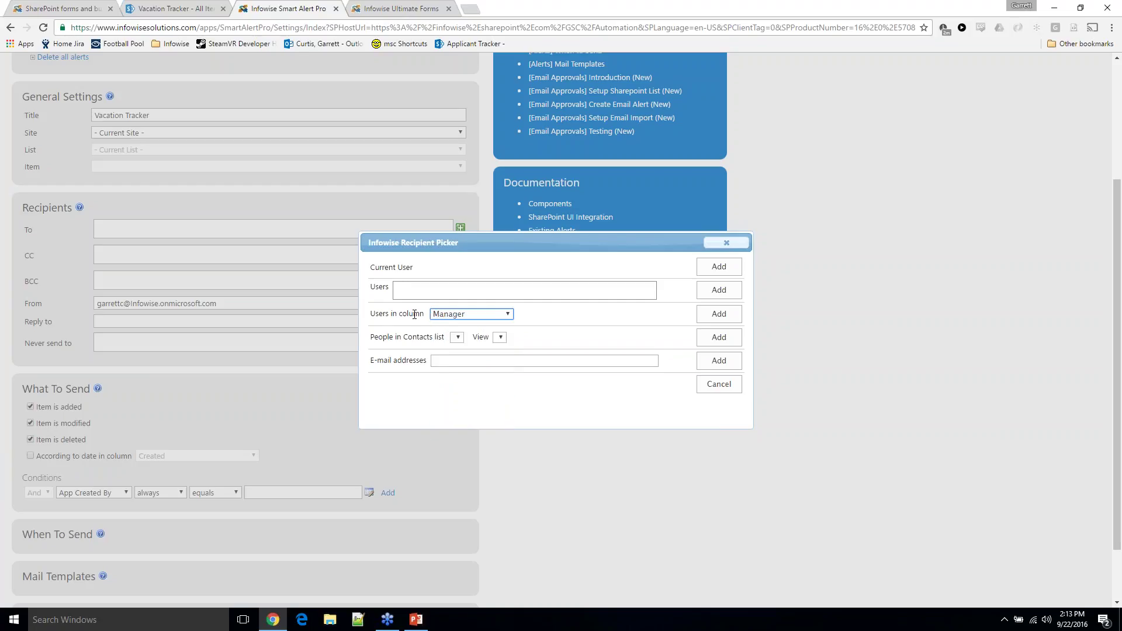
pyautogui.click(139, 7)
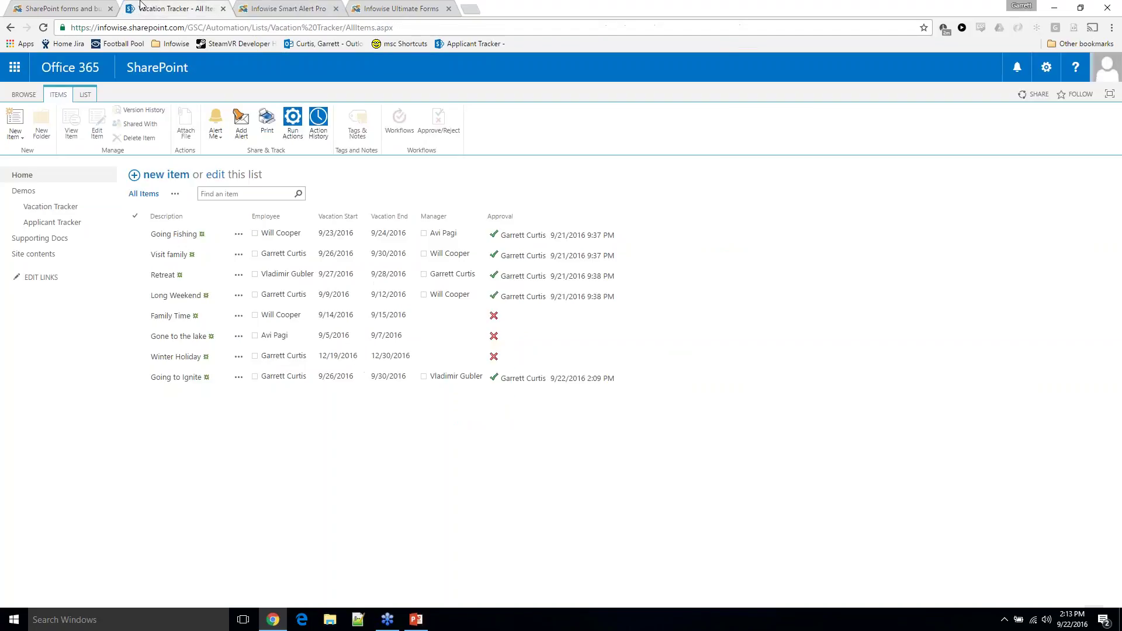
pyautogui.click(238, 377)
pyautogui.click(254, 411)
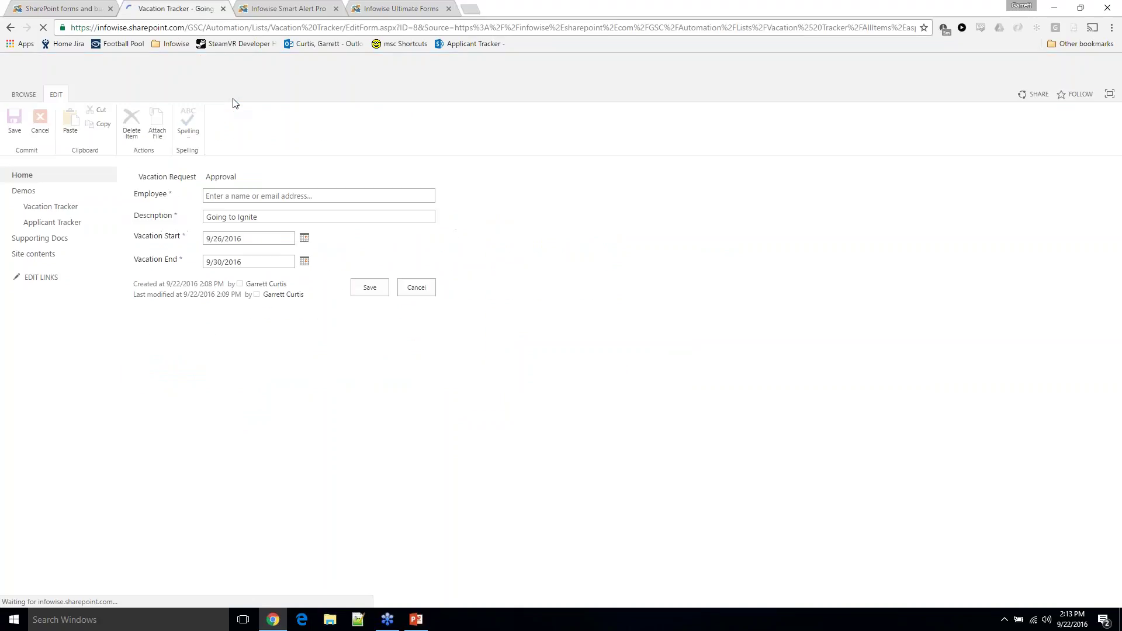
pyautogui.click(315, 177)
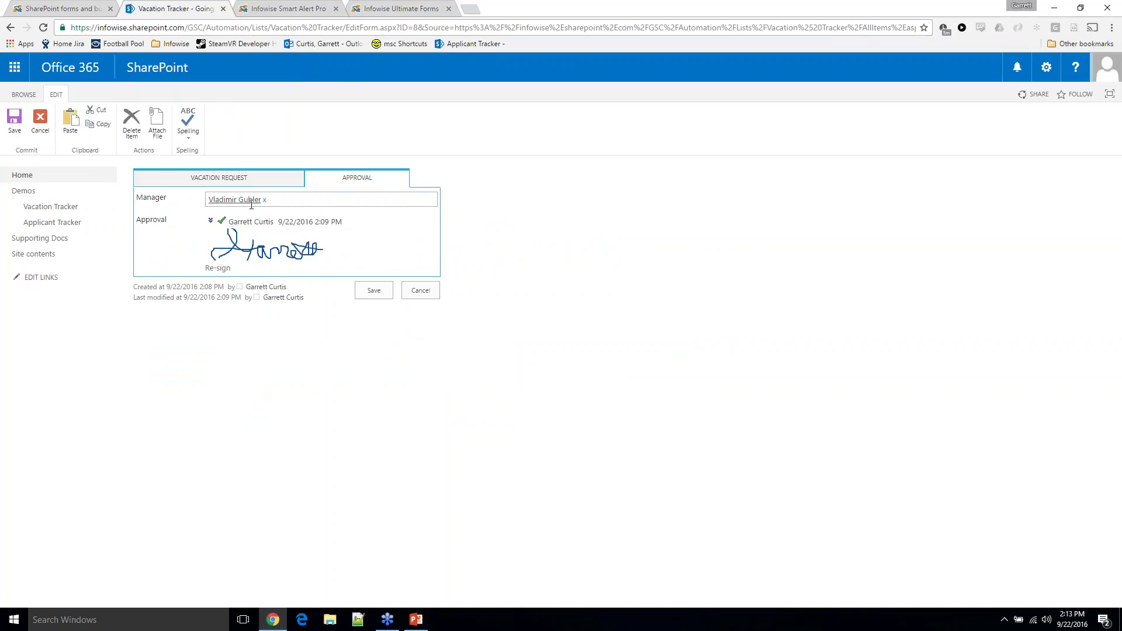
pyautogui.click(393, 9)
pyautogui.click(275, 8)
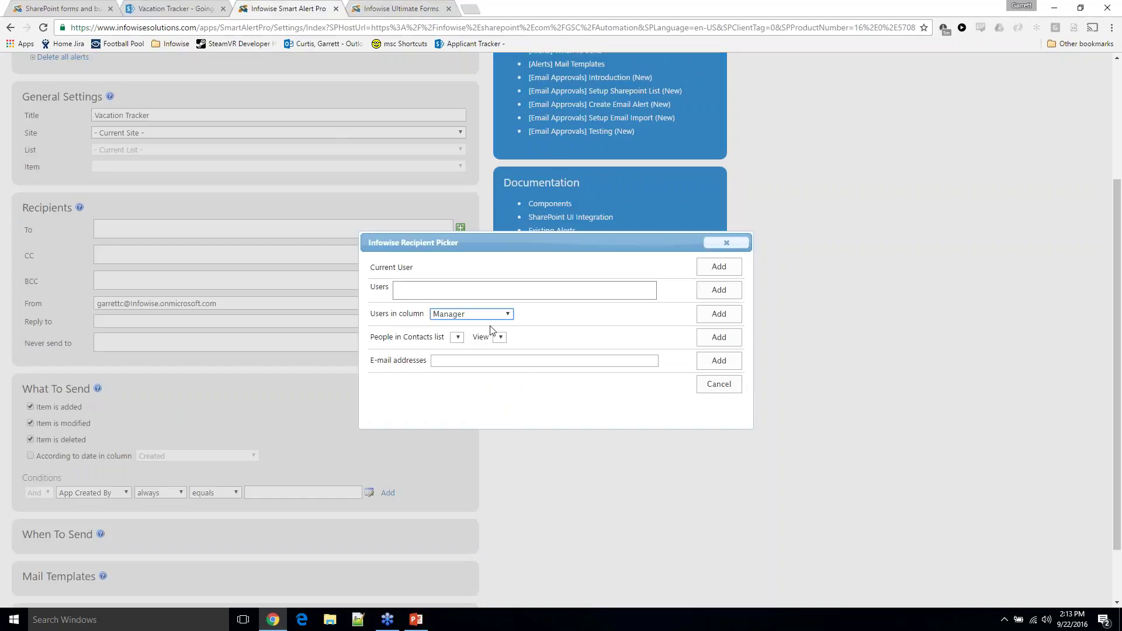
pyautogui.click(718, 314)
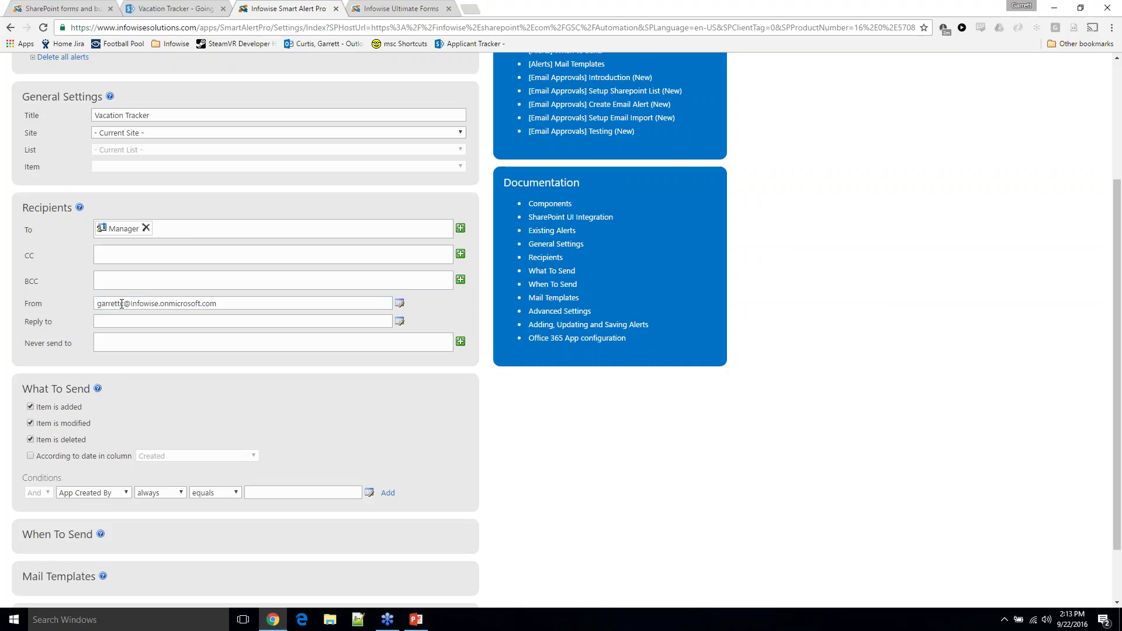
# Replace the alert's From sender name and enter the vacations mailbox address as Reply to
pyautogui.moveTo(123, 304); pyautogui.dragTo(98, 304)
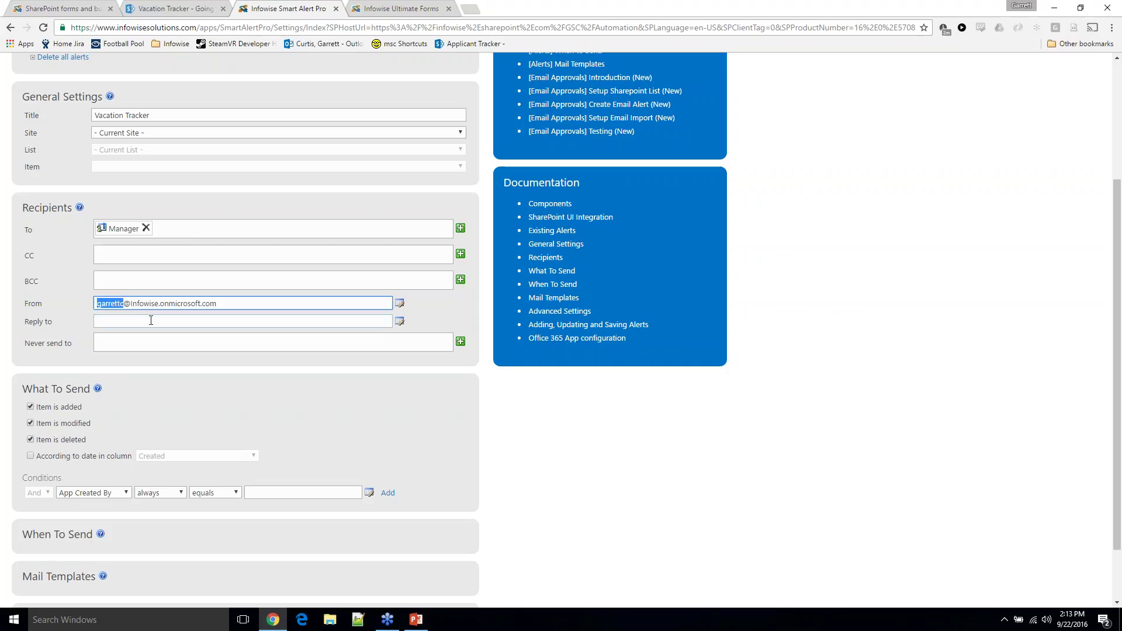
pyautogui.write('Vacations')
pyautogui.click(151, 321)
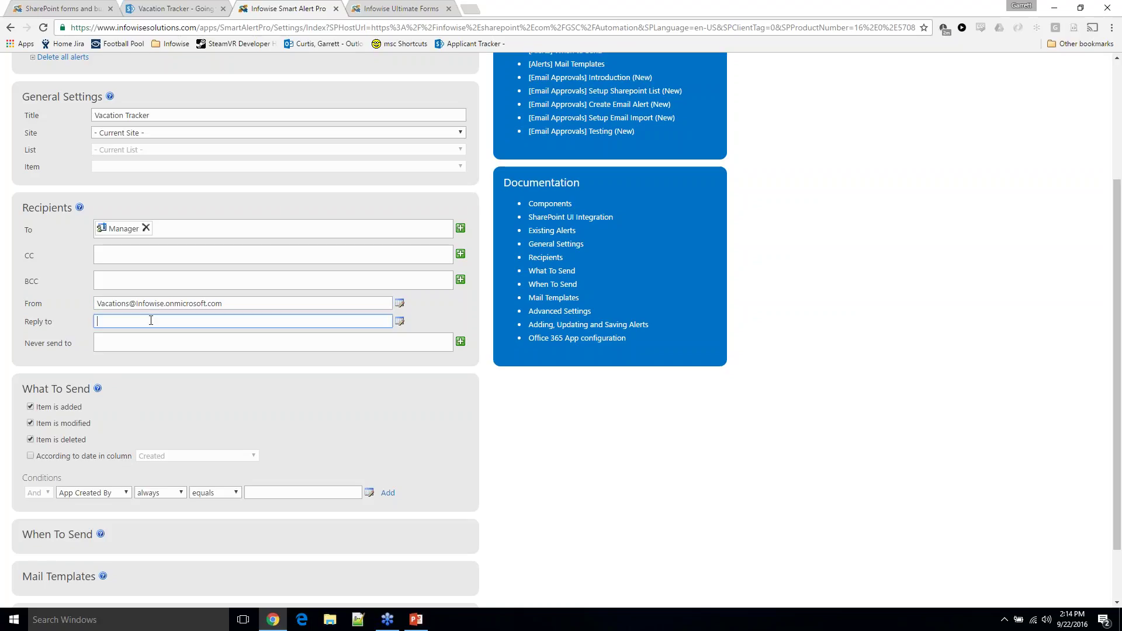
pyautogui.moveTo(126, 304); pyautogui.dragTo(97, 304)
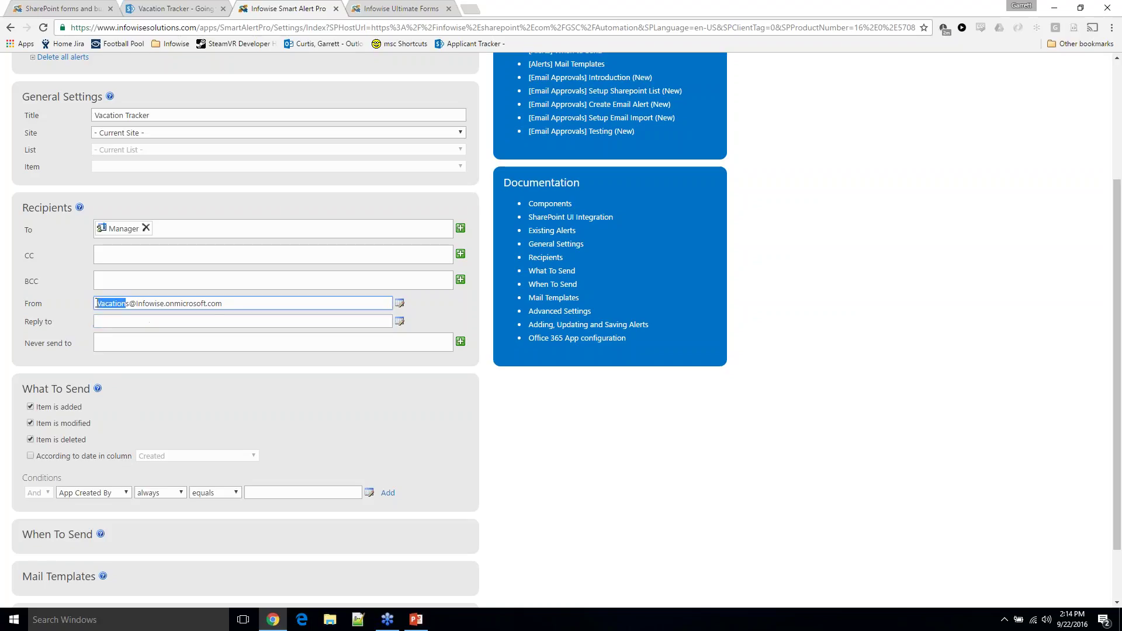
pyautogui.press('BackSpace')
pyautogui.press('Tab')
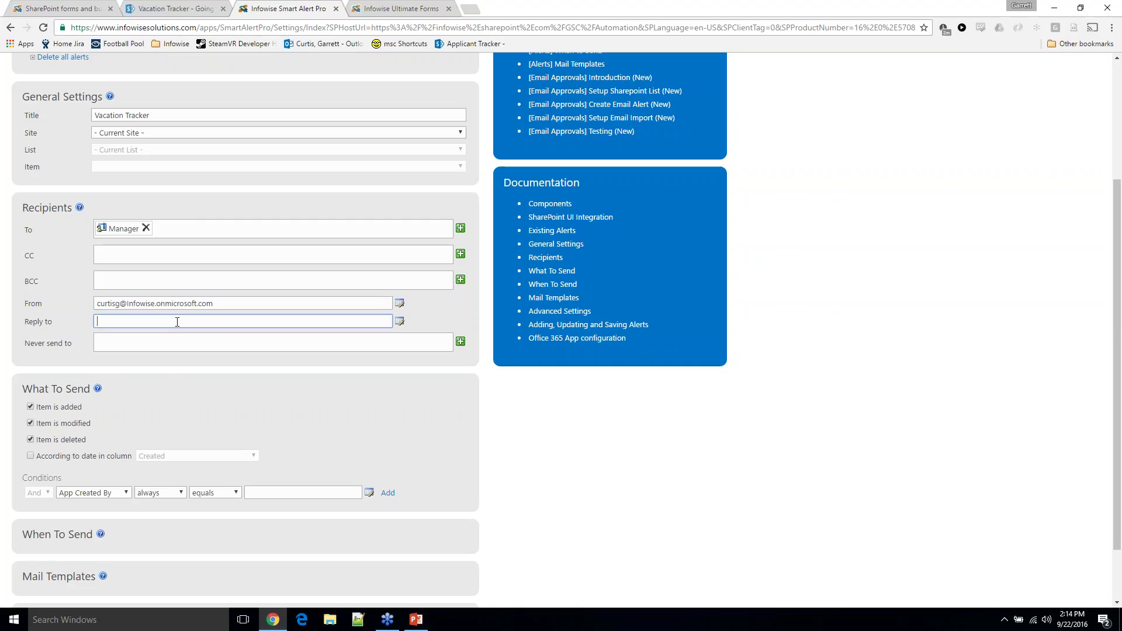
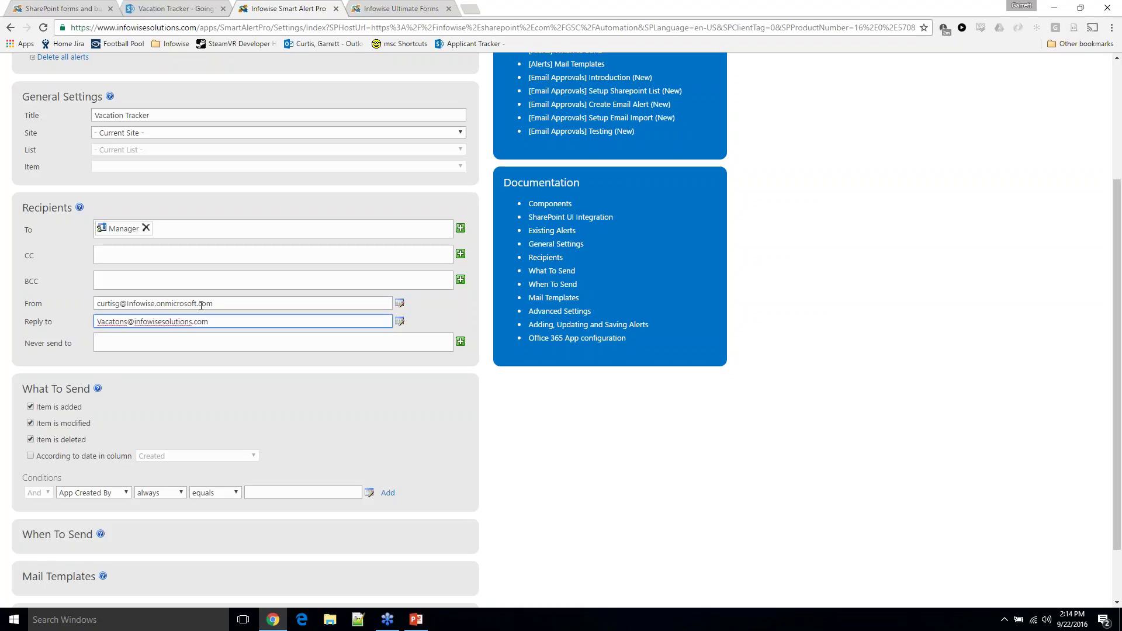
pyautogui.scroll(-1, 201, 303)
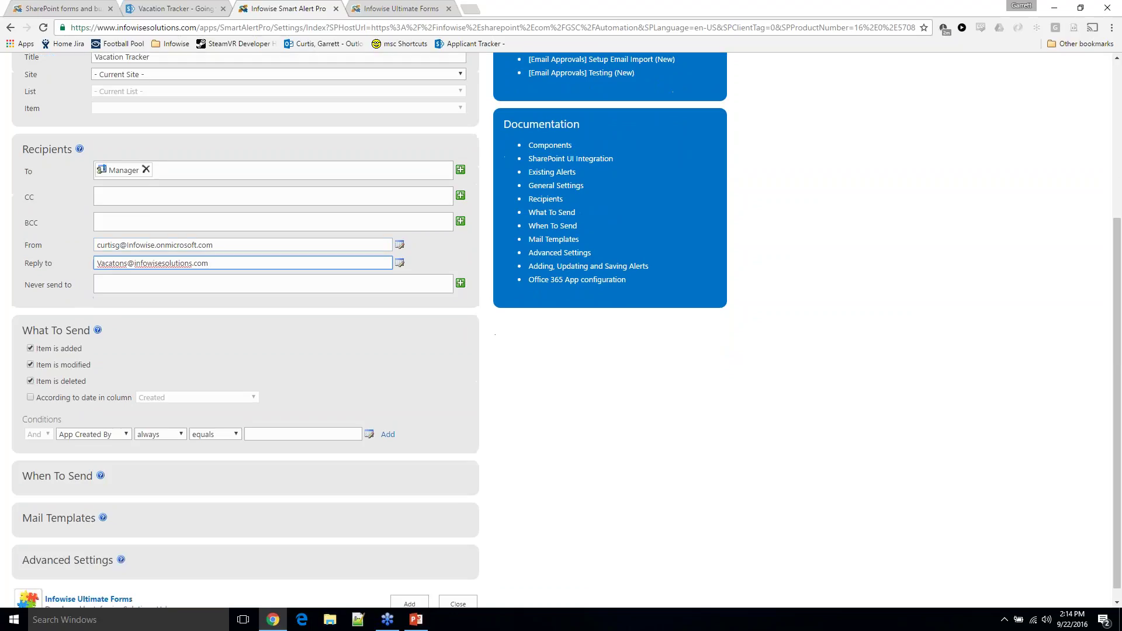
pyautogui.scroll(-1, 567, 330)
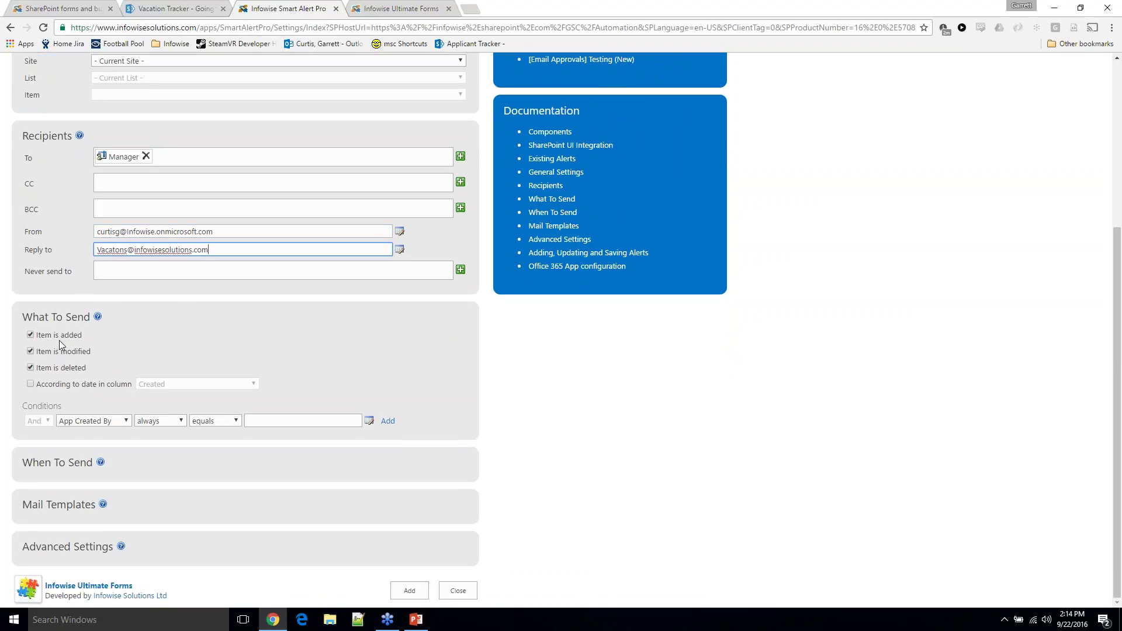
# Remove the duplicate Employee entry under VACATION REQUEST, review APPROVAL, then return to the alert
pyautogui.click(175, 8)
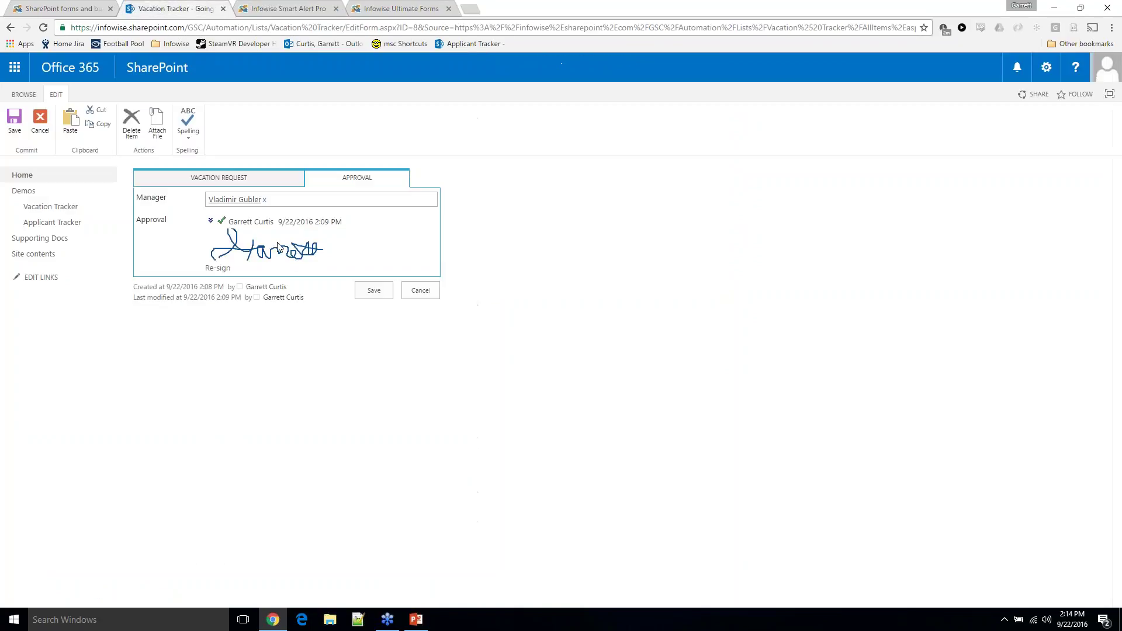
pyautogui.click(237, 183)
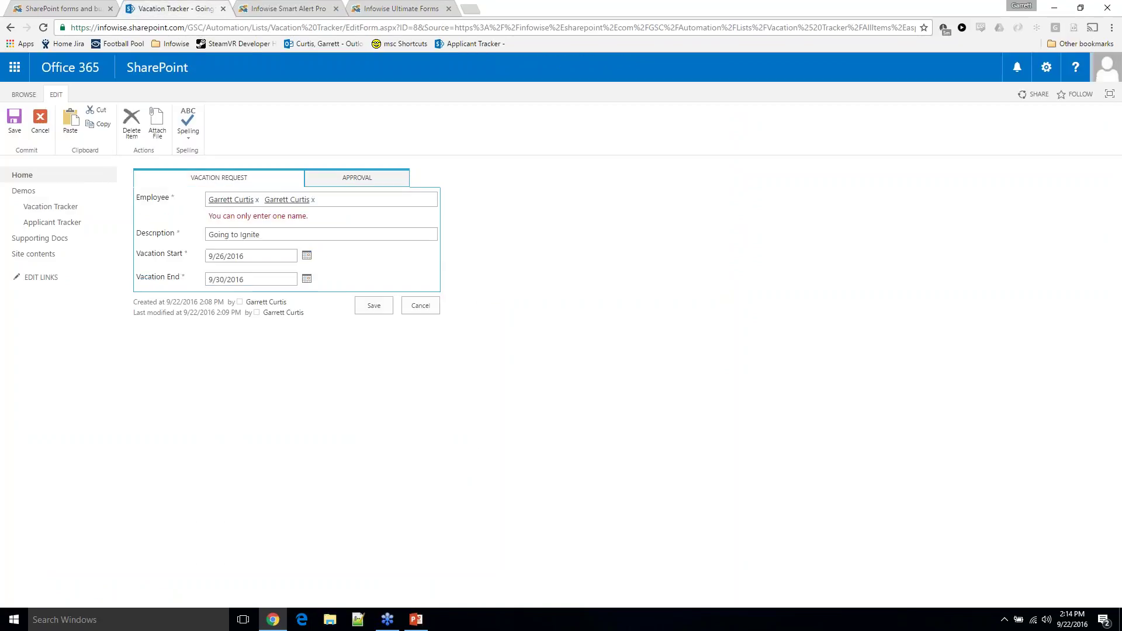
pyautogui.click(312, 200)
pyautogui.click(312, 186)
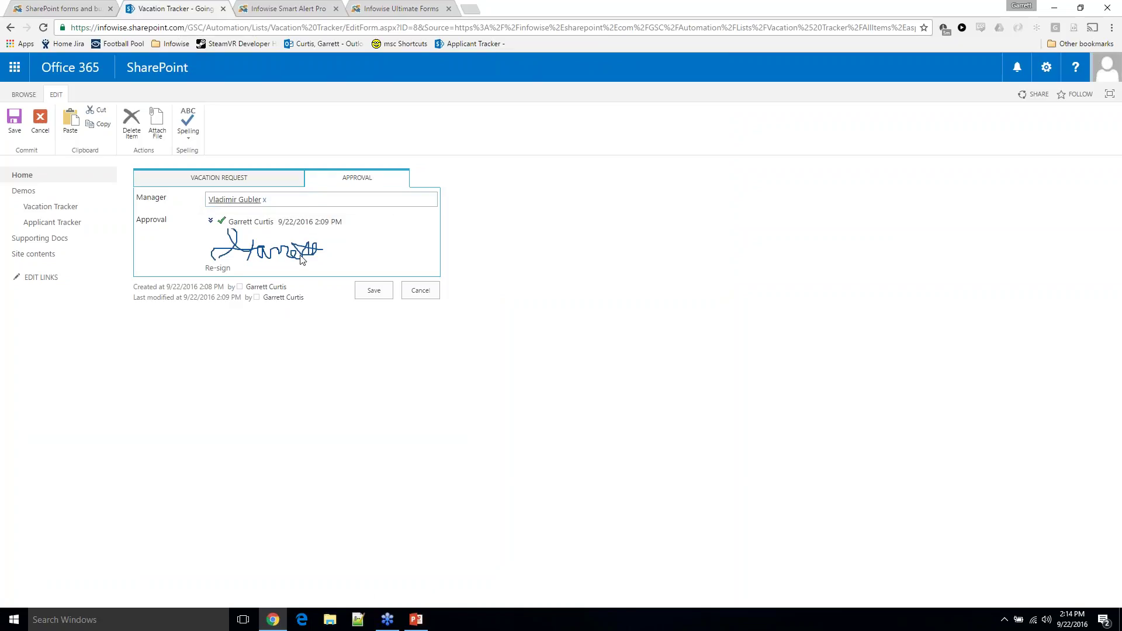
pyautogui.hotkey('ctrl', 'Tab')
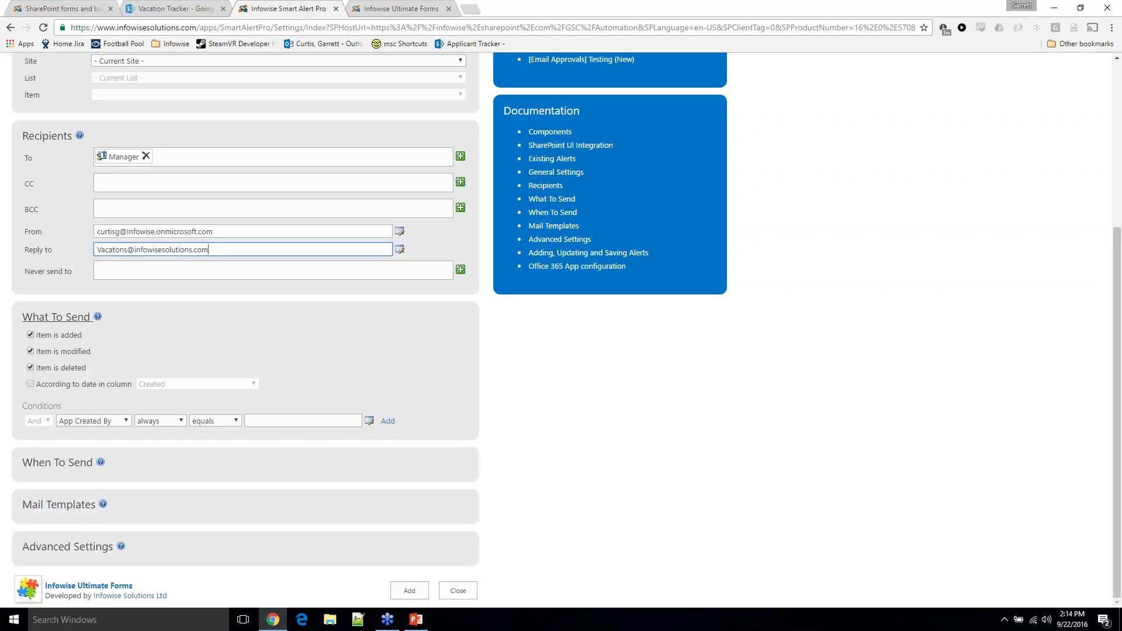
# Stop alerting on Item is deleted and add the condition Manager, after change, equals [Manager]
pyautogui.click(47, 370)
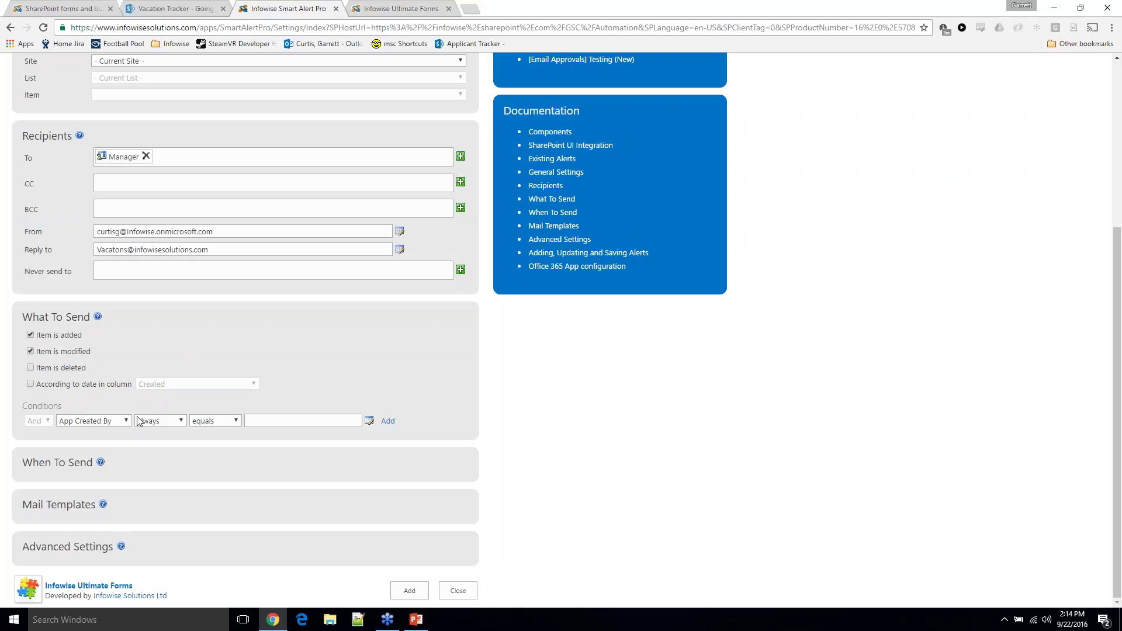
pyautogui.click(118, 421)
pyautogui.click(87, 345)
pyautogui.click(169, 425)
pyautogui.click(167, 442)
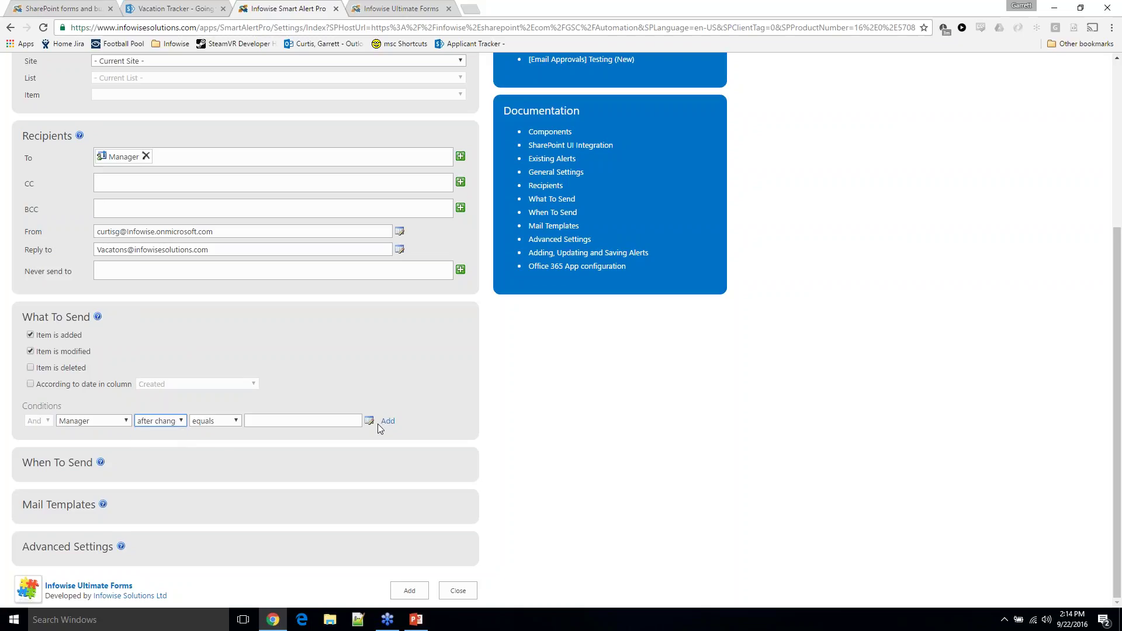
pyautogui.click(370, 422)
pyautogui.scroll(-2, 402, 347)
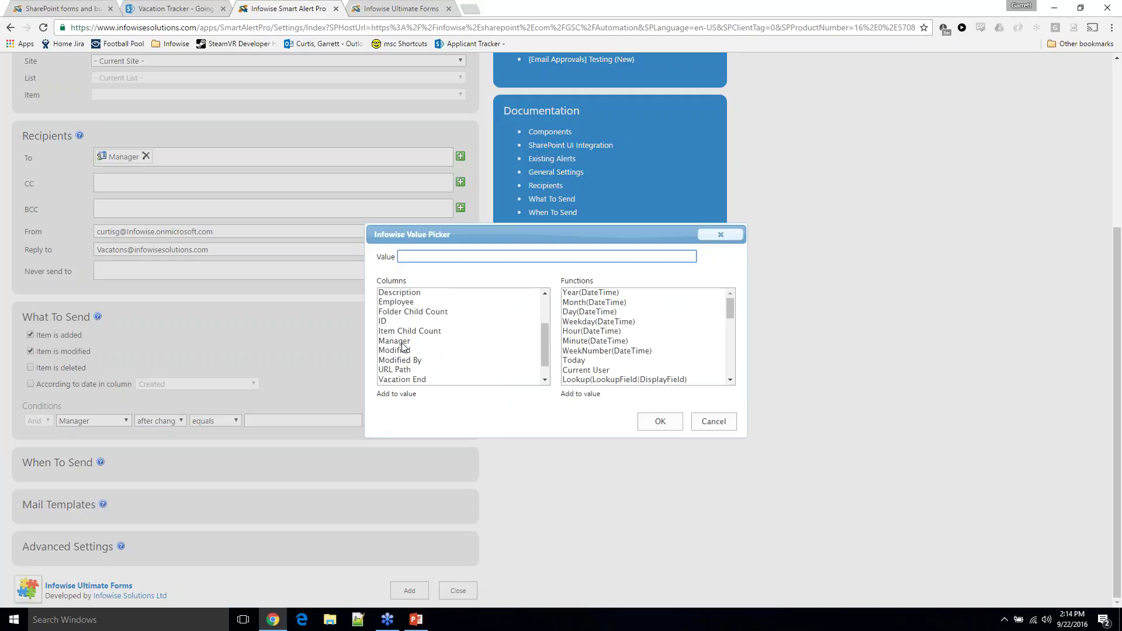
pyautogui.click(402, 344)
pyautogui.doubleClick(488, 344)
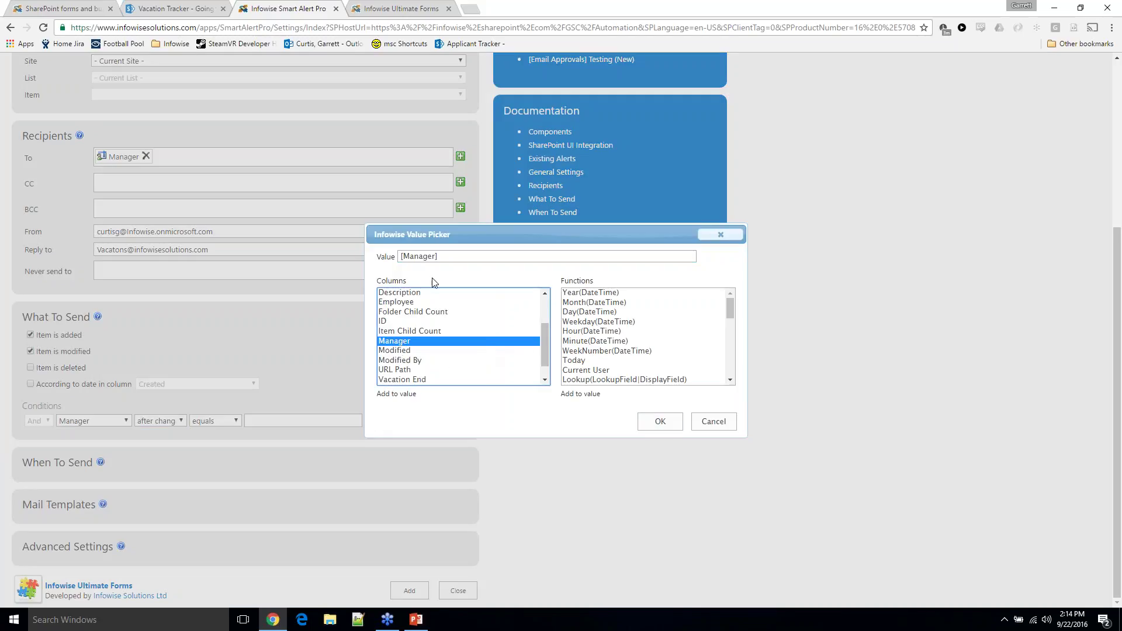
pyautogui.click(660, 422)
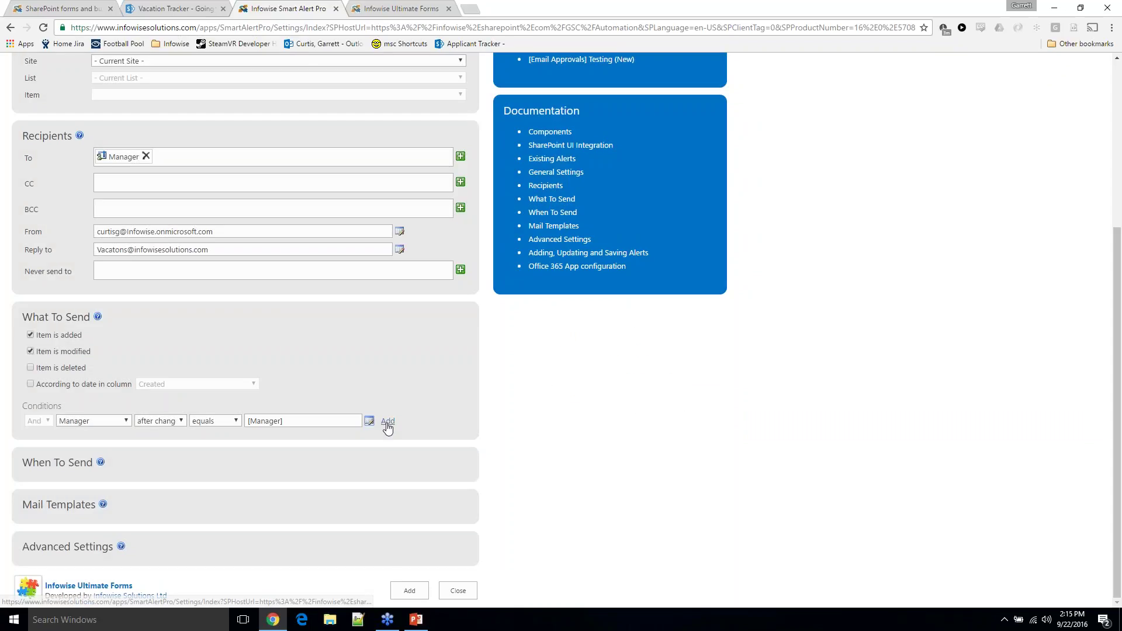
pyautogui.click(387, 422)
# Expand the timing and Mail Templates sections and open the Add or update mail template editor
pyautogui.scroll(-1, 230, 432)
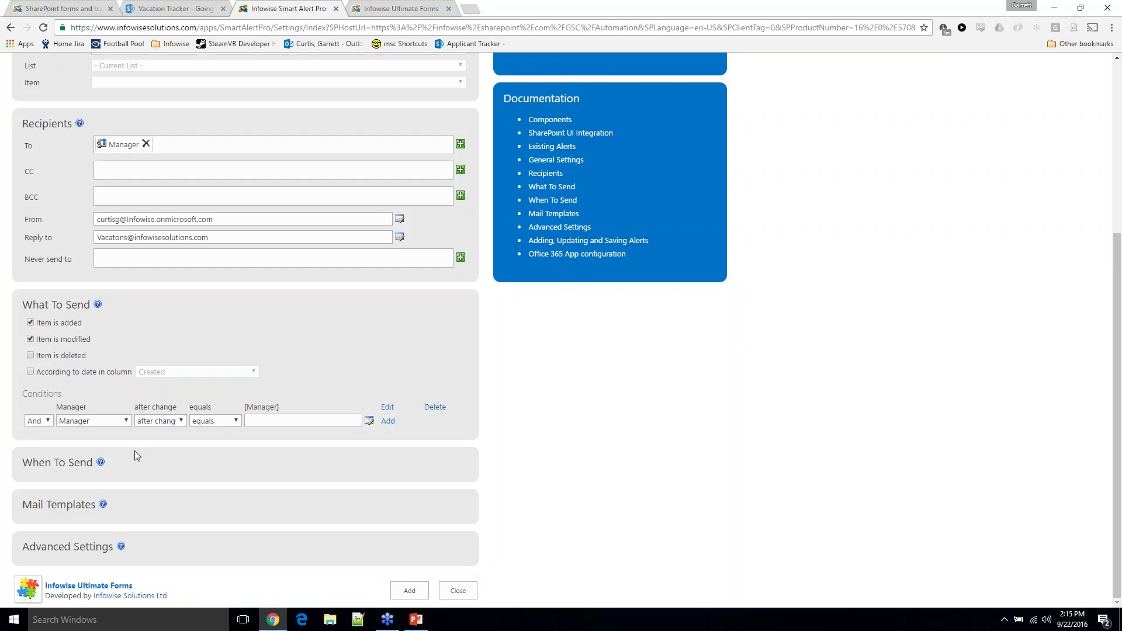
pyautogui.click(78, 462)
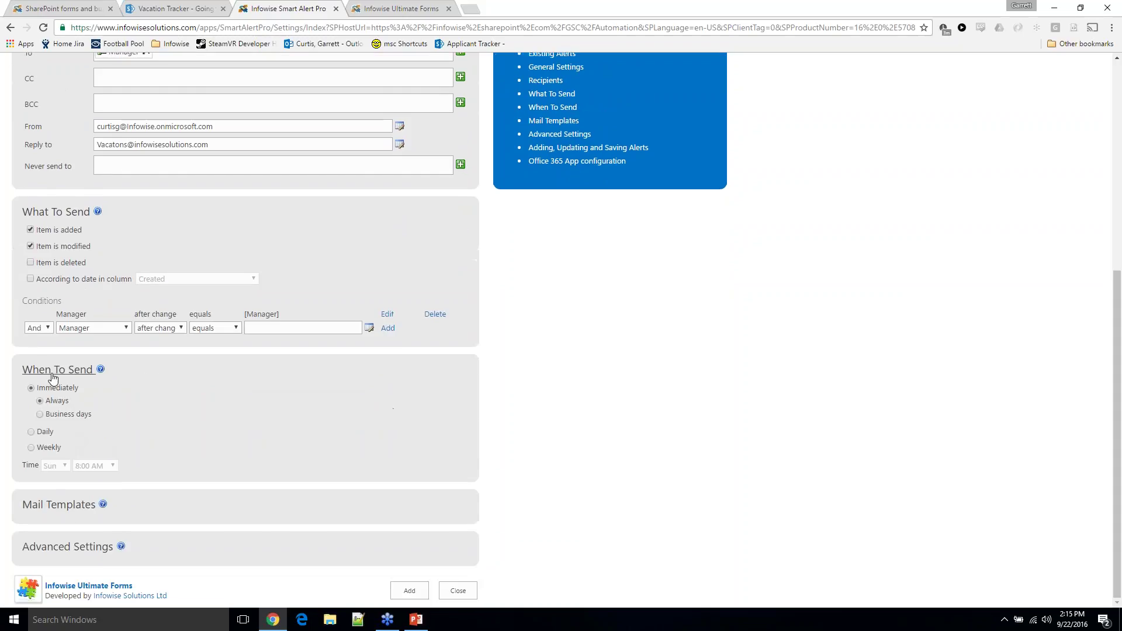
pyautogui.click(67, 507)
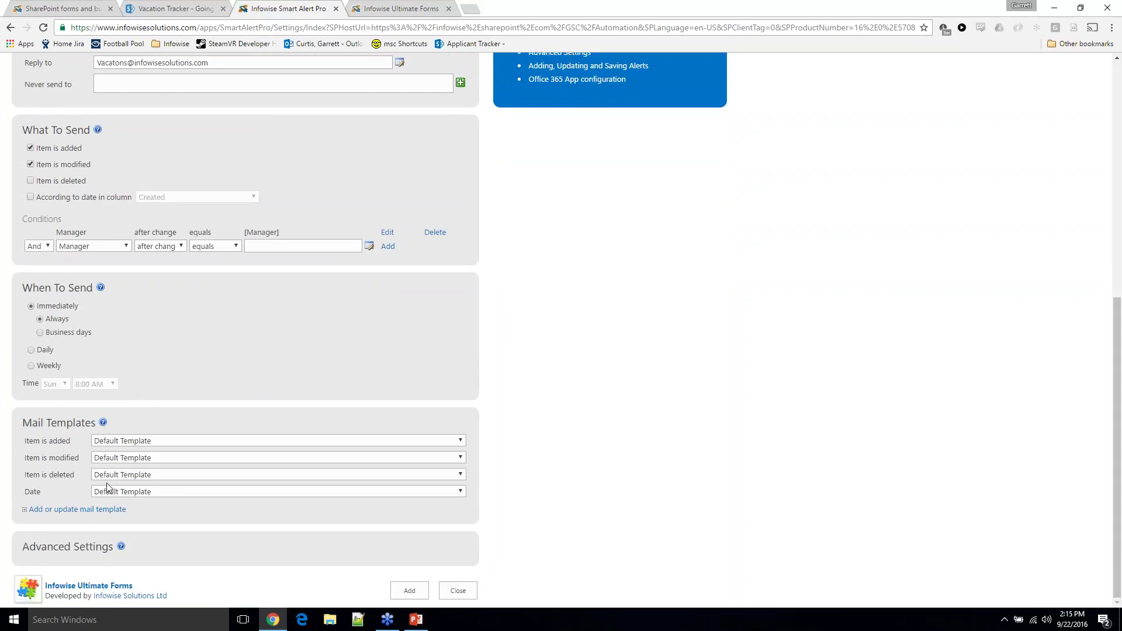
pyautogui.click(104, 513)
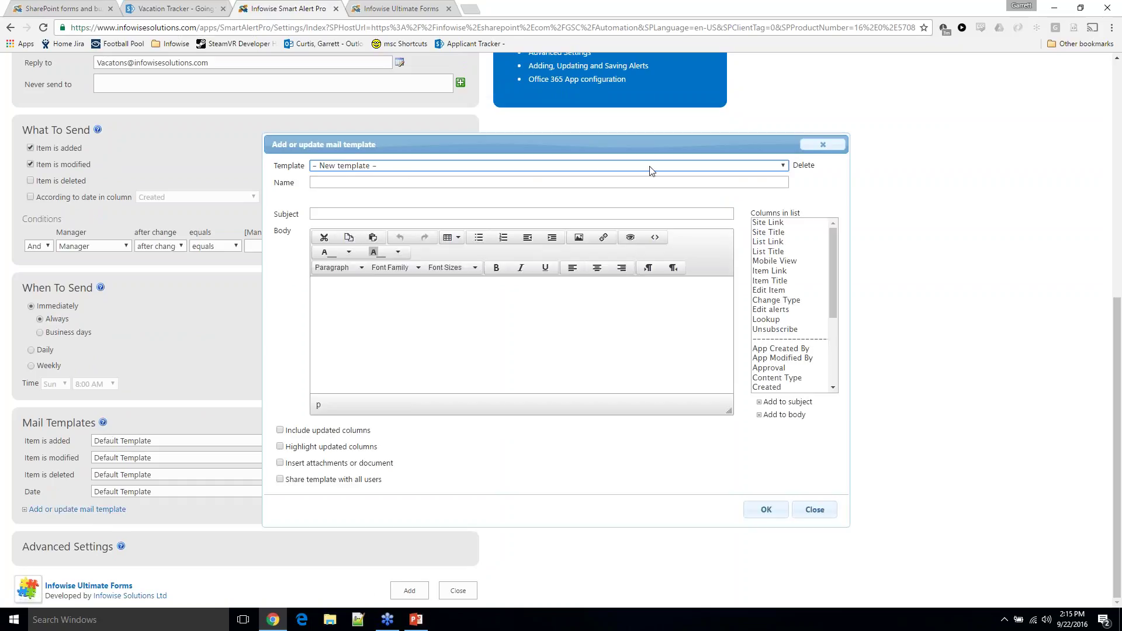
# Load the Default Template and rename it Vacation Request
pyautogui.click(604, 167)
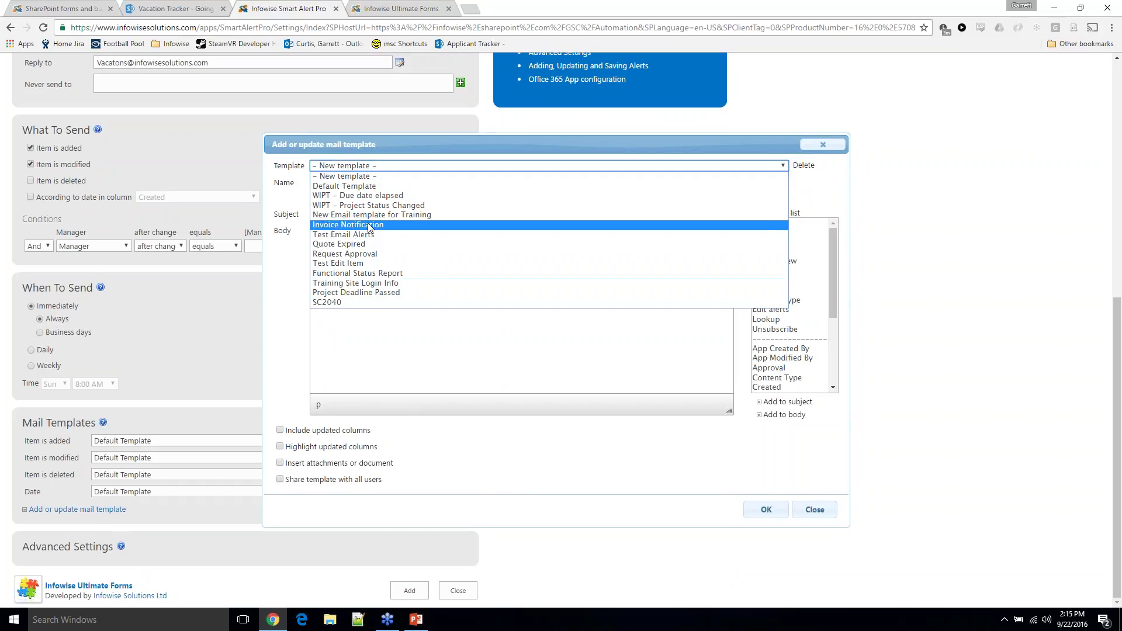
pyautogui.click(372, 187)
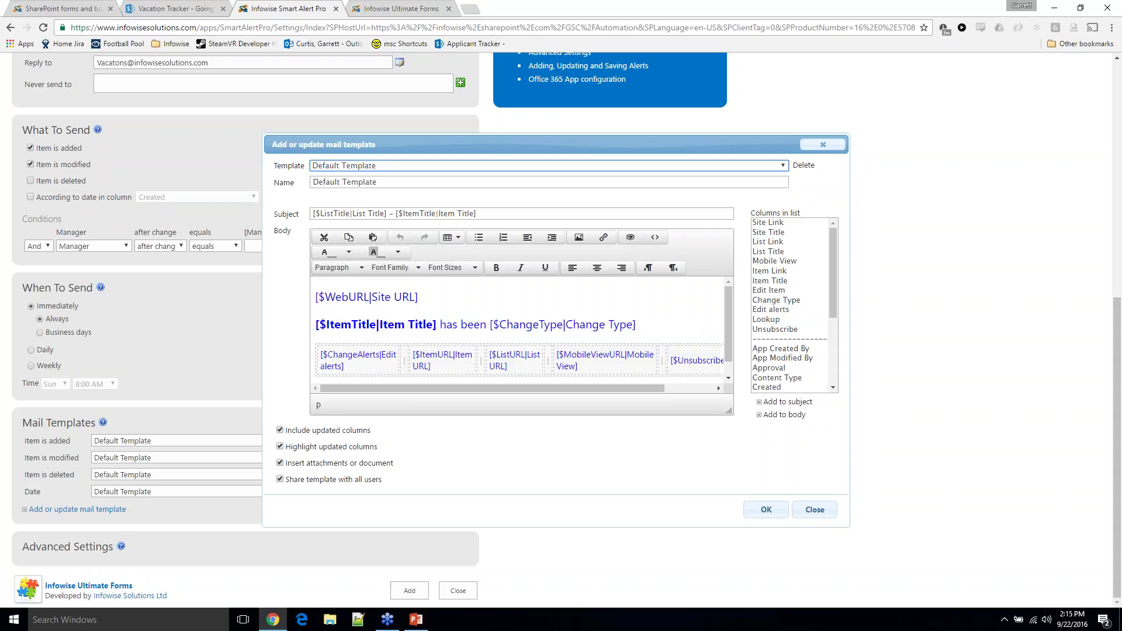
pyautogui.moveTo(405, 182); pyautogui.dragTo(219, 168)
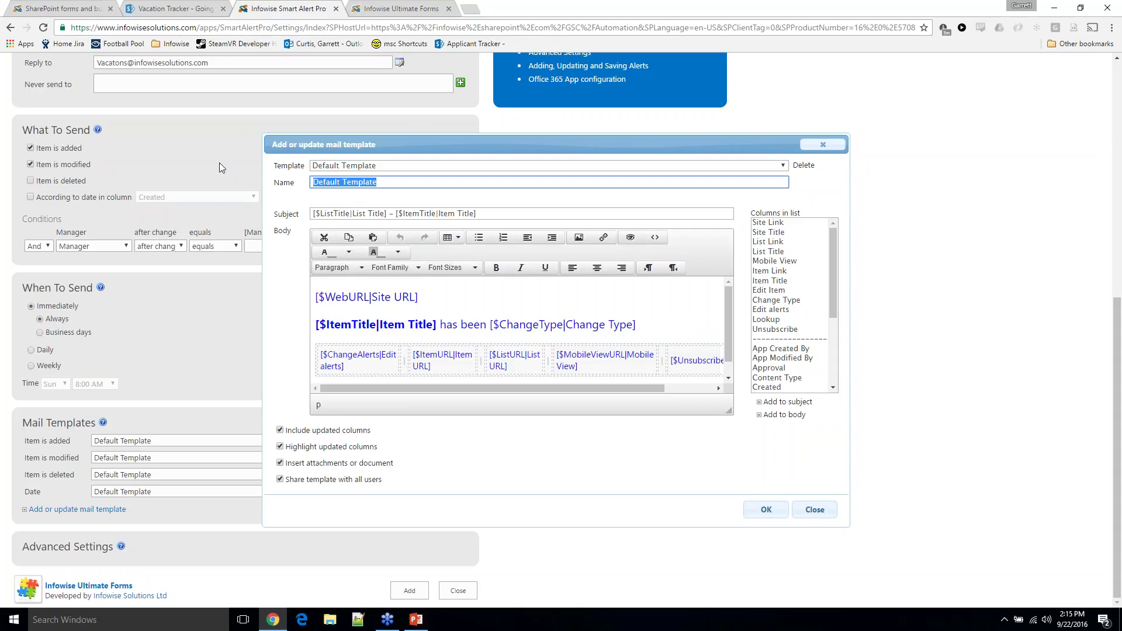
pyautogui.write('Vacation Mail')
pyautogui.press('BackSpace')
pyautogui.press('BackSpace')
pyautogui.press('BackSpace')
pyautogui.press('BackSpace')
pyautogui.write('Request')
# Set the subject to 'Vacation Request' followed by the [Employee|Employee] column
pyautogui.click(535, 300)
pyautogui.scroll(-1, 614, 332)
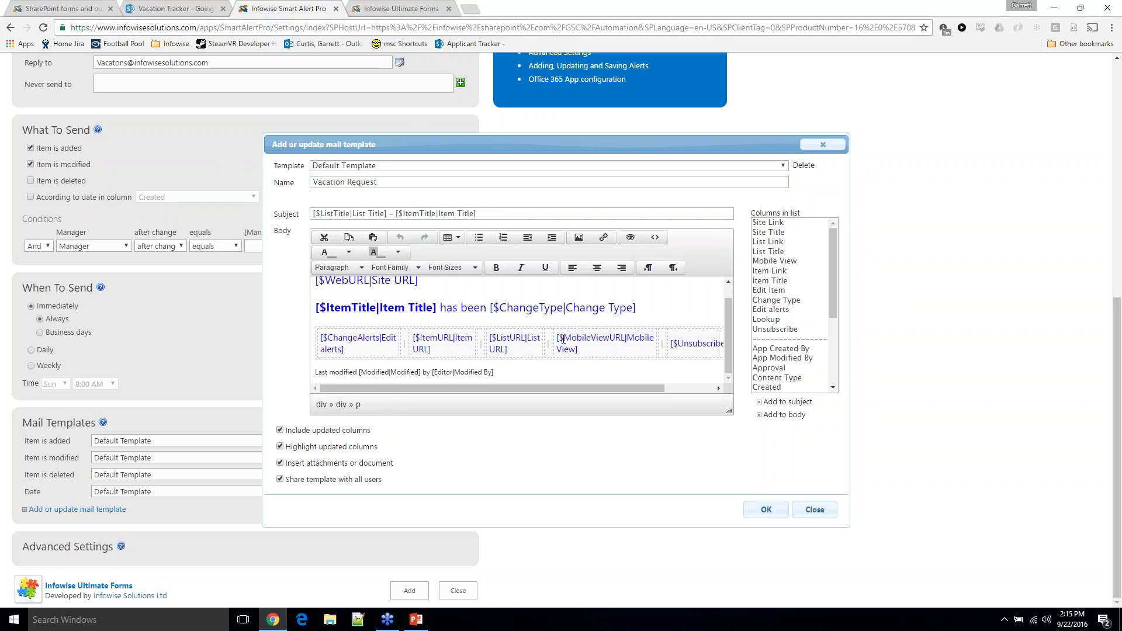
pyautogui.scroll(1, 562, 339)
pyautogui.moveTo(478, 214); pyautogui.dragTo(206, 201)
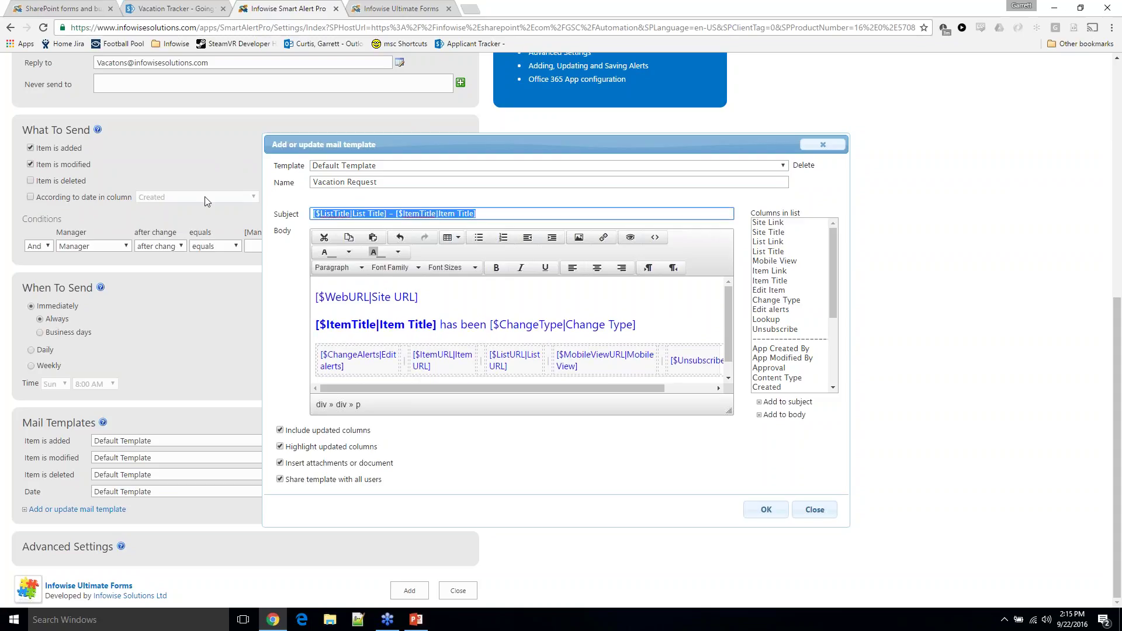
pyautogui.write('Vaction')
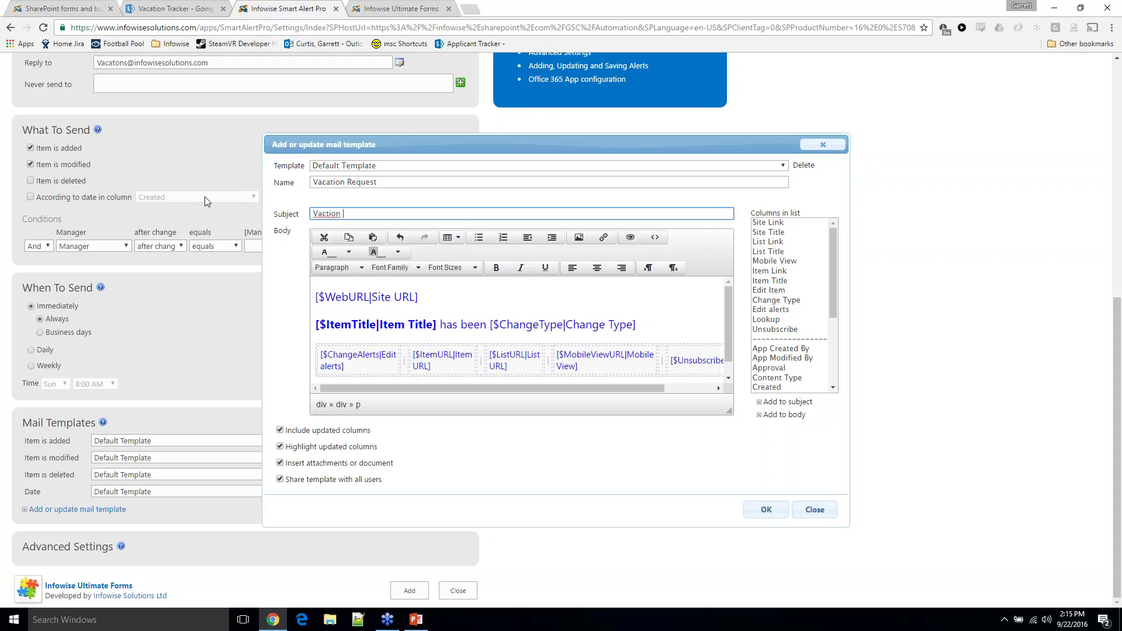
pyautogui.press('BackSpace')
pyautogui.press('BackSpace')
pyautogui.press('BackSpace')
pyautogui.press('BackSpace')
pyautogui.press('BackSpace')
pyautogui.write('ation Request –')
pyautogui.moveTo(831, 272); pyautogui.dragTo(821, 342)
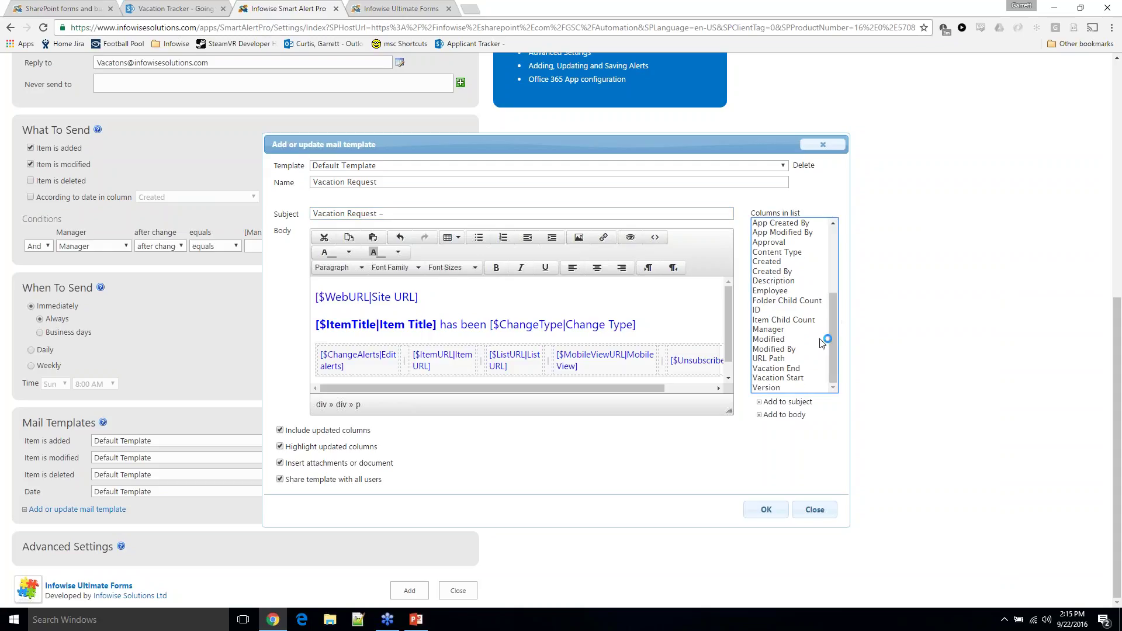
pyautogui.click(783, 292)
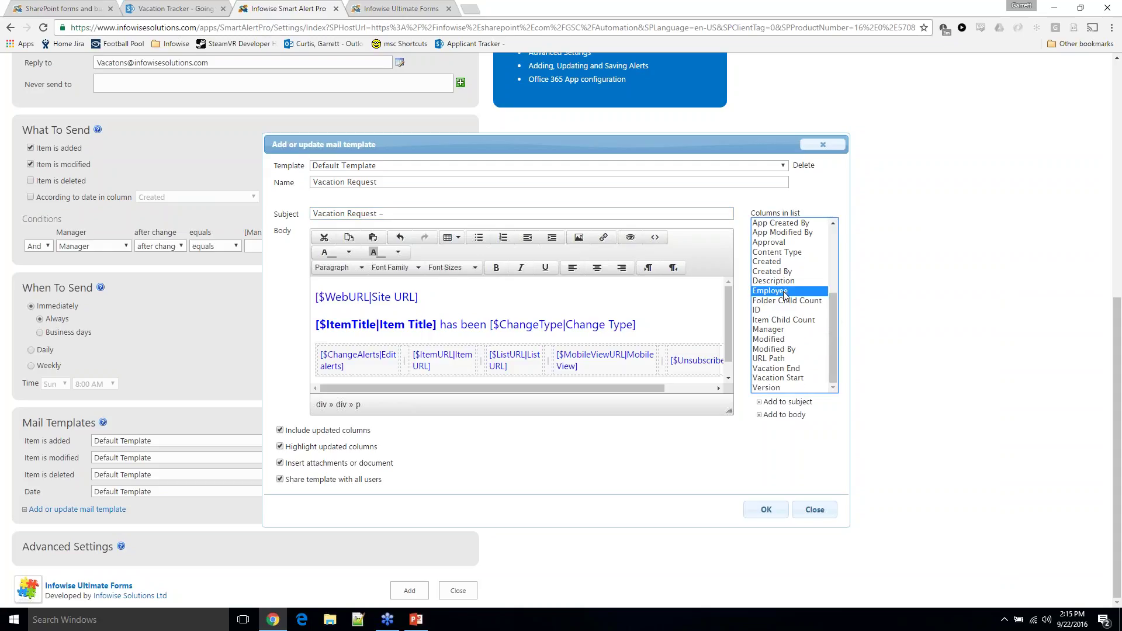
pyautogui.click(802, 402)
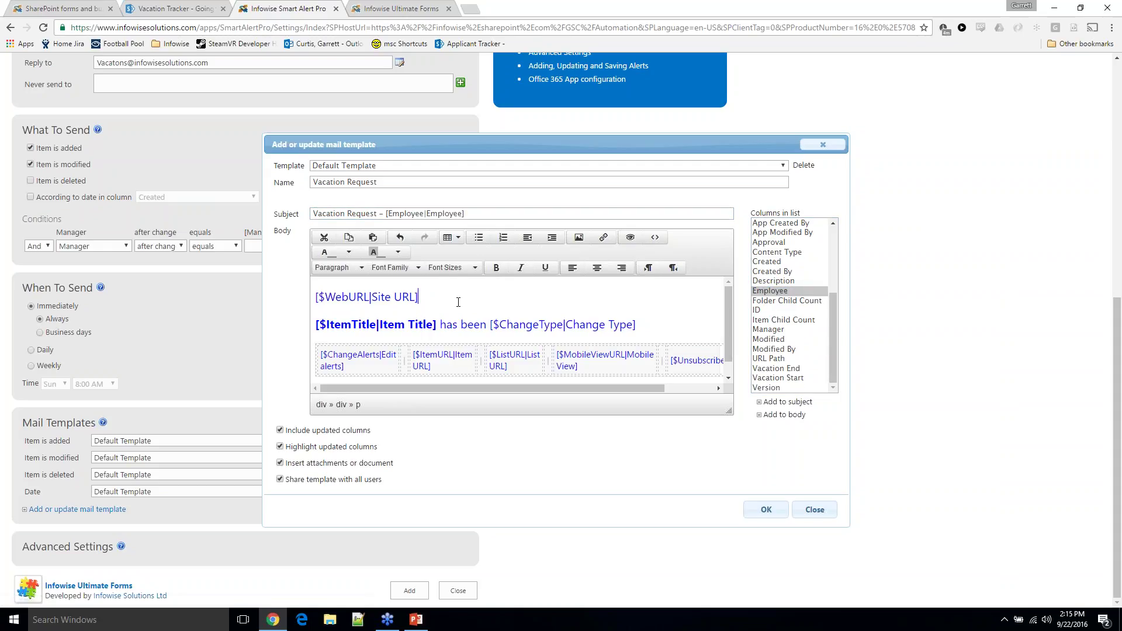
# Replace the body with 'Hello [Employee] has requested vacation from [Vacation Start] to [Vacation End].'
pyautogui.hotkey('ctrl', 'a')
pyautogui.press('Delete')
pyautogui.write('H')
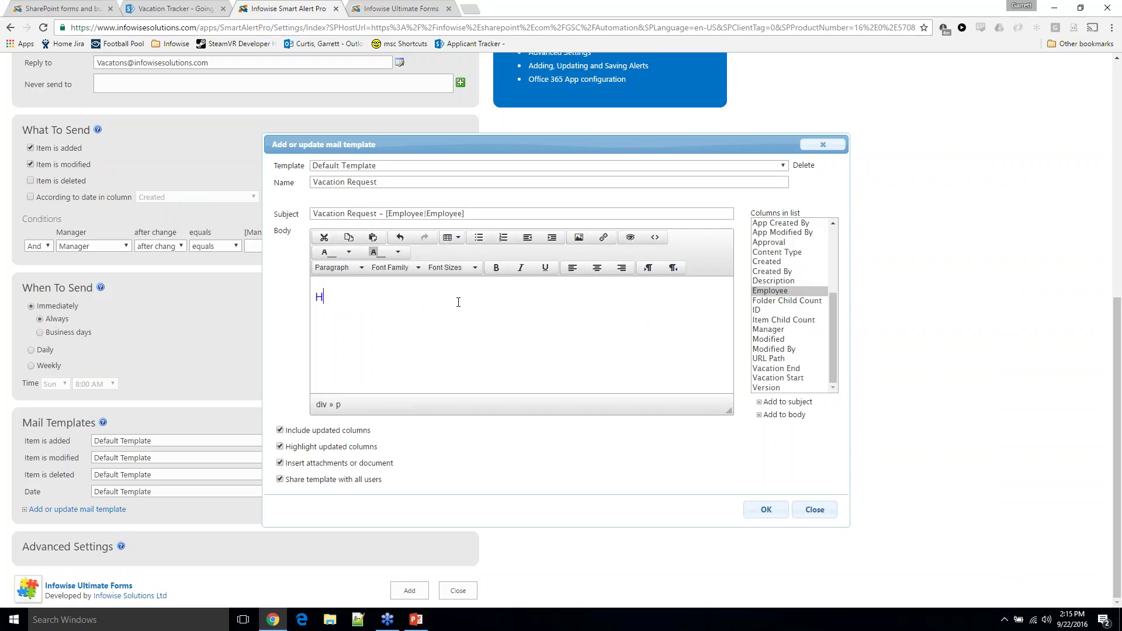
pyautogui.write('ello,')
pyautogui.click(780, 415)
pyautogui.write('has r')
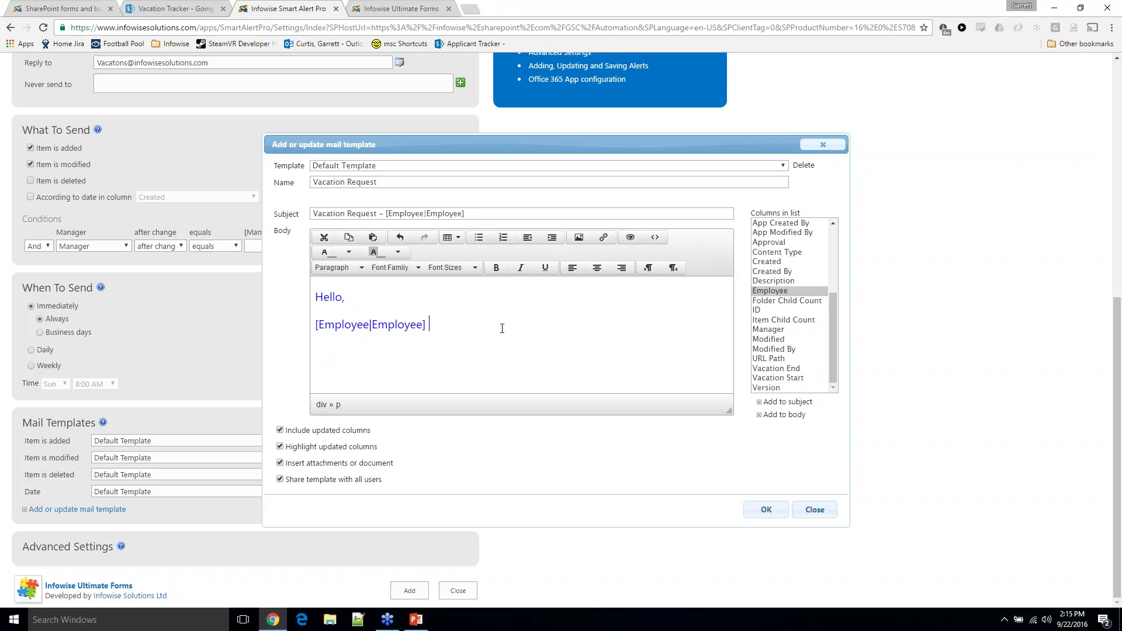
pyautogui.write('equested vacation from')
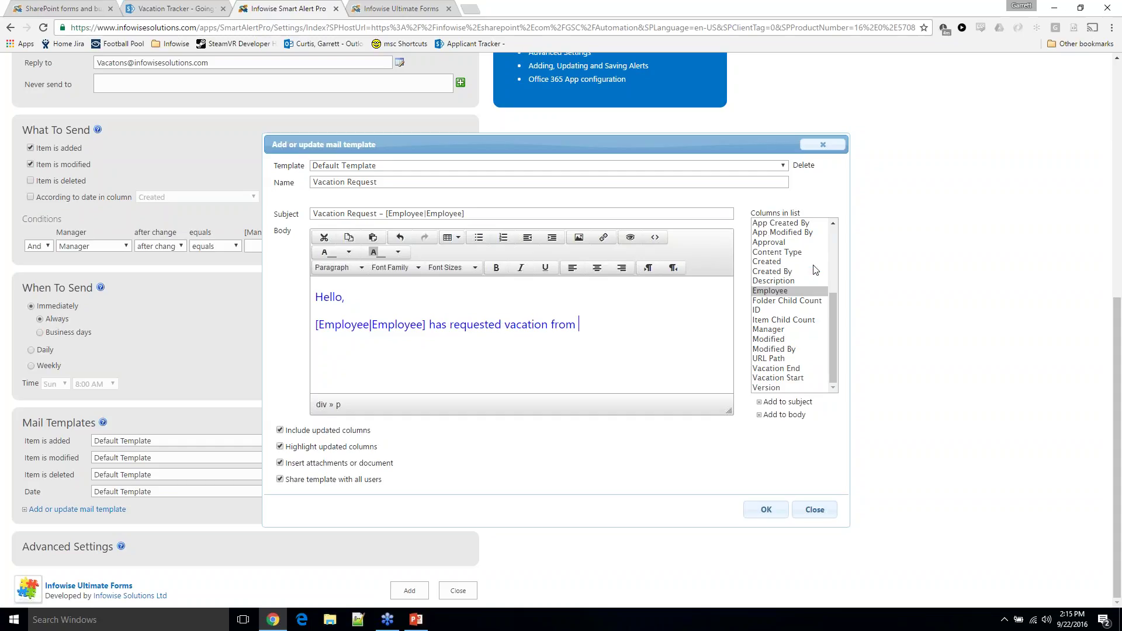
pyautogui.click(795, 377)
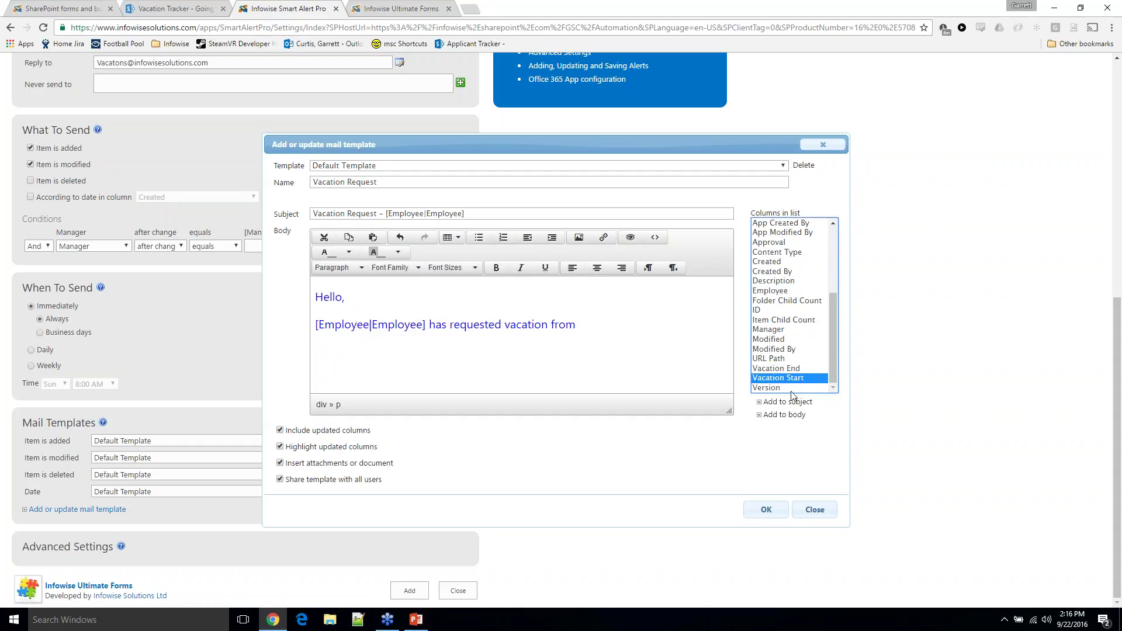
pyautogui.click(784, 414)
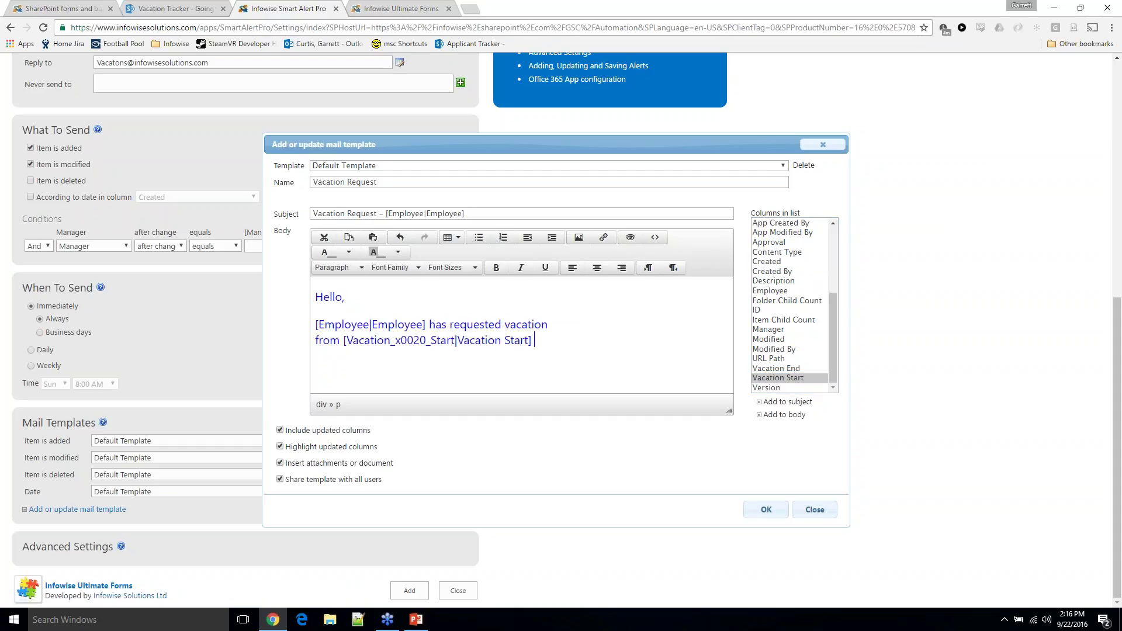
pyautogui.write('to')
pyautogui.click(775, 368)
pyautogui.click(784, 414)
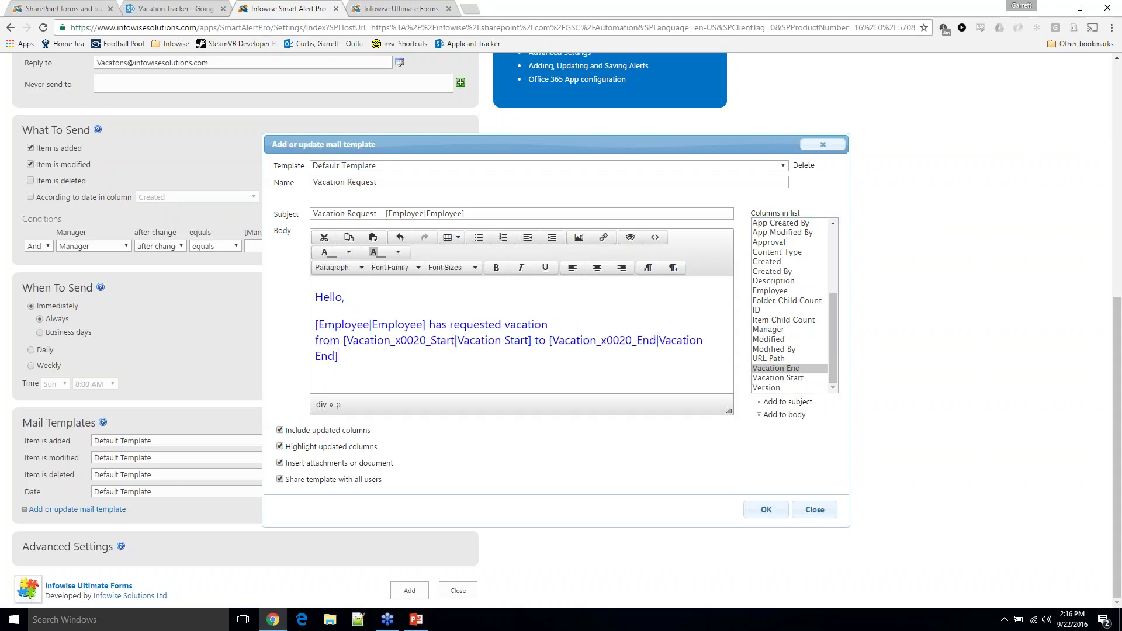
pyautogui.write('.')
# Add the line 'Please approve the request' plus an [$EditItem|Edit Item] link, and save the template
pyautogui.press('Return')
pyautogui.press('Return')
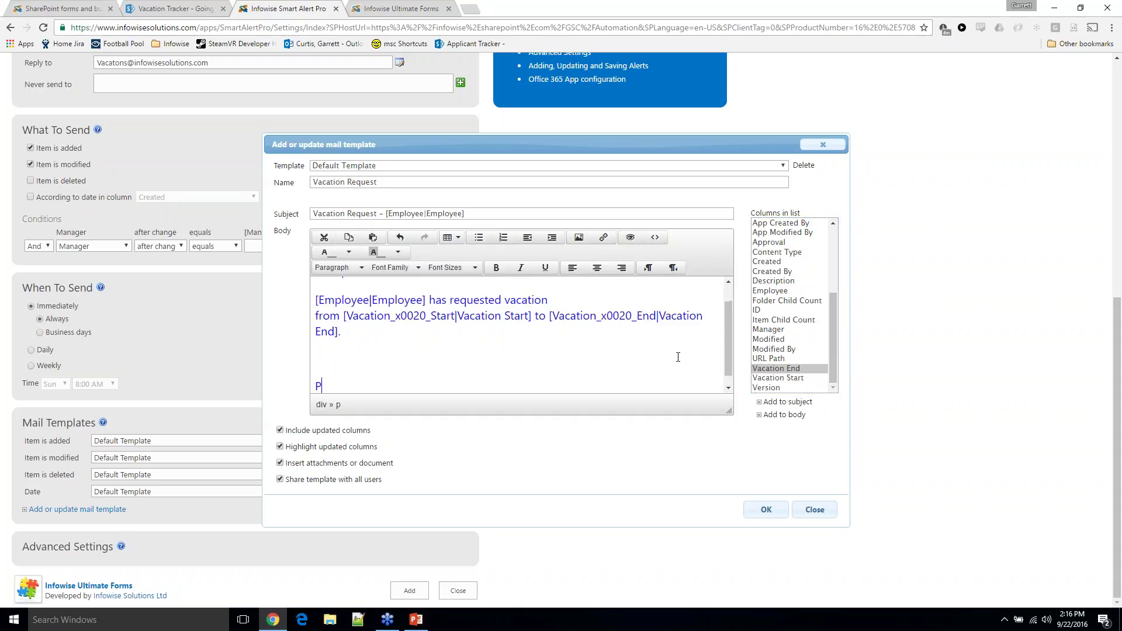
pyautogui.write('Please app')
pyautogui.write('rove the requwst')
pyautogui.press('BackSpace')
pyautogui.press('BackSpace')
pyautogui.press('BackSpace')
pyautogui.press('BackSpace')
pyautogui.write('uest')
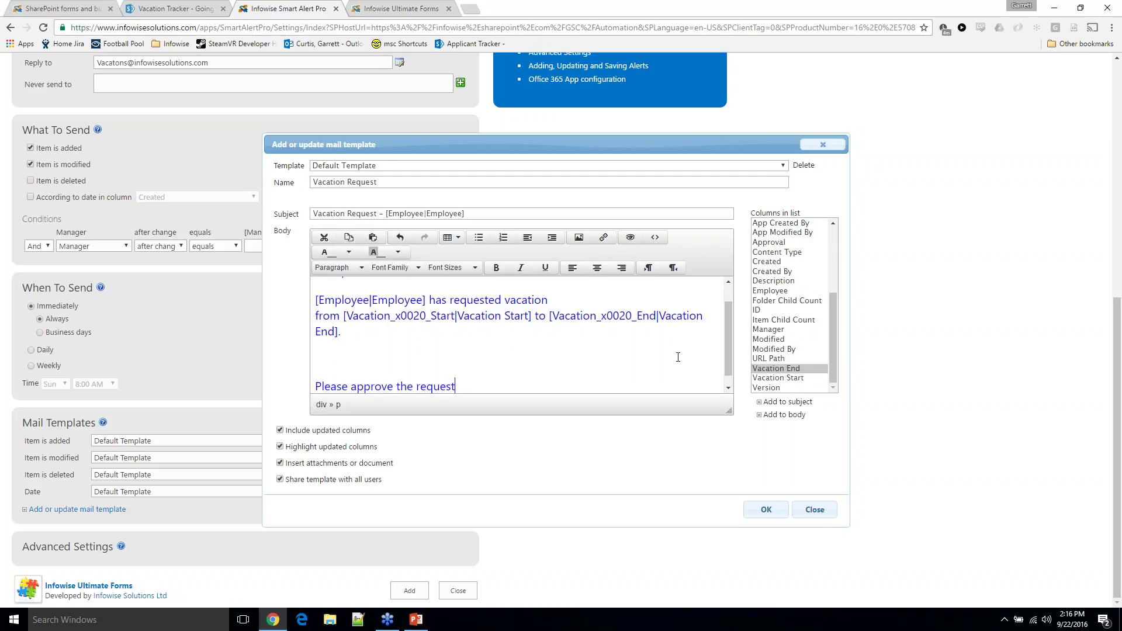
pyautogui.press('Return')
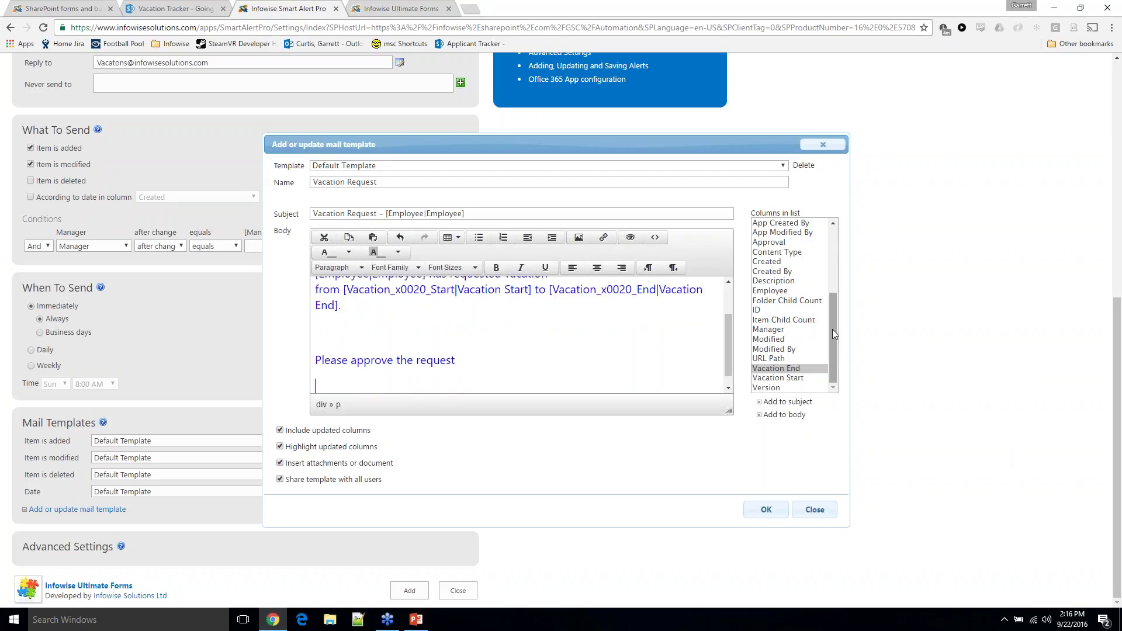
pyautogui.moveTo(832, 329); pyautogui.dragTo(832, 262)
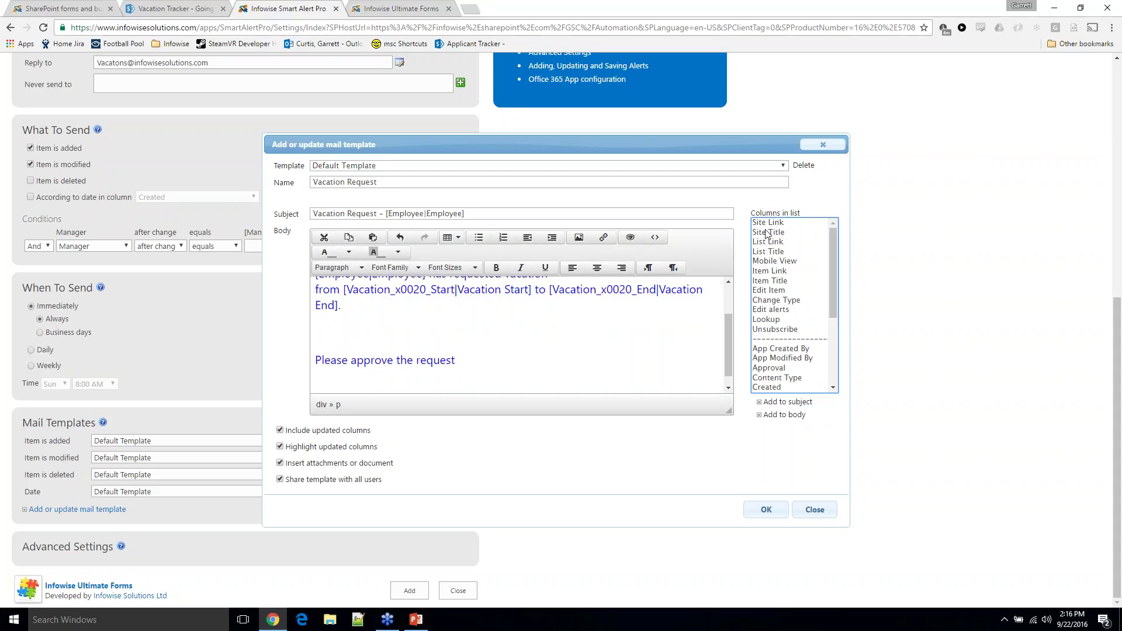
pyautogui.click(770, 295)
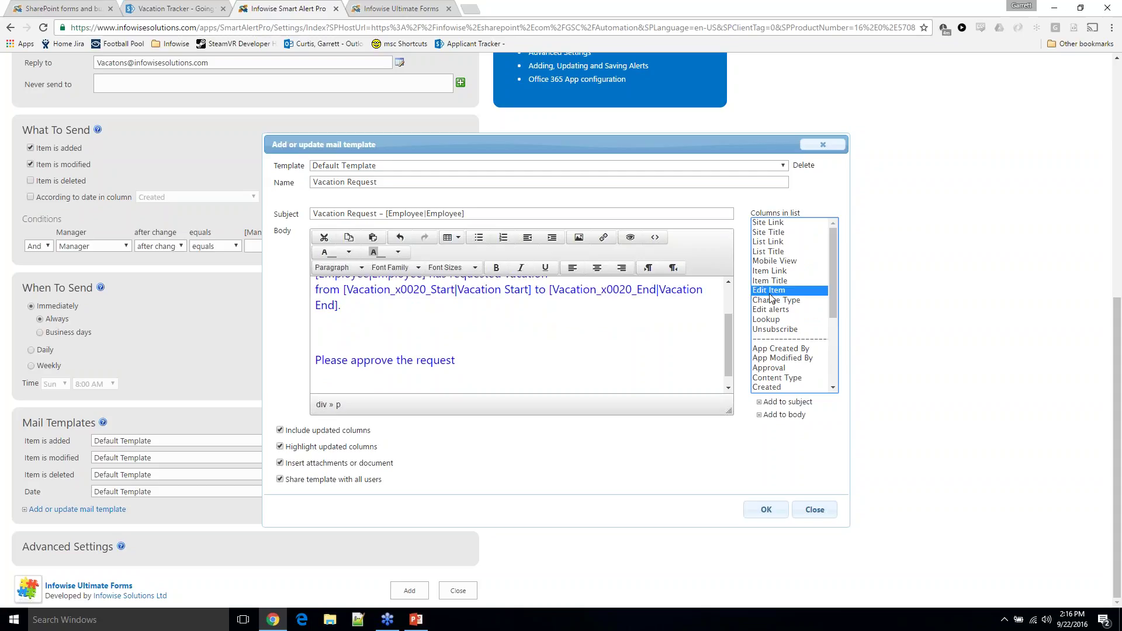
pyautogui.click(783, 415)
pyautogui.scroll(5, 496, 363)
pyautogui.scroll(-4, 340, 302)
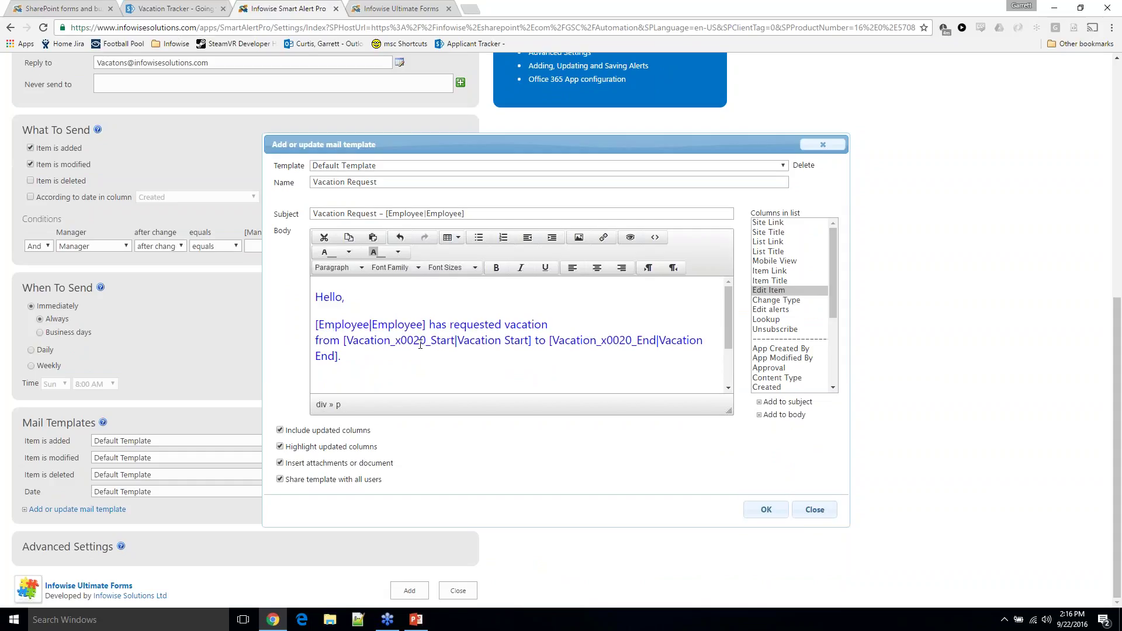
pyautogui.scroll(-3, 464, 338)
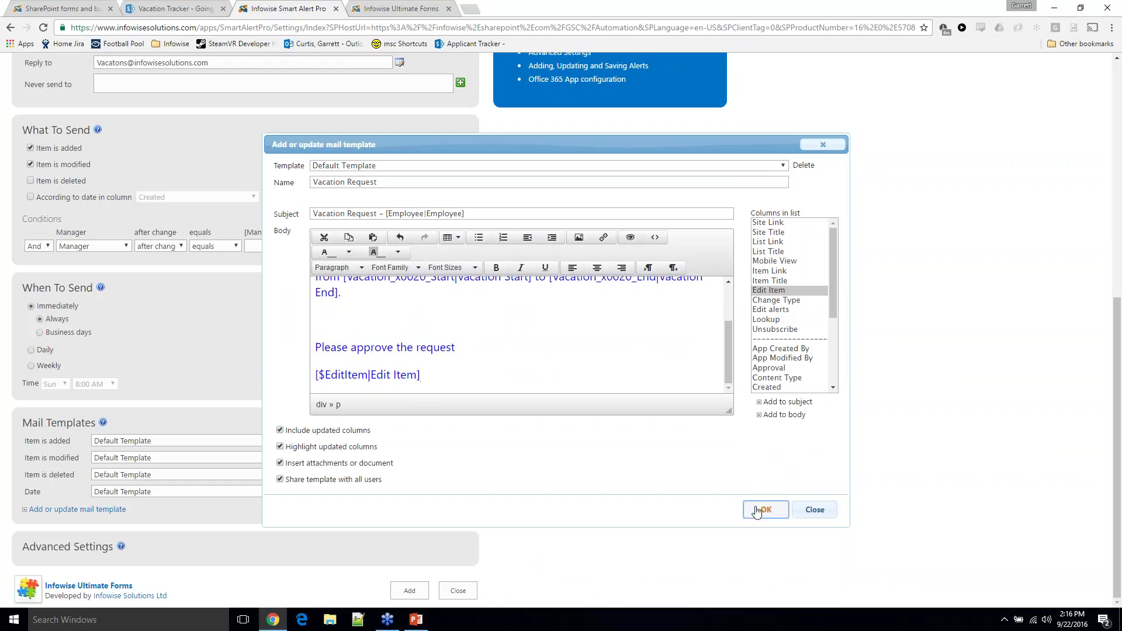
pyautogui.click(763, 510)
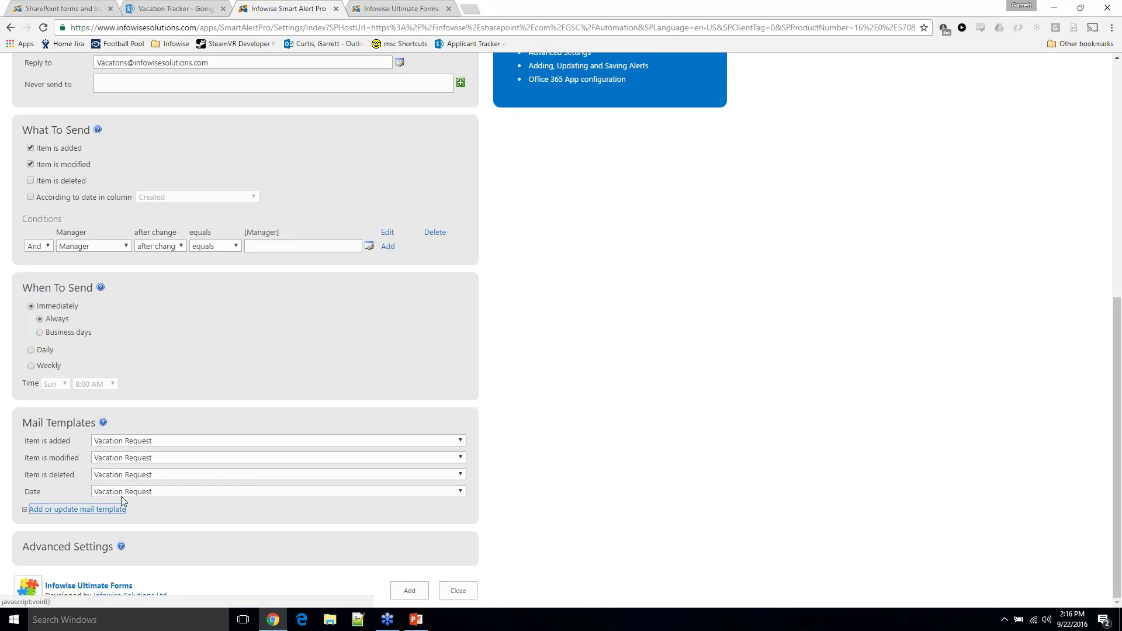
# Expand and collapse Advanced Settings twice, then go back to the Vacation Tracker item form
pyautogui.click(88, 552)
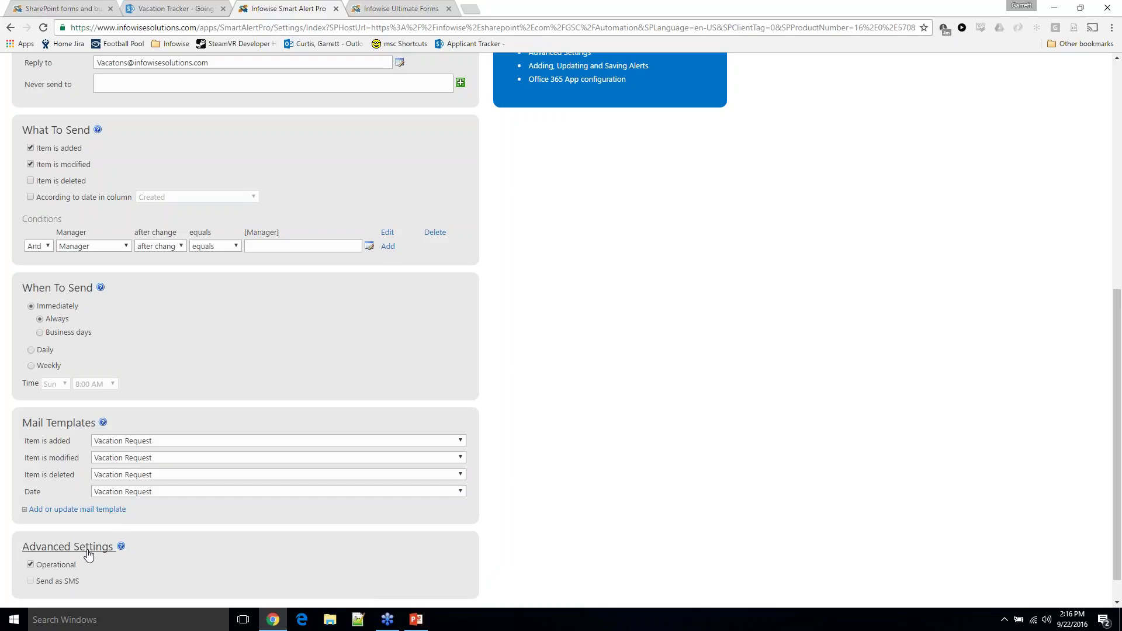
pyautogui.click(248, 549)
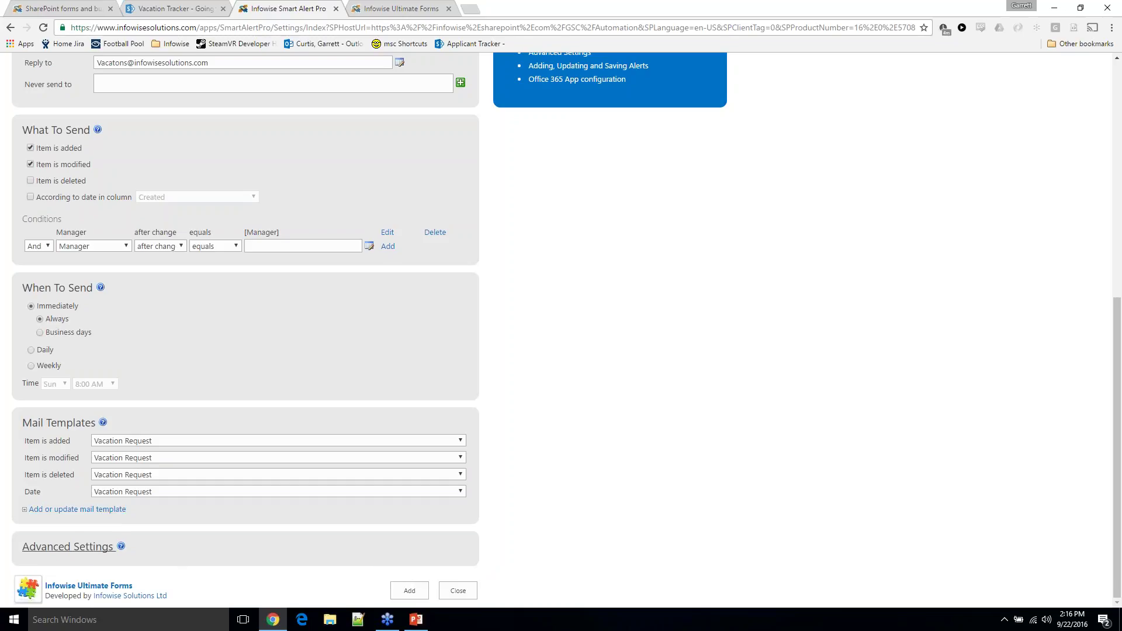
pyautogui.click(68, 552)
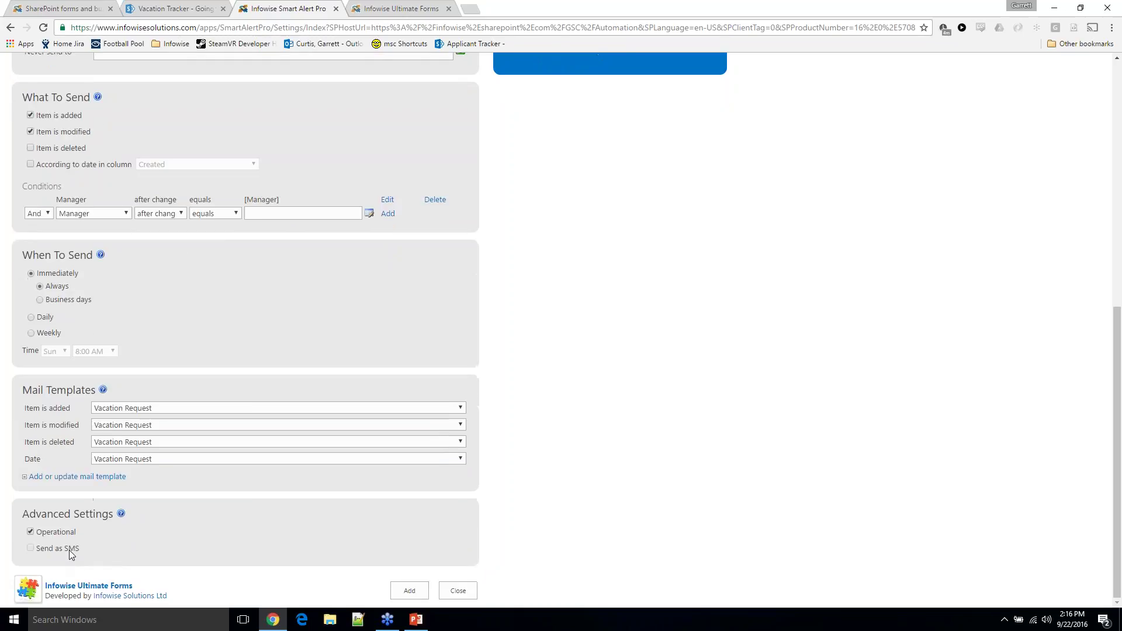
pyautogui.click(65, 521)
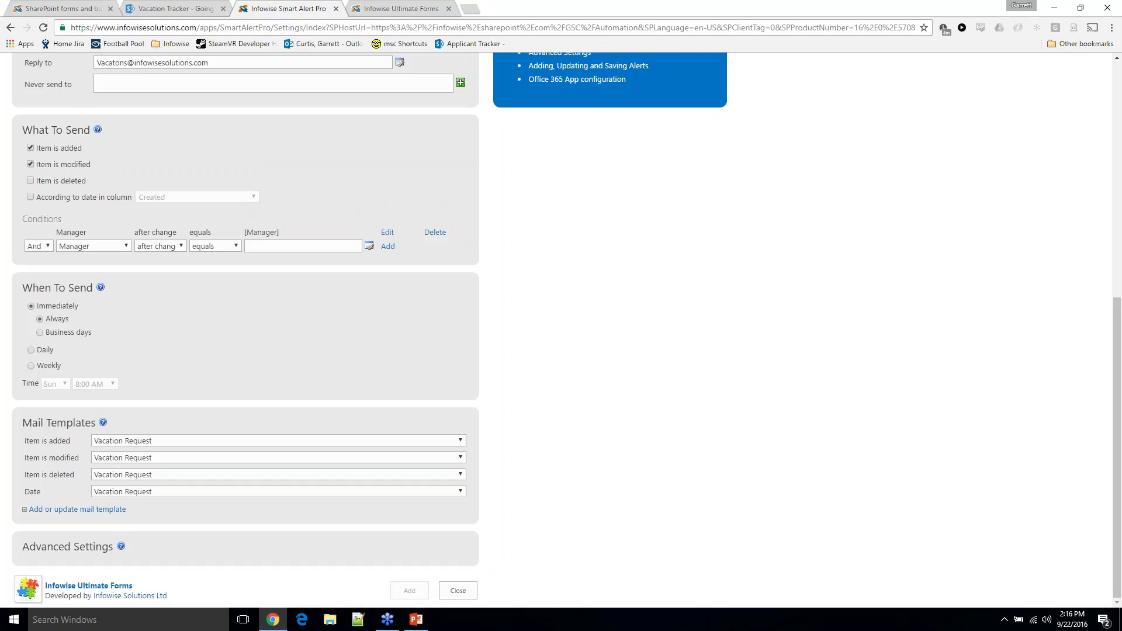
pyautogui.click(193, 8)
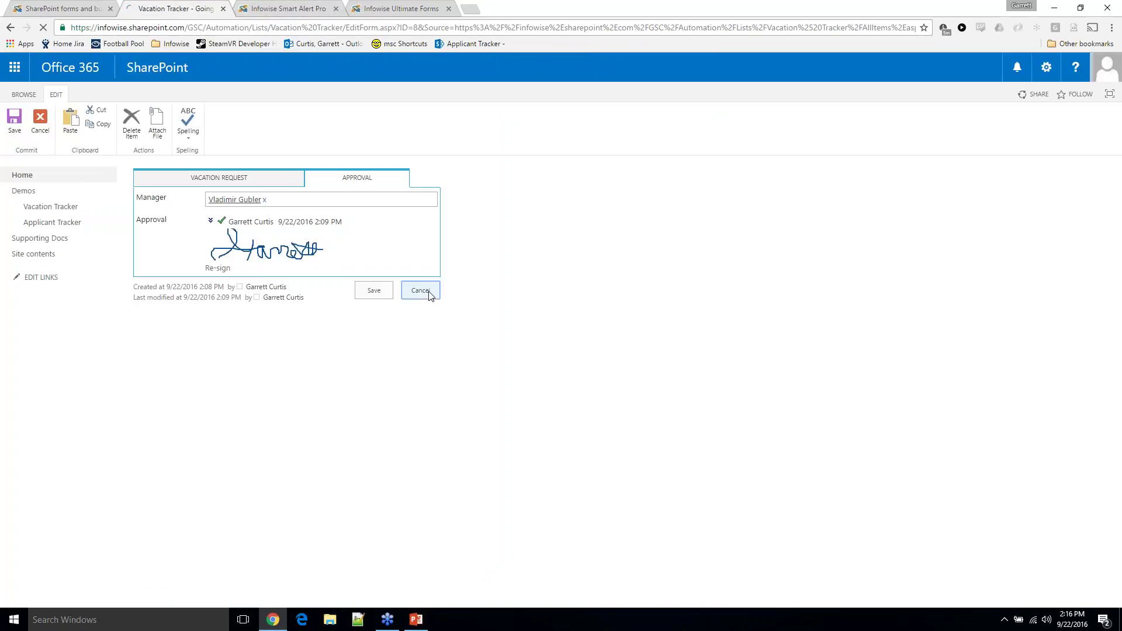
# Cancel the open edit form and save a new 'Long Weekend' request from 9/19/2016 to 9/27/2016
pyautogui.click(423, 291)
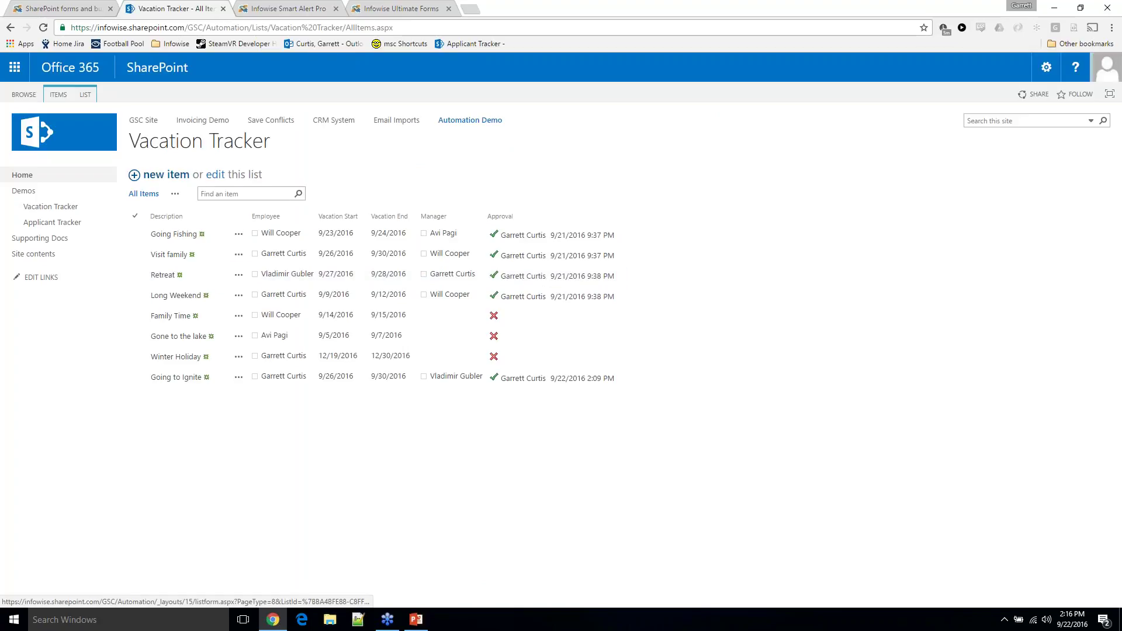
pyautogui.click(134, 175)
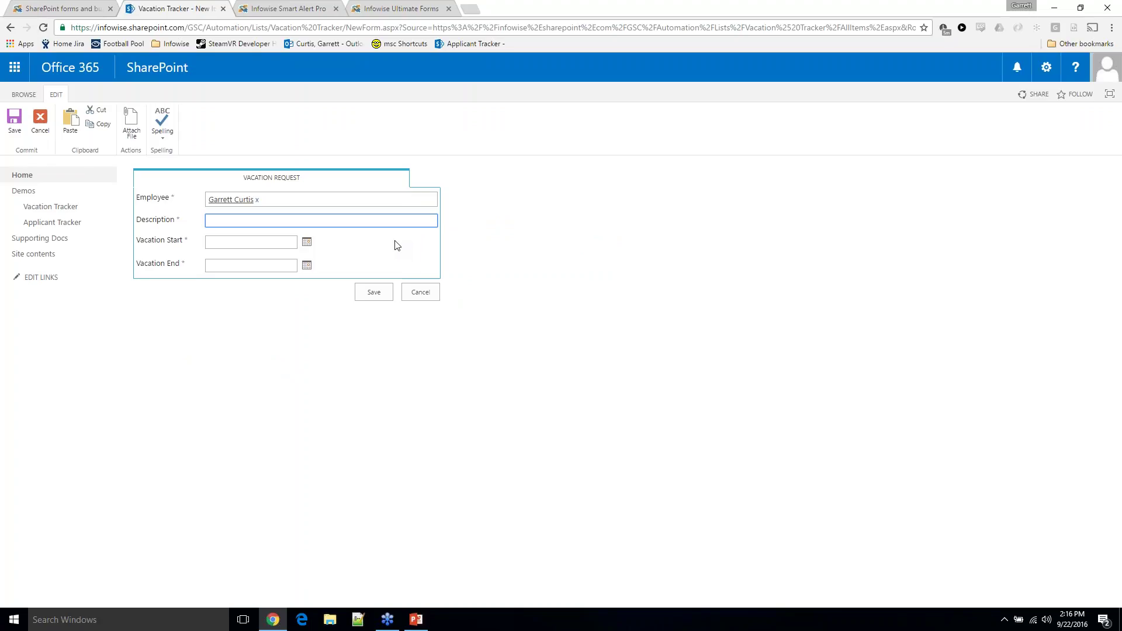
pyautogui.press('BackSpace')
pyautogui.write('Long Weekend')
pyautogui.click(307, 242)
pyautogui.click(222, 327)
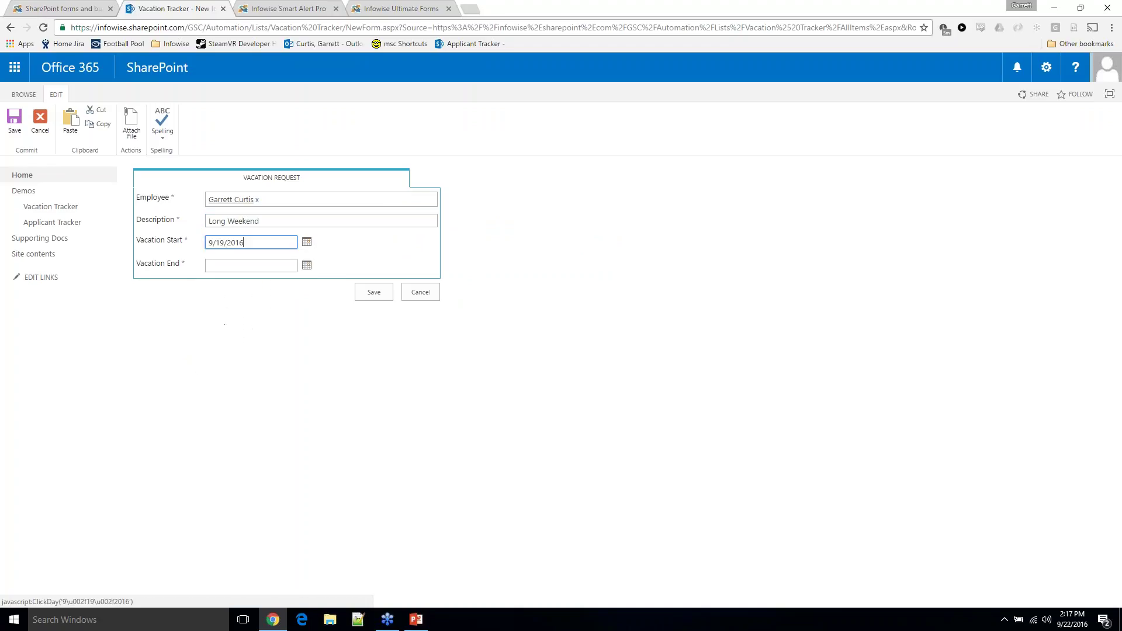
pyautogui.click(307, 266)
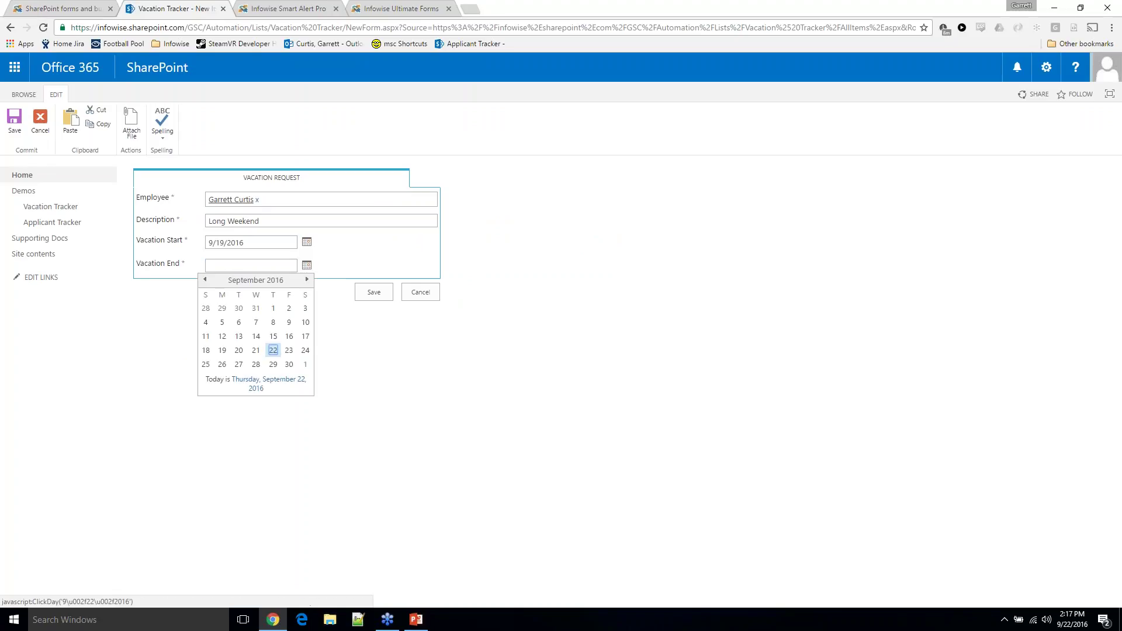
pyautogui.click(243, 366)
pyautogui.click(374, 292)
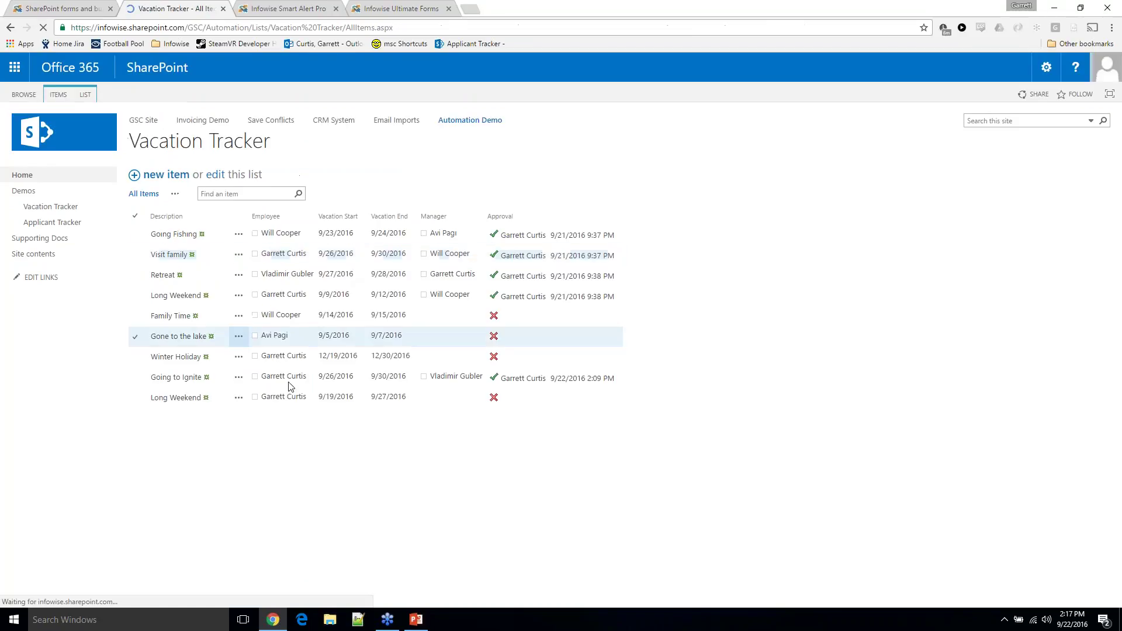
# Edit the Long Weekend request, pick its Manager on the Approval tab, and save
pyautogui.click(238, 397)
pyautogui.click(258, 427)
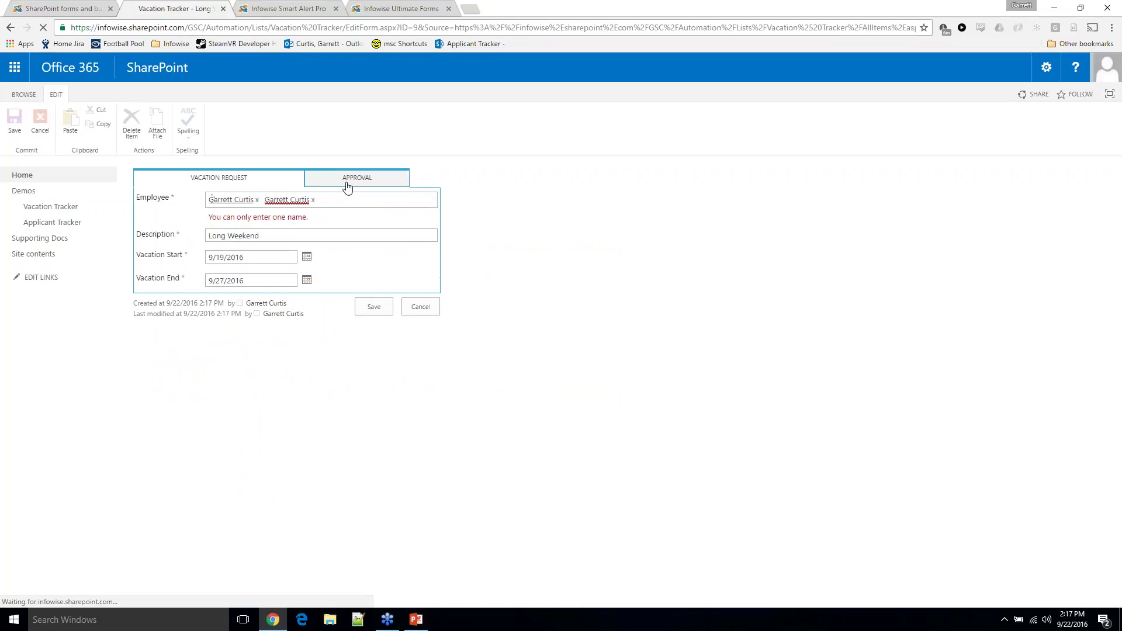
pyautogui.click(345, 182)
pyautogui.click(303, 199)
pyautogui.write('garr')
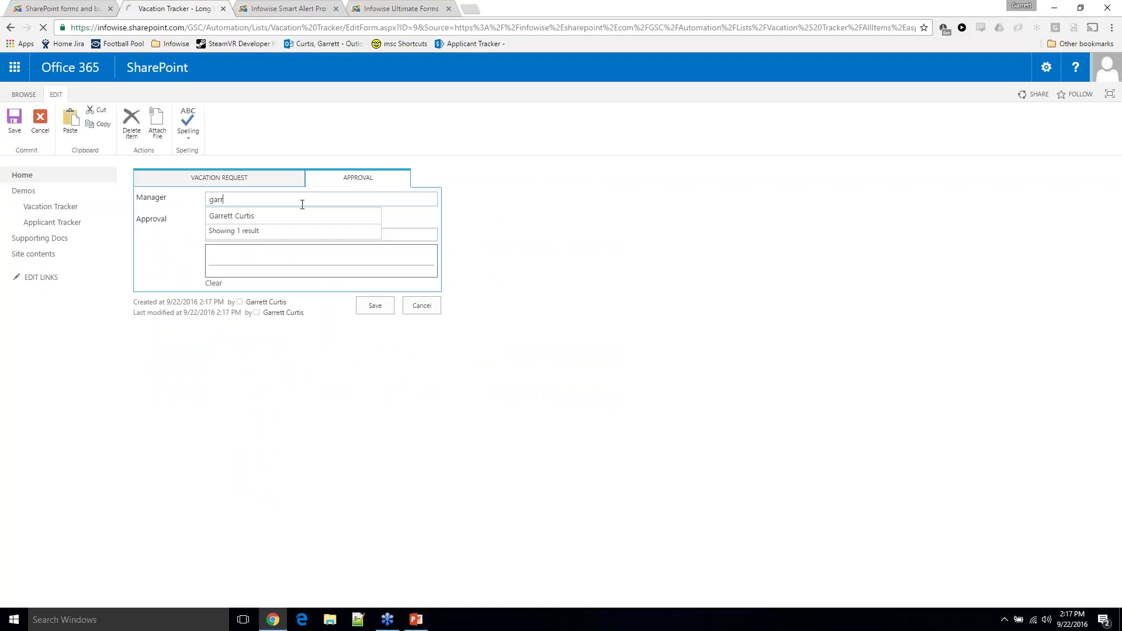
pyautogui.press('Return')
pyautogui.click(375, 305)
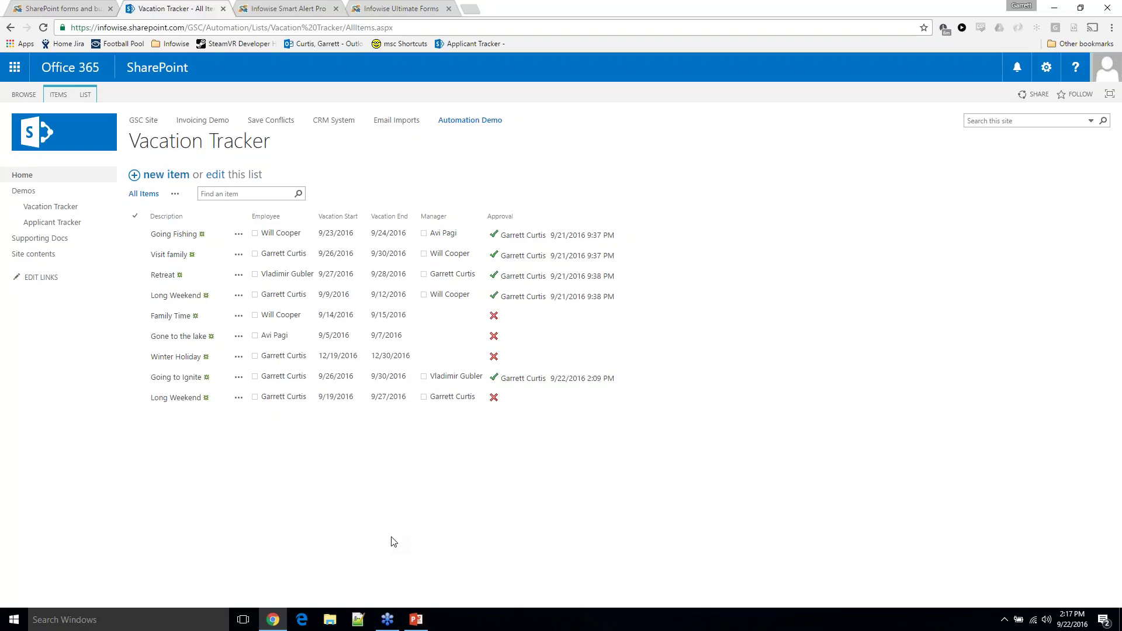
pyautogui.click(289, 6)
pyautogui.scroll(-5, 186, 380)
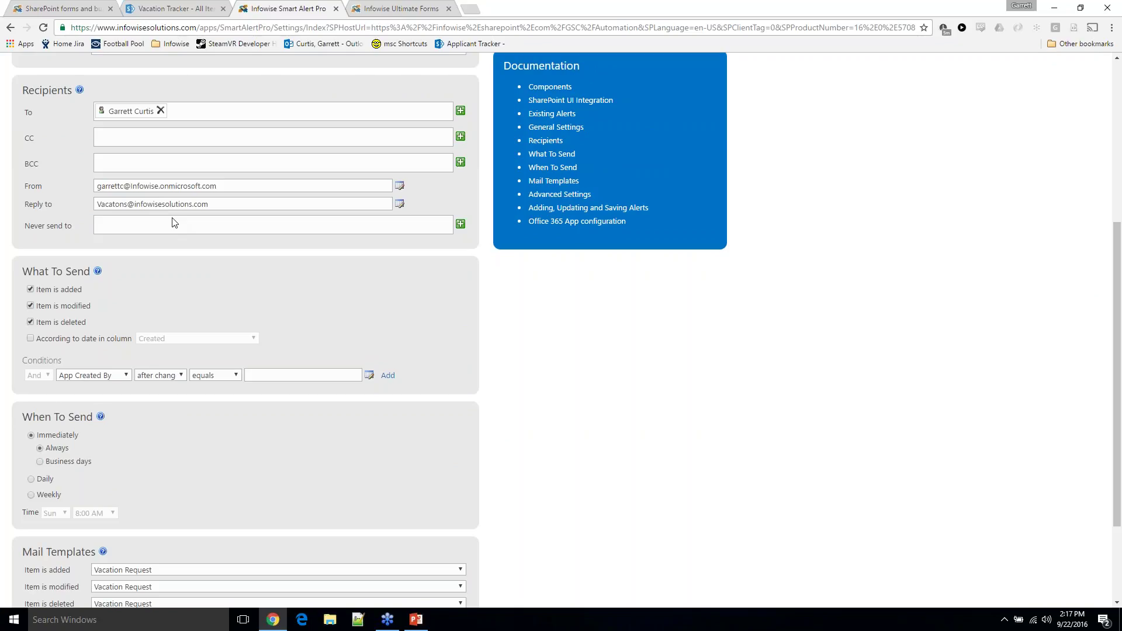
pyautogui.scroll(5, 214, 219)
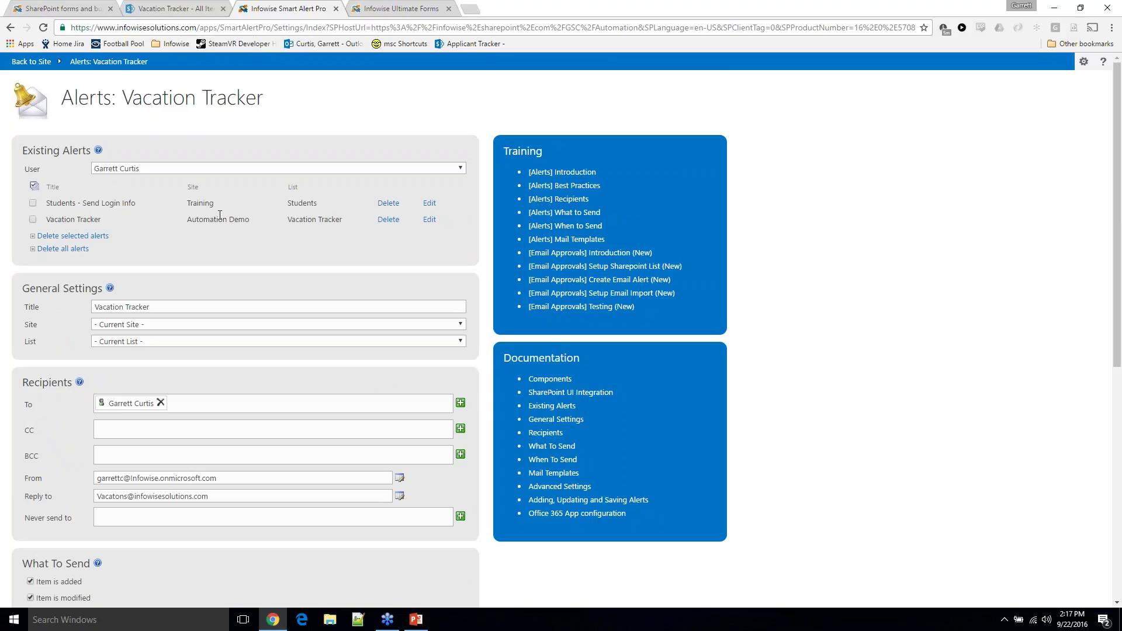
pyautogui.click(175, 9)
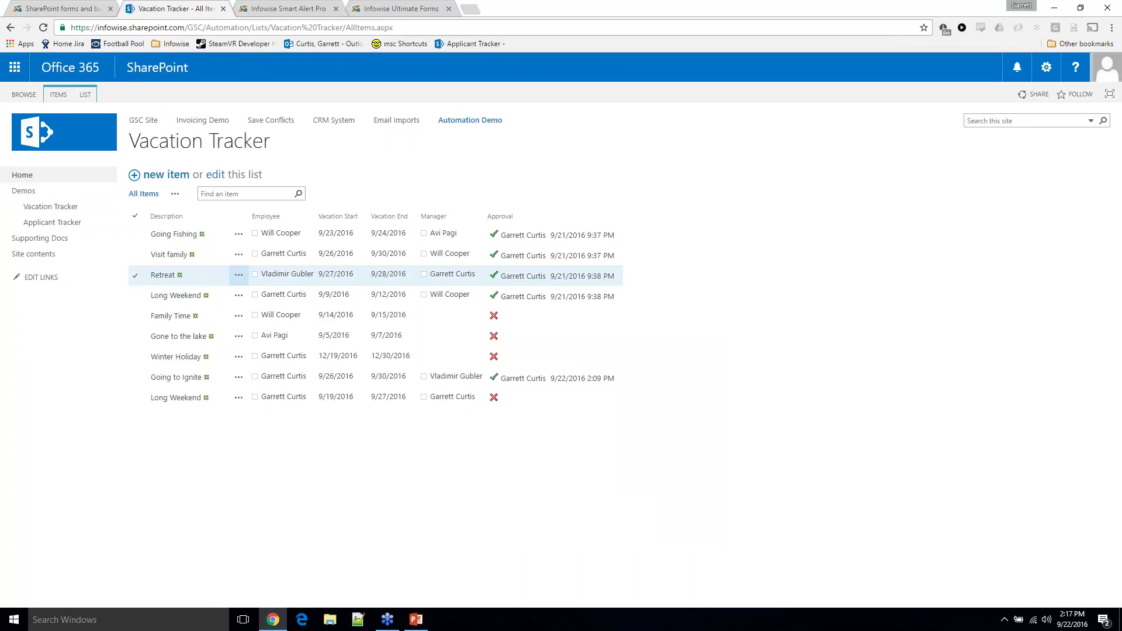
# Open the Applicant Tracker list and start a new applicant entry
pyautogui.click(52, 222)
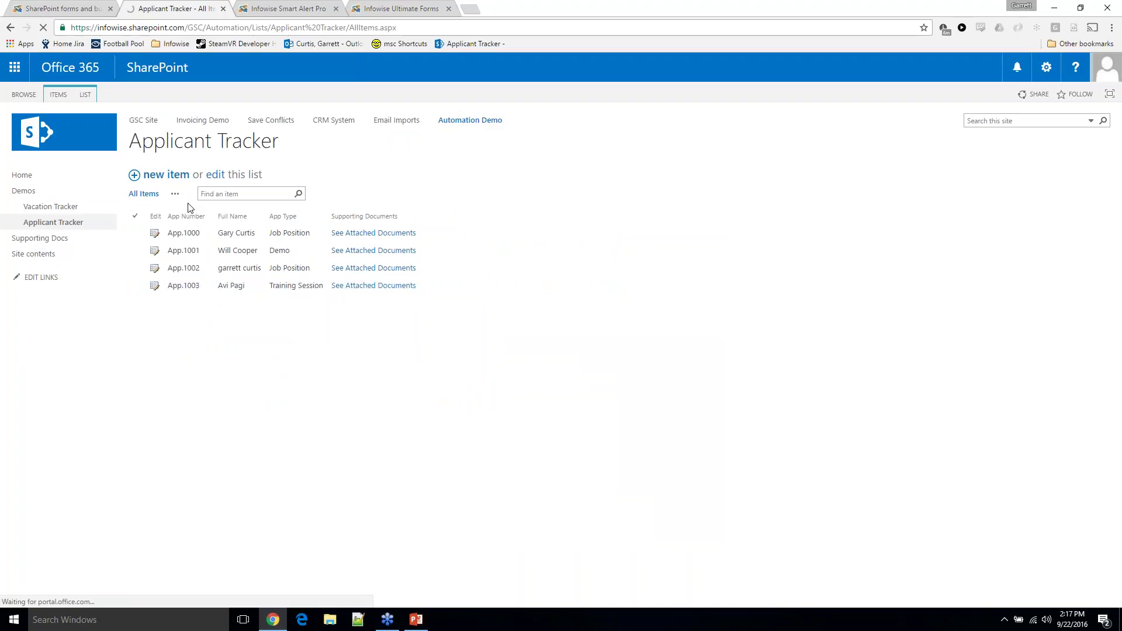
pyautogui.click(151, 175)
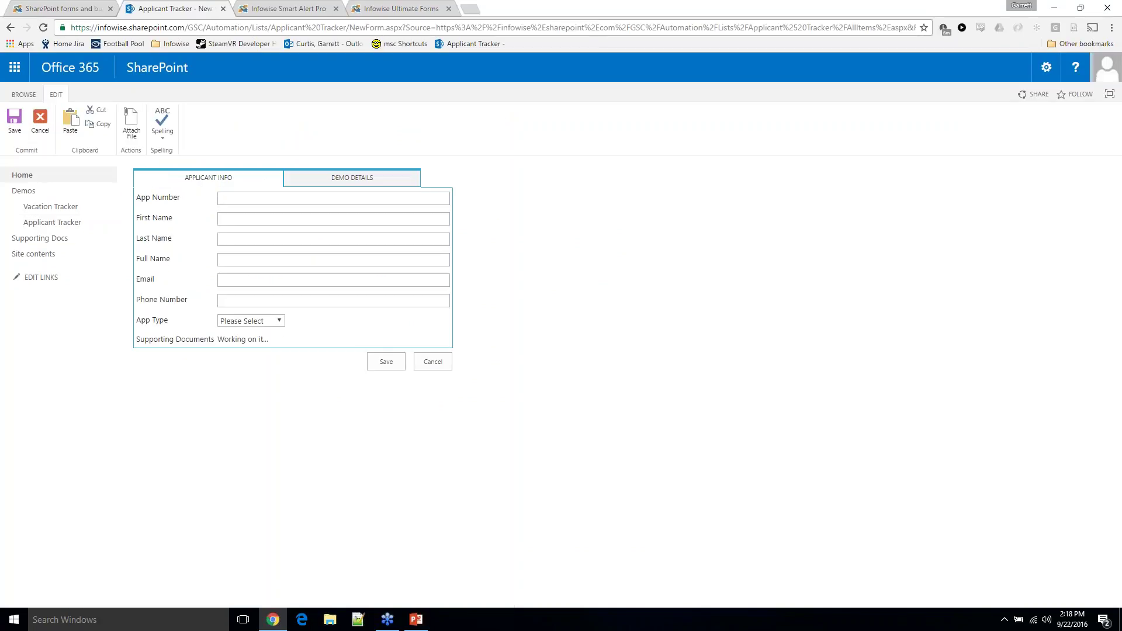
pyautogui.click(274, 320)
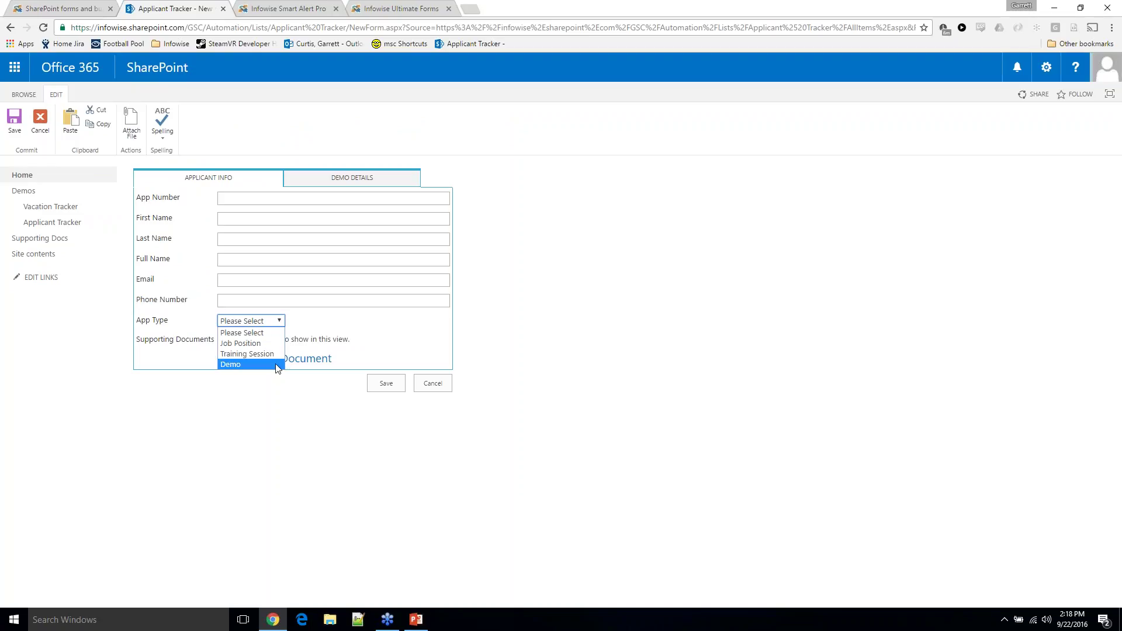
pyautogui.click(305, 240)
# Enter the applicant's first and last name so Full Name fills in
pyautogui.click(261, 199)
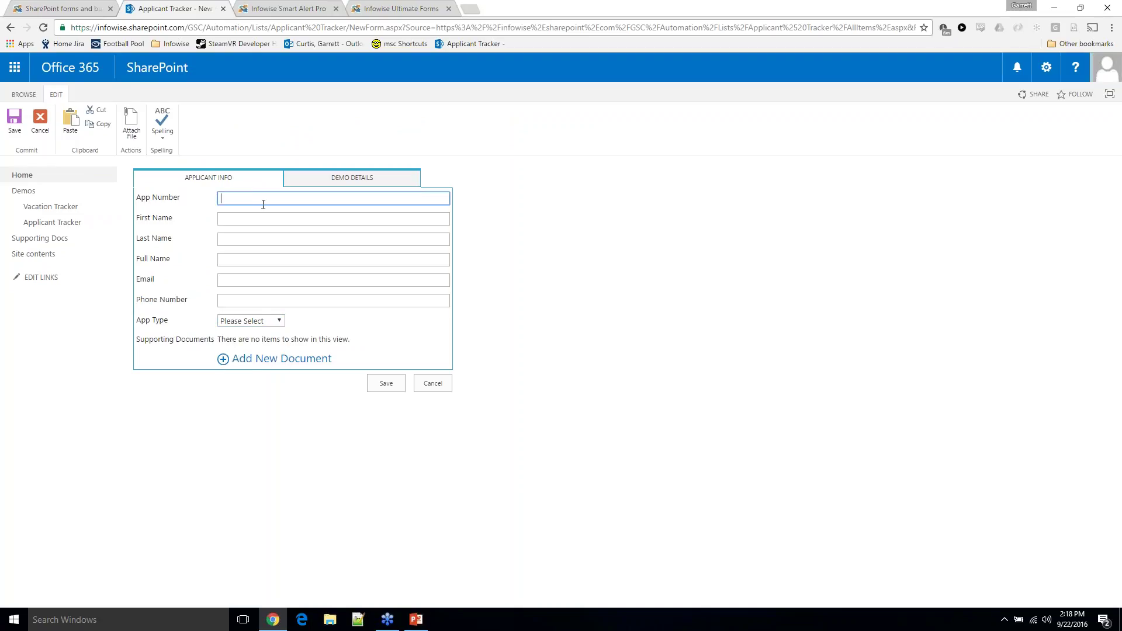
pyautogui.click(266, 219)
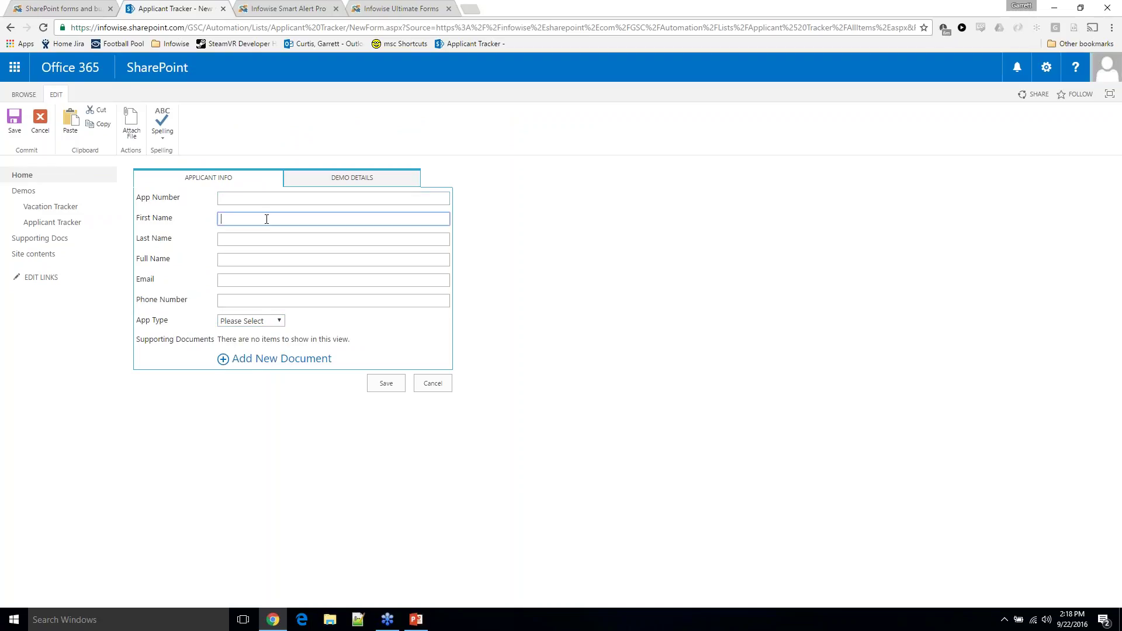
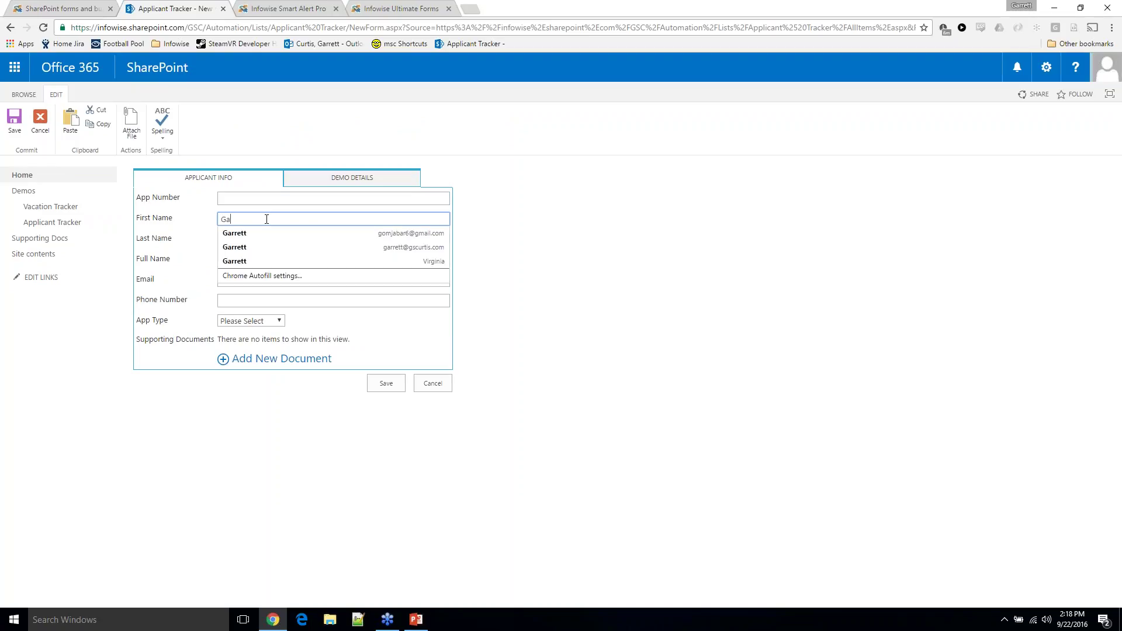
pyautogui.click(596, 208)
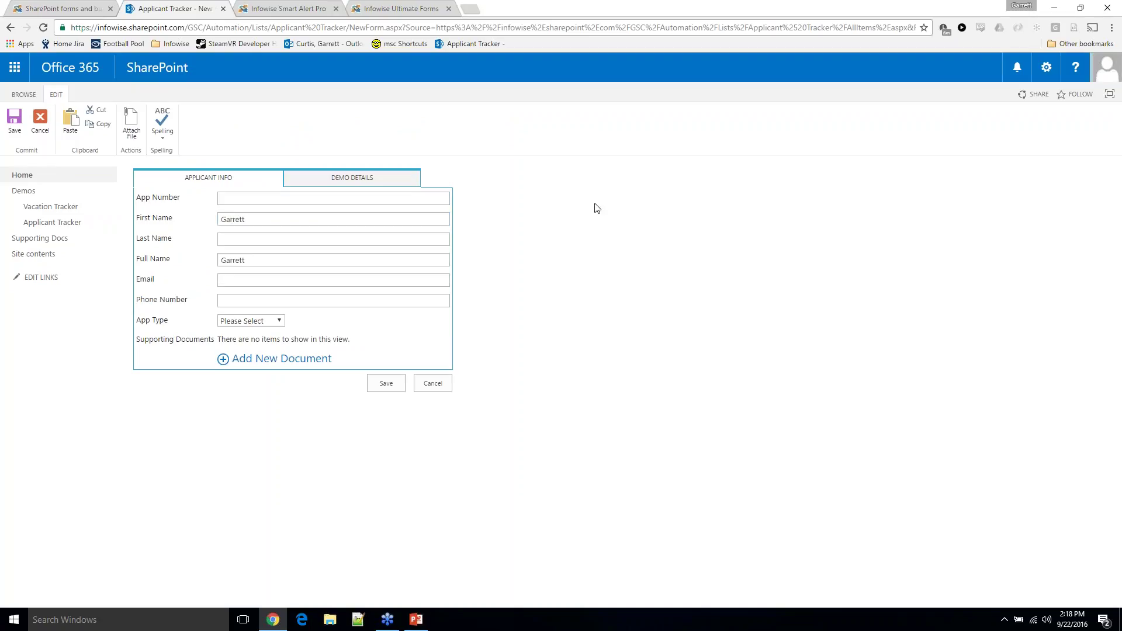
pyautogui.click(355, 240)
pyautogui.click(470, 261)
# Correct the last name by removing the extra '22' digits
pyautogui.moveTo(137, 197); pyautogui.dragTo(180, 263)
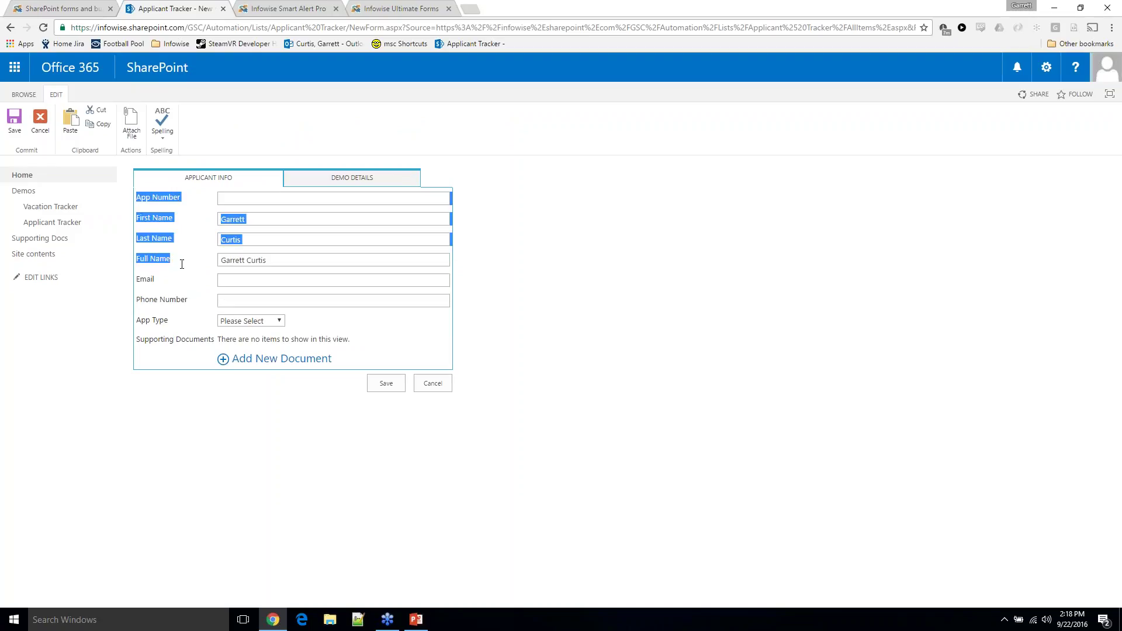
pyautogui.click(212, 269)
pyautogui.click(250, 239)
pyautogui.write('22')
pyautogui.click(588, 257)
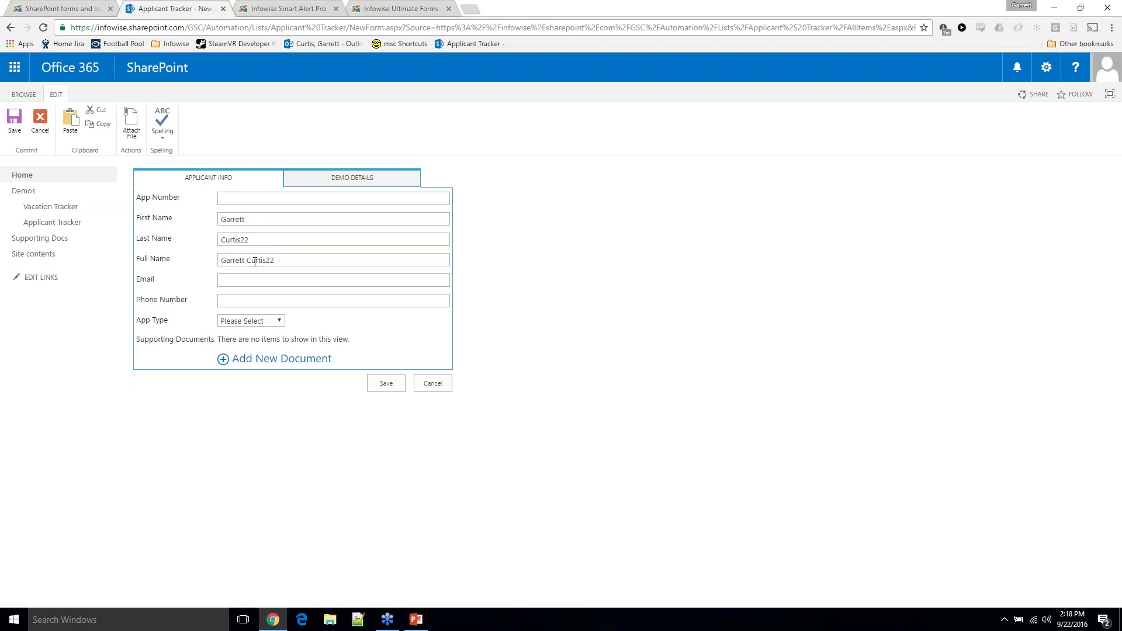
pyautogui.click(257, 243)
pyautogui.press('BackSpace')
pyautogui.press('BackSpace')
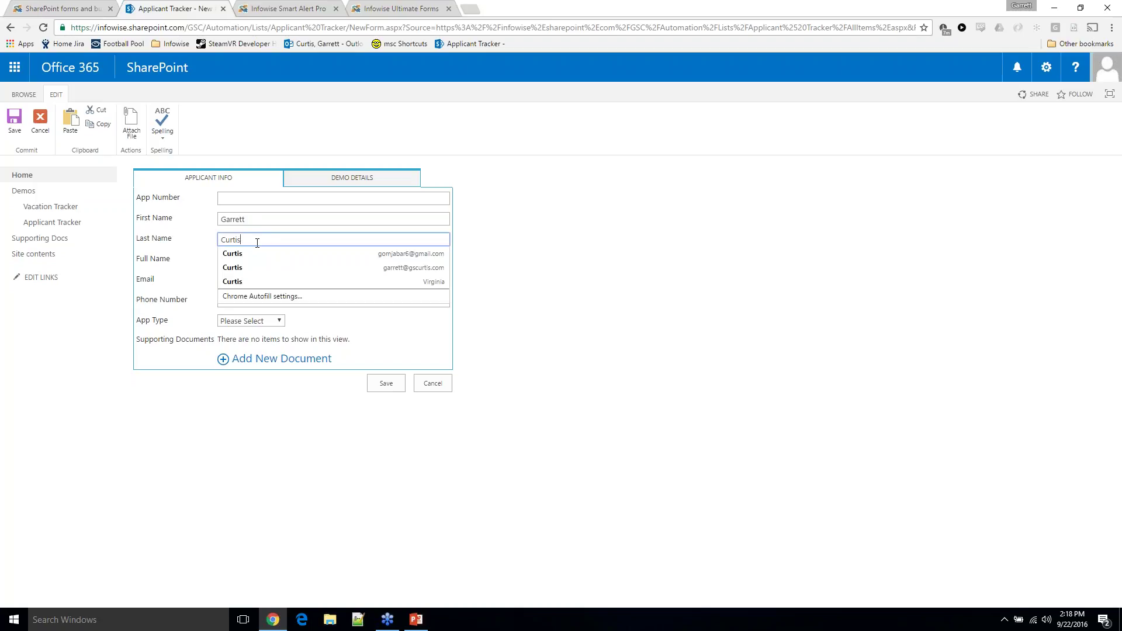
pyautogui.click(645, 229)
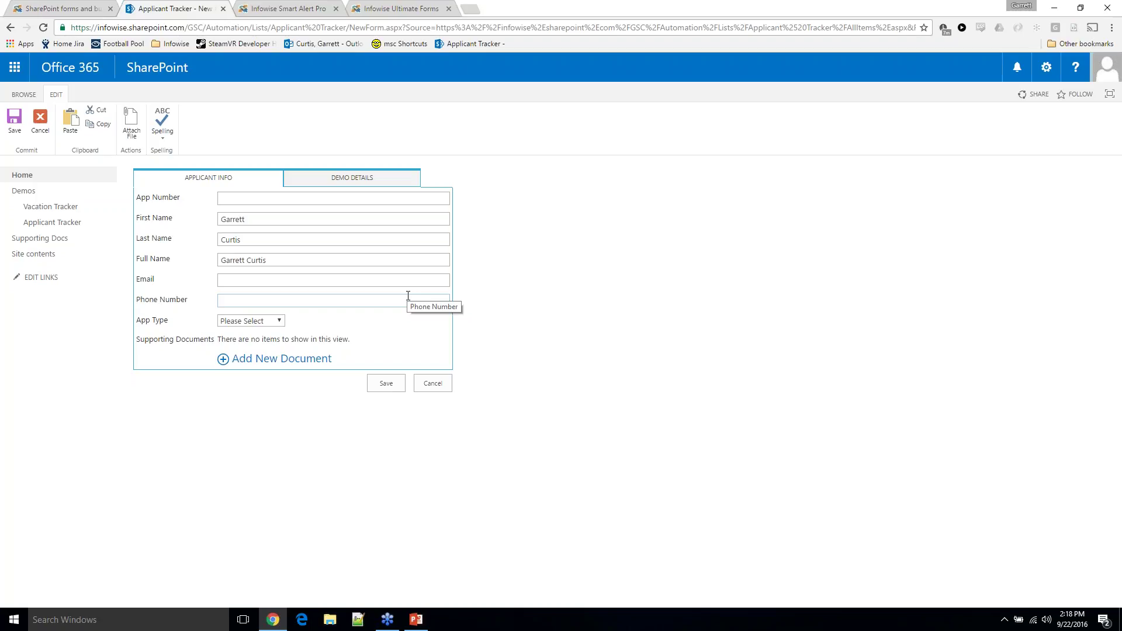
# Fill in the applicant's e-mail from autofill minus the dot before com, and a phone number
pyautogui.click(408, 280)
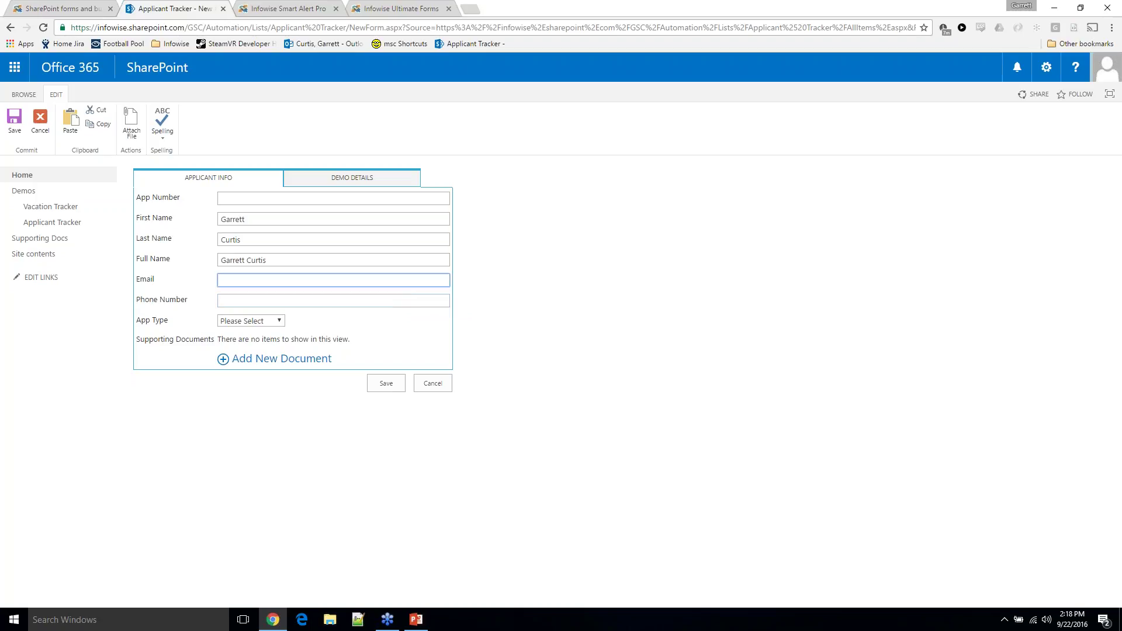
pyautogui.write('Ga2')
pyautogui.press('Down')
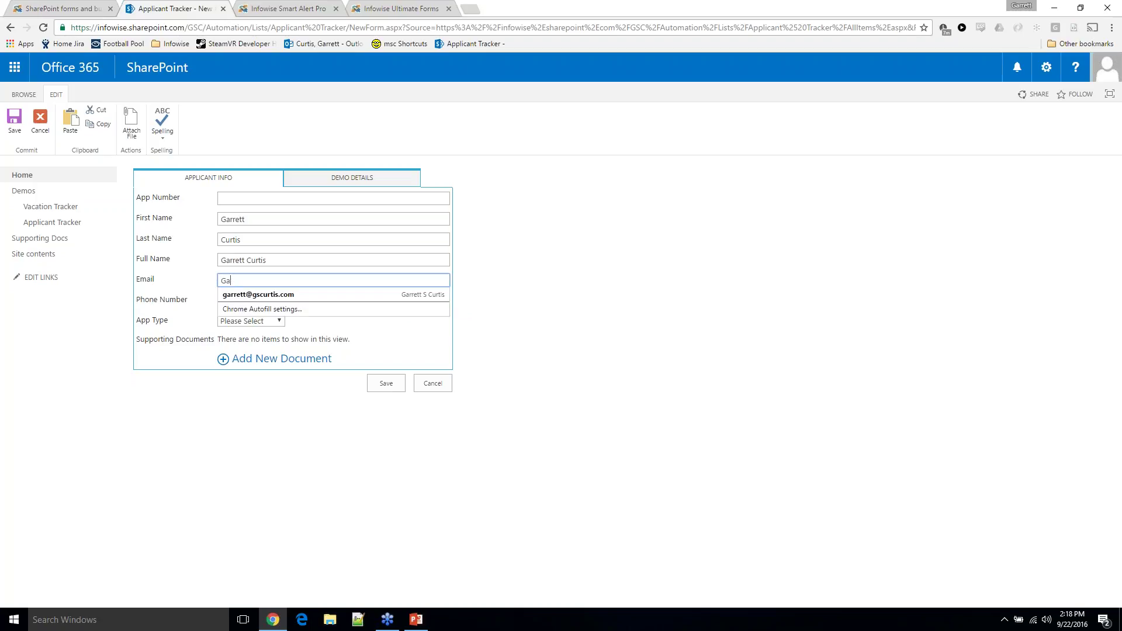
pyautogui.press('Return')
pyautogui.click(279, 281)
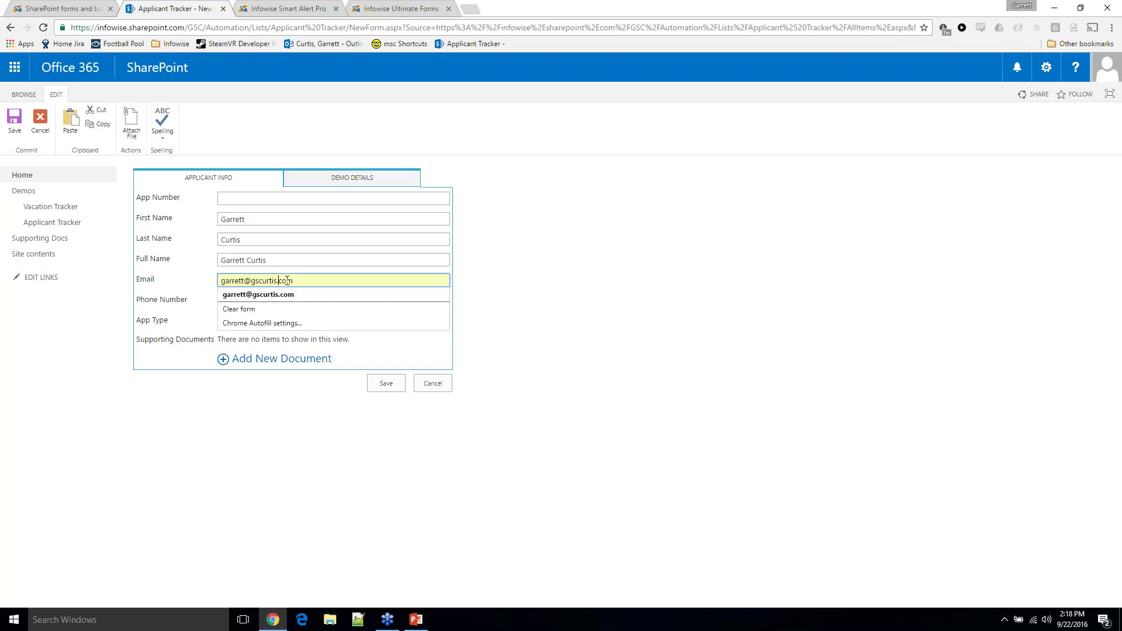
pyautogui.press('BackSpace')
pyautogui.click(376, 300)
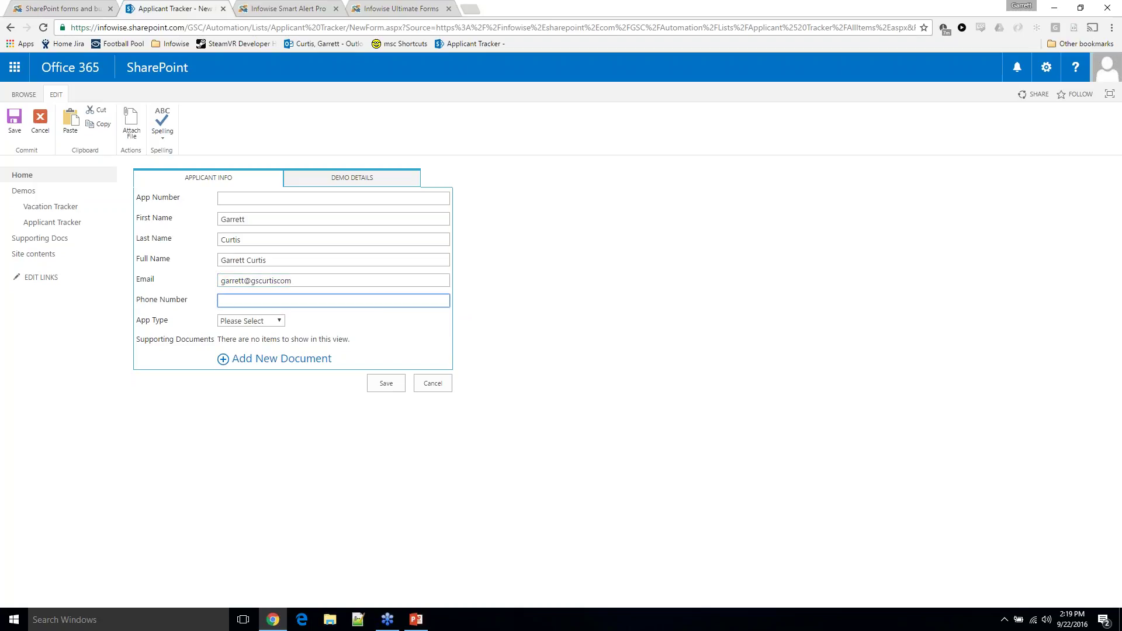
pyautogui.click(280, 322)
# Fix the flagged e-mail and phone fields, set App Type to Demo, and save as App.1004
pyautogui.press('Escape')
pyautogui.click(385, 384)
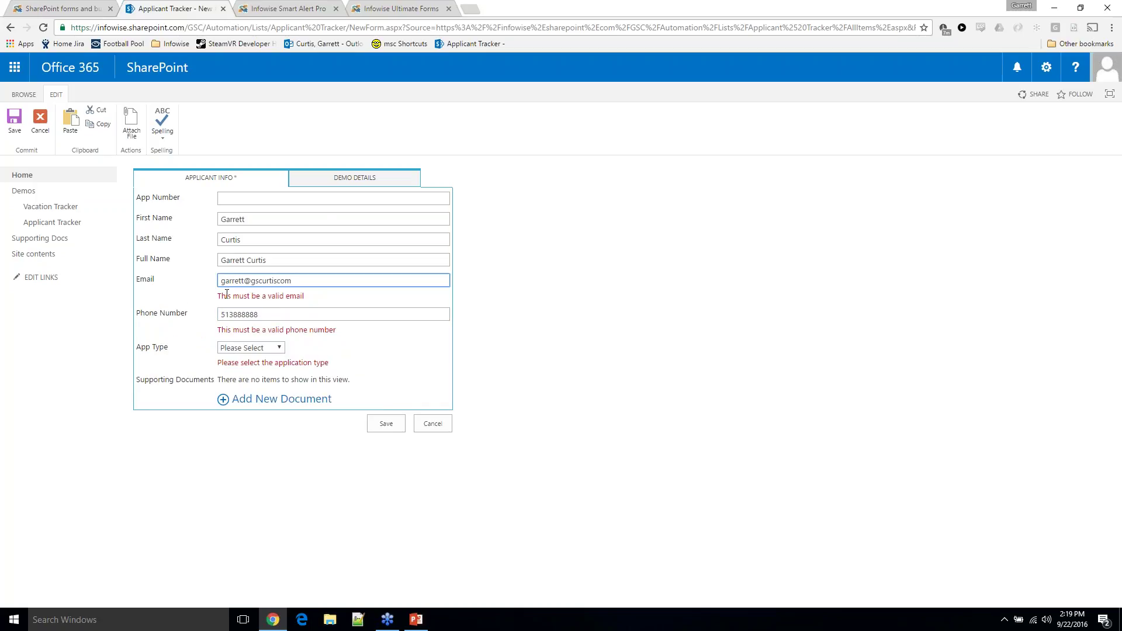
pyautogui.click(278, 281)
pyautogui.click(268, 314)
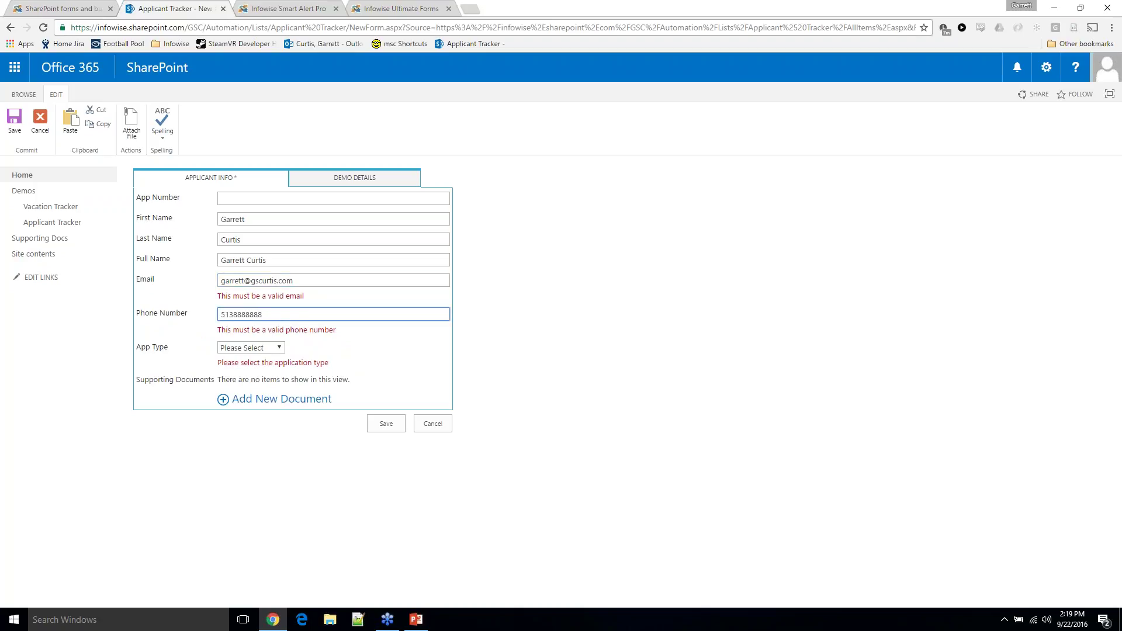
pyautogui.click(275, 348)
pyautogui.click(229, 360)
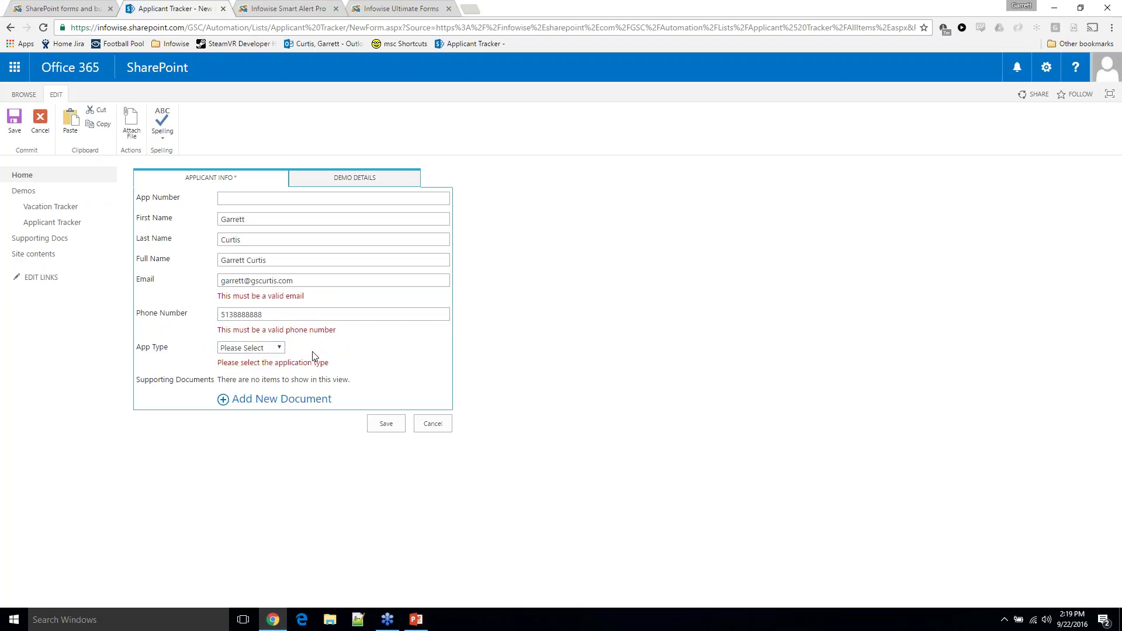
pyautogui.click(246, 349)
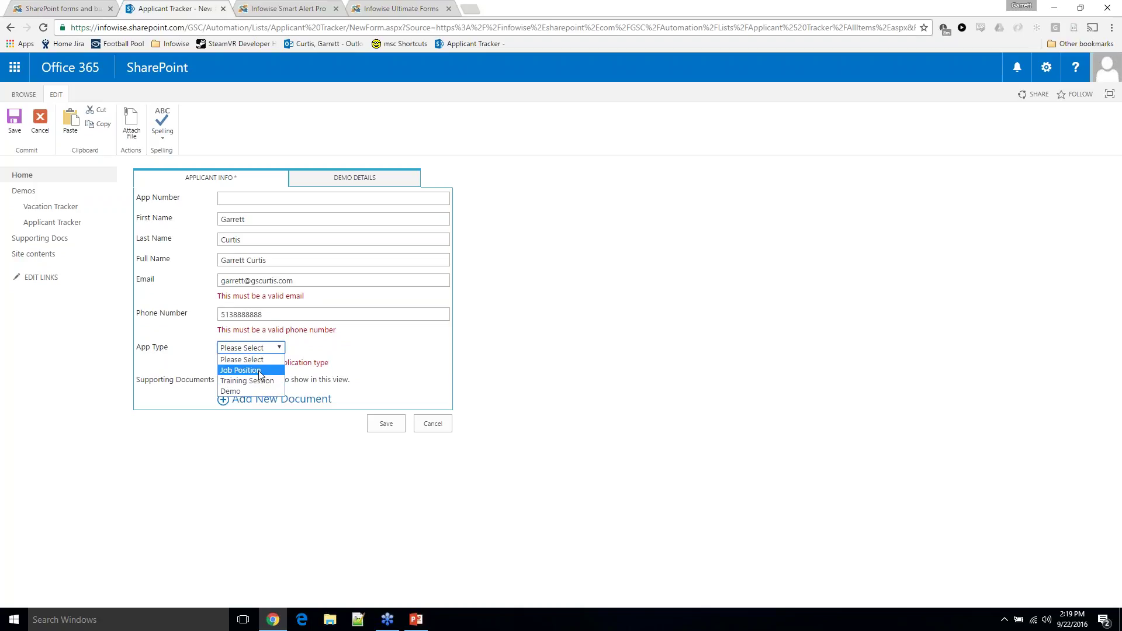
pyautogui.click(257, 390)
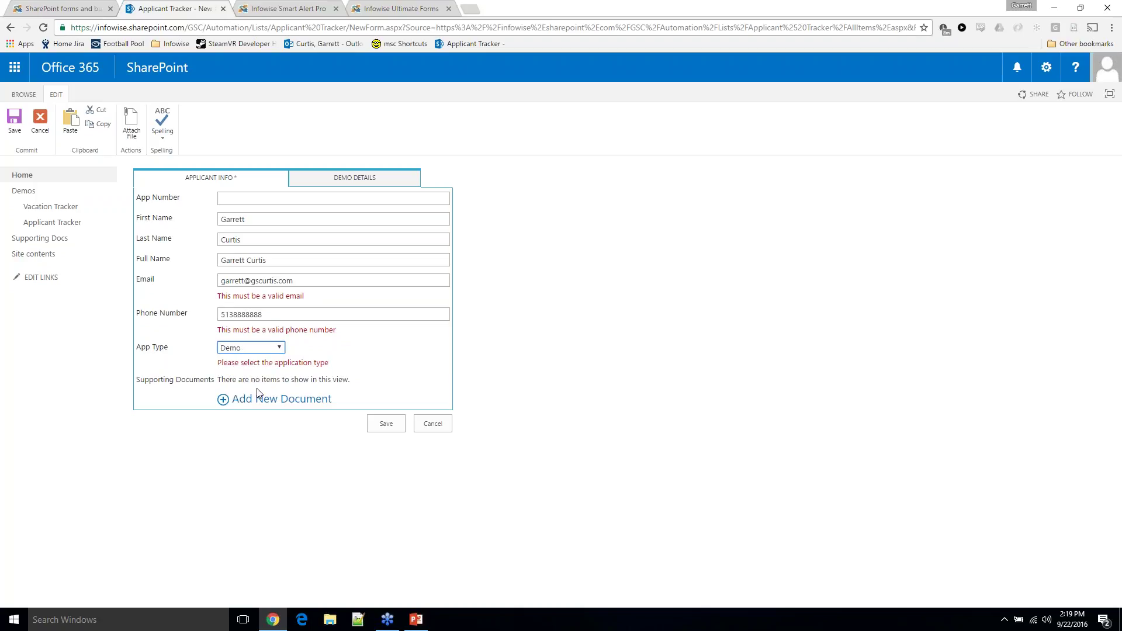
pyautogui.click(381, 426)
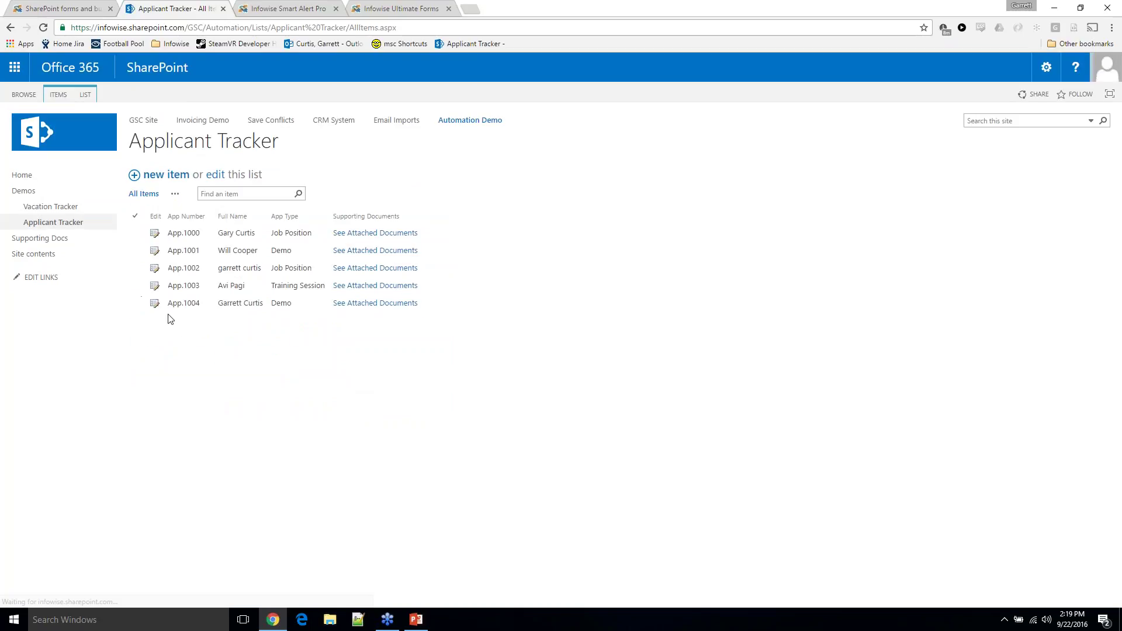
pyautogui.click(155, 304)
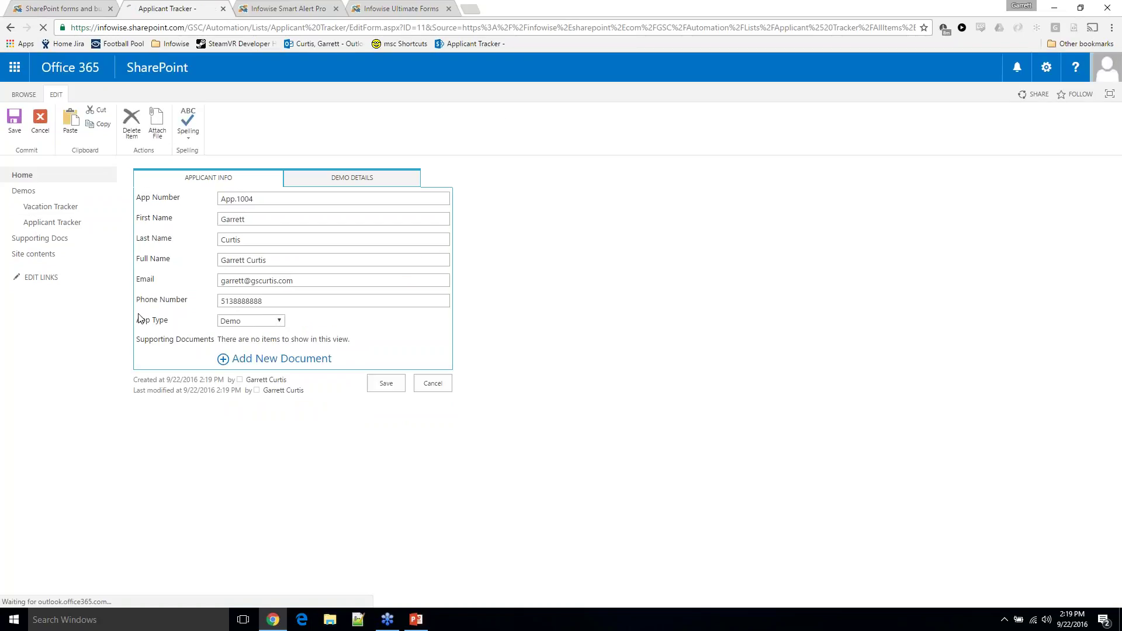
pyautogui.click(266, 320)
pyautogui.click(255, 352)
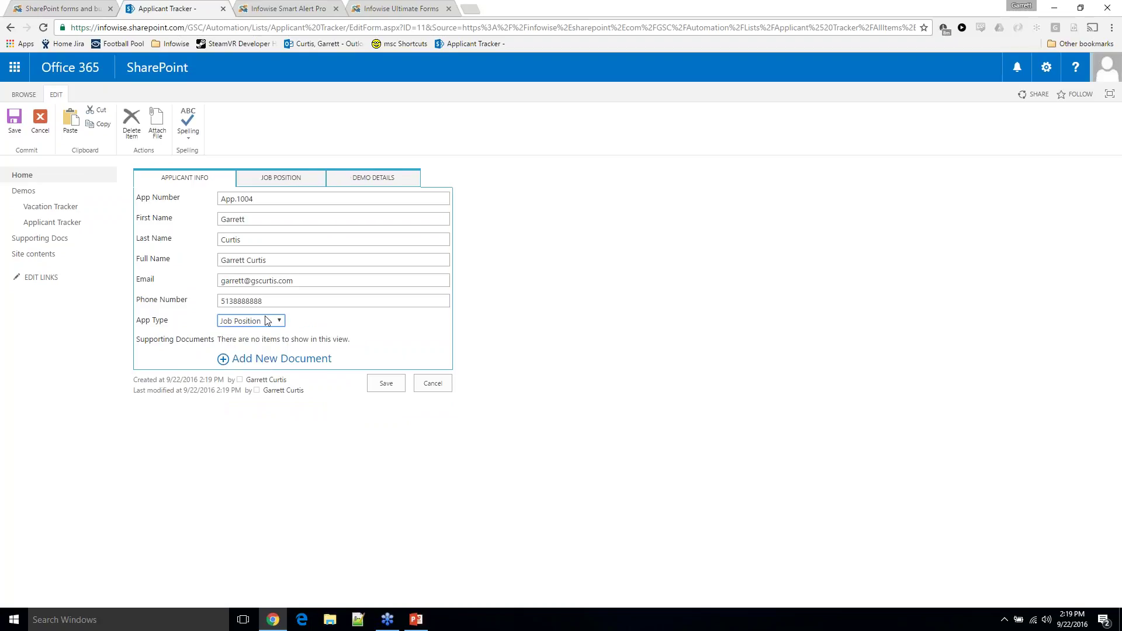
pyautogui.click(268, 320)
pyautogui.click(253, 354)
pyautogui.click(286, 183)
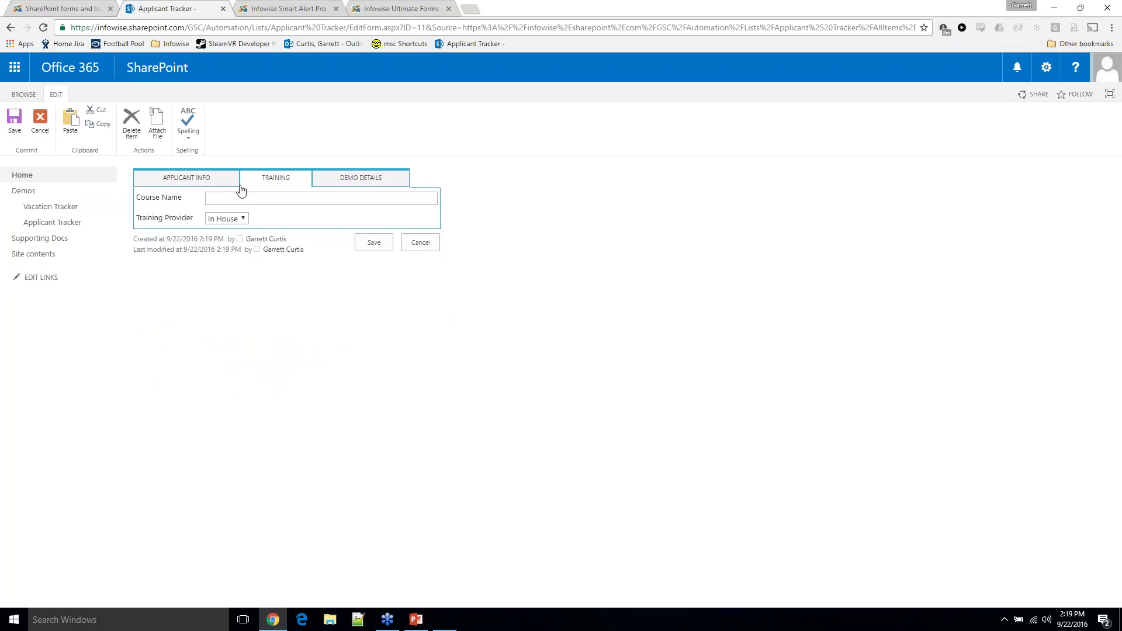
pyautogui.click(220, 183)
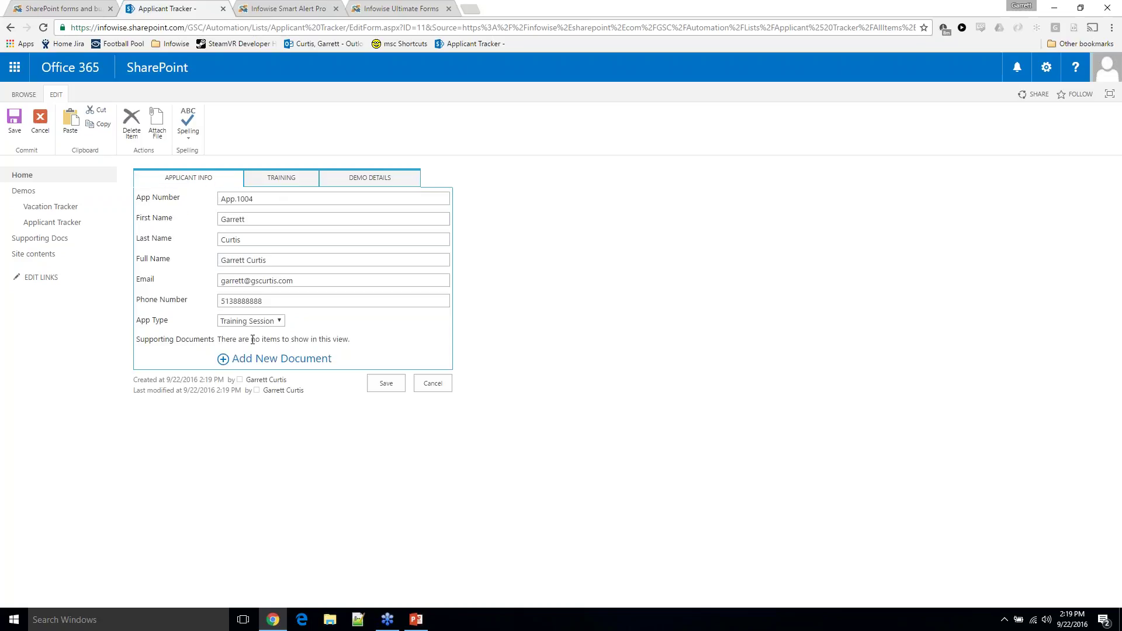
pyautogui.click(279, 180)
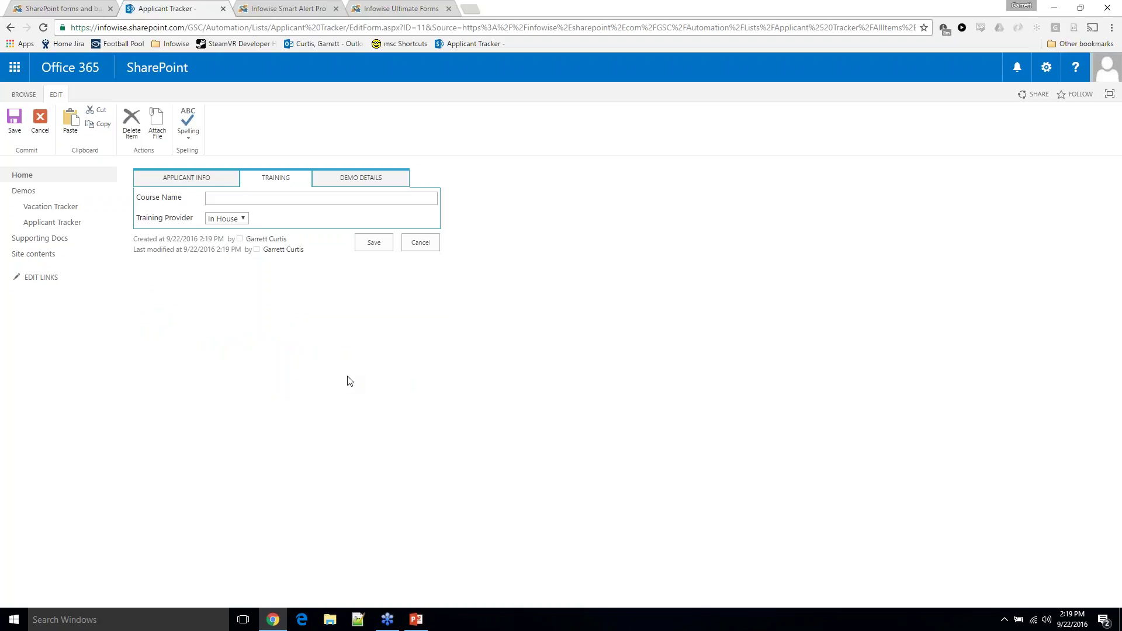
pyautogui.click(188, 179)
pyautogui.click(246, 321)
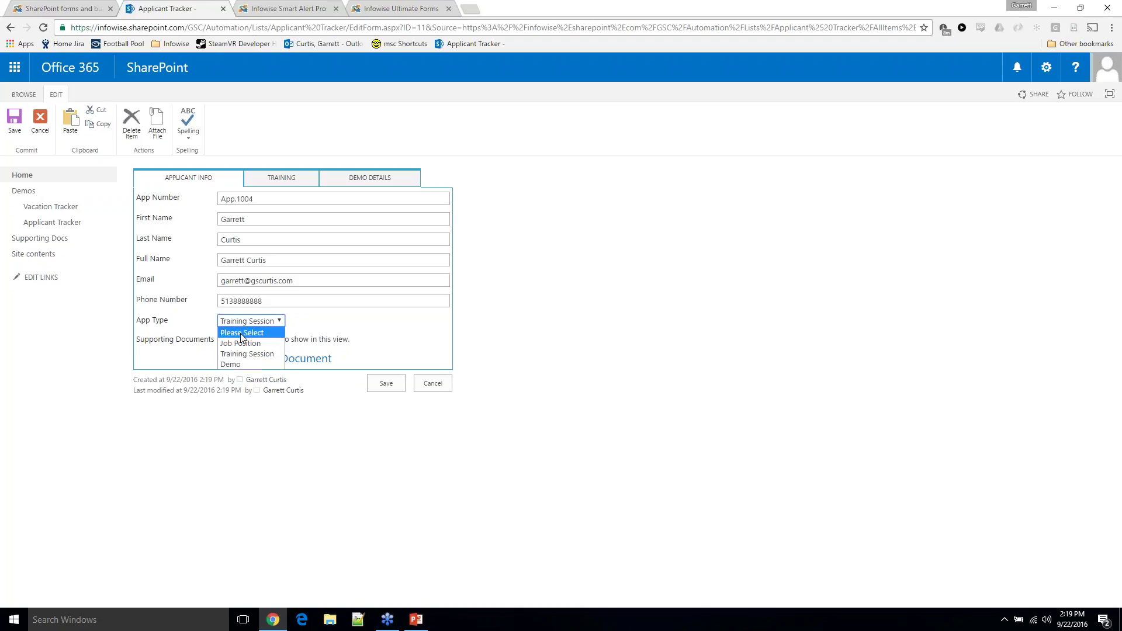
pyautogui.click(240, 343)
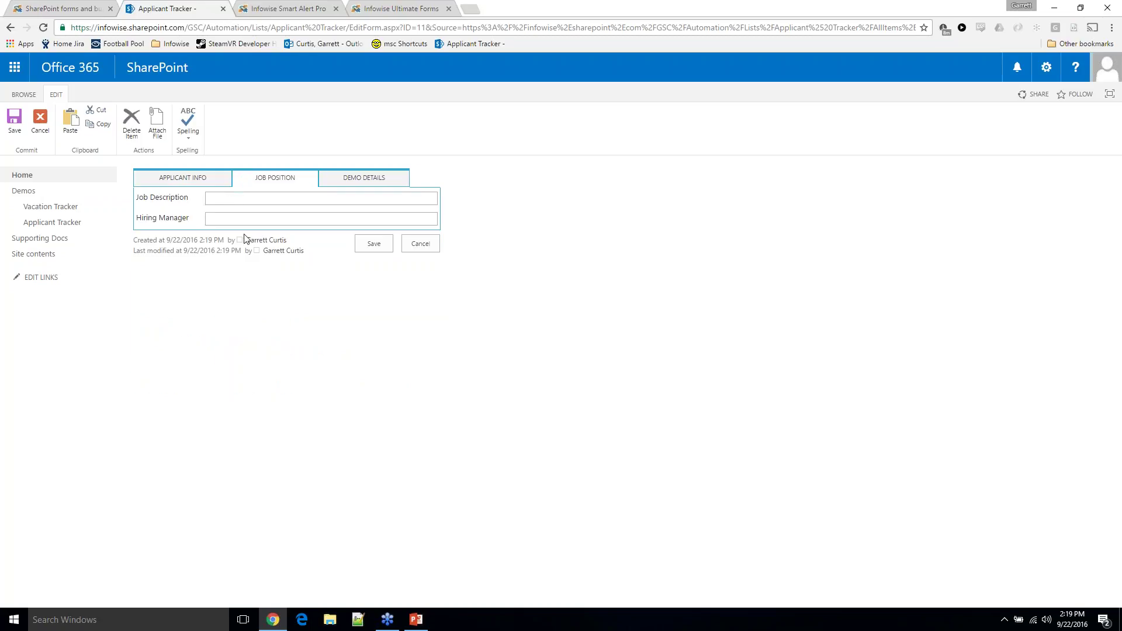
pyautogui.click(216, 181)
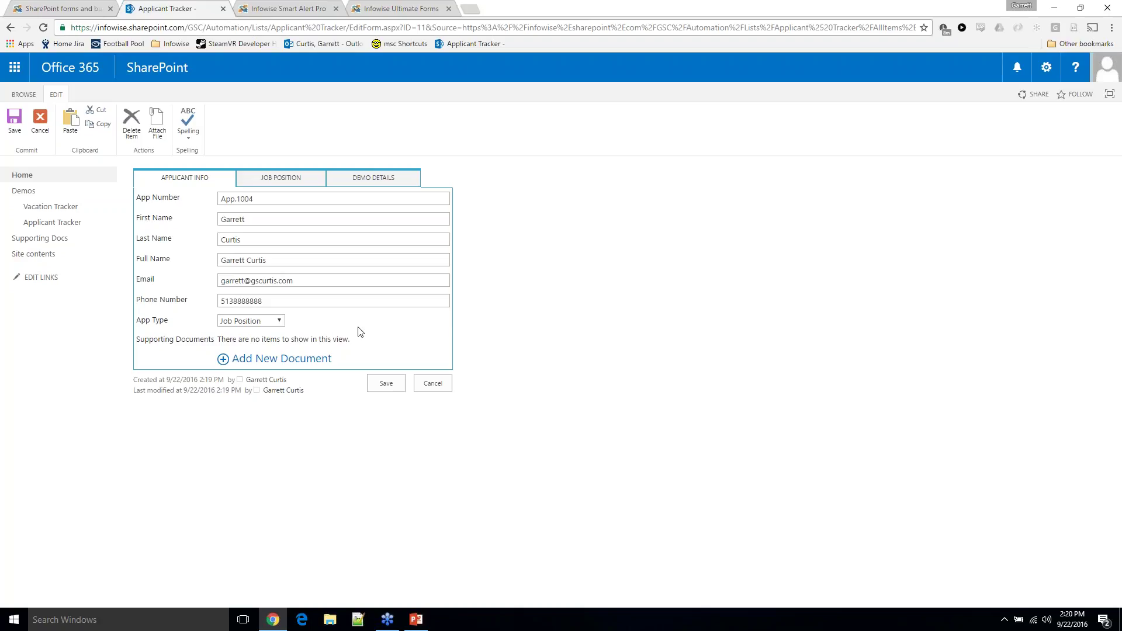
pyautogui.click(300, 181)
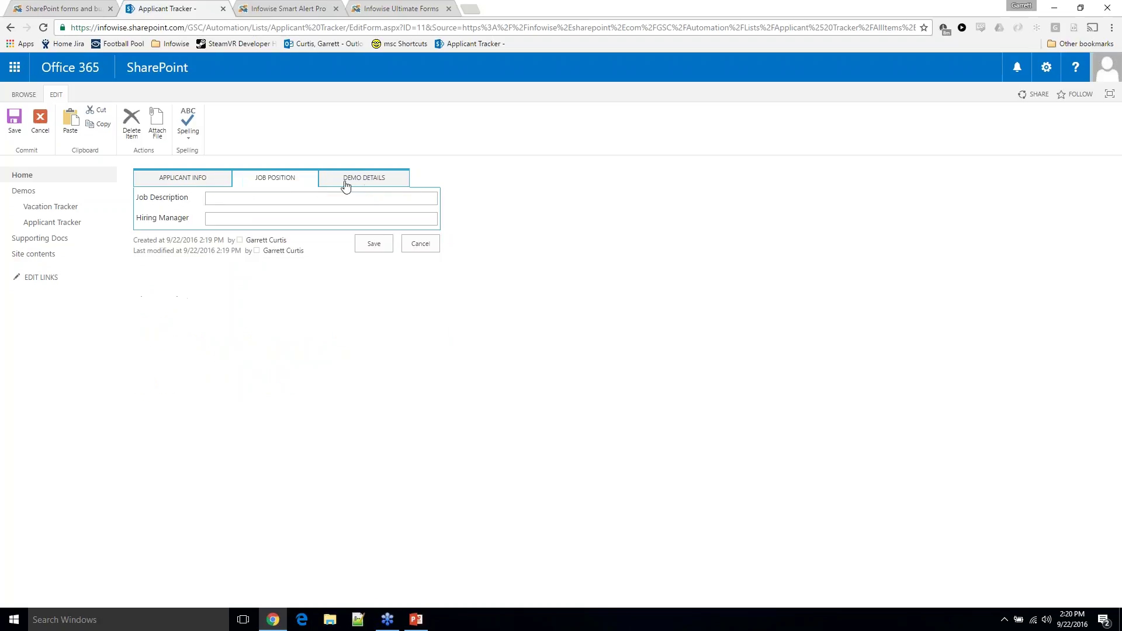
pyautogui.click(345, 184)
pyautogui.click(205, 184)
pyautogui.click(266, 323)
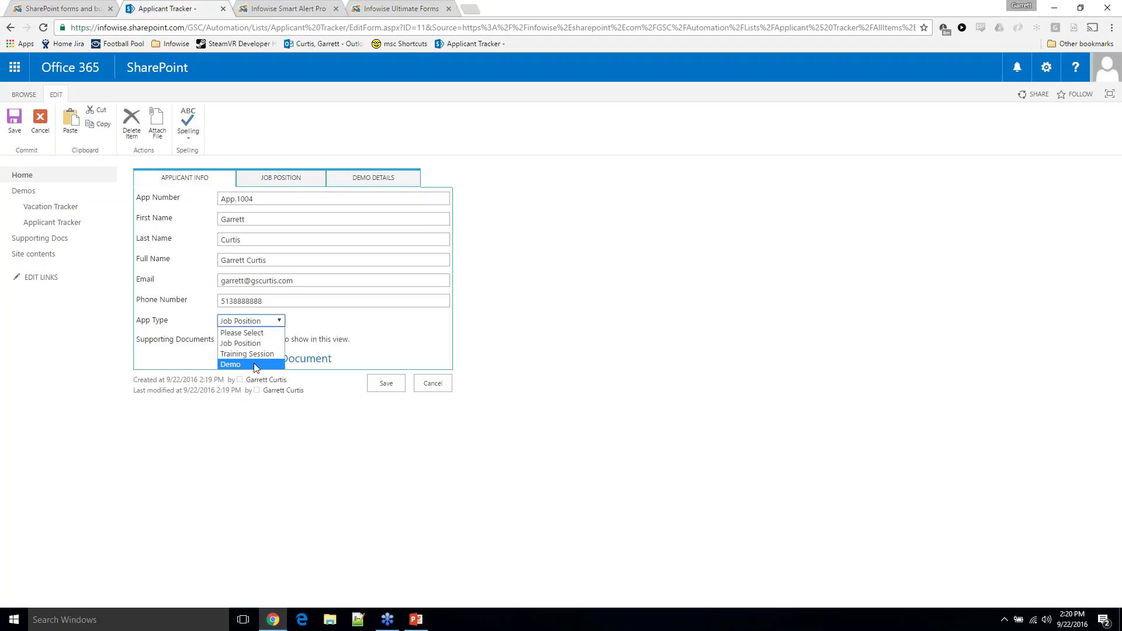
pyautogui.click(252, 364)
pyautogui.click(251, 320)
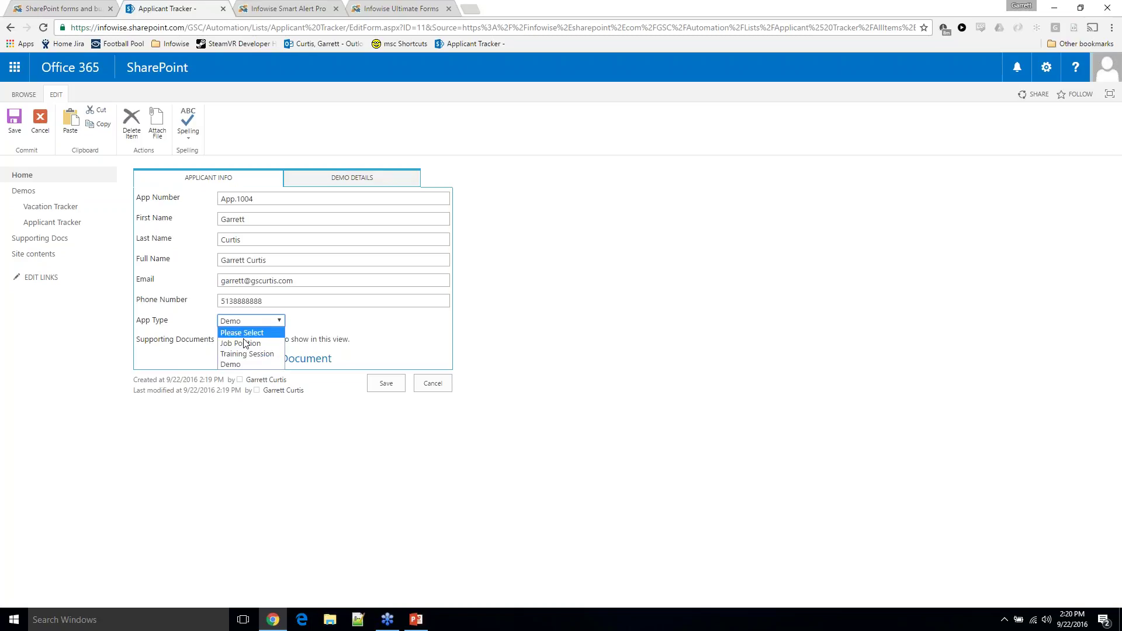
pyautogui.click(248, 339)
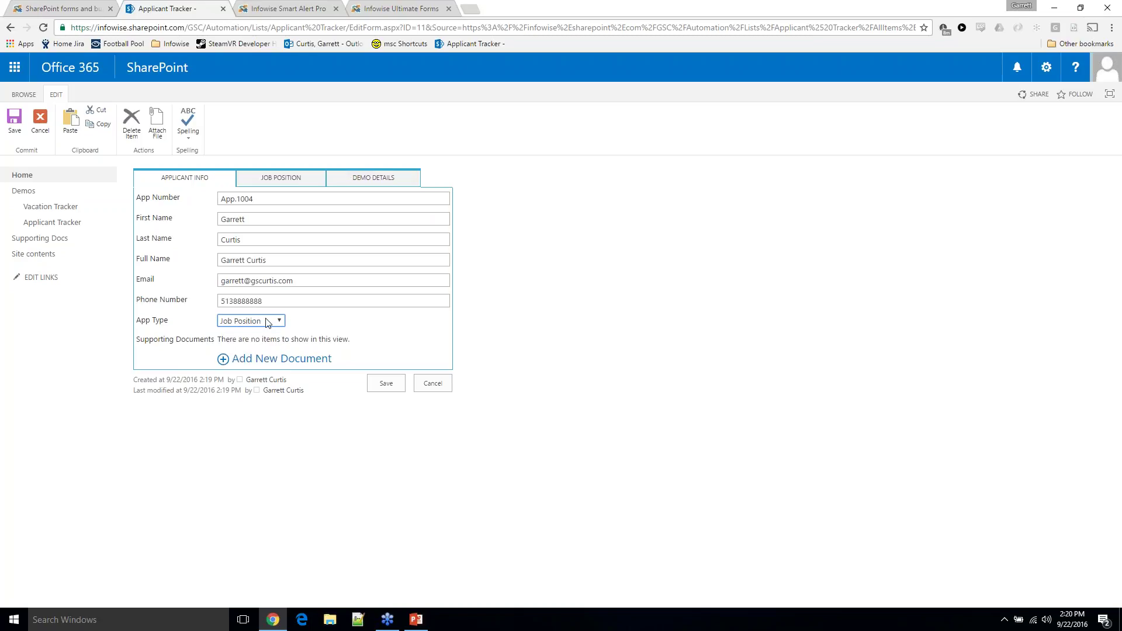
pyautogui.click(441, 390)
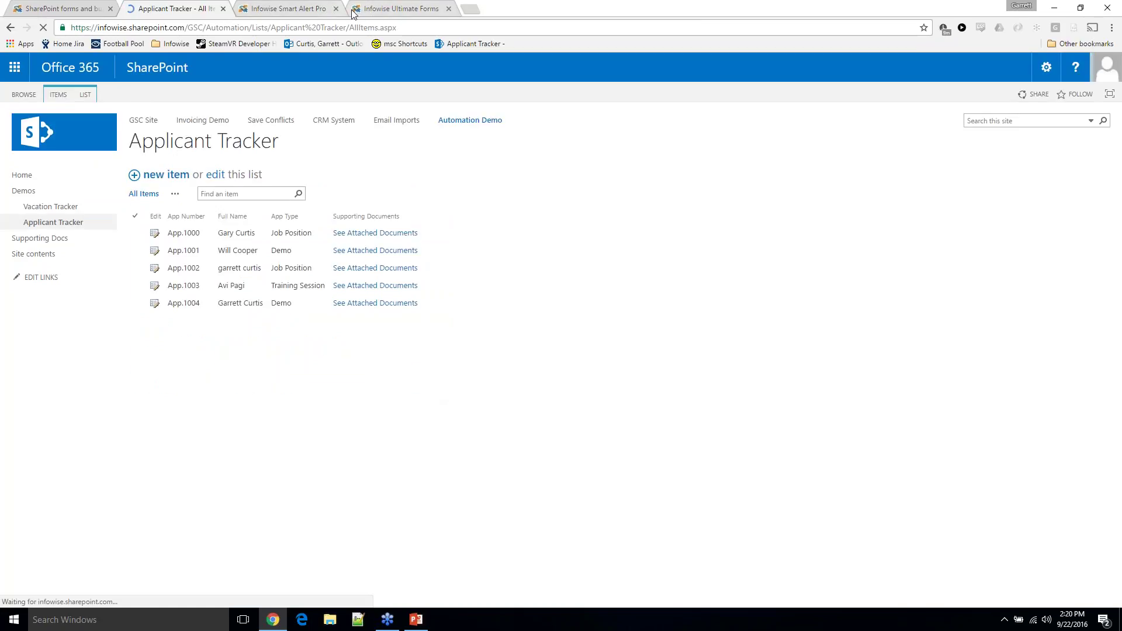
# Close the two Infowise tabs and duplicate the Applicant Tracker list tab
pyautogui.click(337, 9)
pyautogui.click(338, 9)
pyautogui.rightClick(227, 8)
pyautogui.click(252, 43)
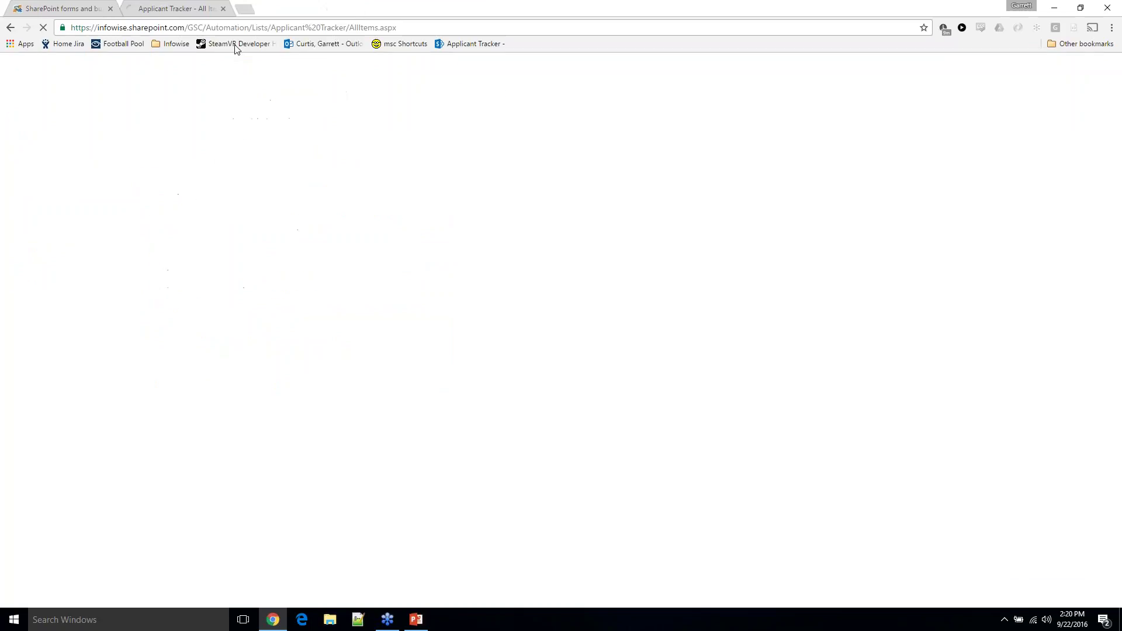
# Launch Ultimate Forms design for Applicant Tracker and open its Tabs and tab permissions page
pyautogui.click(93, 94)
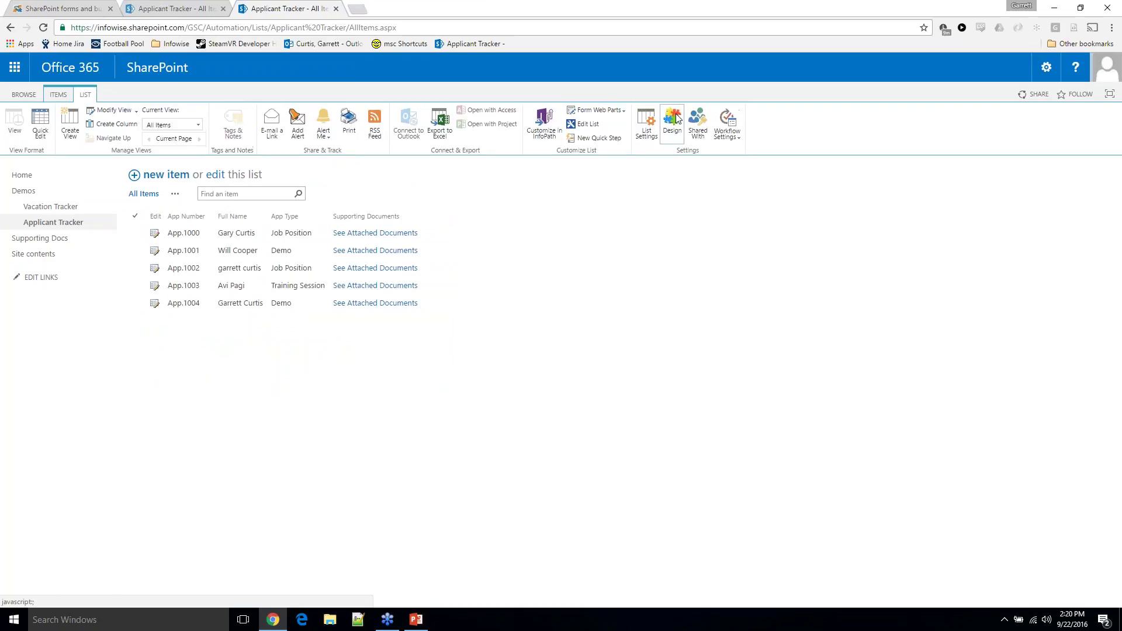
pyautogui.click(673, 121)
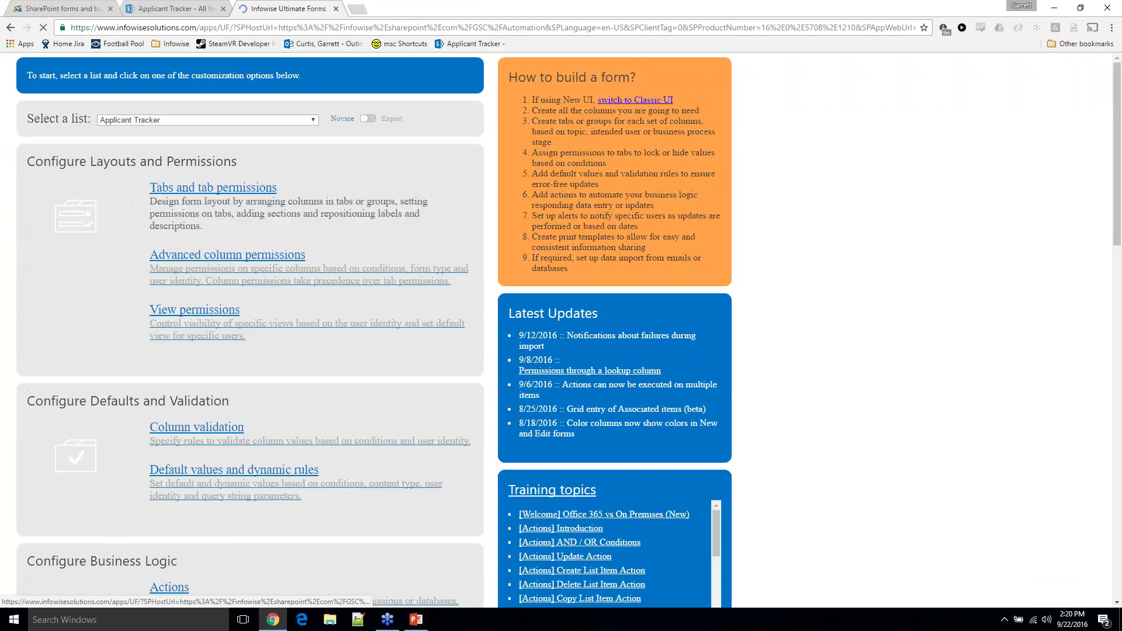
pyautogui.click(181, 267)
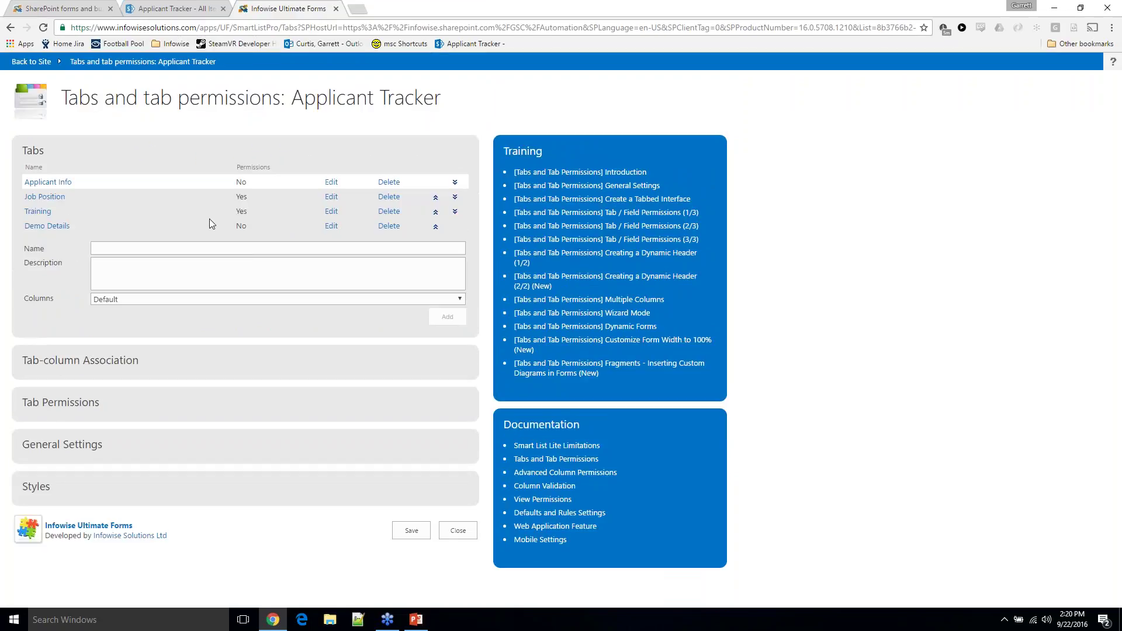
# Review the applicant edit form's Applicant Info and Demo Details tabs for reference
pyautogui.click(185, 4)
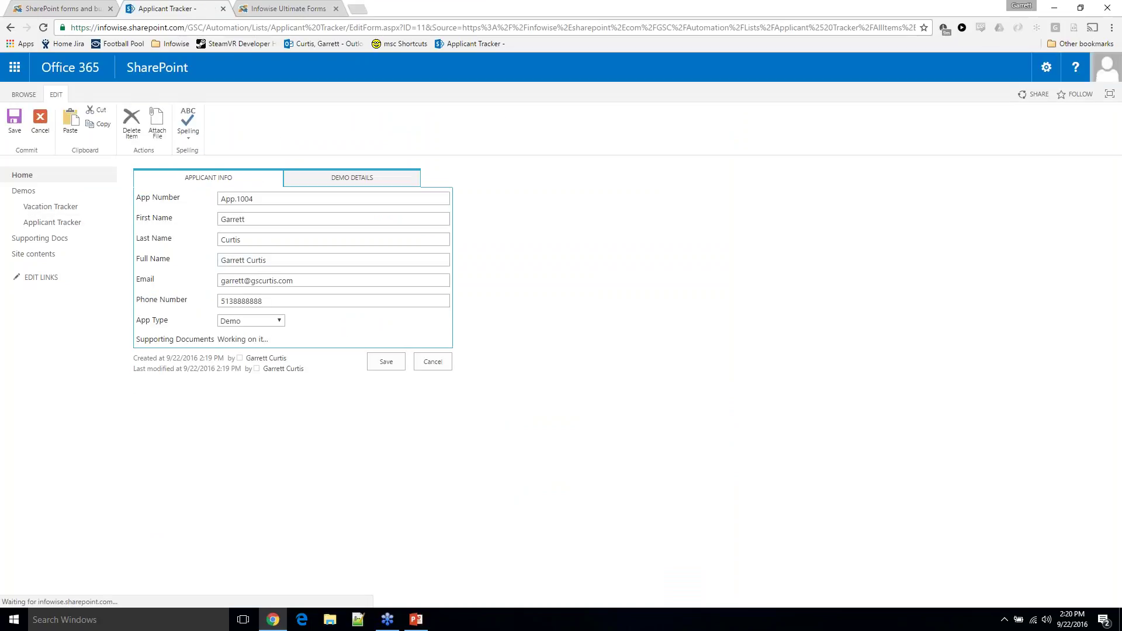
pyautogui.click(310, 185)
pyautogui.click(257, 180)
pyautogui.click(271, 6)
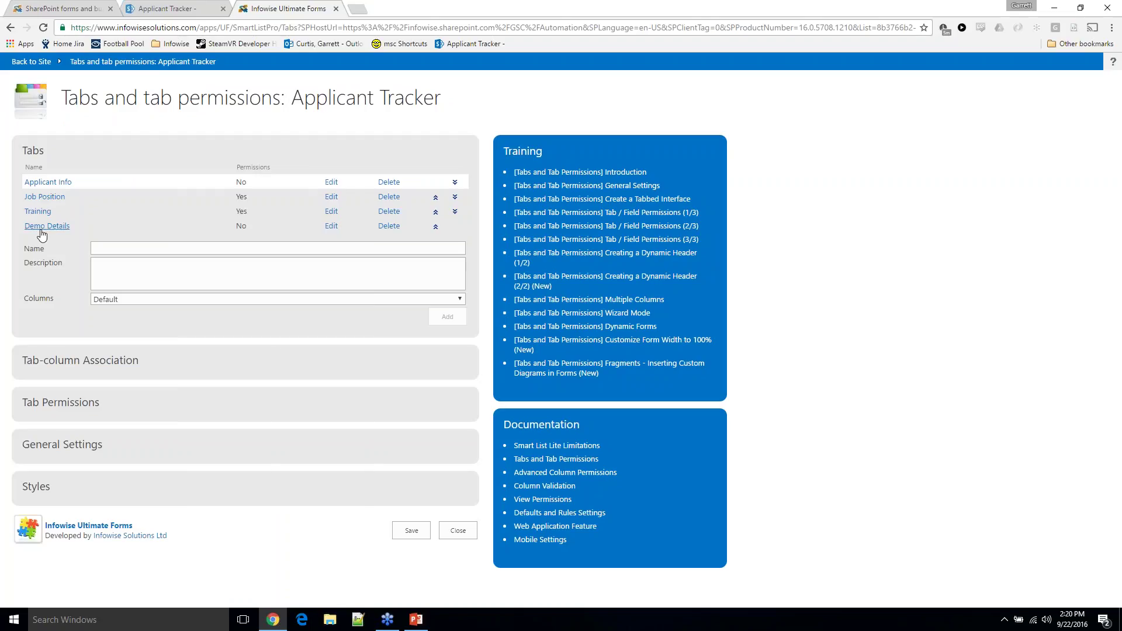
pyautogui.click(171, 8)
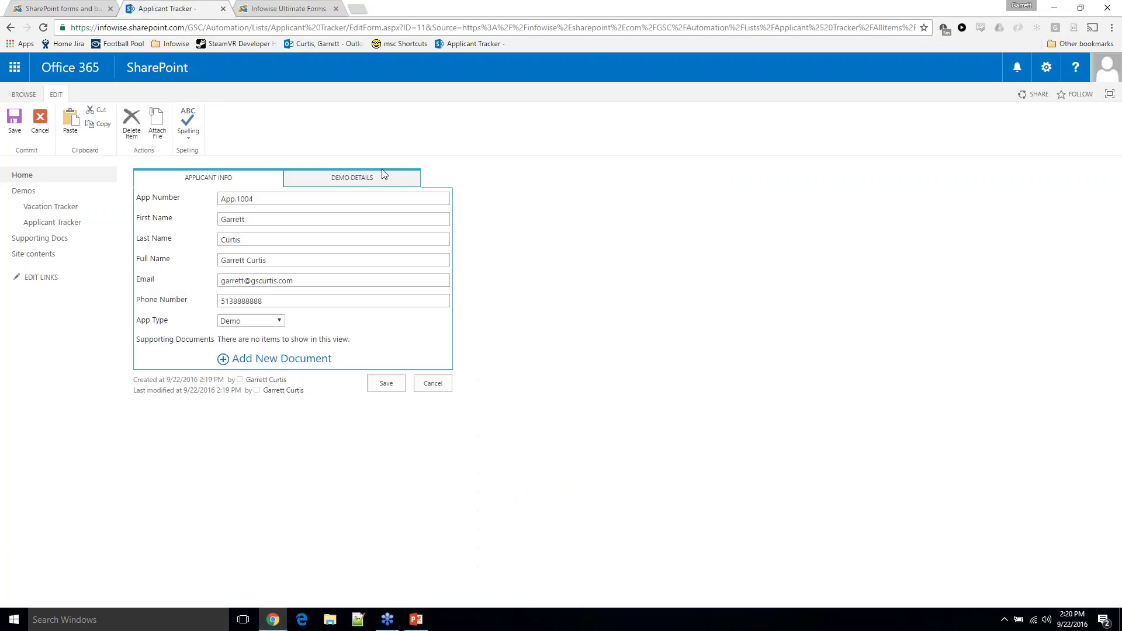
pyautogui.click(286, 8)
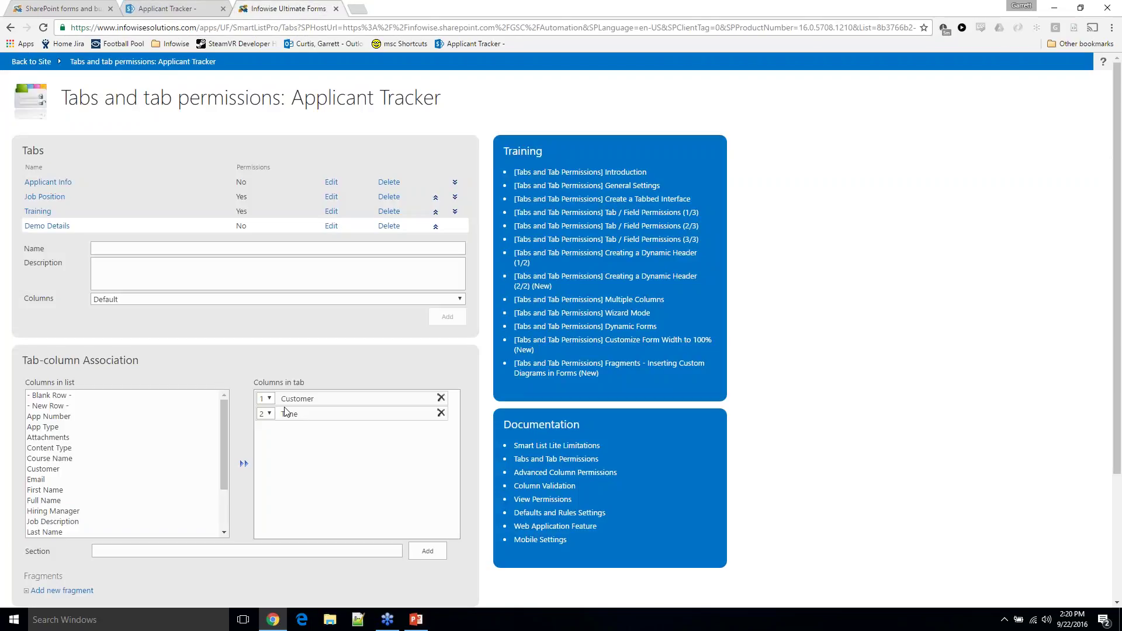
# Expand Tab Permissions for Demo Details and base a condition on the App Type field
pyautogui.scroll(-3, 292, 403)
pyautogui.click(91, 464)
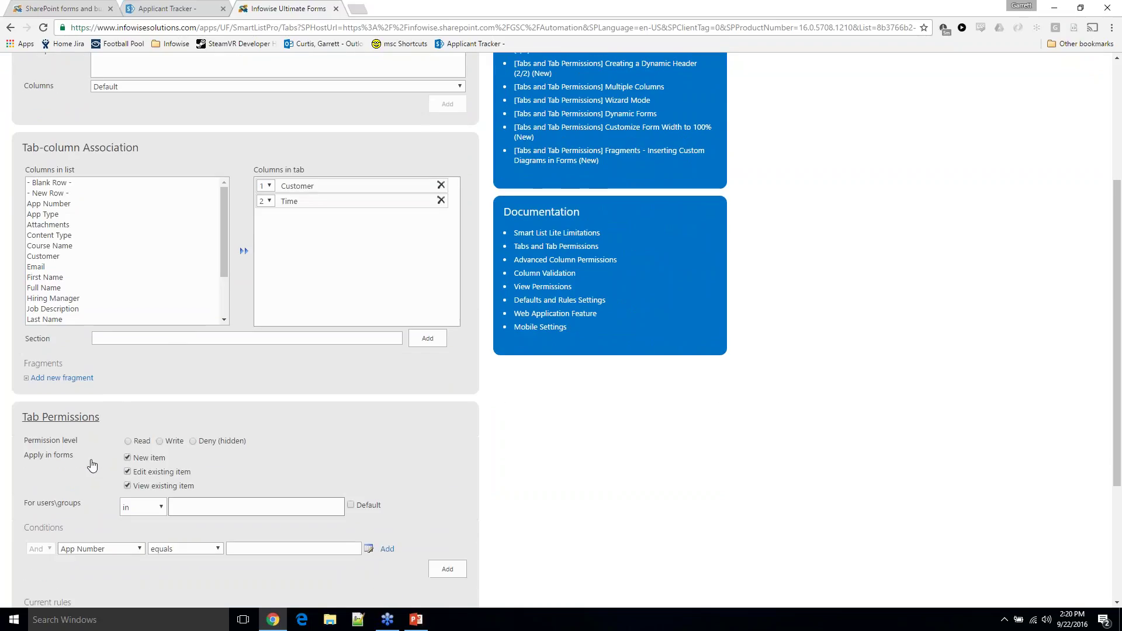
pyautogui.scroll(-4, 91, 465)
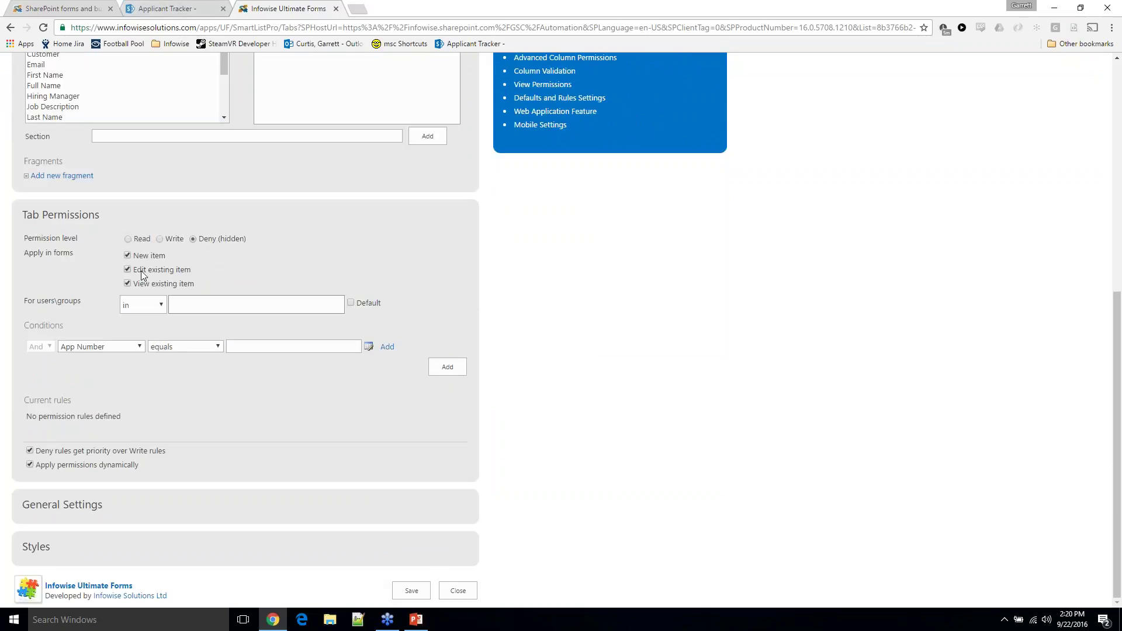
pyautogui.click(117, 343)
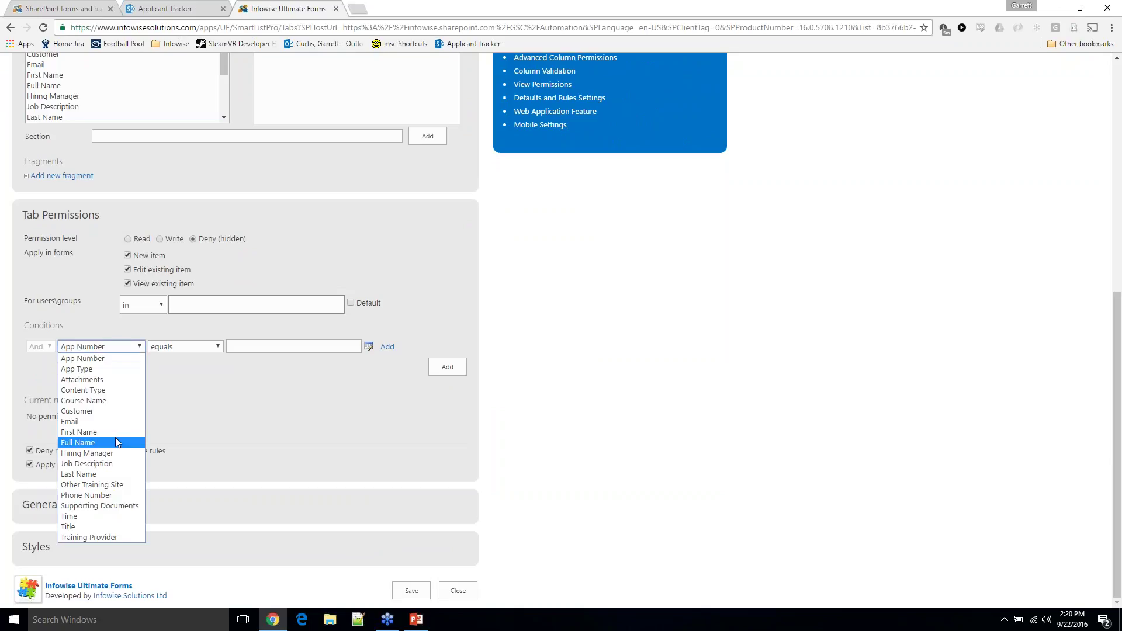
pyautogui.click(166, 9)
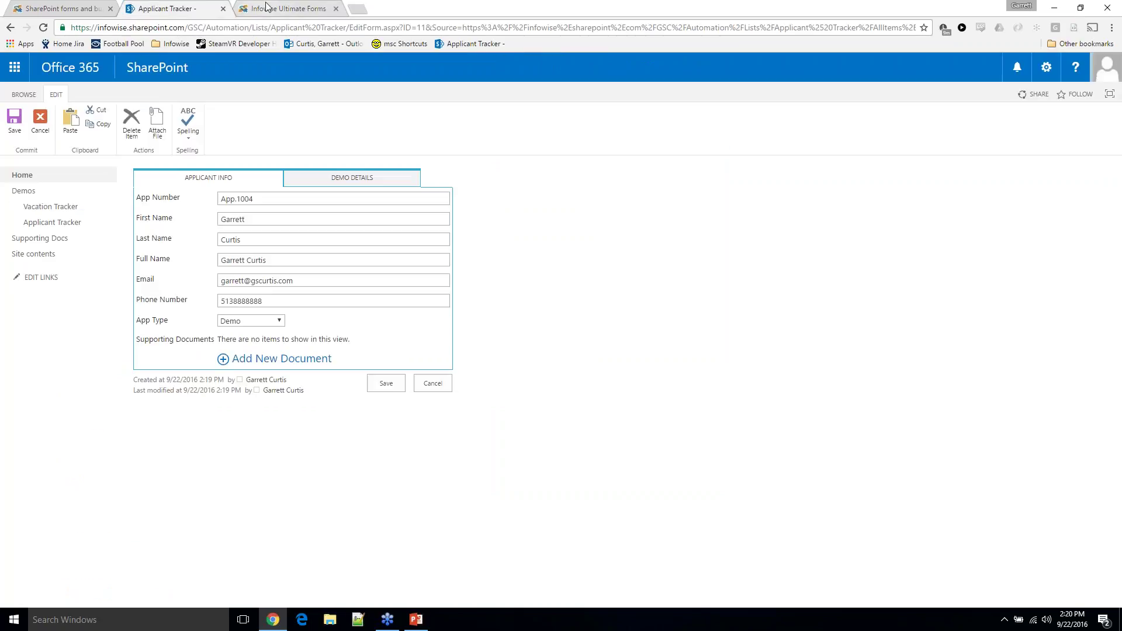
pyautogui.click(269, 8)
pyautogui.click(125, 346)
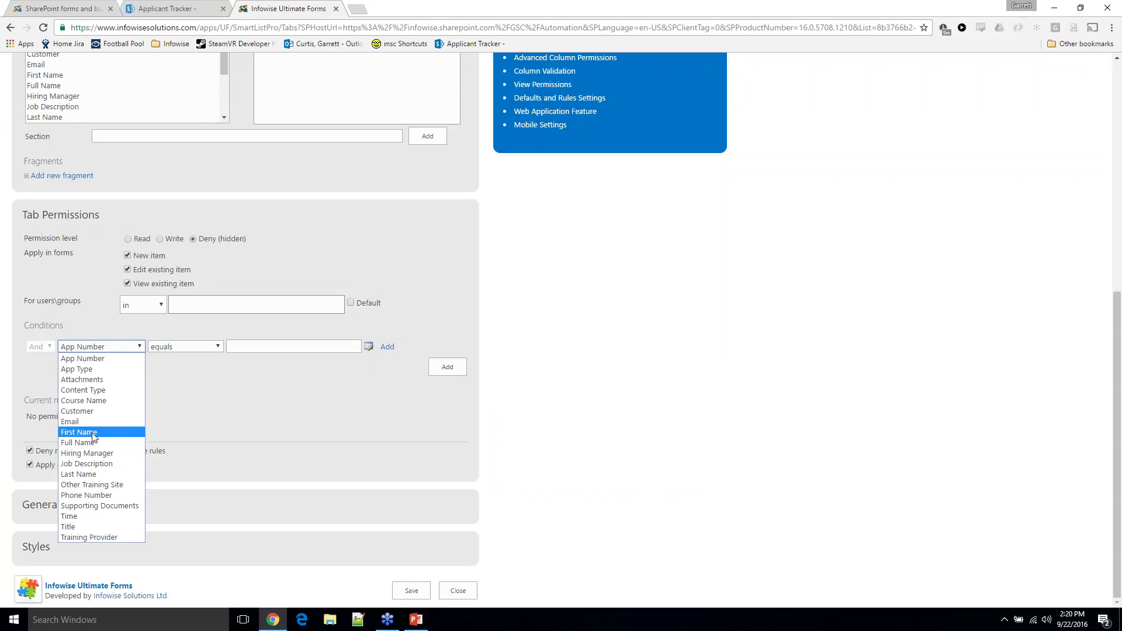
pyautogui.click(82, 369)
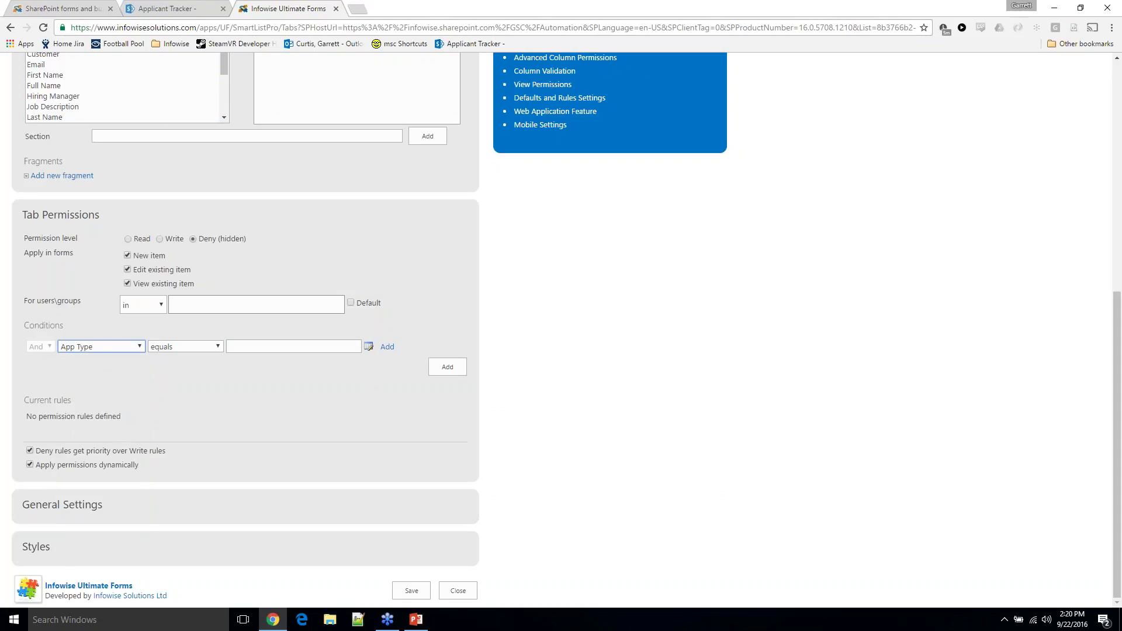
# Add condition App Type not equals Demo and create the Deny (hidden) rule
pyautogui.click(213, 349)
pyautogui.click(204, 369)
pyautogui.click(281, 342)
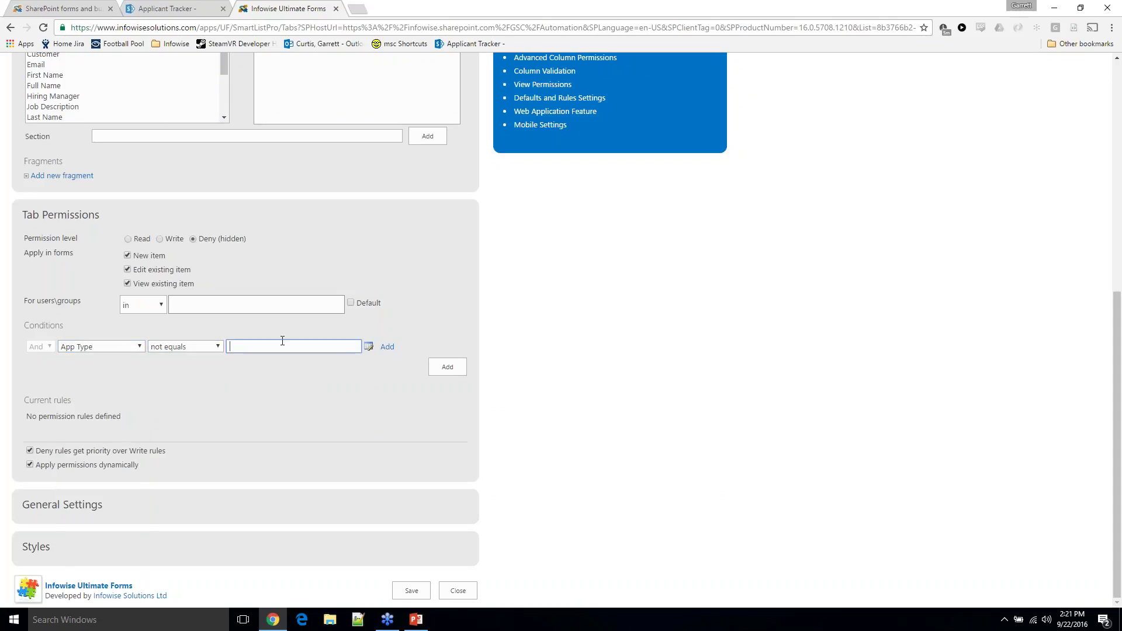
pyautogui.write('Demo')
pyautogui.click(385, 349)
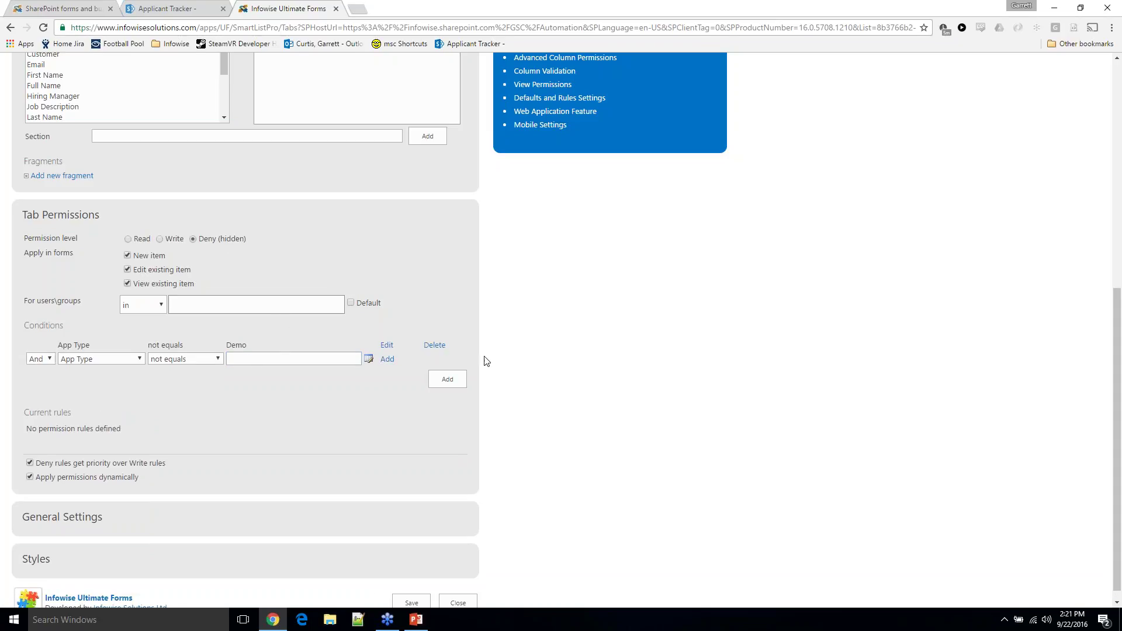
pyautogui.click(455, 380)
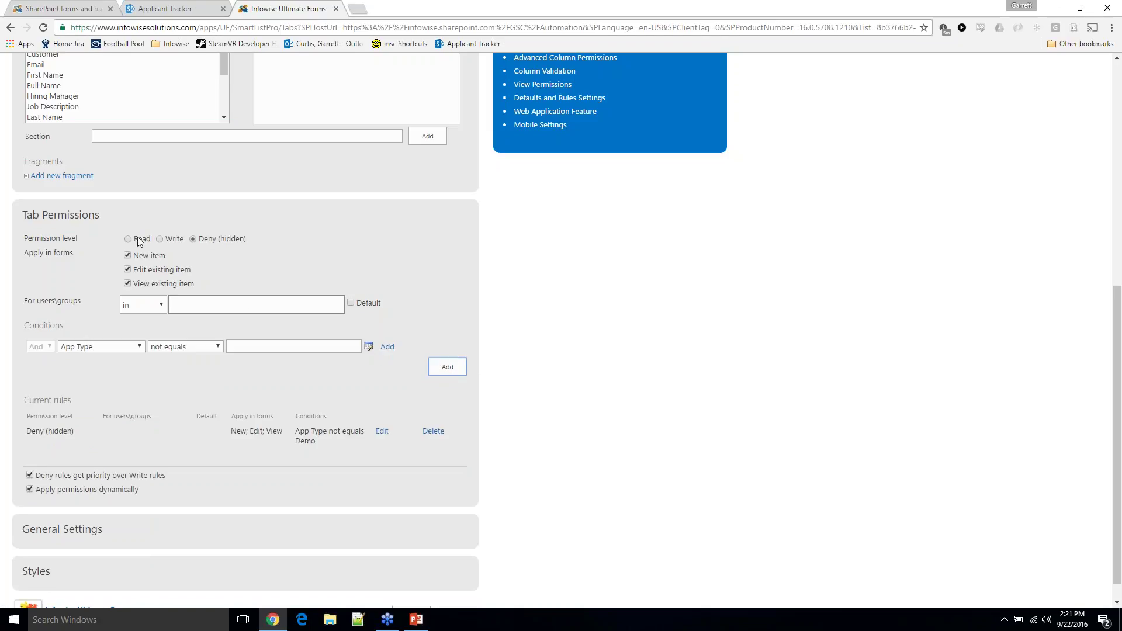
# Create a Write permission rule for Demo Details with condition App Type equals Demo
pyautogui.click(135, 350)
pyautogui.click(198, 350)
pyautogui.click(186, 357)
pyautogui.click(275, 349)
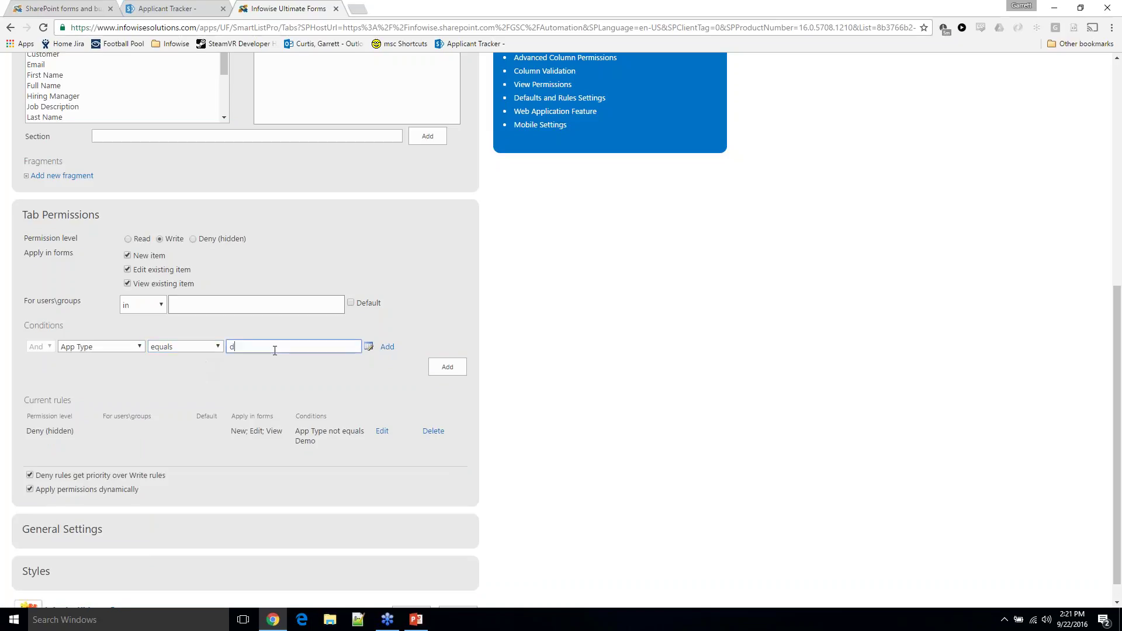
pyautogui.write('Demo')
pyautogui.press('BackSpace')
pyautogui.press('BackSpace')
pyautogui.press('BackSpace')
pyautogui.press('BackSpace')
pyautogui.write('Demo')
pyautogui.click(387, 347)
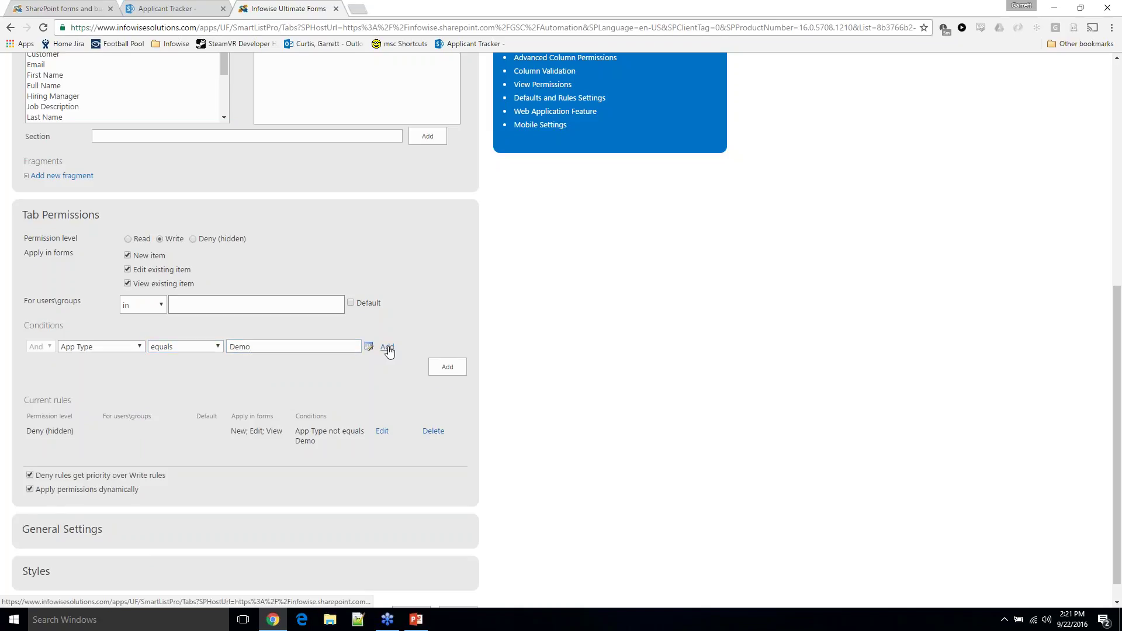
pyautogui.click(436, 372)
# Save the Demo Details tab permission rules after rechecking the applicant form
pyautogui.scroll(-1, 374, 390)
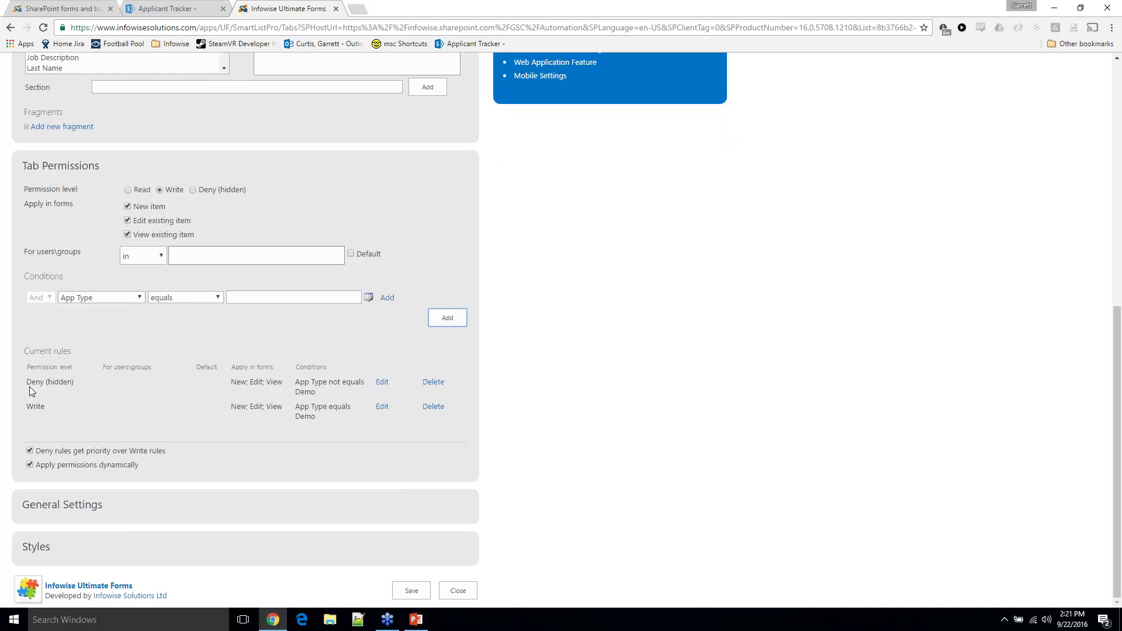
pyautogui.click(204, 8)
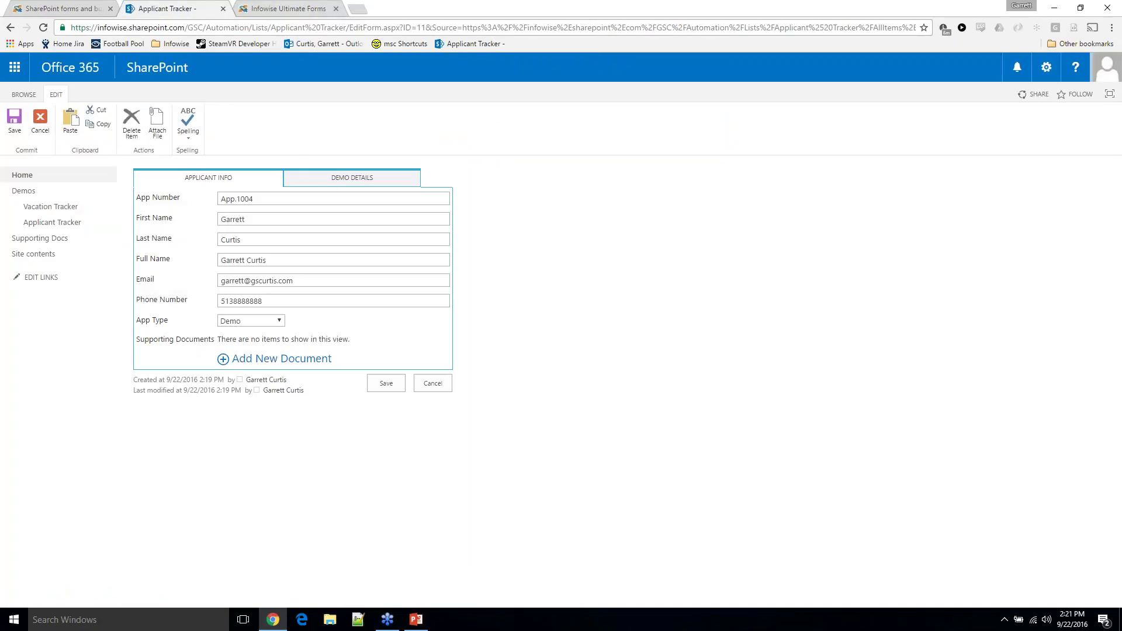
pyautogui.click(285, 8)
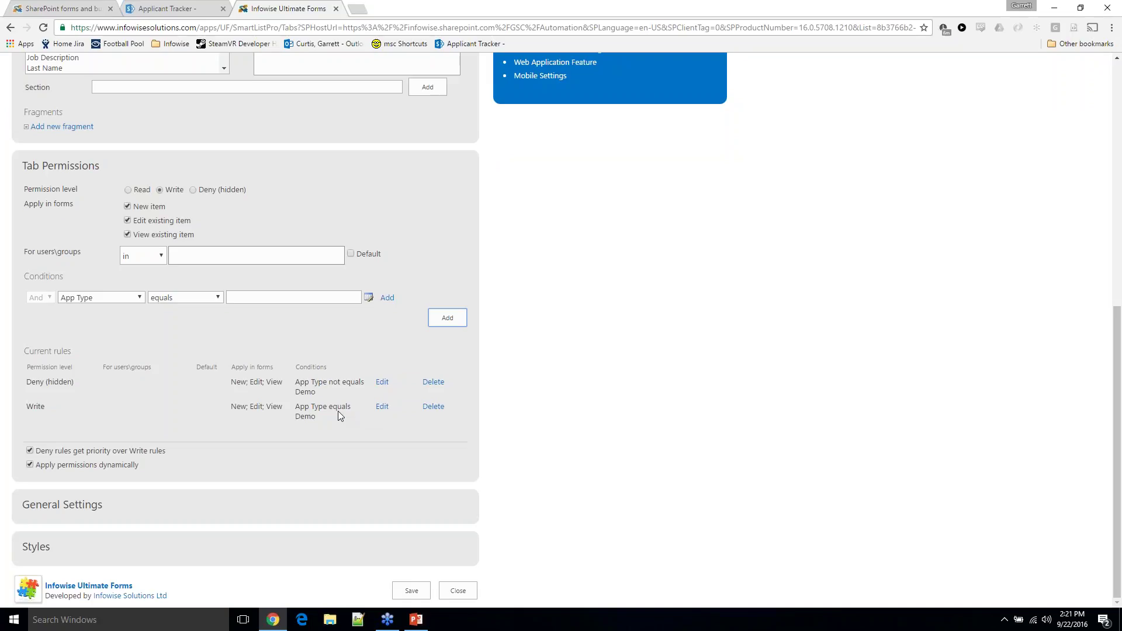
pyautogui.click(411, 590)
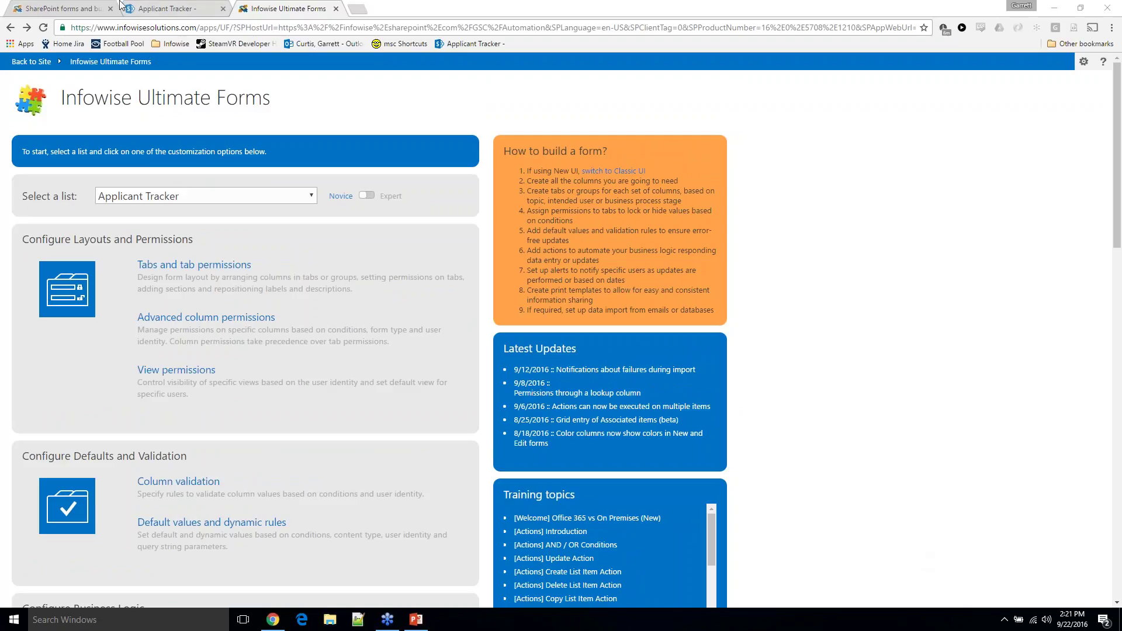
# Reload App.1004's edit form and switch App Type through Please Select, Training Session and Demo
pyautogui.click(150, 10)
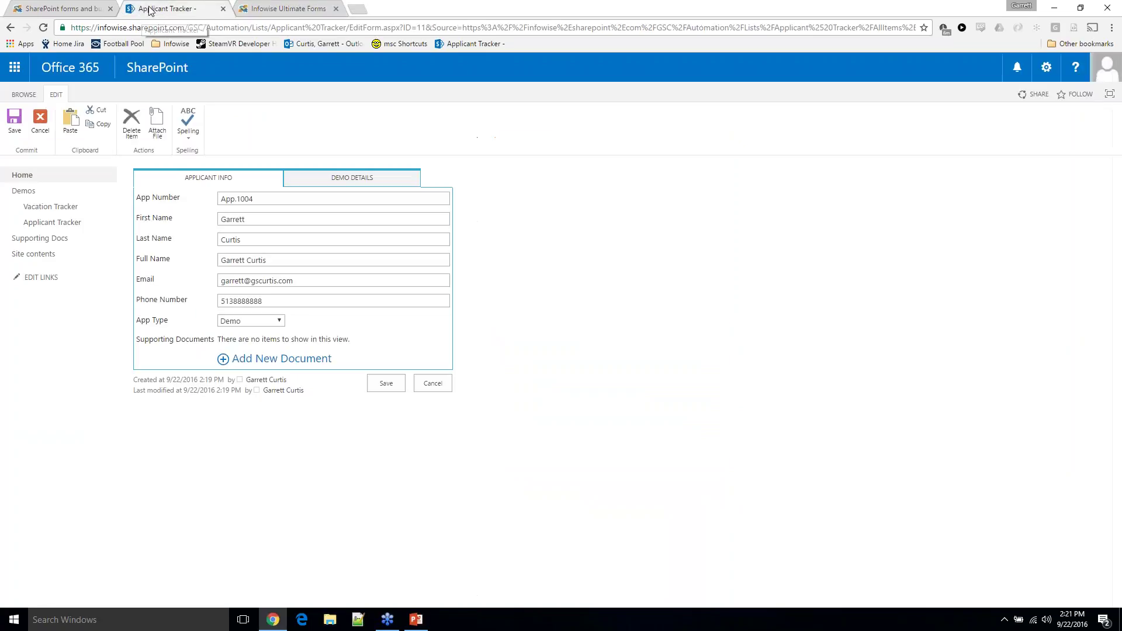
pyautogui.click(44, 28)
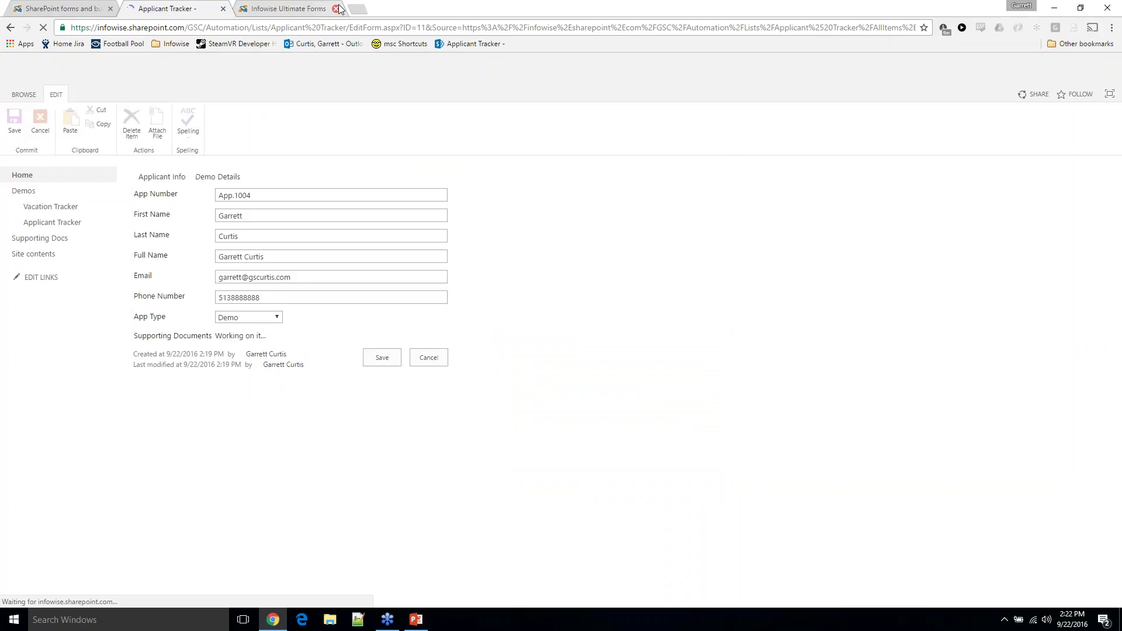
pyautogui.click(261, 321)
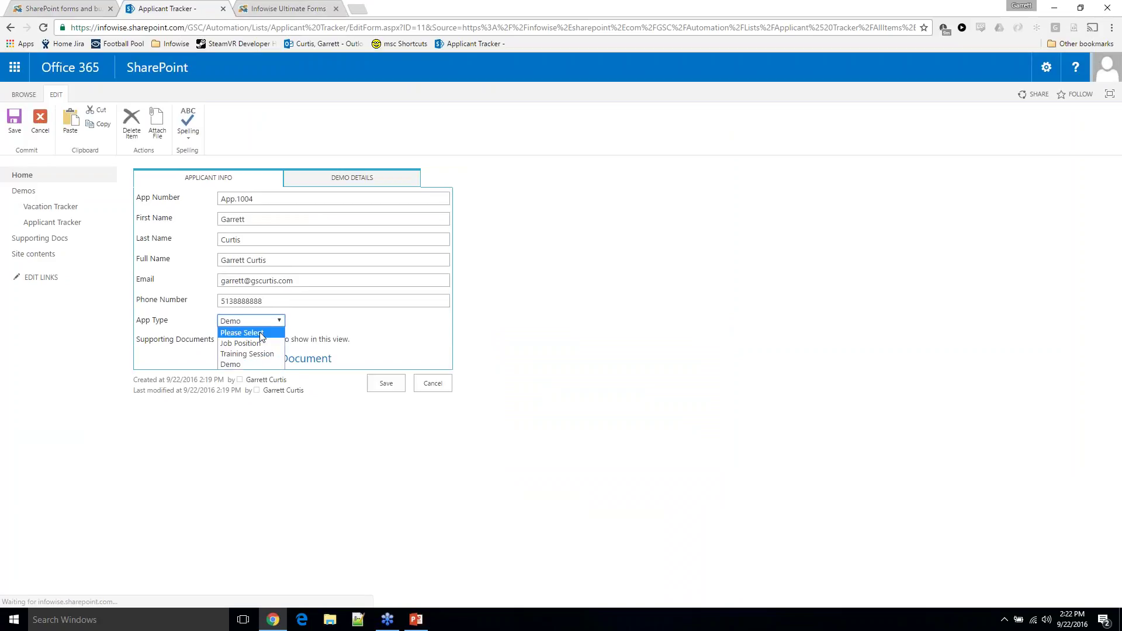
pyautogui.click(261, 333)
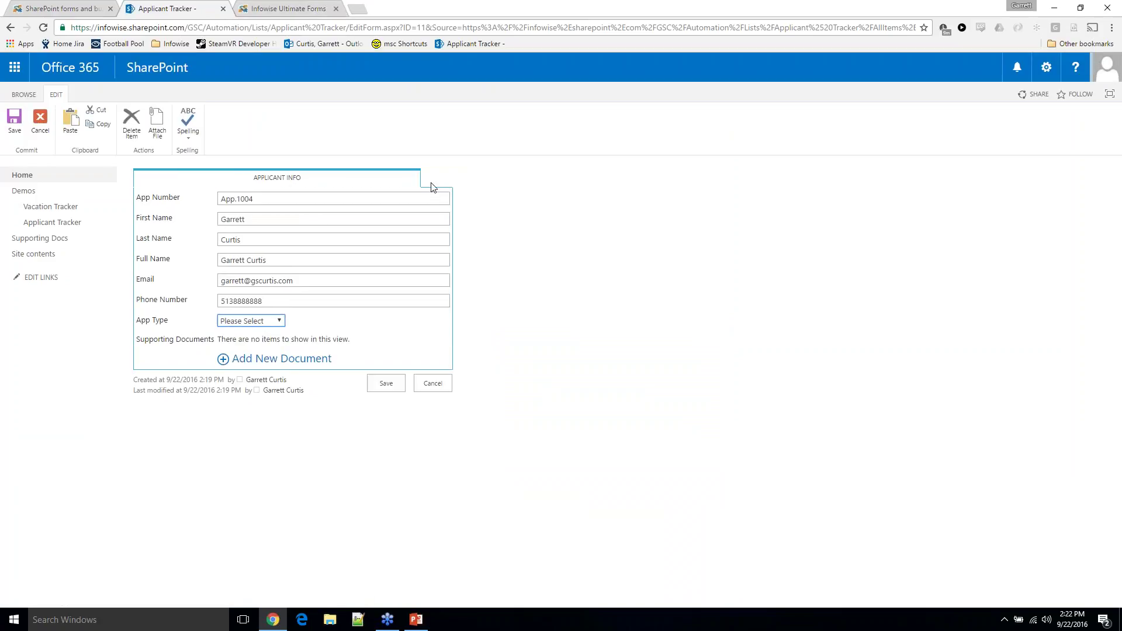
pyautogui.click(277, 325)
pyautogui.click(261, 353)
pyautogui.click(257, 321)
pyautogui.click(255, 353)
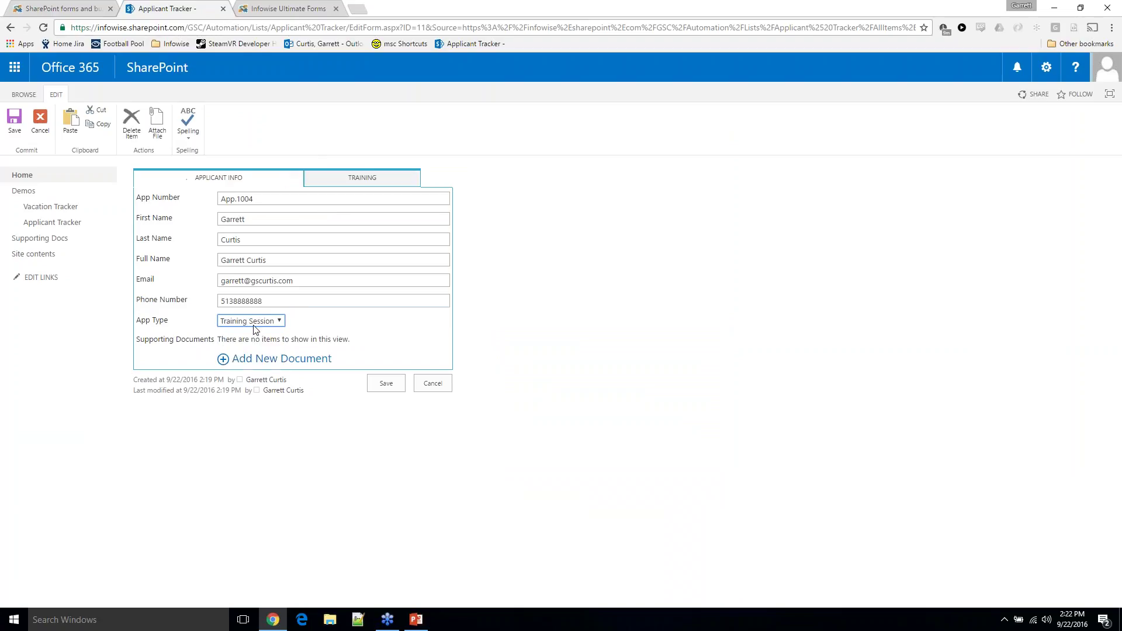
pyautogui.click(254, 323)
pyautogui.click(255, 364)
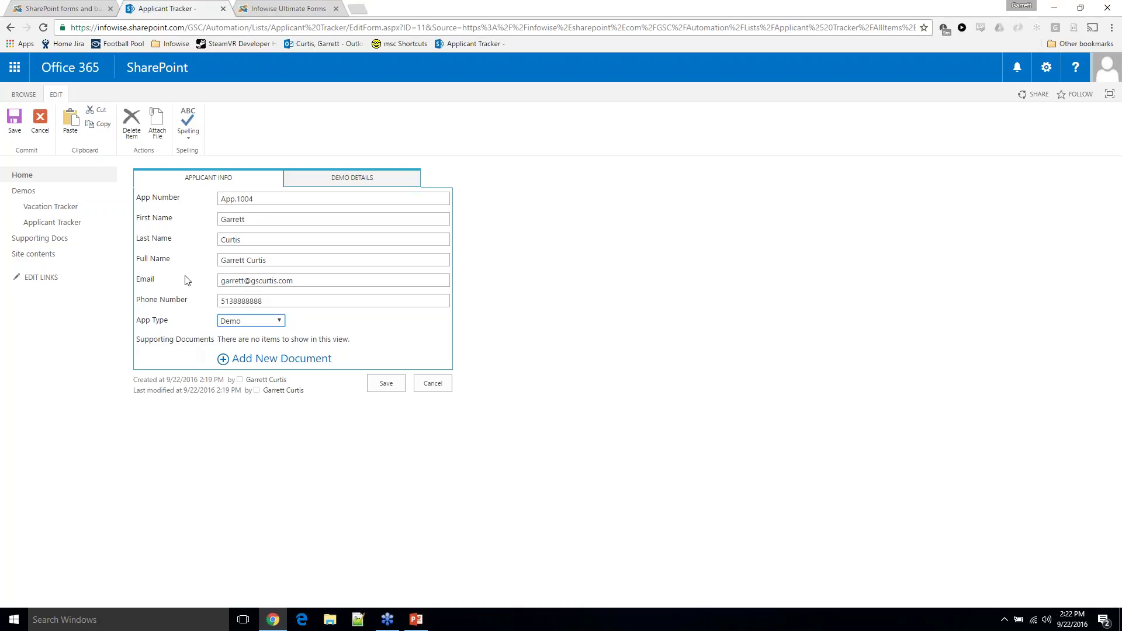
# Upload EOB1.pdf from Downloads as a supporting document, dismissing its properties form
pyautogui.click(234, 363)
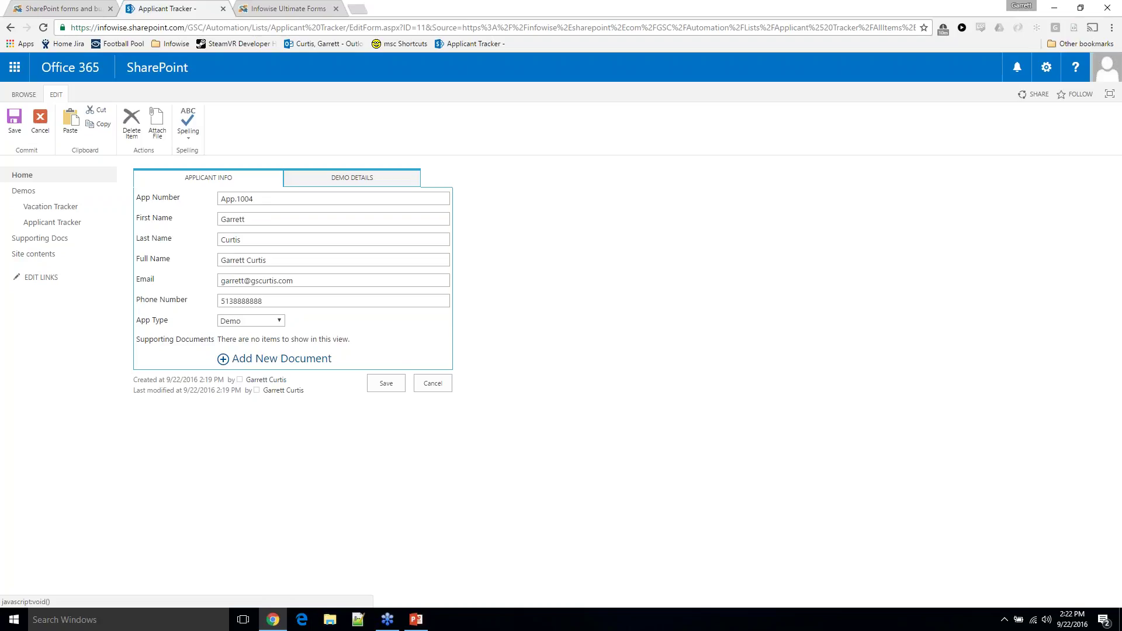
pyautogui.click(264, 359)
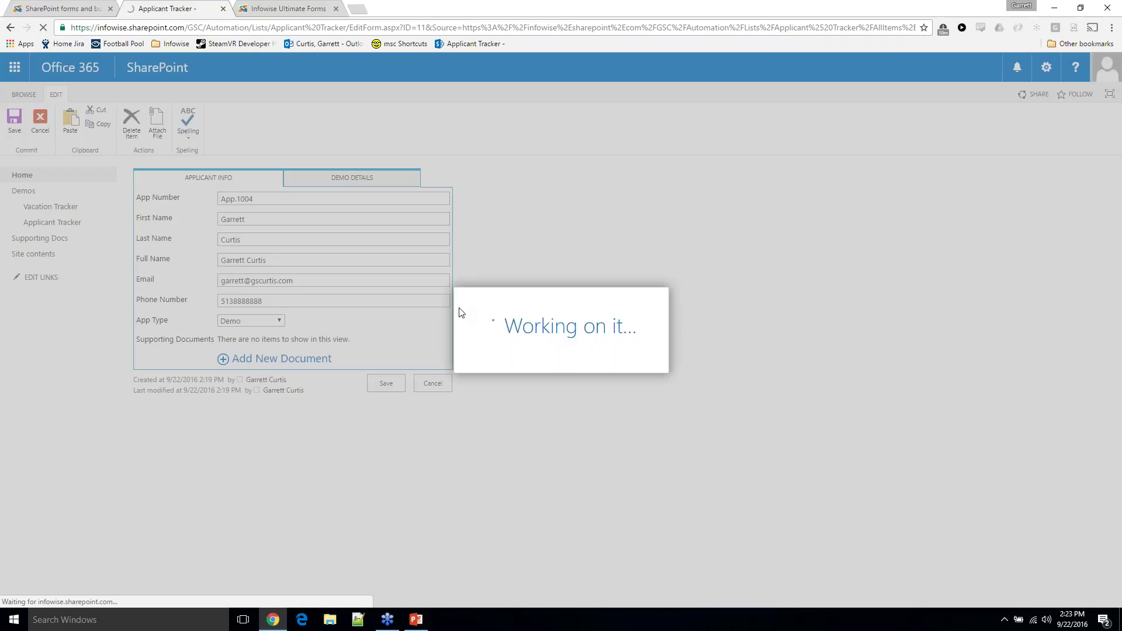
pyautogui.click(558, 282)
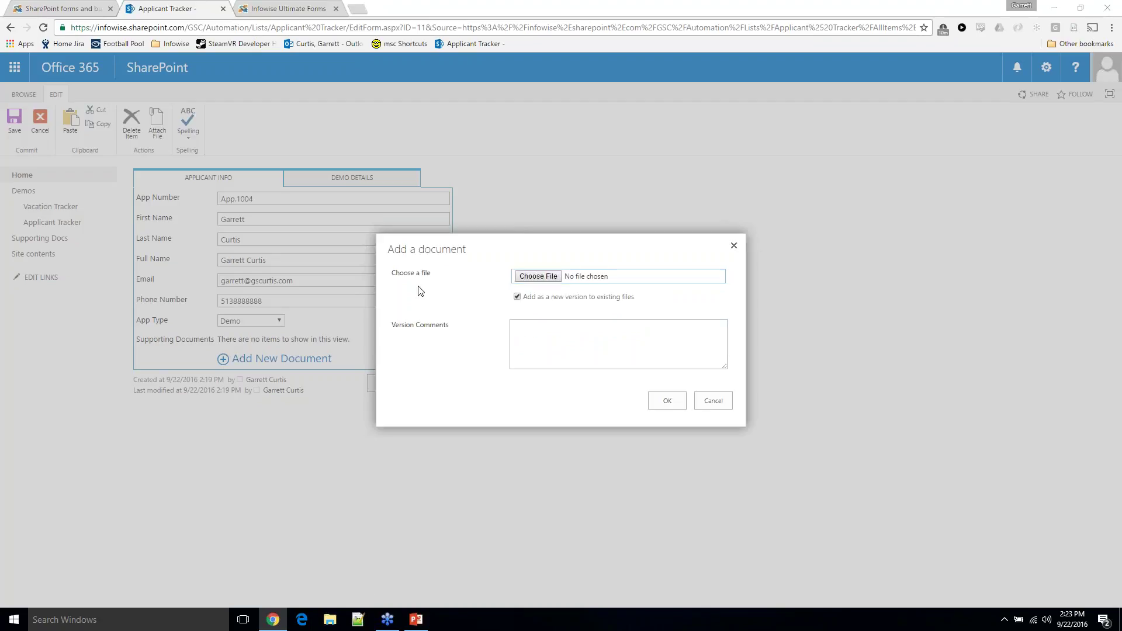
pyautogui.click(173, 252)
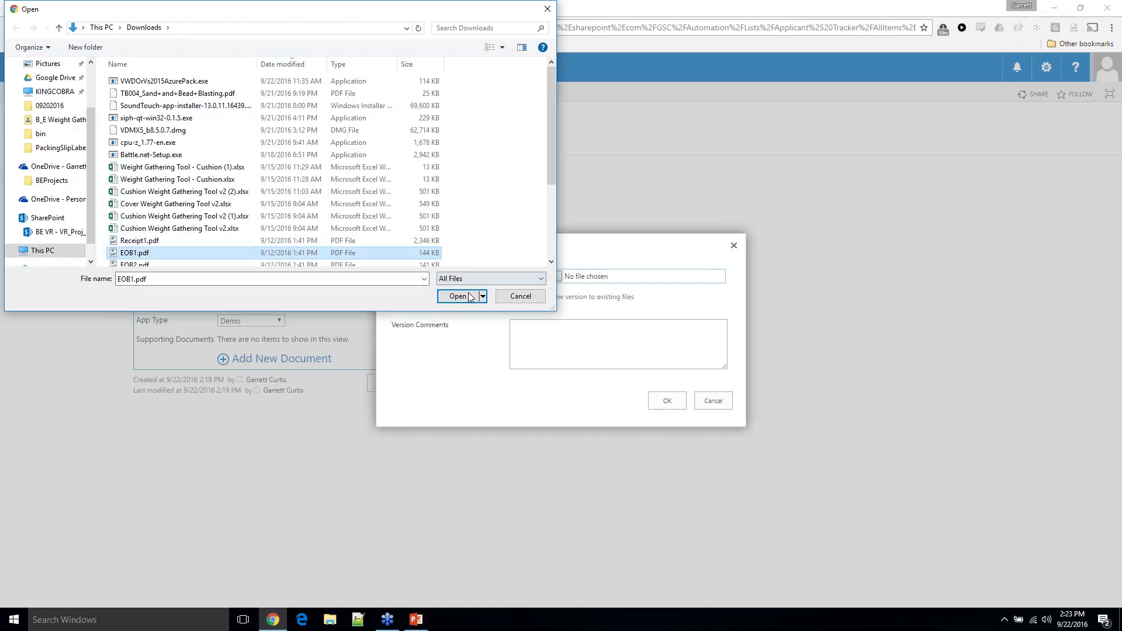
pyautogui.click(458, 296)
pyautogui.click(665, 402)
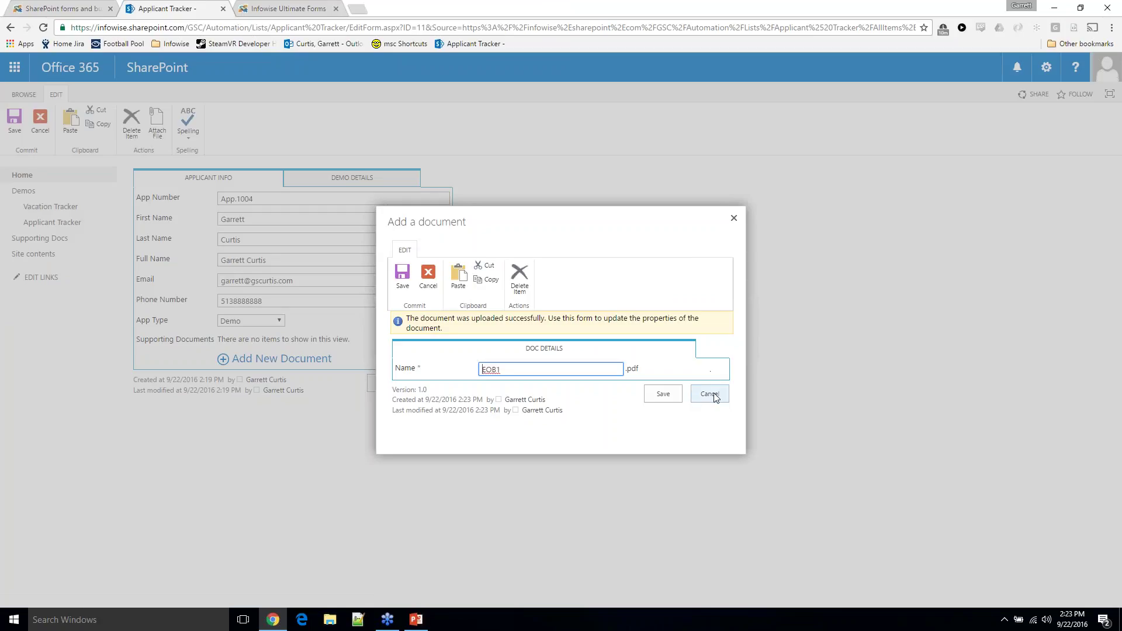
pyautogui.click(709, 393)
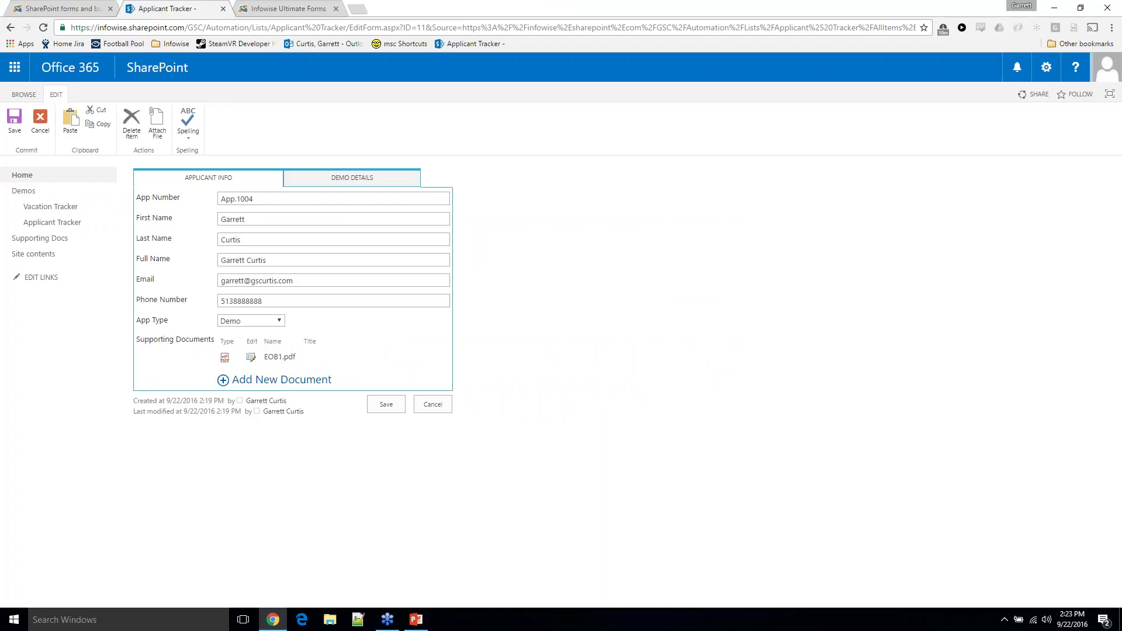
# Upload EOB2.pdf as a second supporting document and close its details unchanged
pyautogui.click(272, 380)
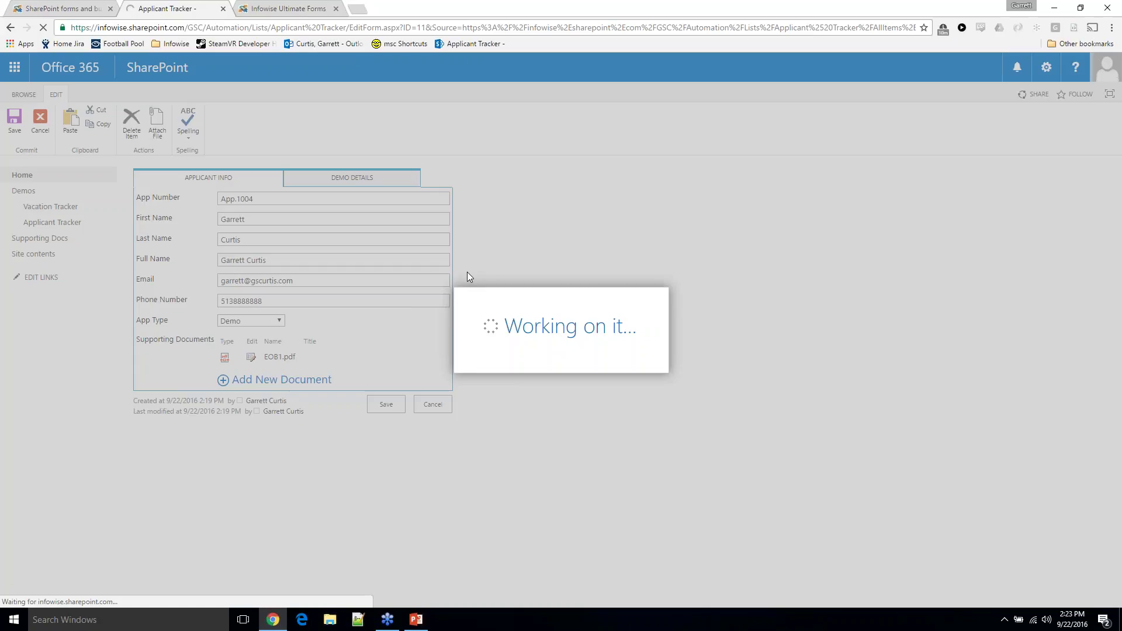
pyautogui.click(533, 276)
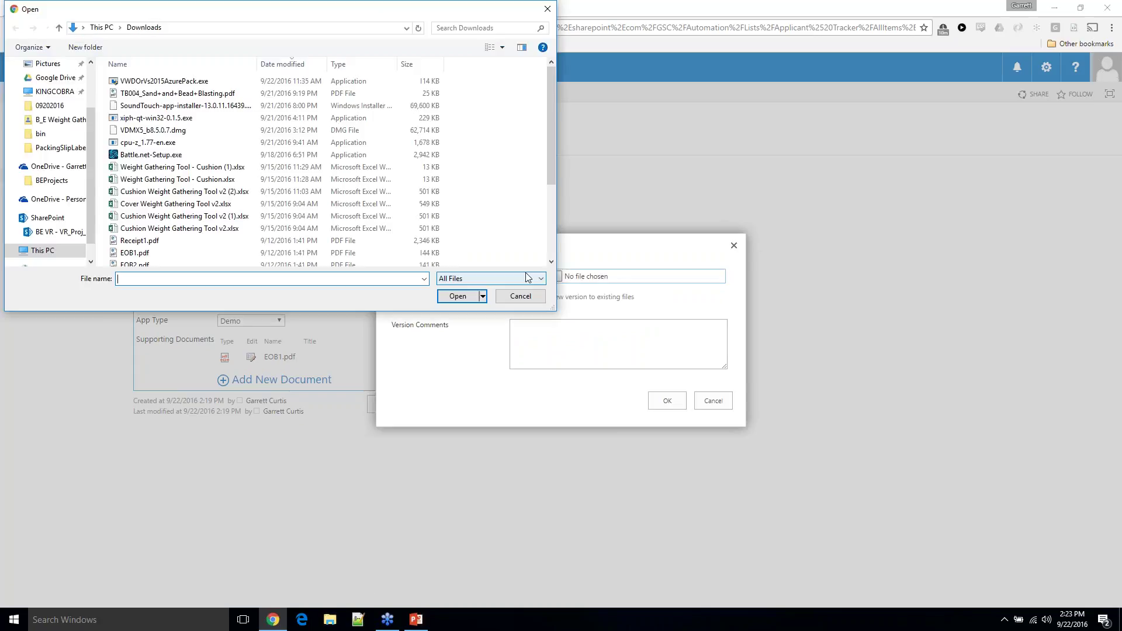
pyautogui.doubleClick(145, 263)
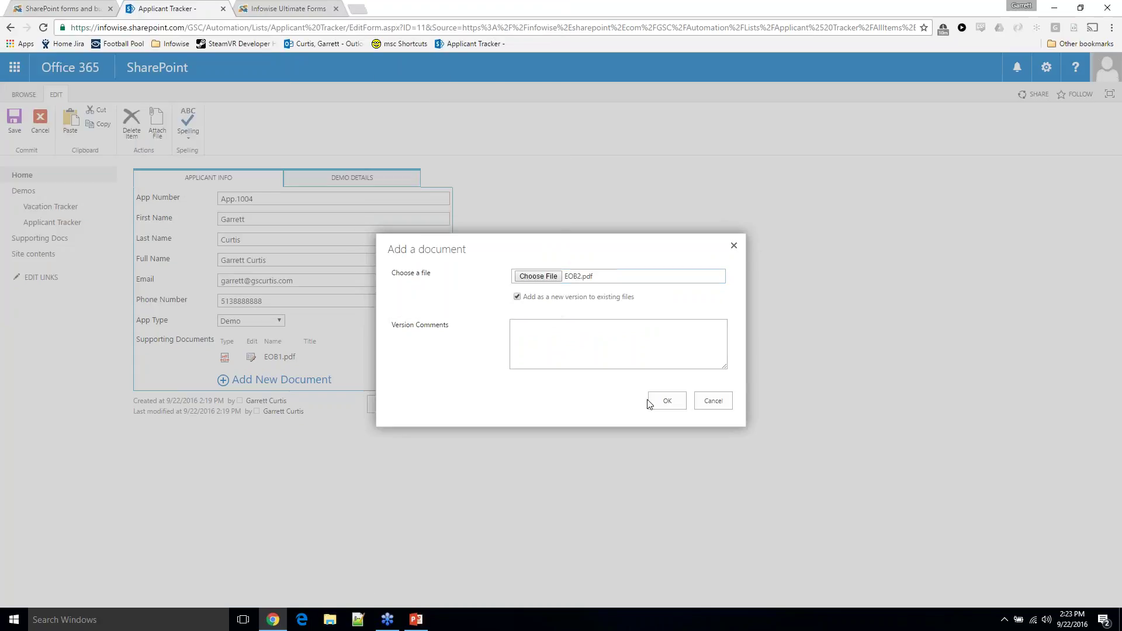
pyautogui.click(677, 408)
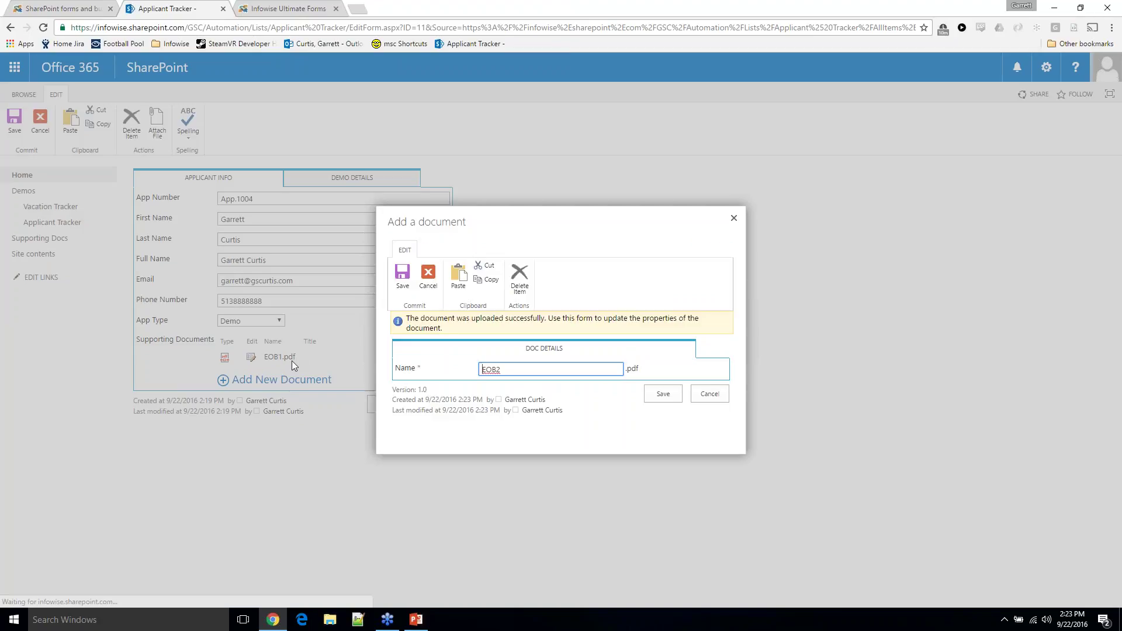
pyautogui.click(699, 395)
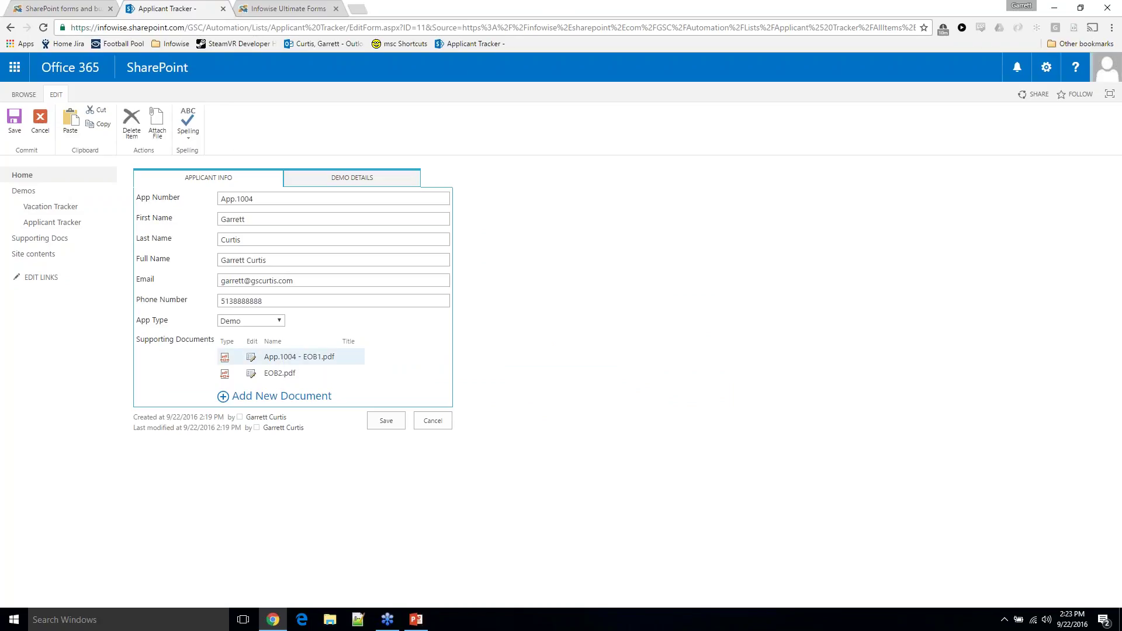
# Reload App.1004's edit form to show App.1004 - EOB1.pdf and App.1004 - EOB2.pdf, then save
pyautogui.press('Tab')
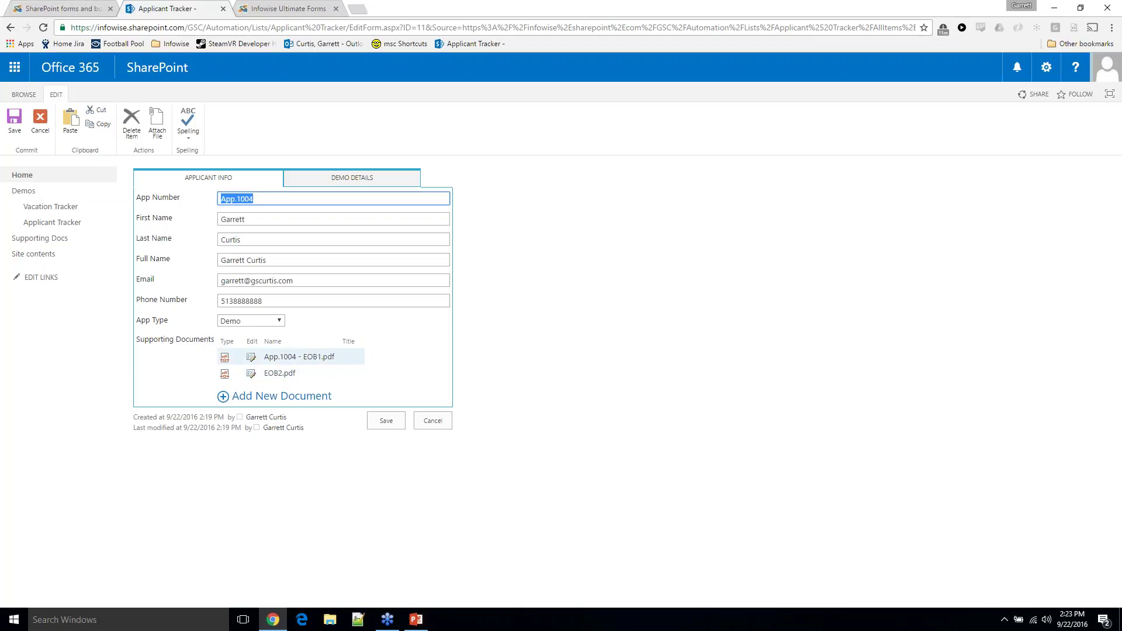
pyautogui.click(42, 28)
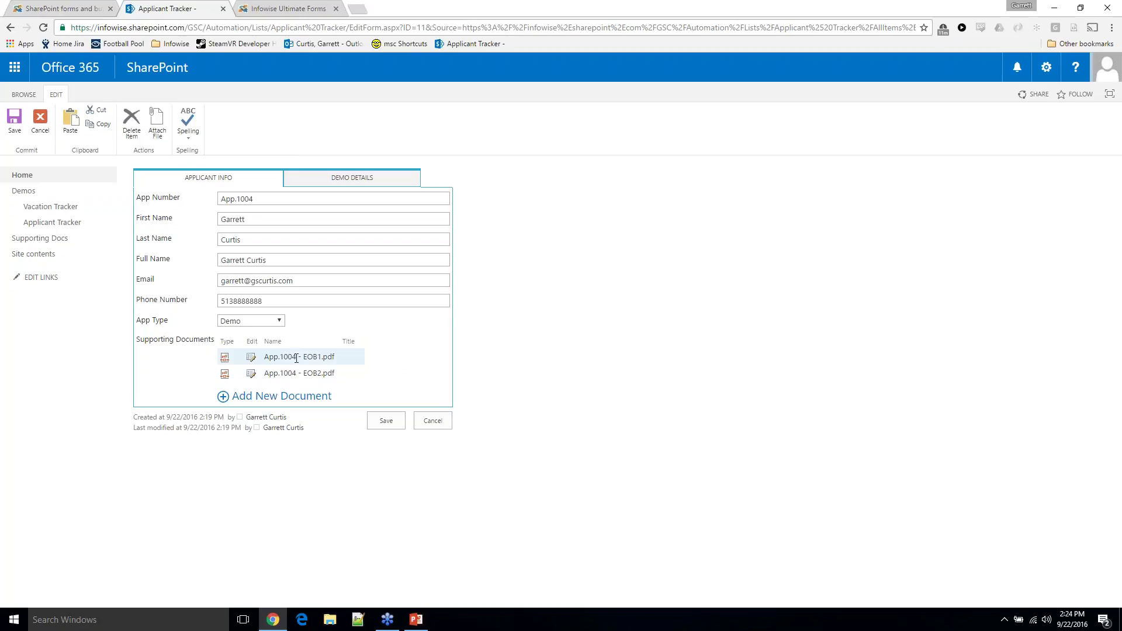
pyautogui.click(391, 423)
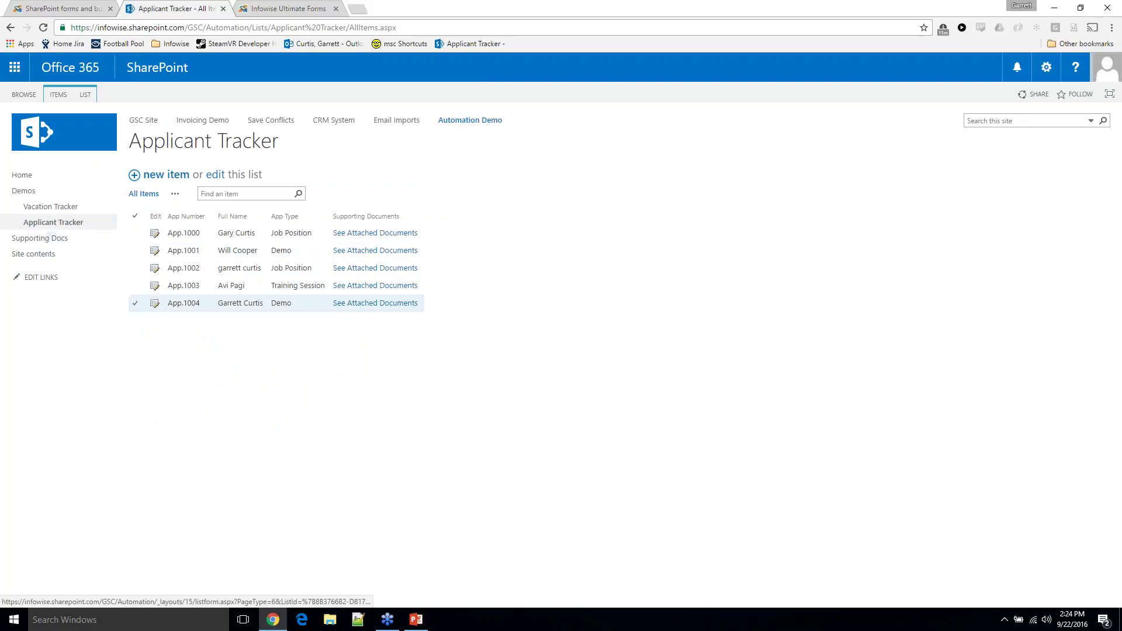
# View App.1004's attached documents and inspect App.1004 - EOB1.pdf's properties without changes
pyautogui.click(363, 303)
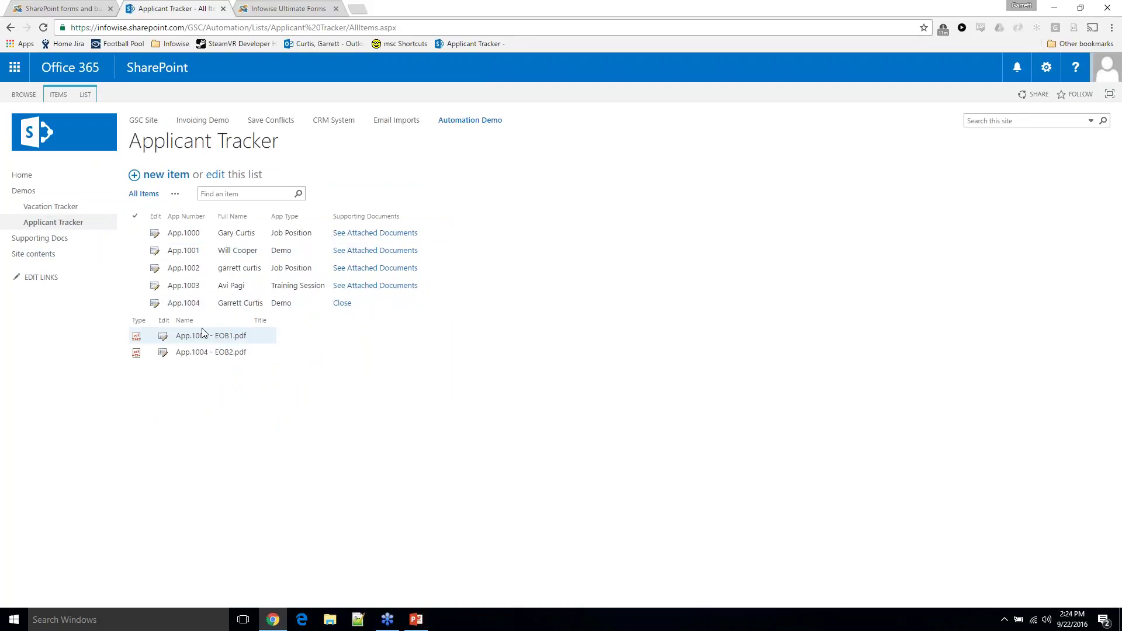
pyautogui.click(159, 340)
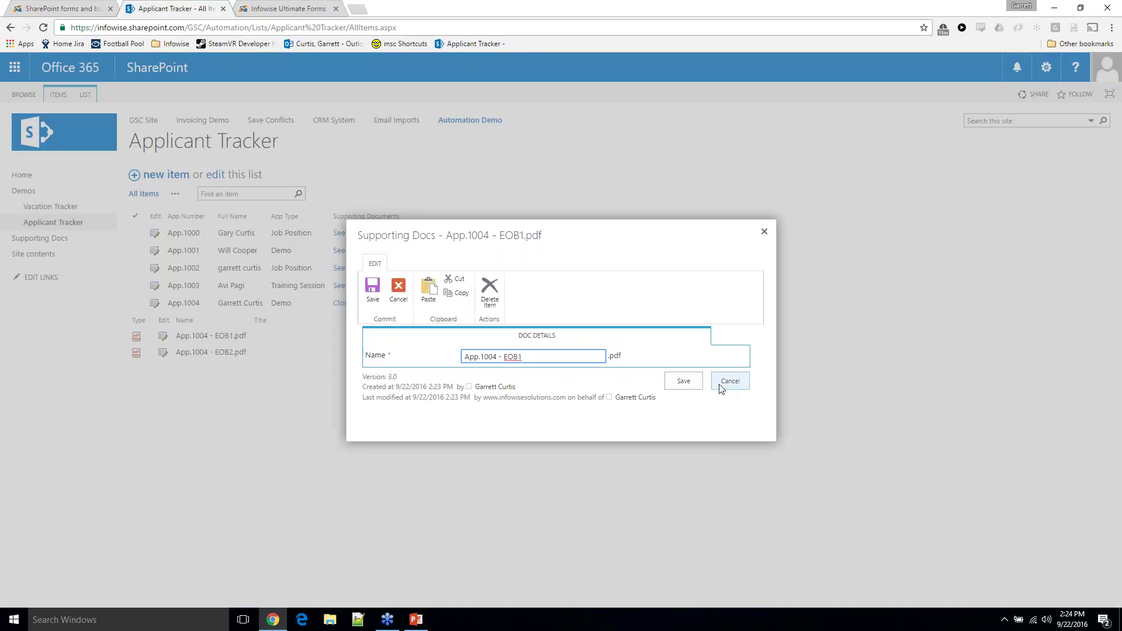
pyautogui.click(728, 382)
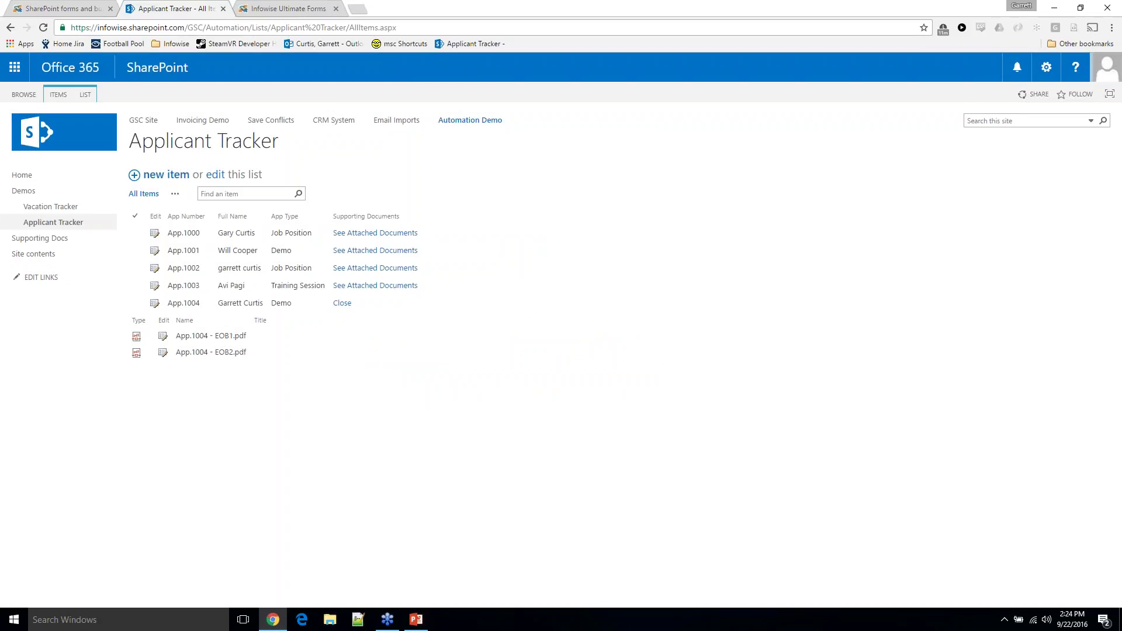
# Open the Supporting Docs library and switch it to classic SharePoint view
pyautogui.click(66, 242)
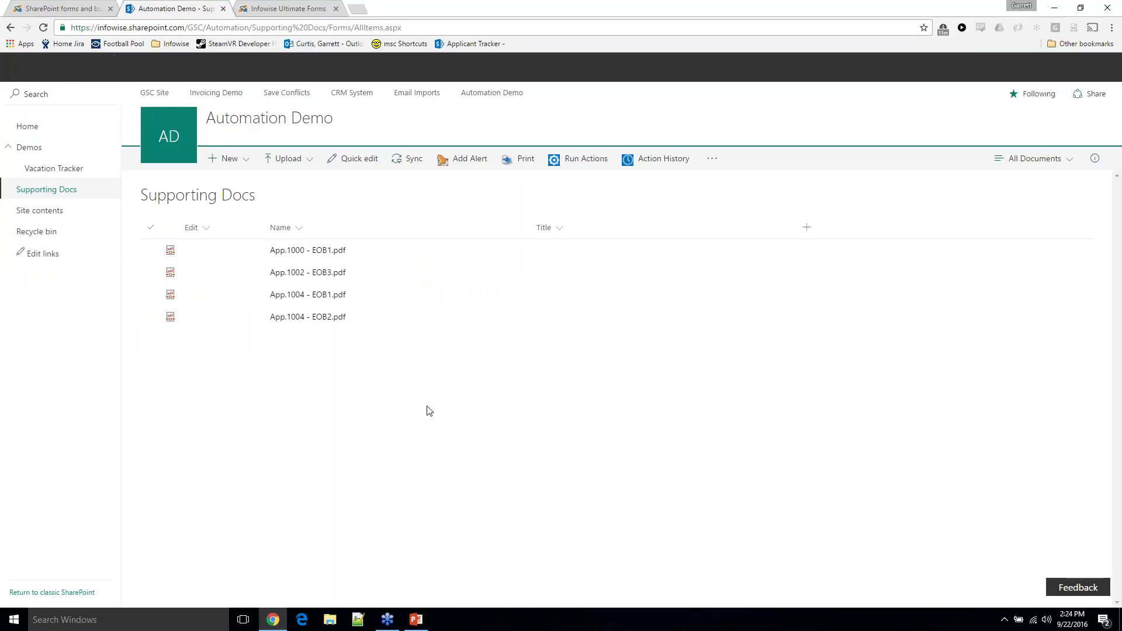
pyautogui.click(55, 591)
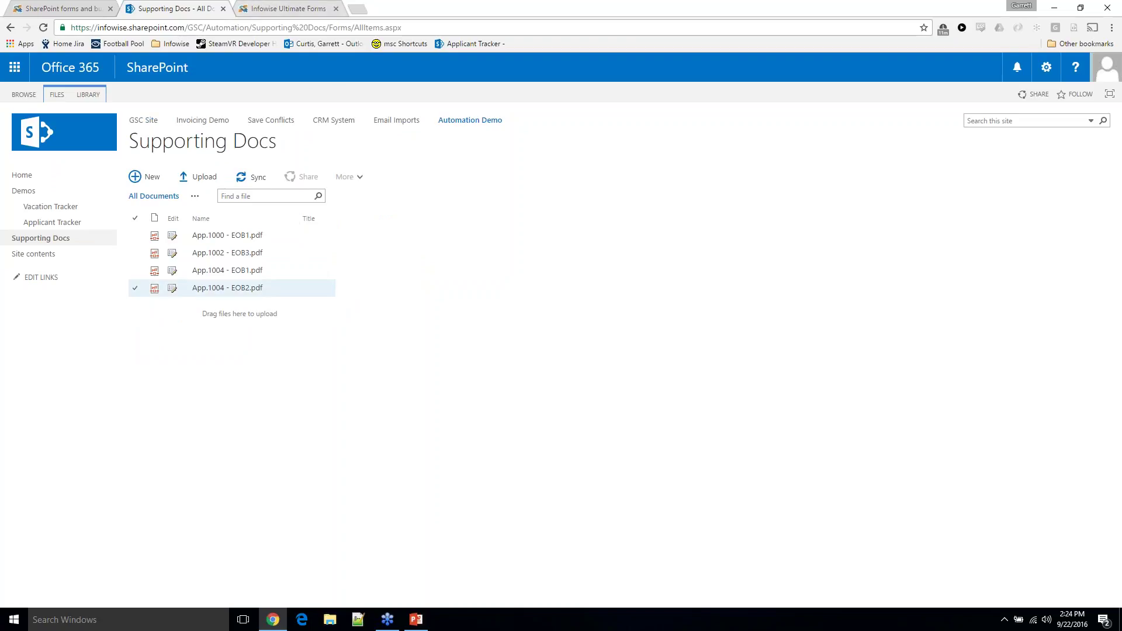
pyautogui.click(299, 13)
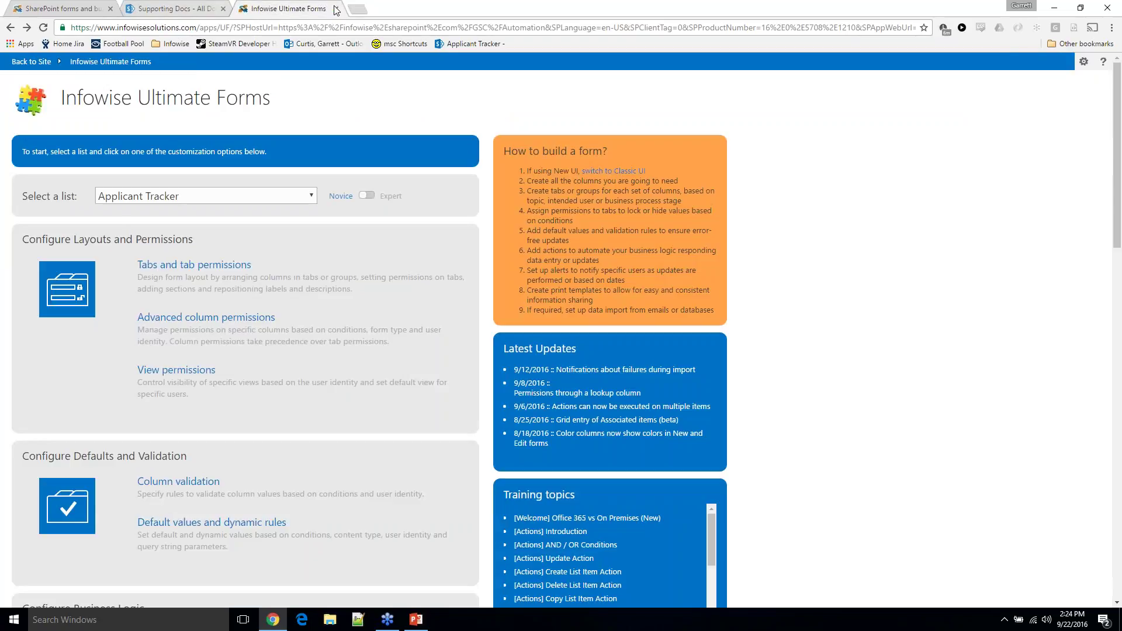
pyautogui.click(186, 7)
pyautogui.rightClick(185, 7)
# Duplicate the Supporting Docs tab and open its Ultimate Forms Actions page from the LIBRARY ribbon
pyautogui.click(212, 43)
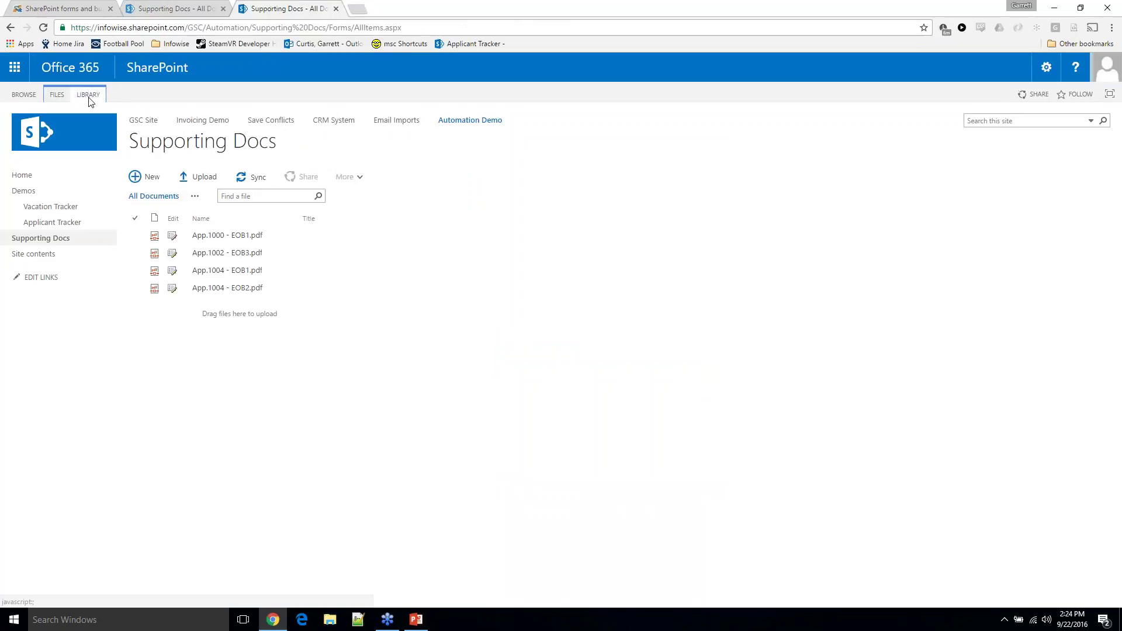
pyautogui.click(88, 94)
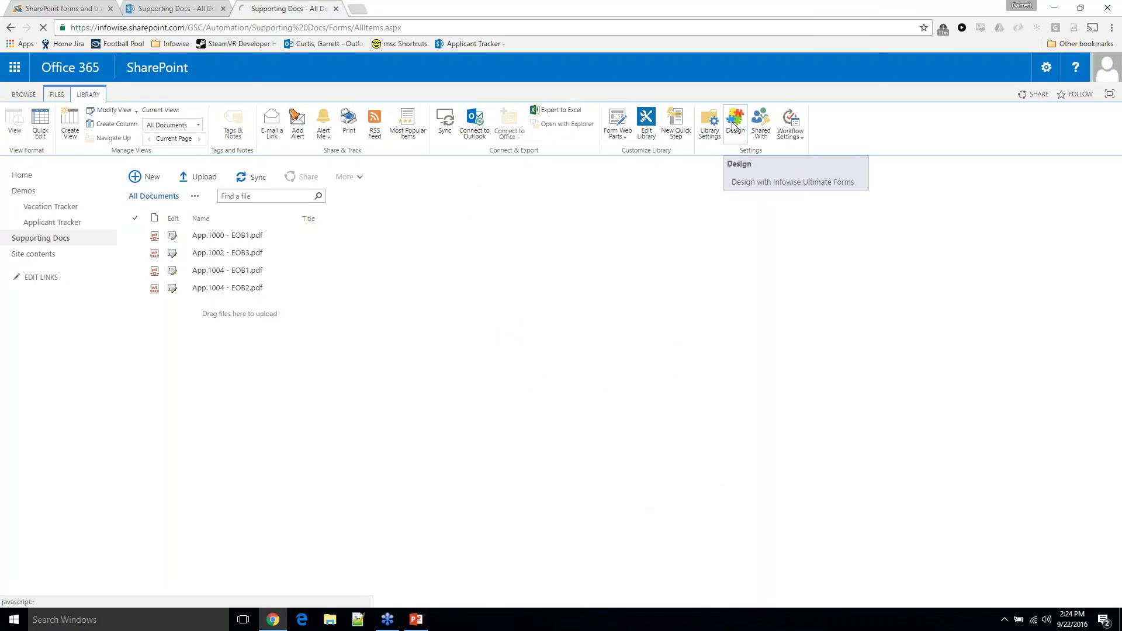
pyautogui.click(735, 125)
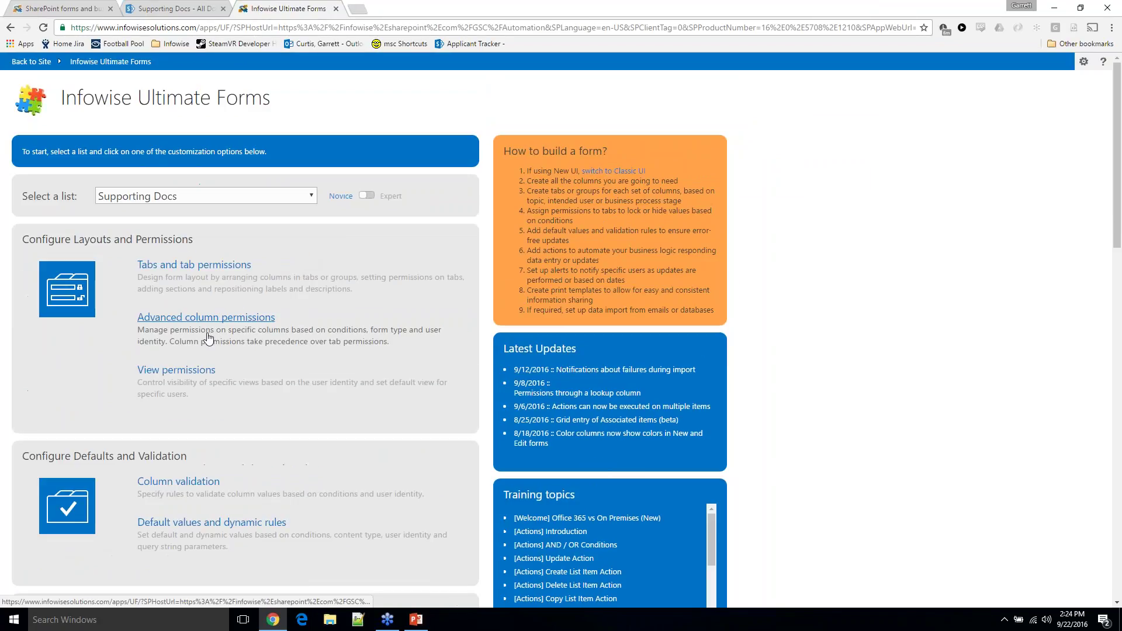
pyautogui.scroll(-5, 206, 338)
pyautogui.scroll(-1, 207, 337)
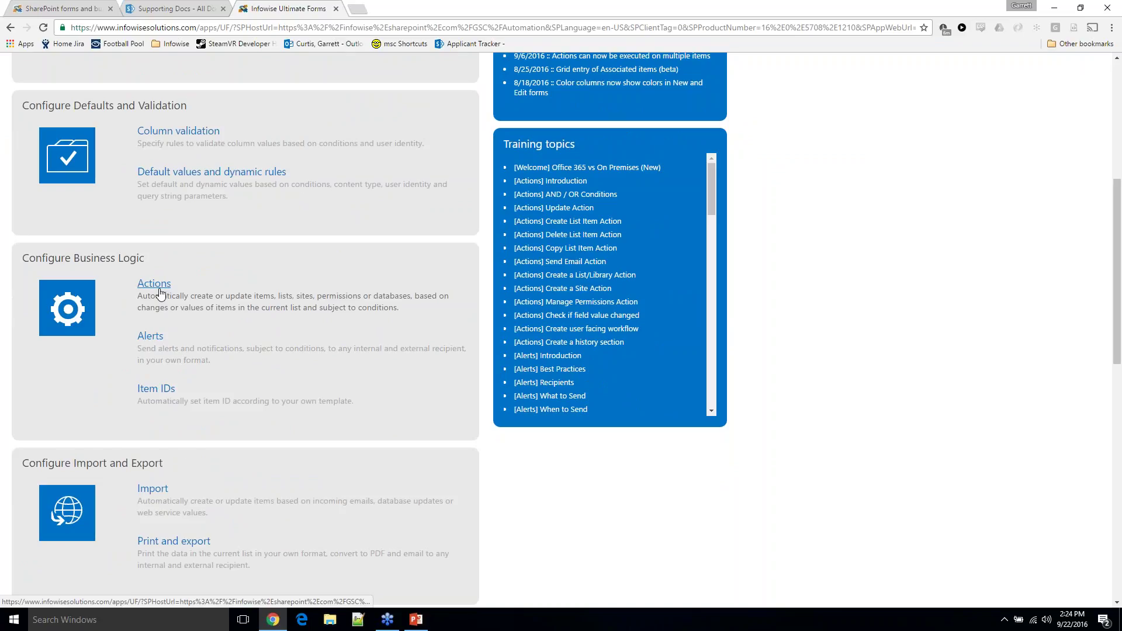
pyautogui.click(160, 292)
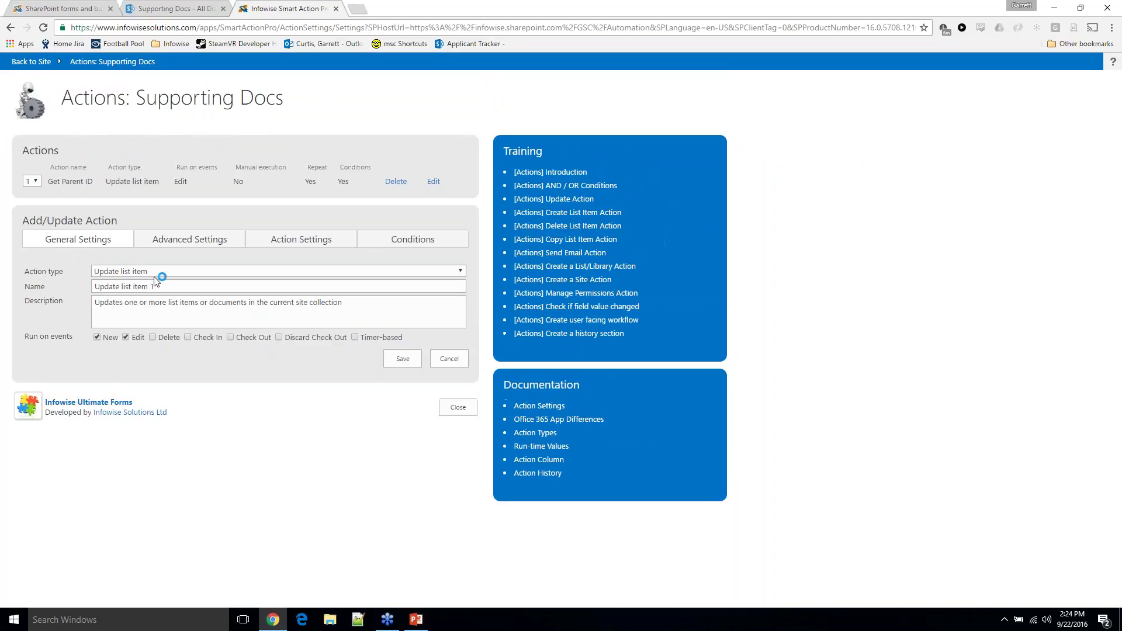
# Check the action types and the Get Parent ID action's value settings, then return to Supporting Docs
pyautogui.click(154, 272)
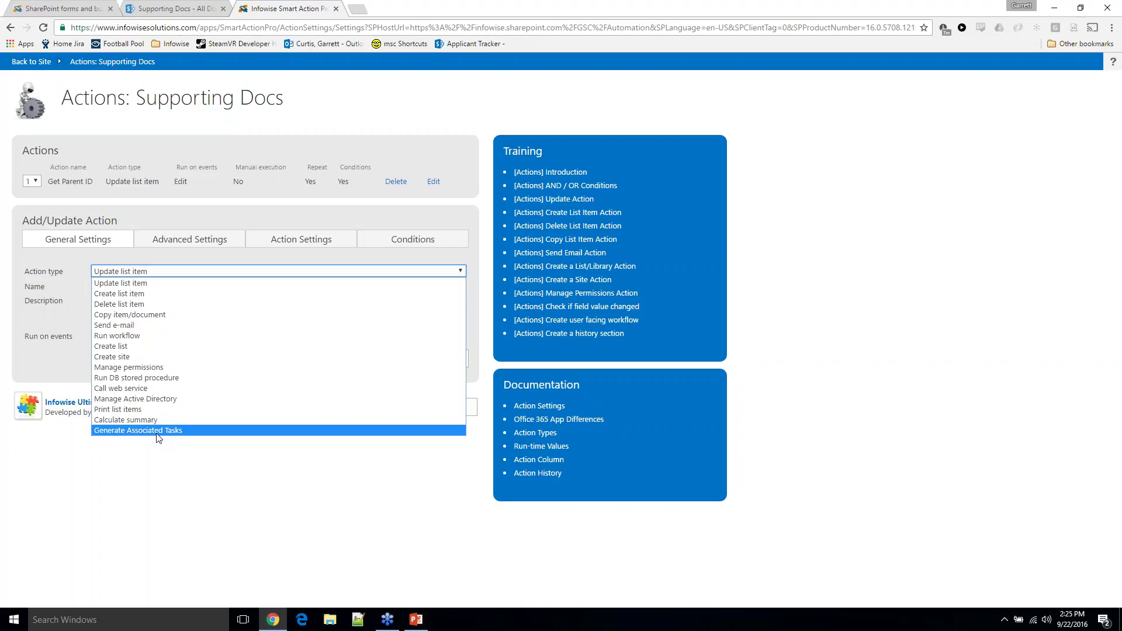
pyautogui.click(150, 465)
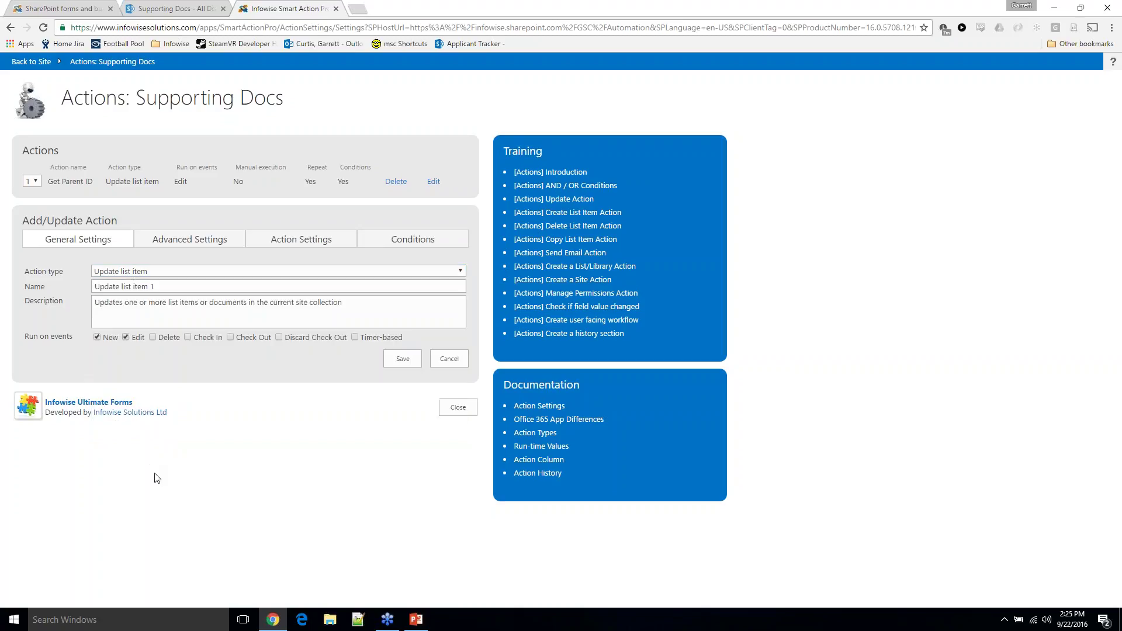
pyautogui.click(434, 183)
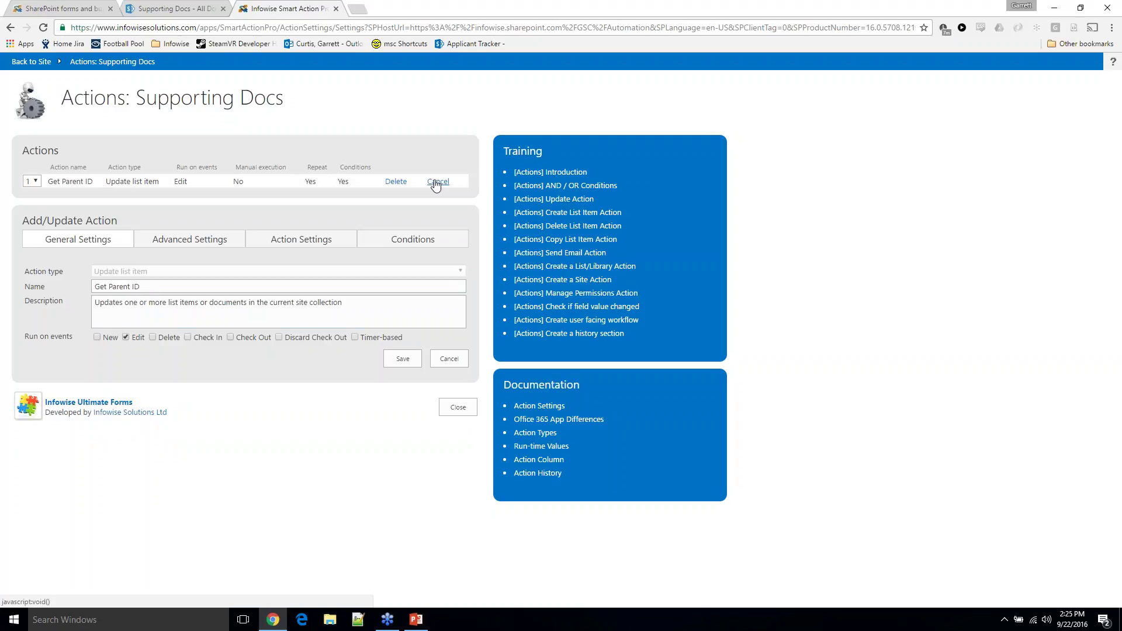
pyautogui.click(195, 239)
pyautogui.click(270, 239)
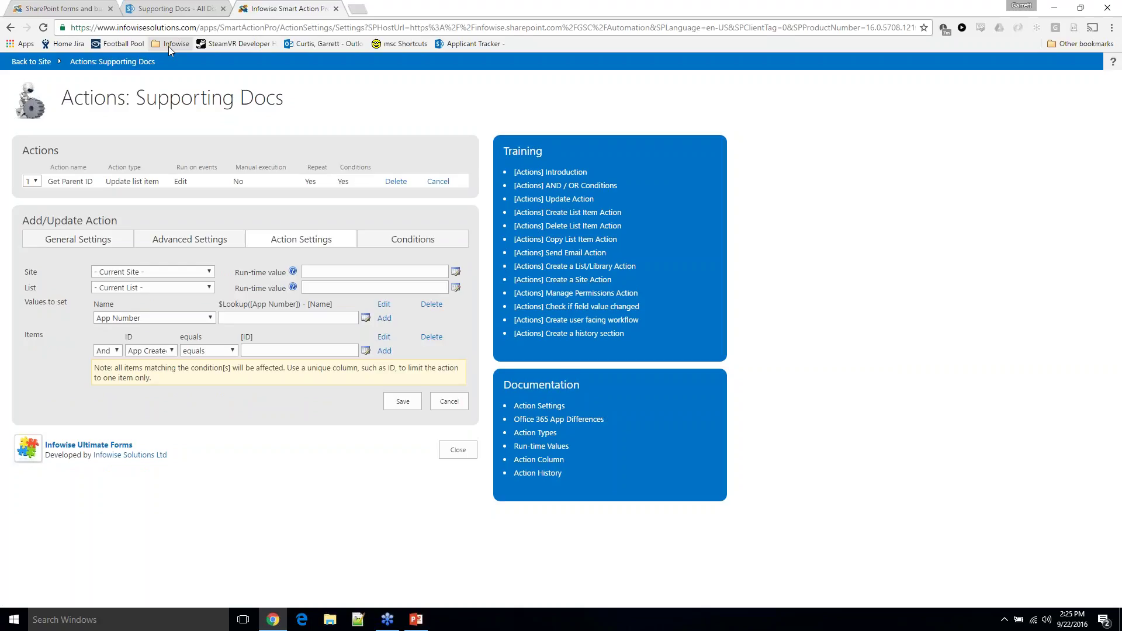
pyautogui.click(174, 8)
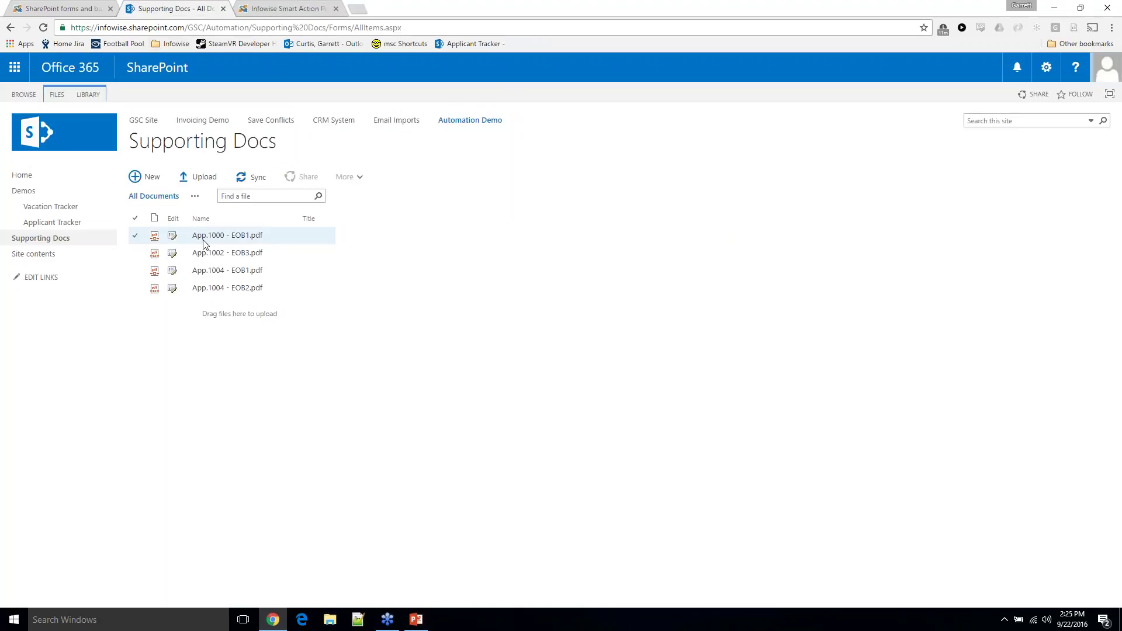
# Compare the App.1000 file name prefix with the Name and $Lookup([App Number]) naming formula
pyautogui.moveTo(193, 236); pyautogui.dragTo(228, 238)
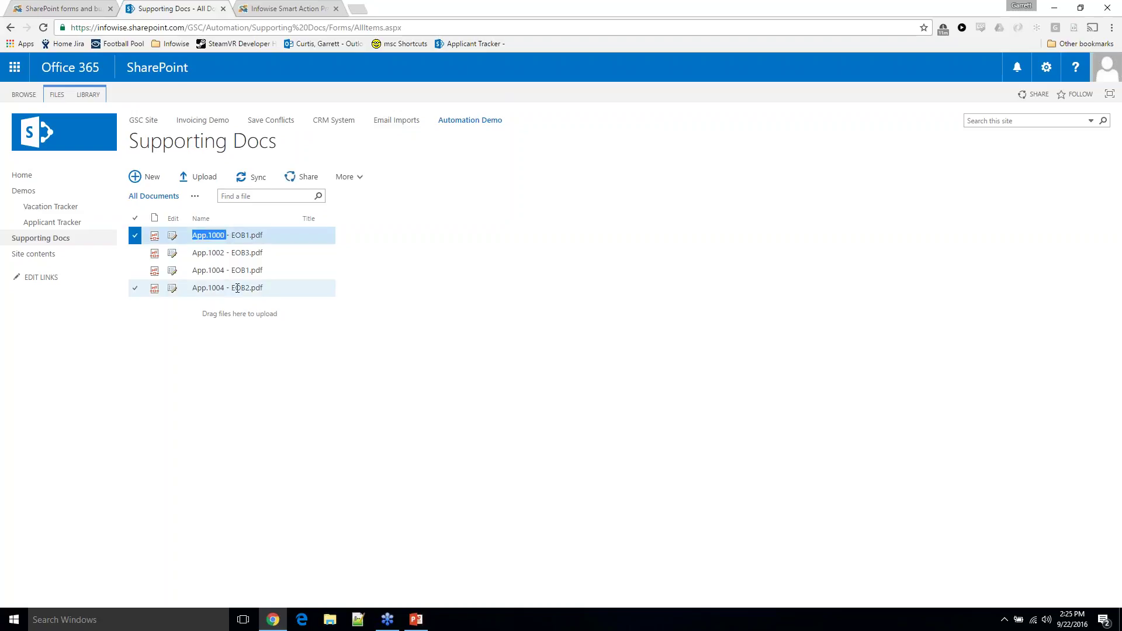
pyautogui.moveTo(194, 235); pyautogui.dragTo(236, 239)
pyautogui.click(236, 239)
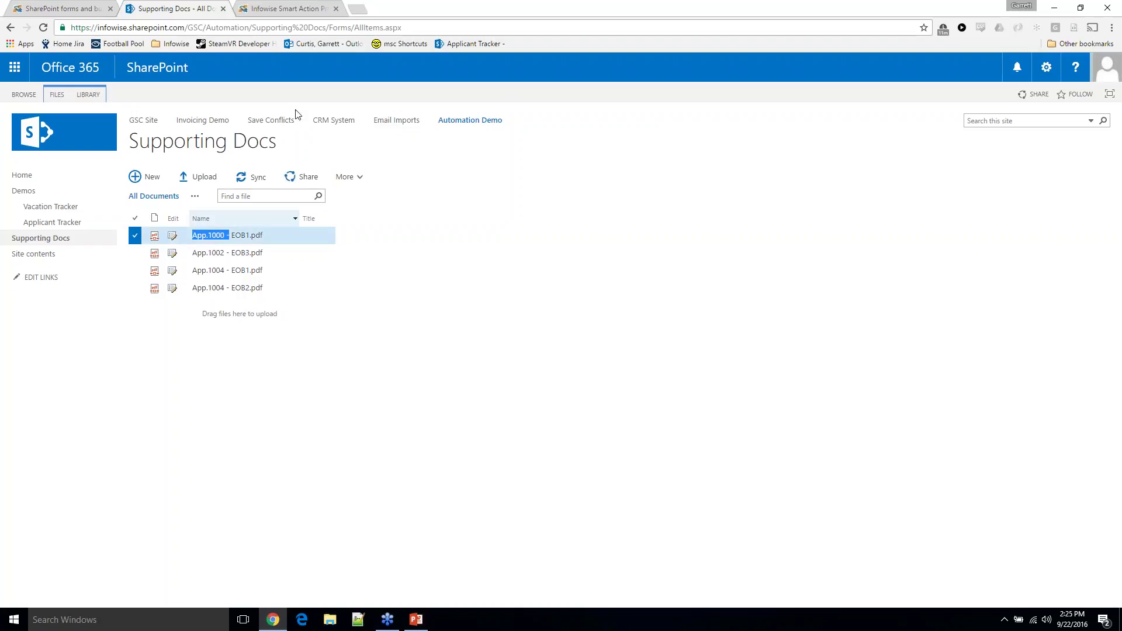
pyautogui.click(310, 10)
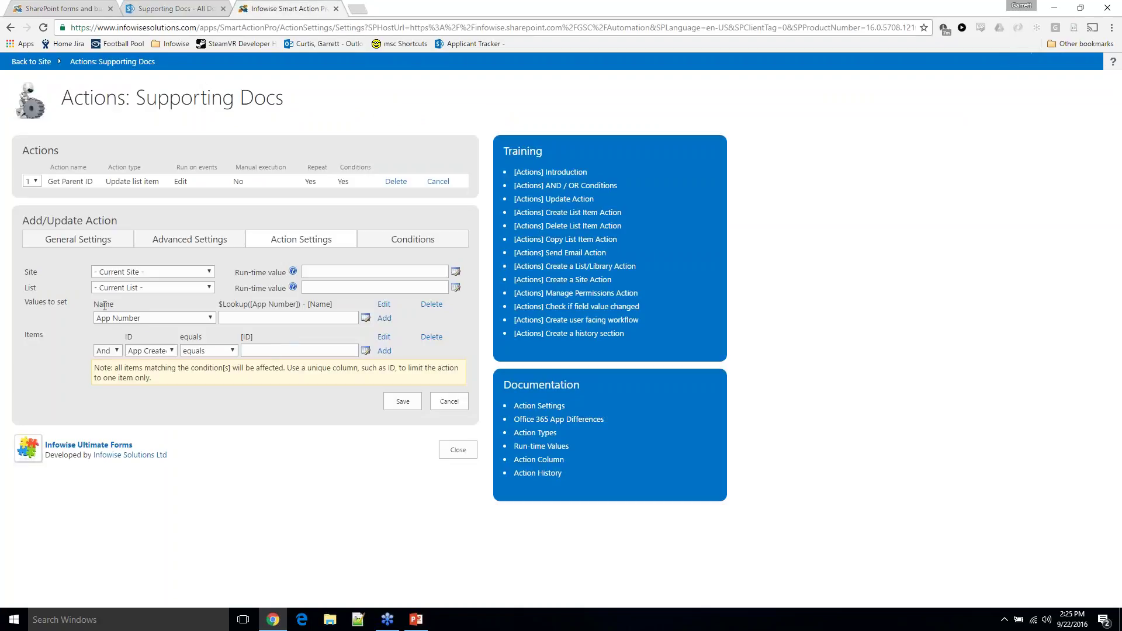
pyautogui.moveTo(94, 304); pyautogui.dragTo(115, 304)
pyautogui.moveTo(219, 303); pyautogui.dragTo(300, 304)
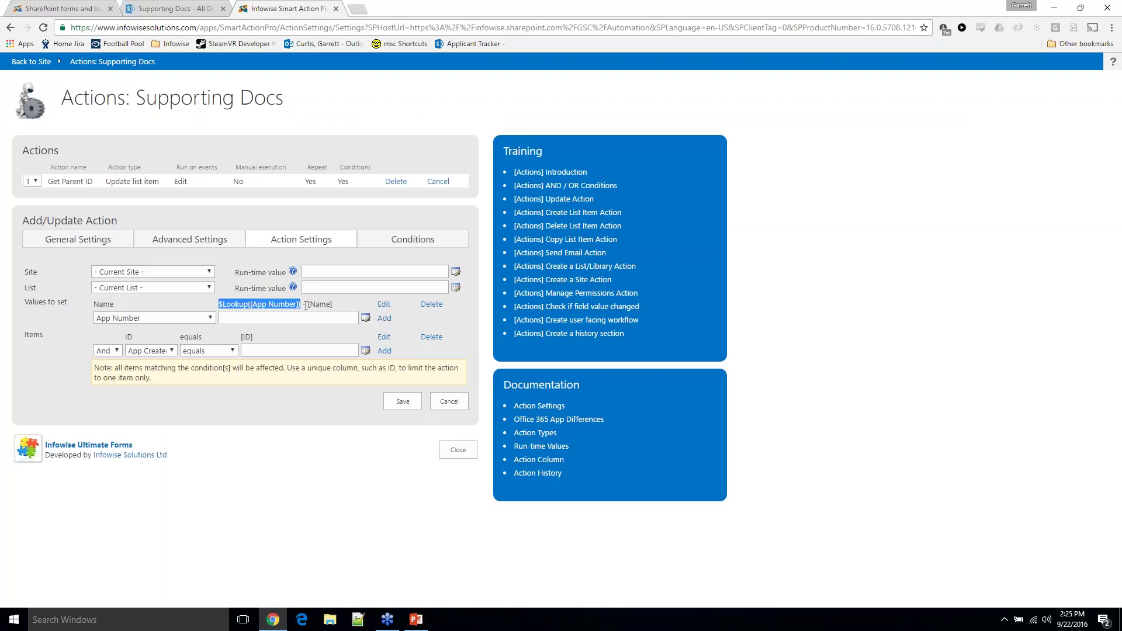
# Duplicate the Supporting Docs tab and open the Applicant Tracker list from the left navigation
pyautogui.click(175, 9)
pyautogui.rightClick(193, 7)
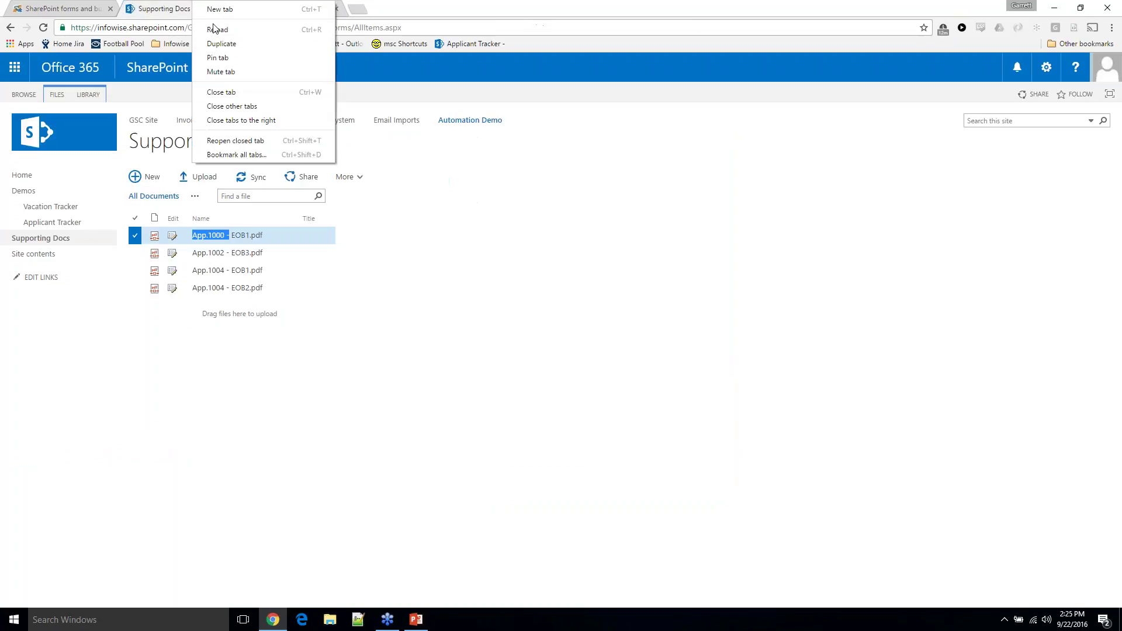
pyautogui.click(220, 44)
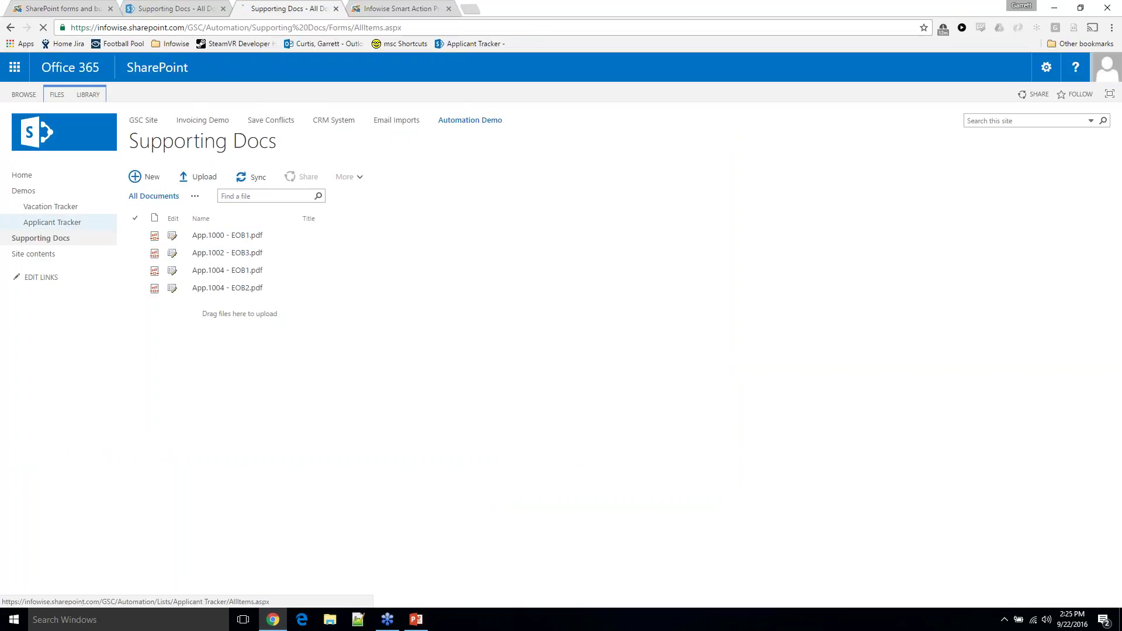
pyautogui.click(64, 222)
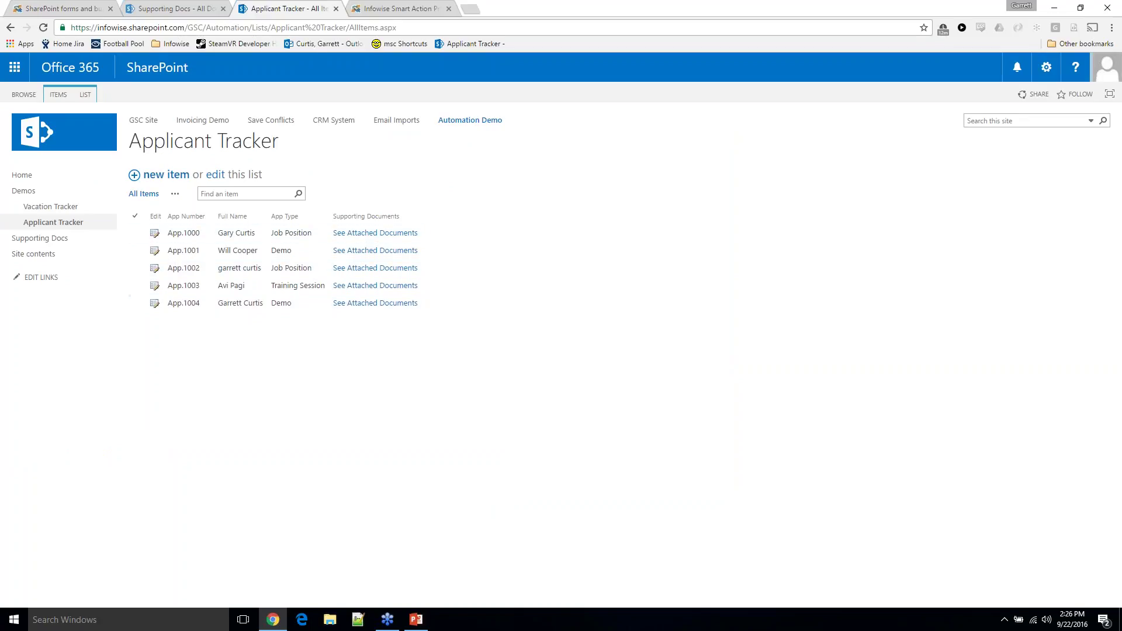
# Review the Get Parent ID action's General Settings and Conditions for Supporting Docs, then close the Smart Action settings
pyautogui.click(383, 8)
pyautogui.click(241, 316)
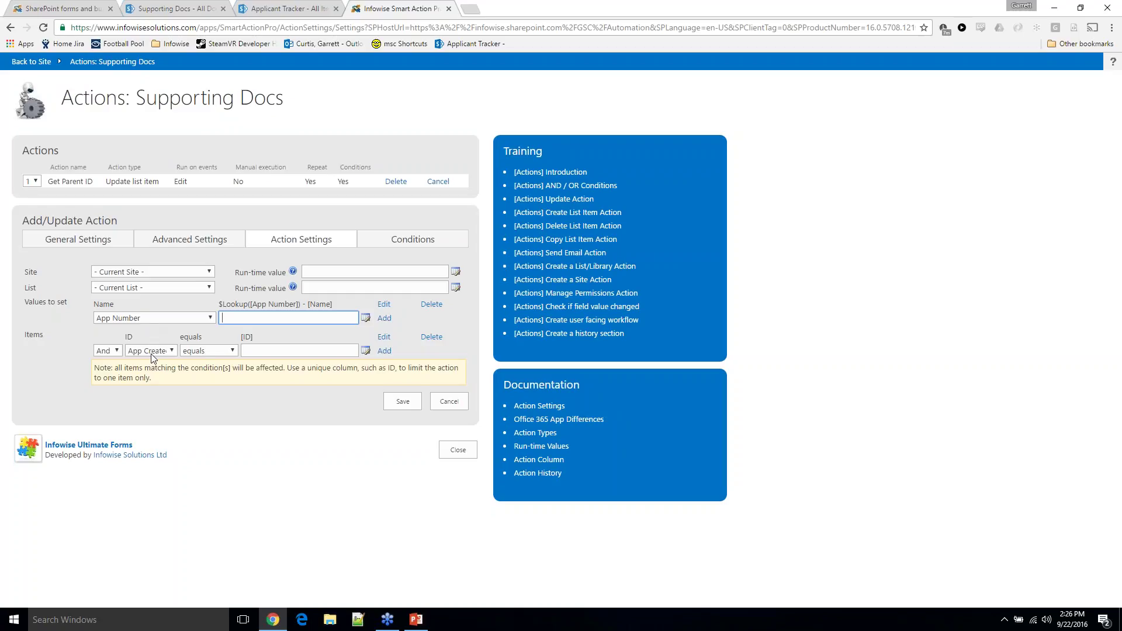
pyautogui.click(87, 246)
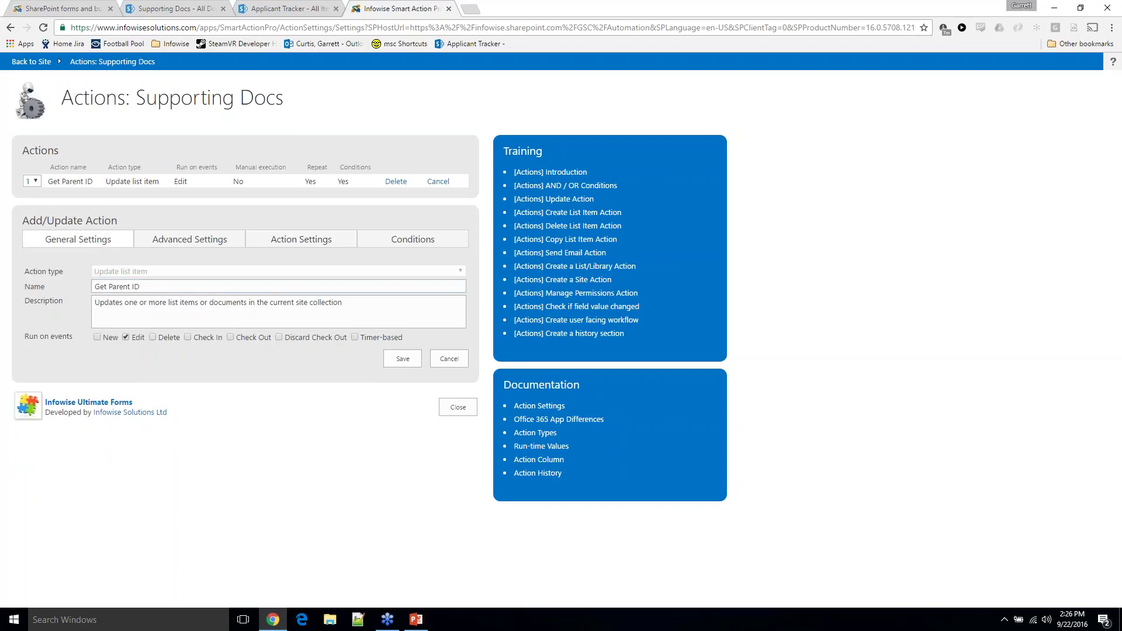
pyautogui.click(401, 242)
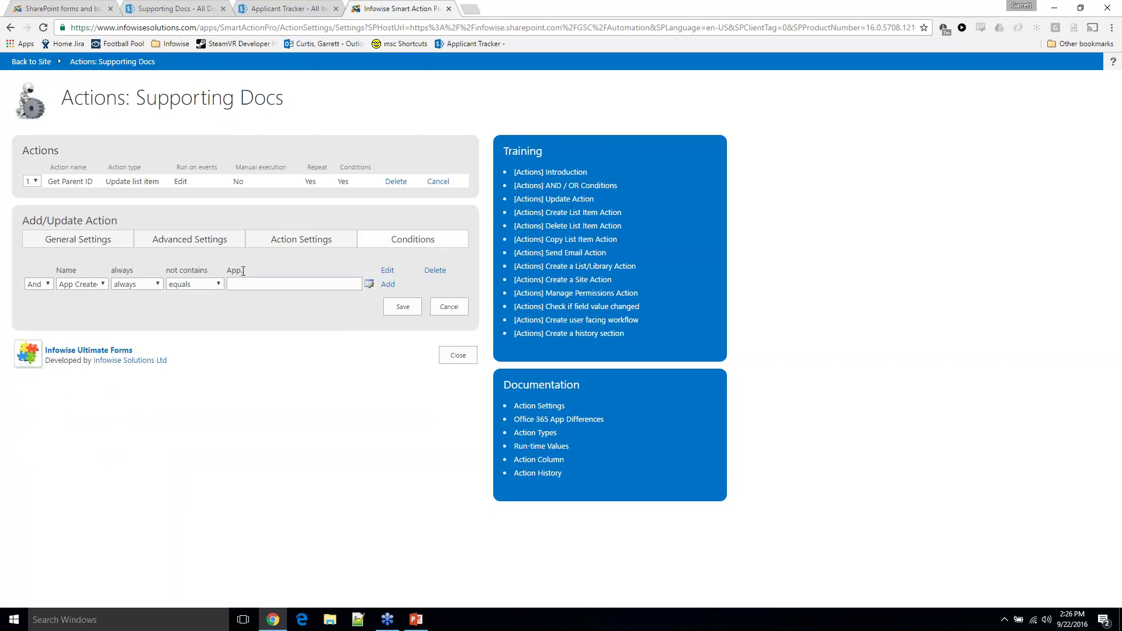
pyautogui.click(199, 9)
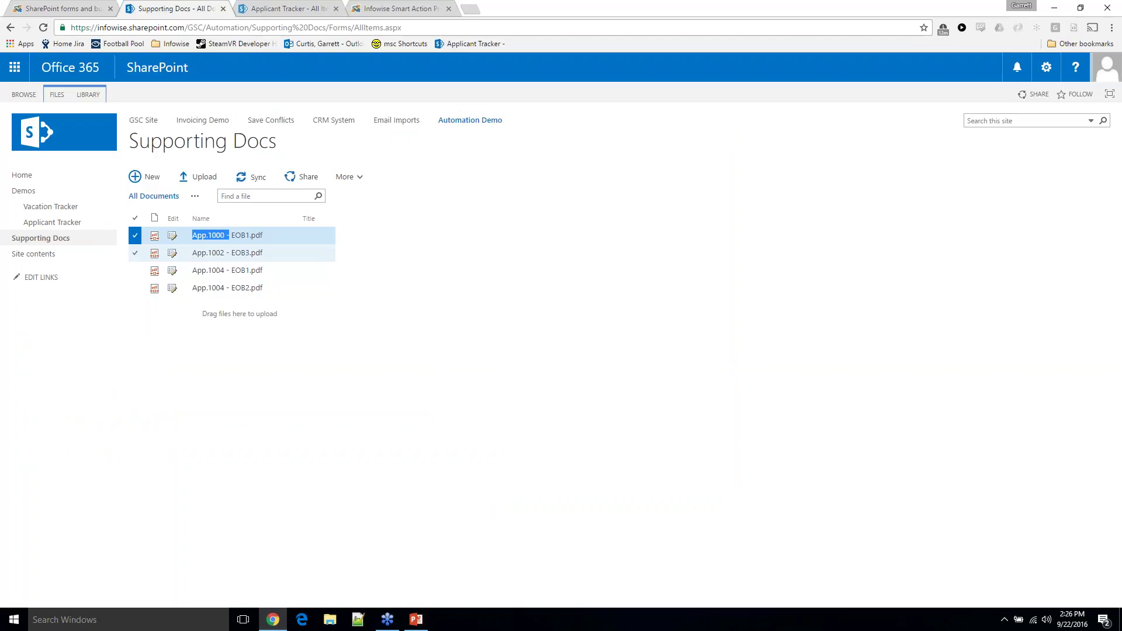
pyautogui.click(424, 7)
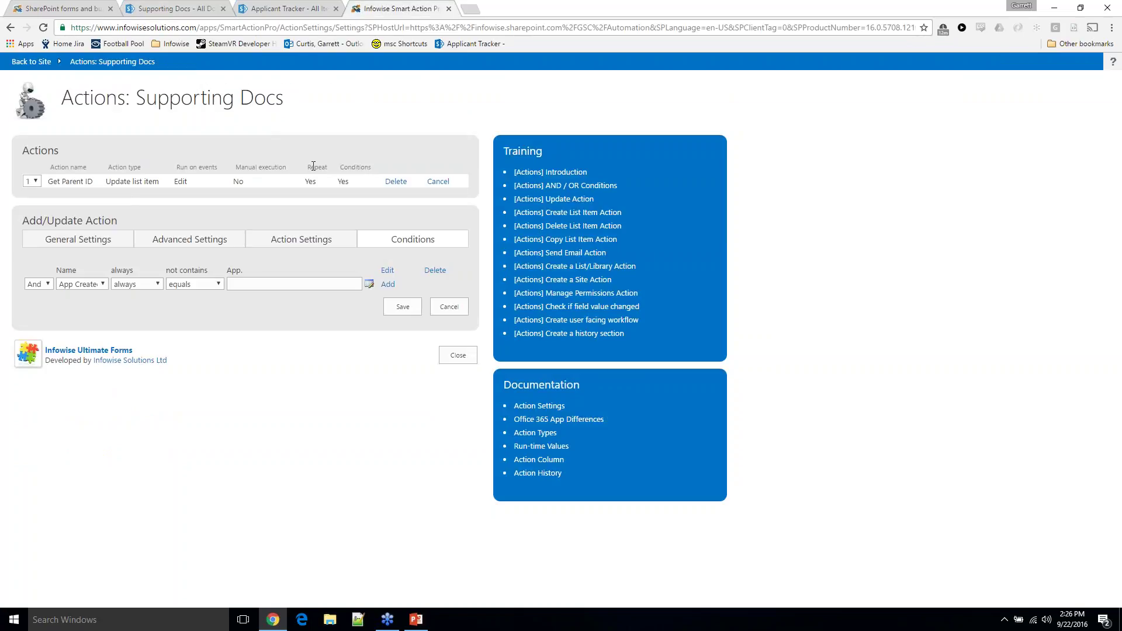
pyautogui.click(75, 249)
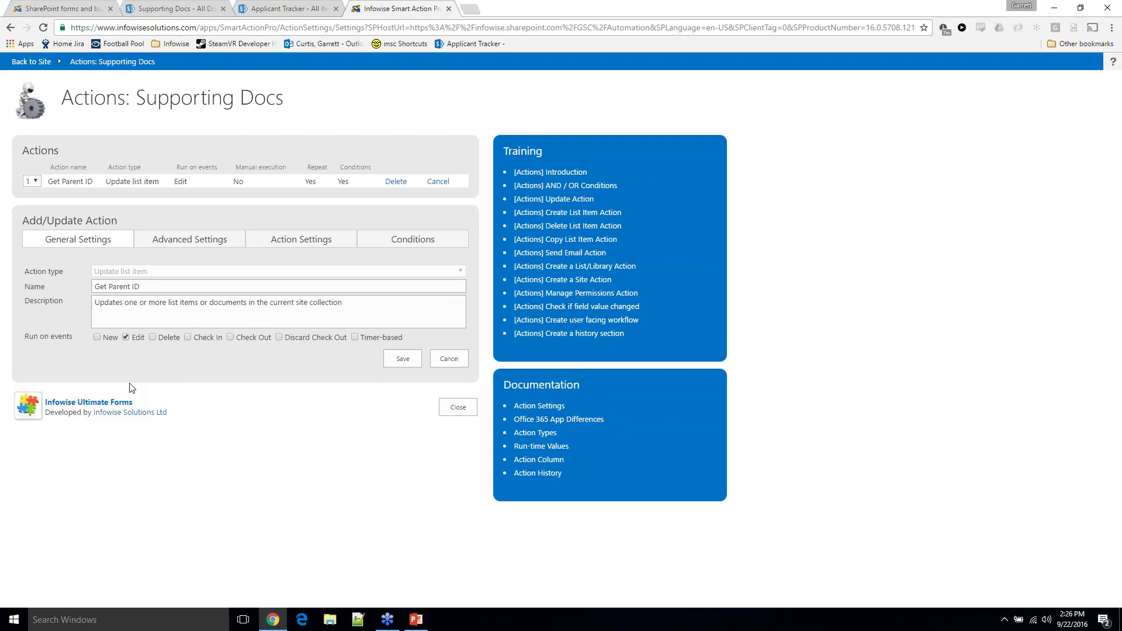
pyautogui.click(449, 9)
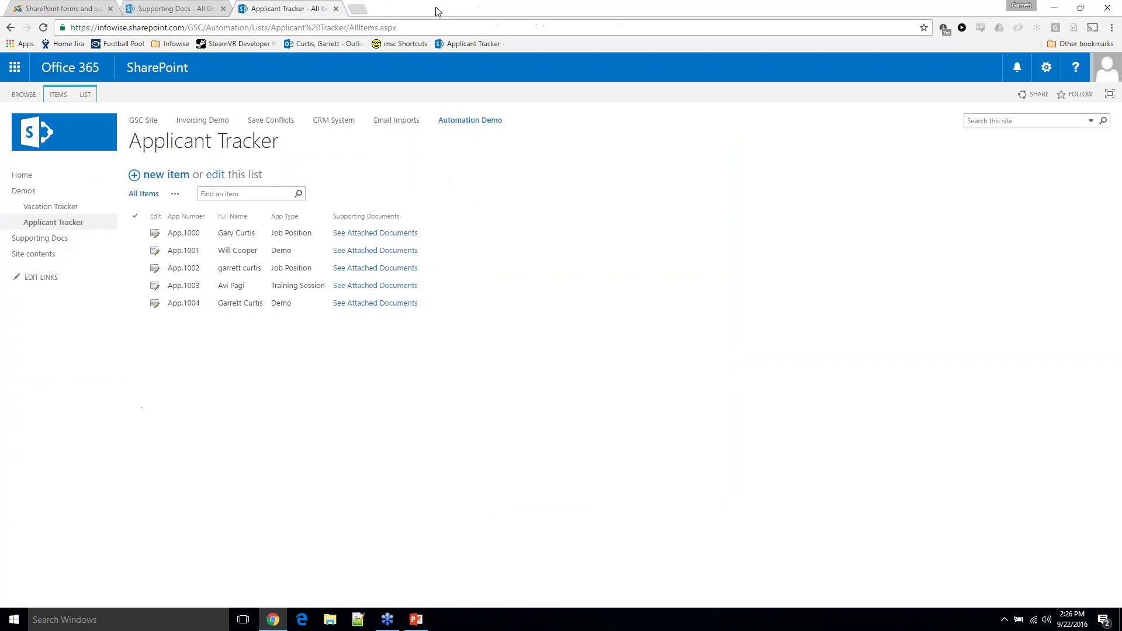
# Go to the Automation Demo home page and open Applicant Tracker in a new tab
pyautogui.click(28, 177)
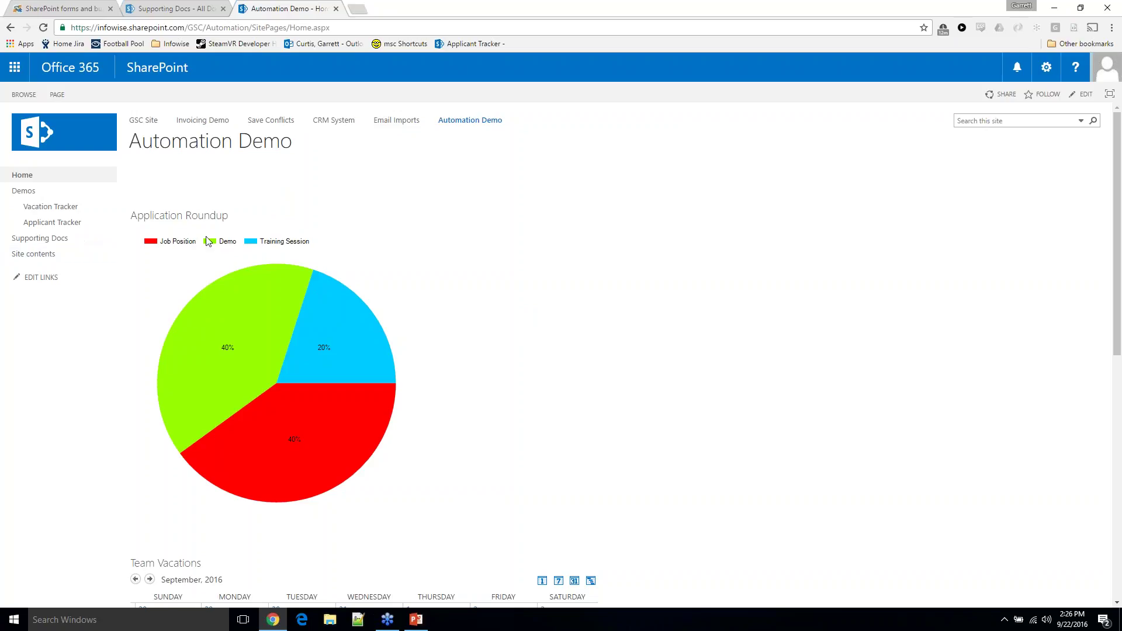
pyautogui.rightClick(75, 223)
pyautogui.click(91, 230)
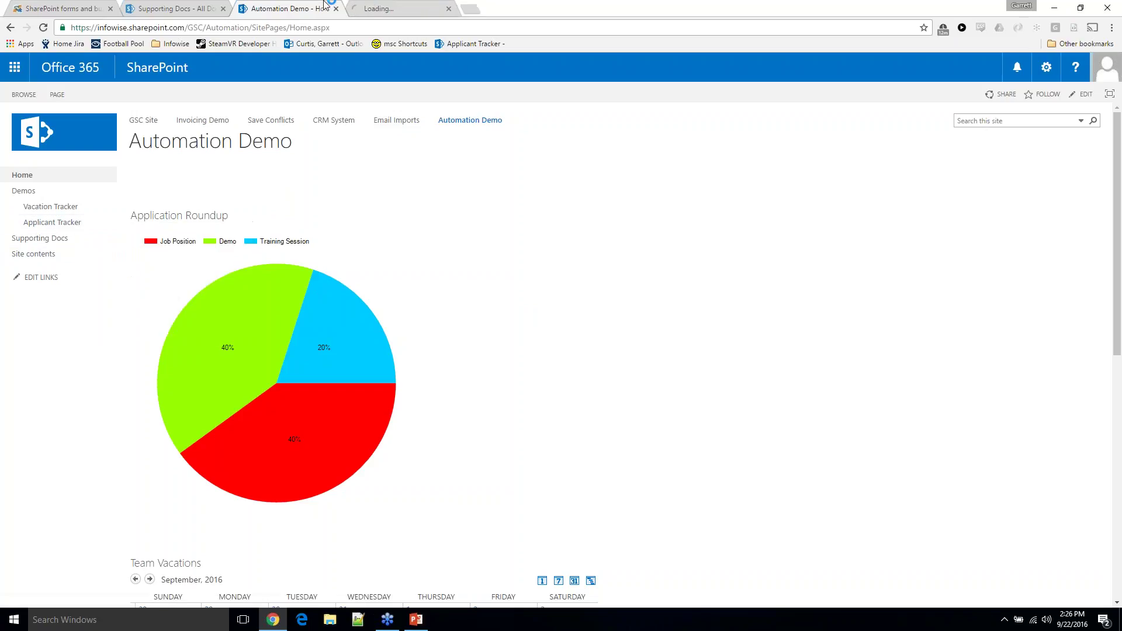
# Compare the Applicant Tracker list with the home page pie chart, then select applicant App.1004
pyautogui.click(387, 9)
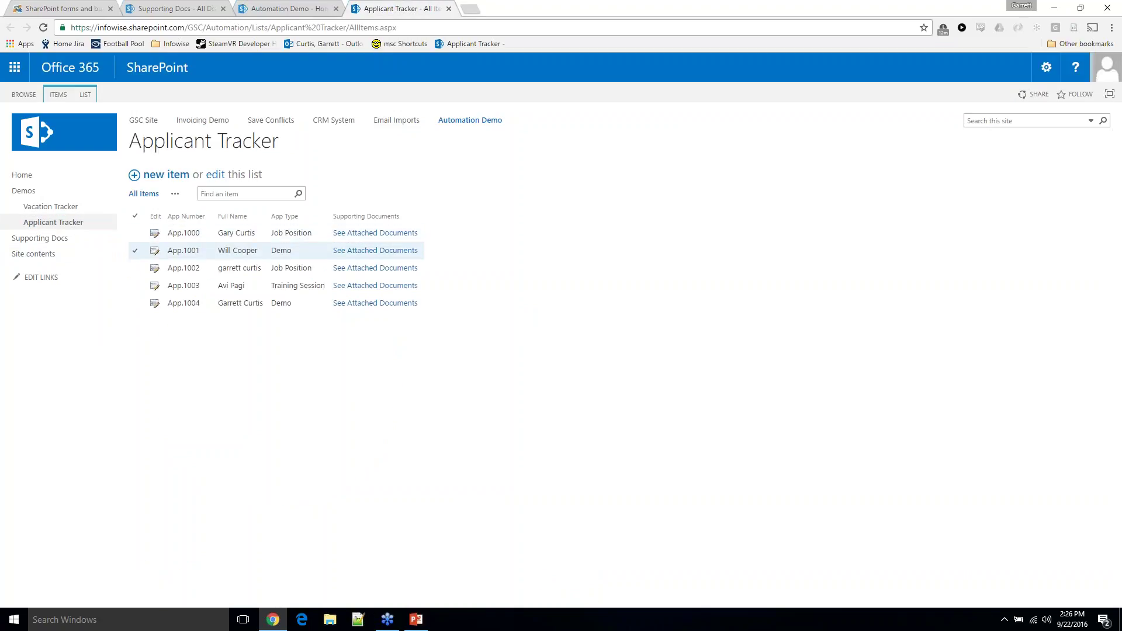
pyautogui.click(279, 6)
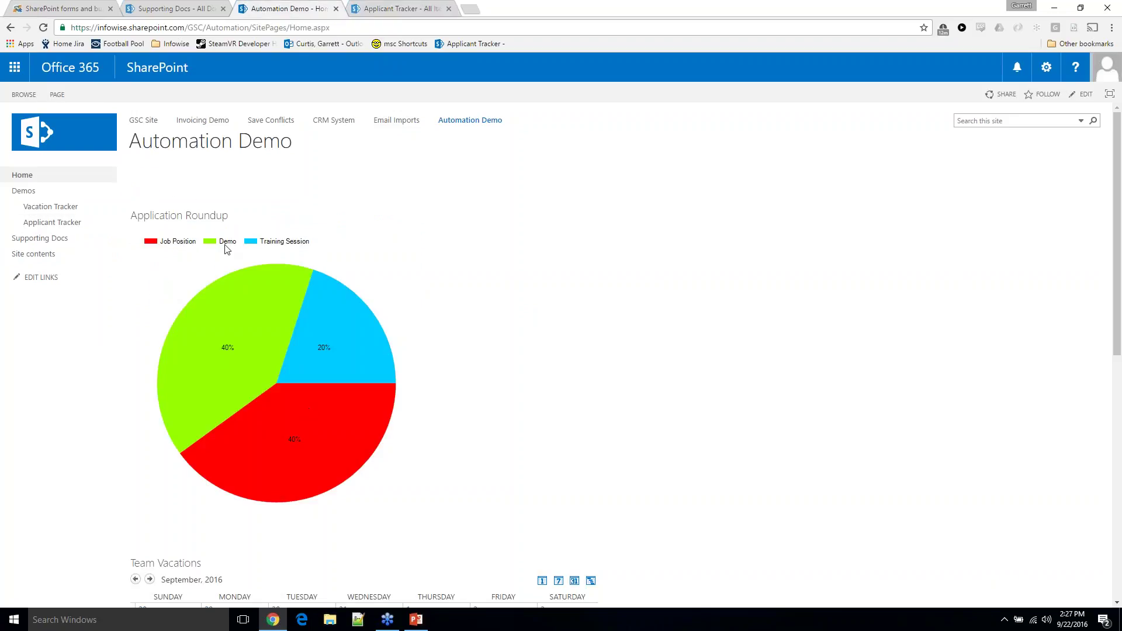
pyautogui.click(290, 399)
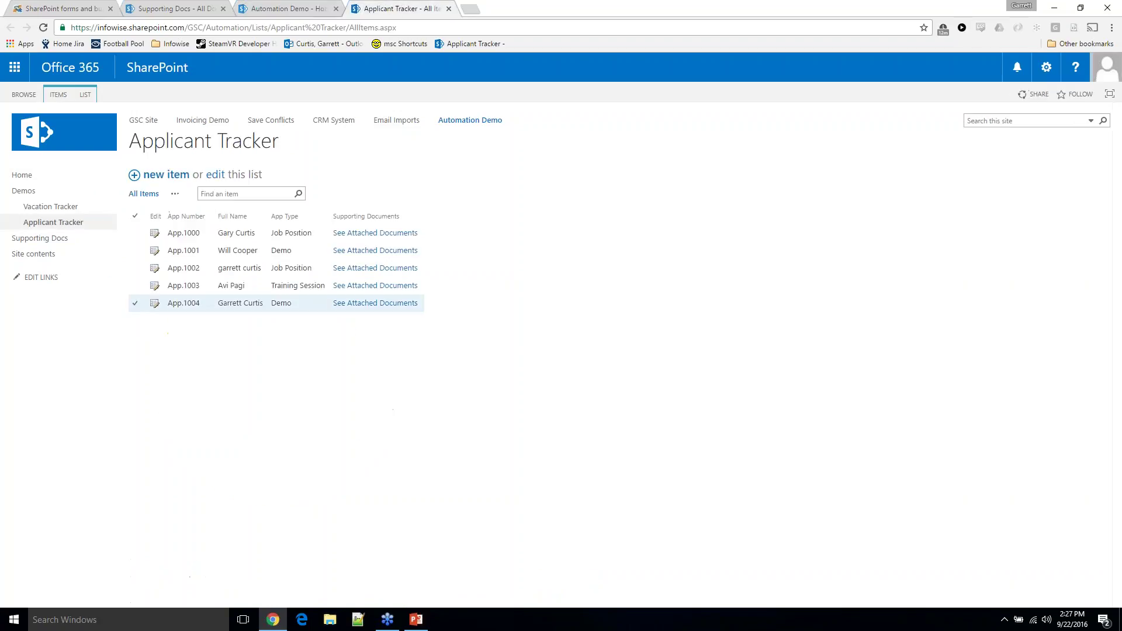
pyautogui.click(135, 303)
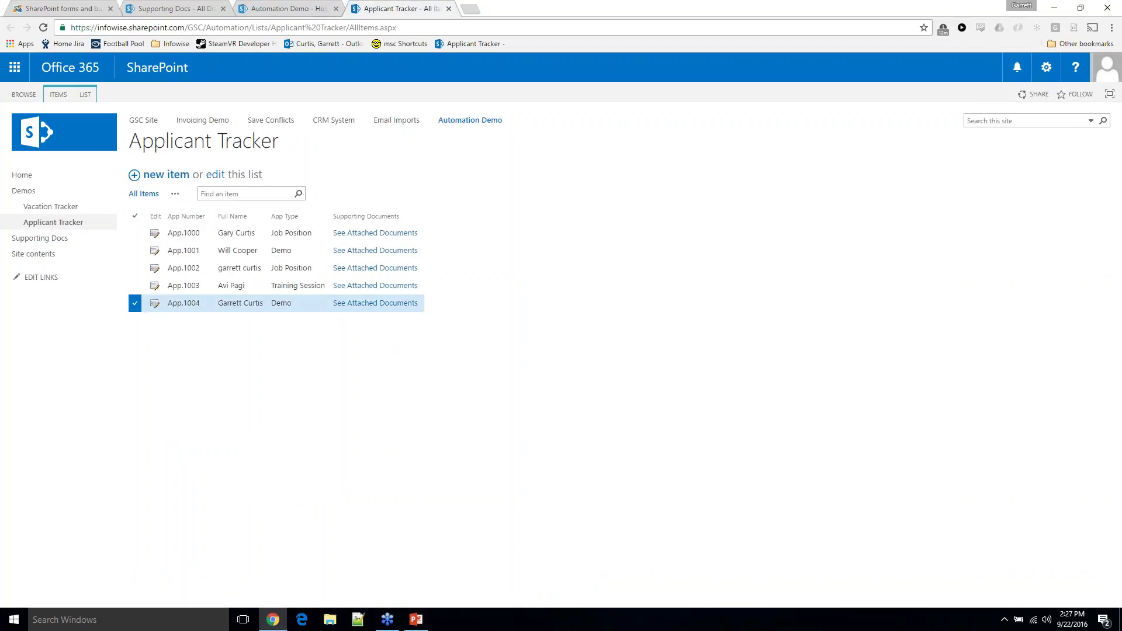
# Delete applicant App.1004 from the Applicant Tracker, confirming it goes to the Recycle Bin
pyautogui.click(58, 97)
pyautogui.click(136, 138)
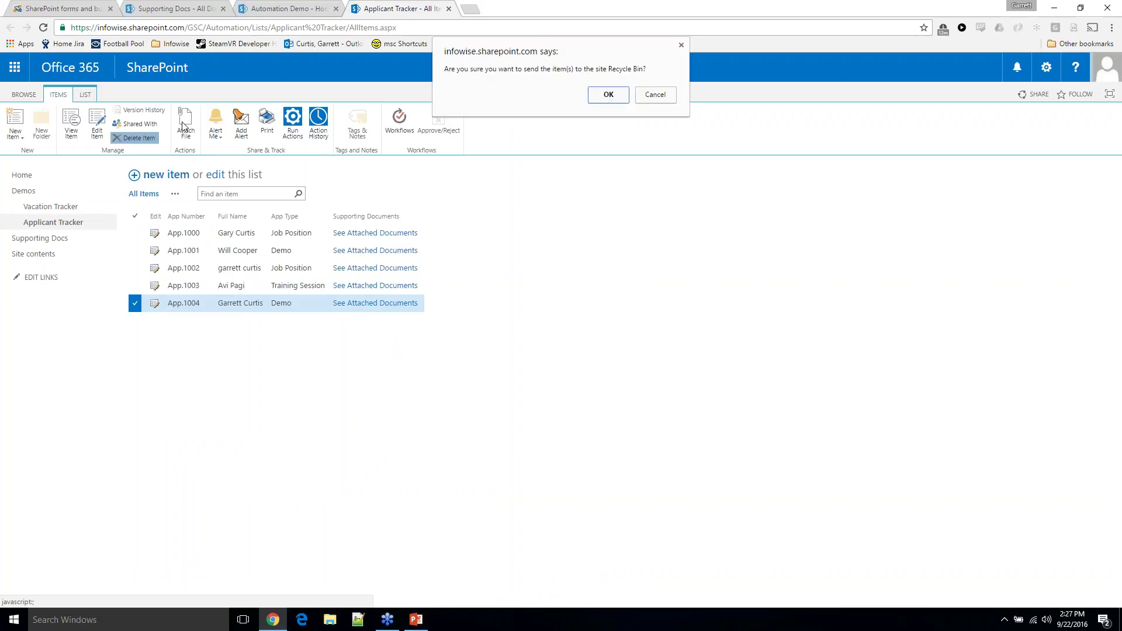
pyautogui.click(605, 95)
pyautogui.hotkey('ctrl', 'shift', 'Tab')
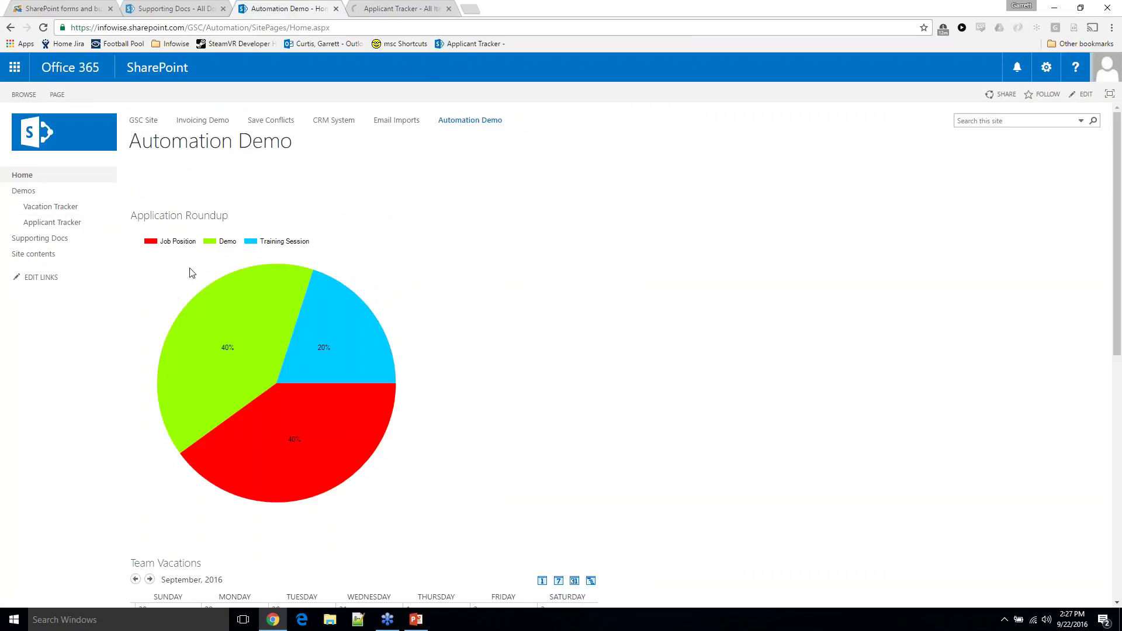
# Refresh the home page so the pie chart reflects the deletion, then return to the Applicant Tracker
pyautogui.hotkey('ctrl', 'Tab')
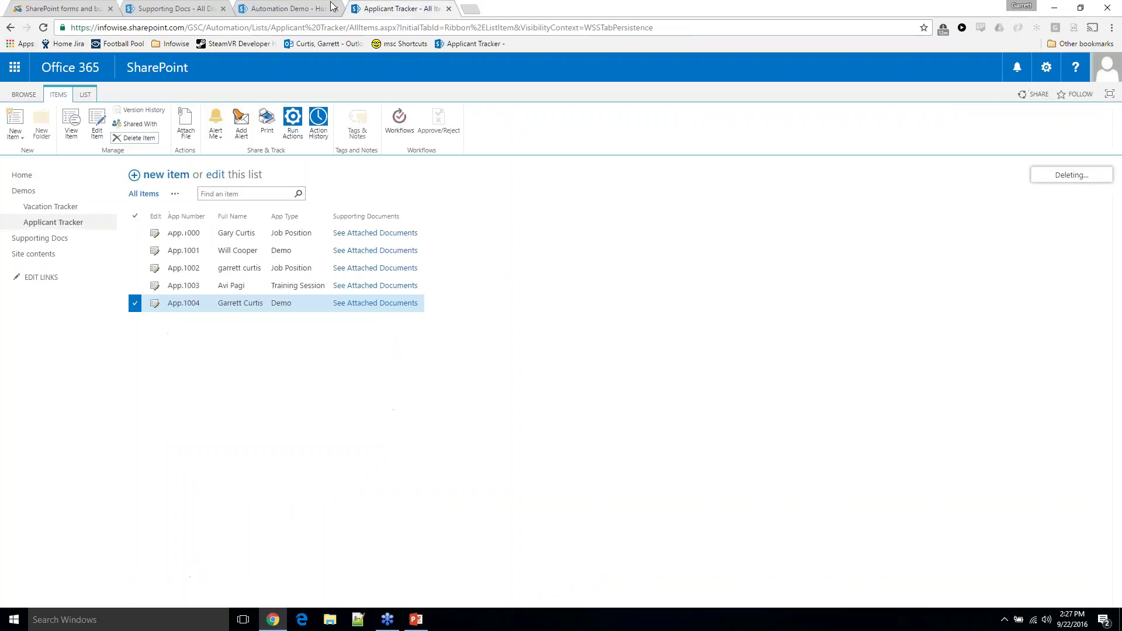
pyautogui.click(331, 6)
pyautogui.click(43, 28)
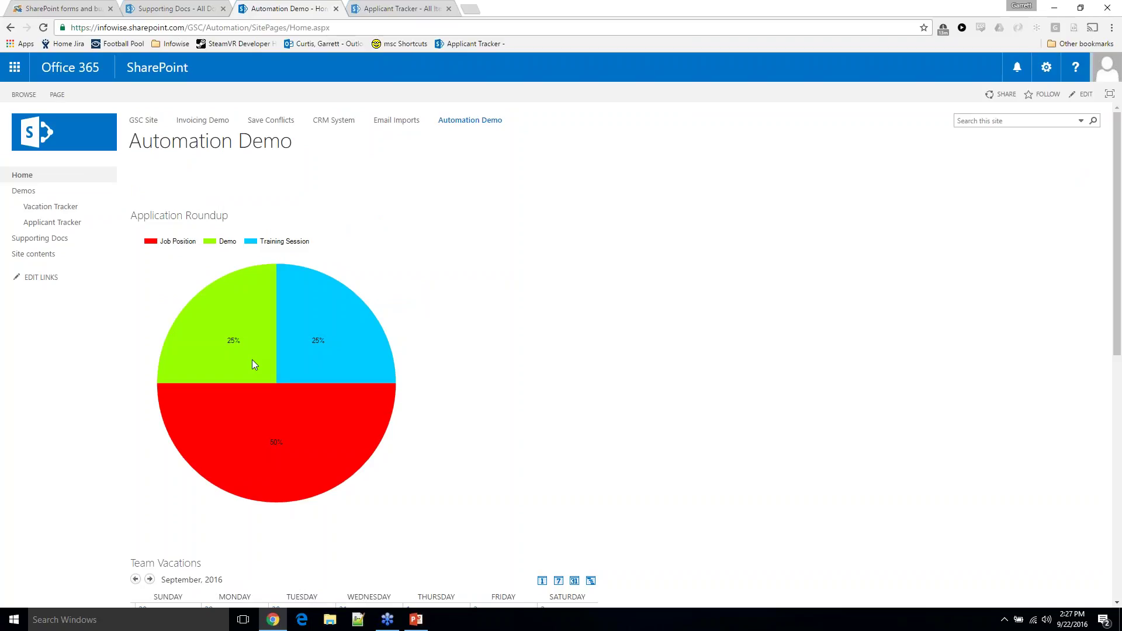
pyautogui.scroll(-8, 252, 364)
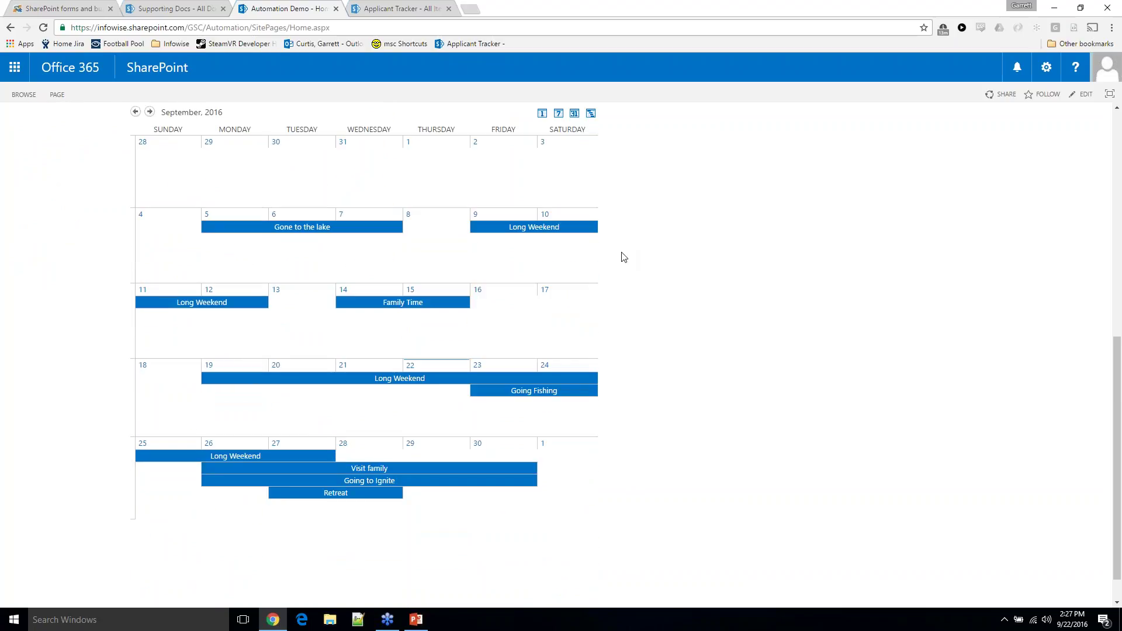
pyautogui.click(392, 8)
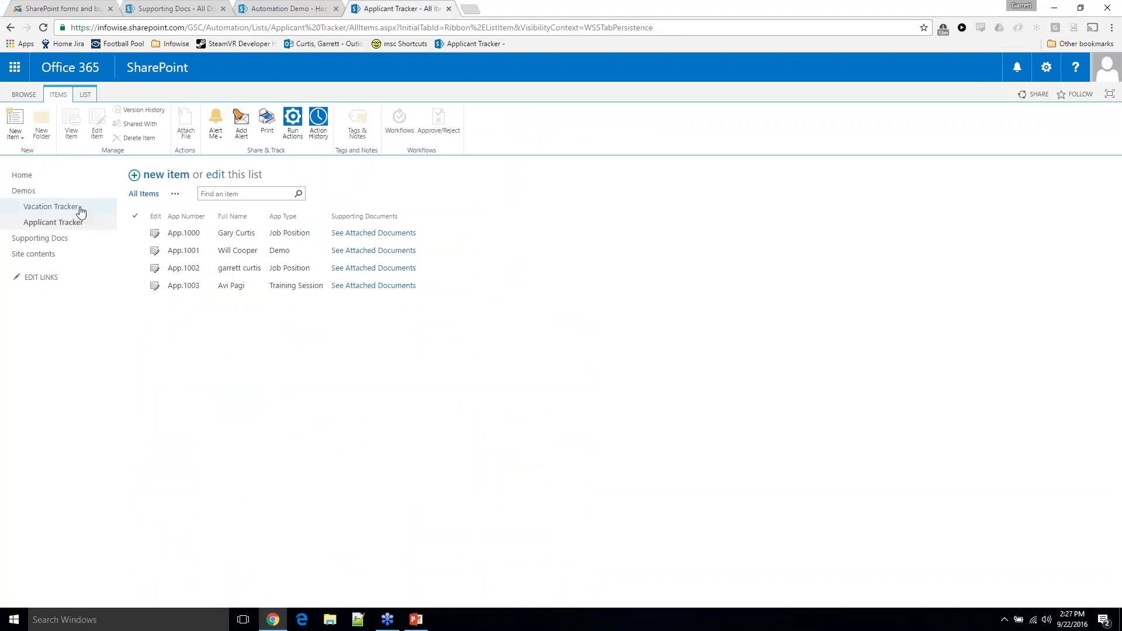
# Open the Vacation Tracker list, highlight the Going Fishing vacation dates, then return home
pyautogui.click(96, 214)
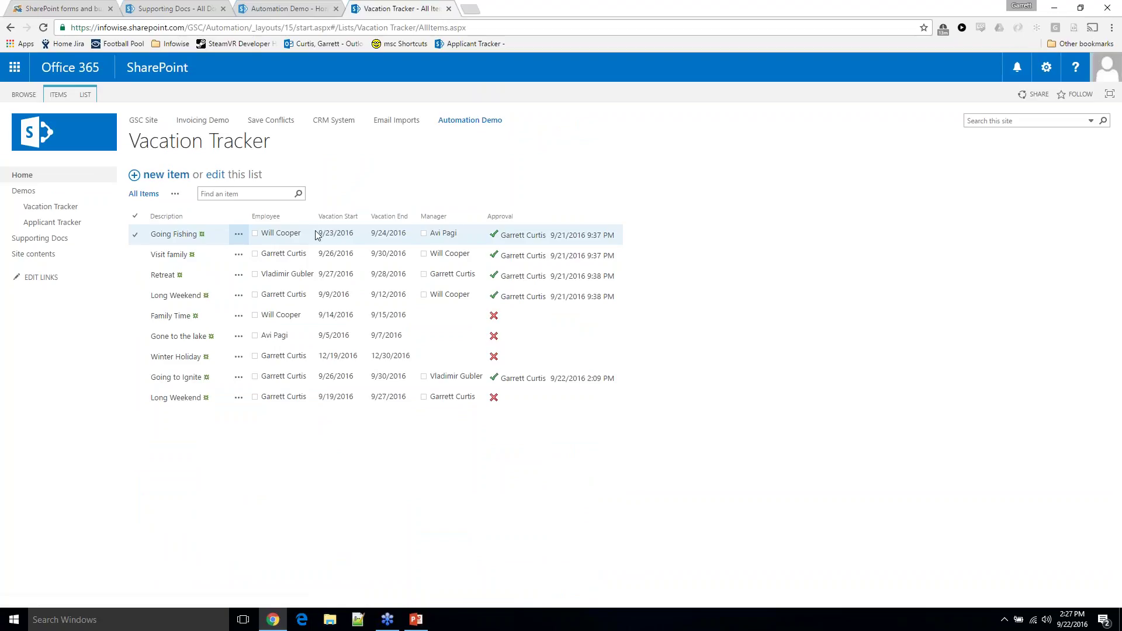
pyautogui.moveTo(318, 233); pyautogui.dragTo(435, 233)
pyautogui.click(313, 9)
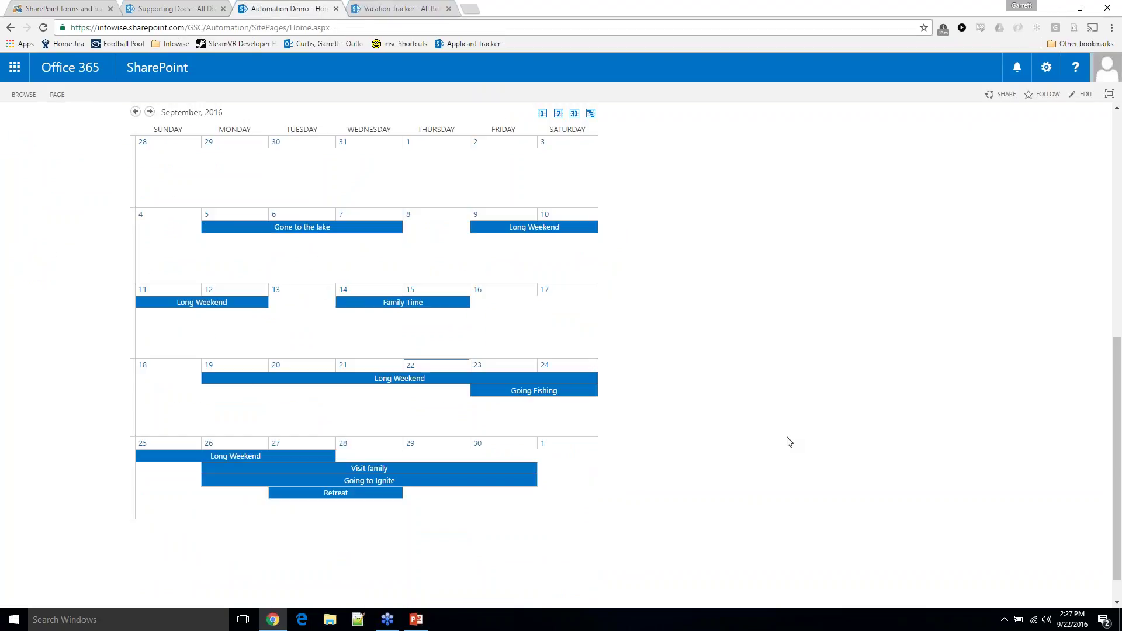
# Show the Team Vacations calendar as a Gantt week view for September 18–24, 2016
pyautogui.moveTo(443, 308)
pyautogui.moveTo(247, 309)
pyautogui.moveTo(386, 381)
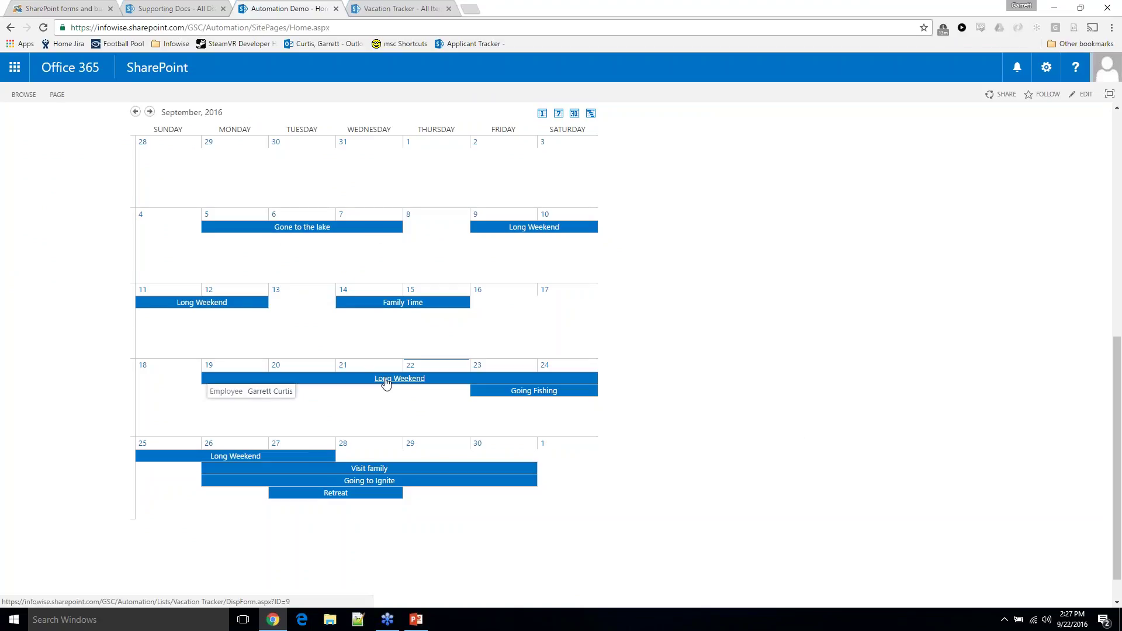
pyautogui.moveTo(285, 462)
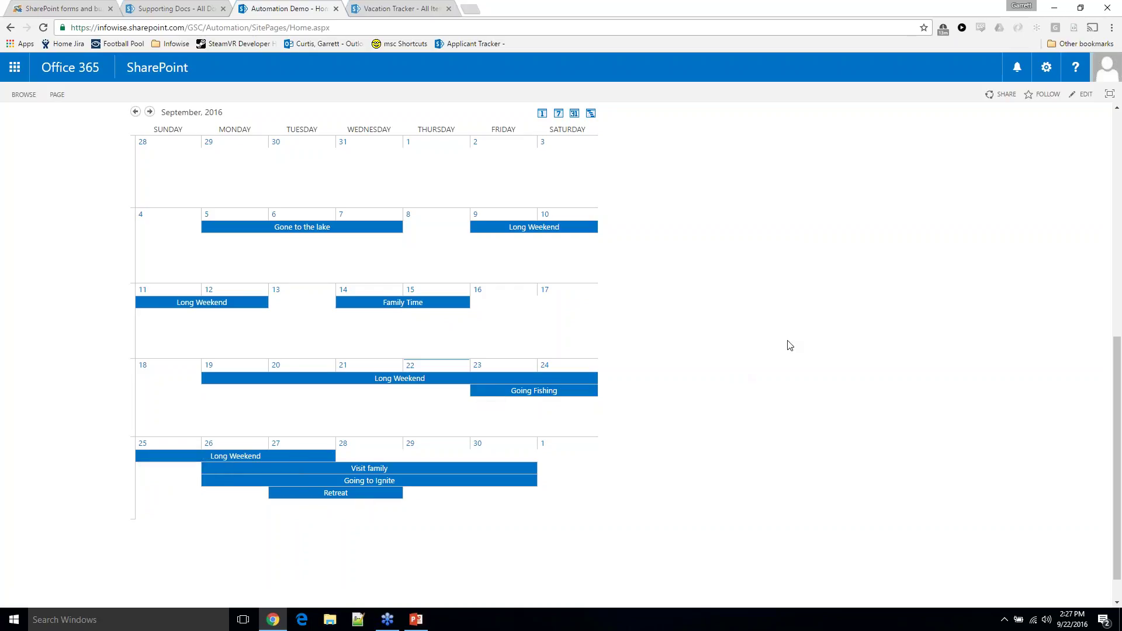
pyautogui.click(591, 114)
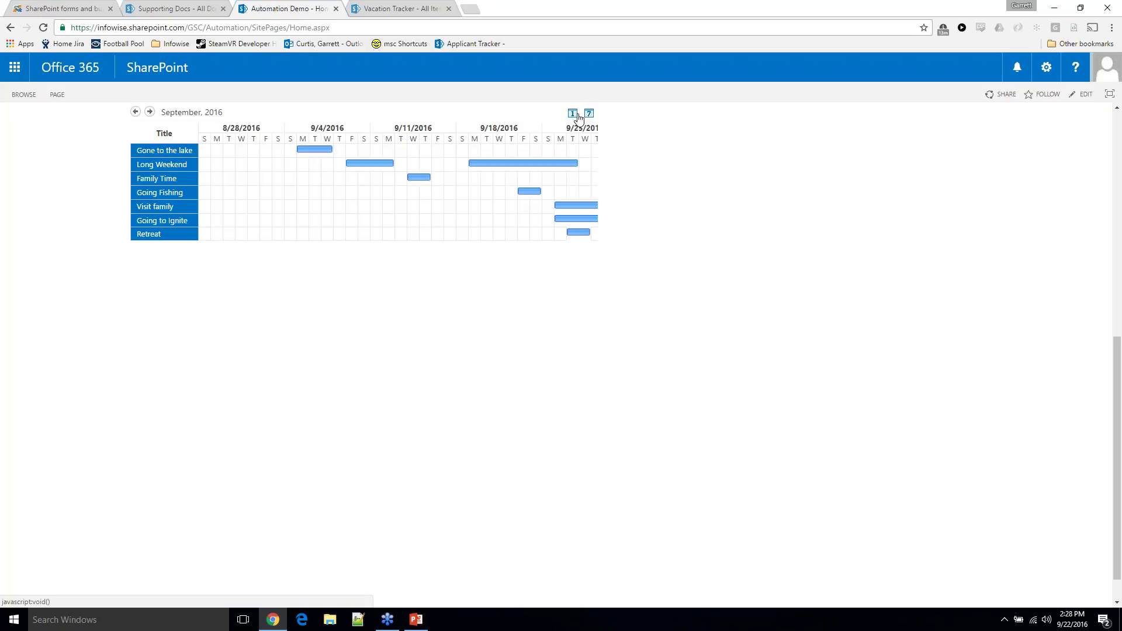
pyautogui.click(589, 116)
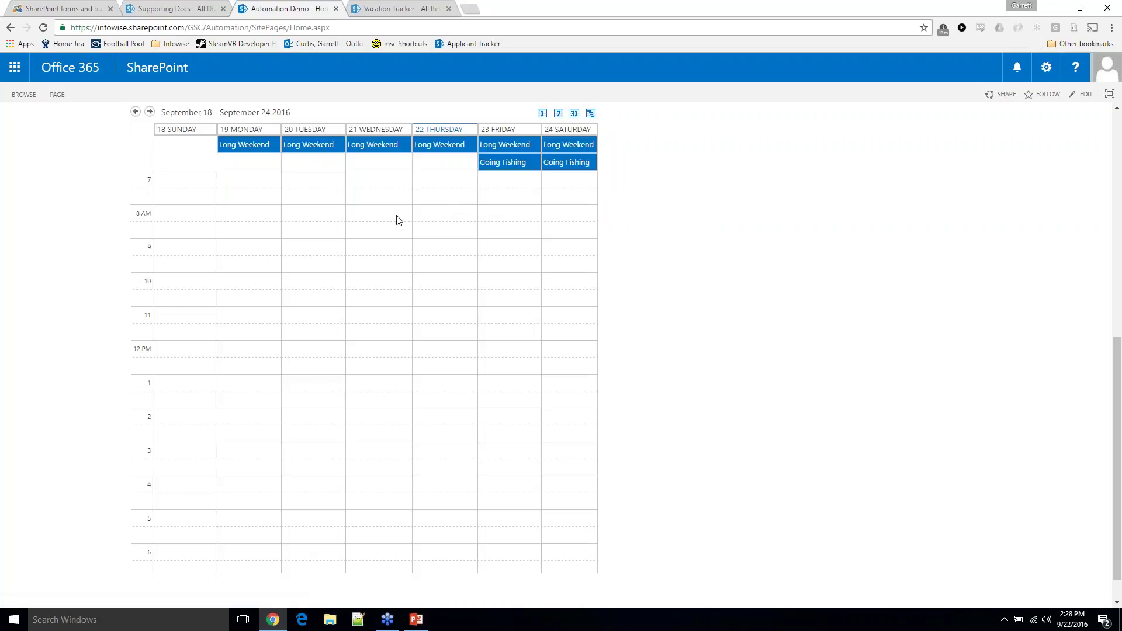
pyautogui.click(562, 116)
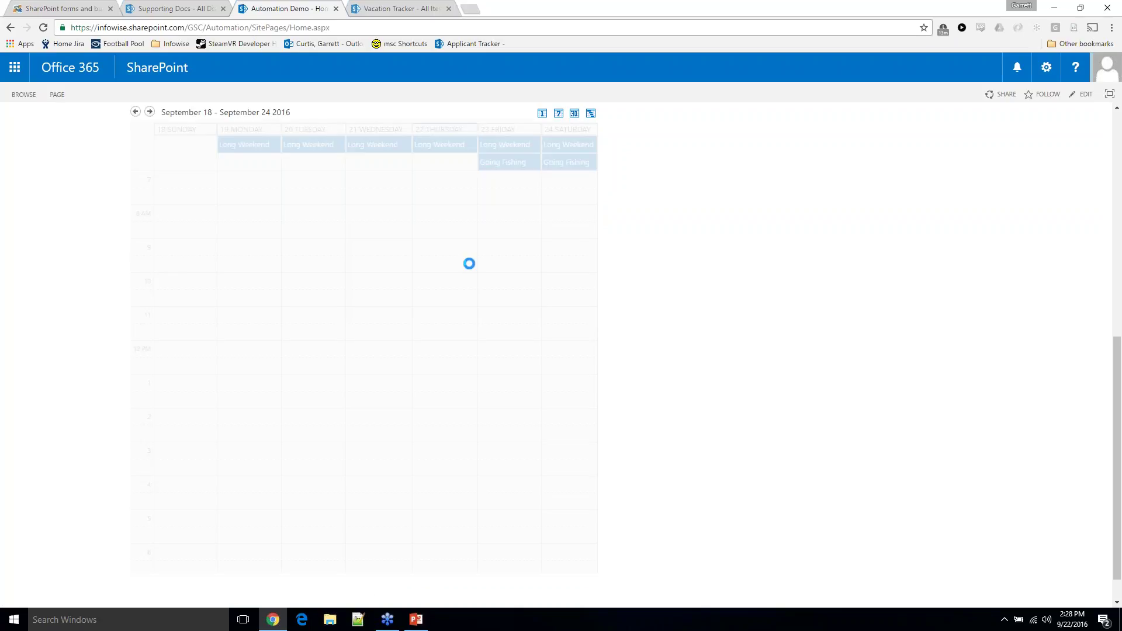
pyautogui.scroll(8, 362, 350)
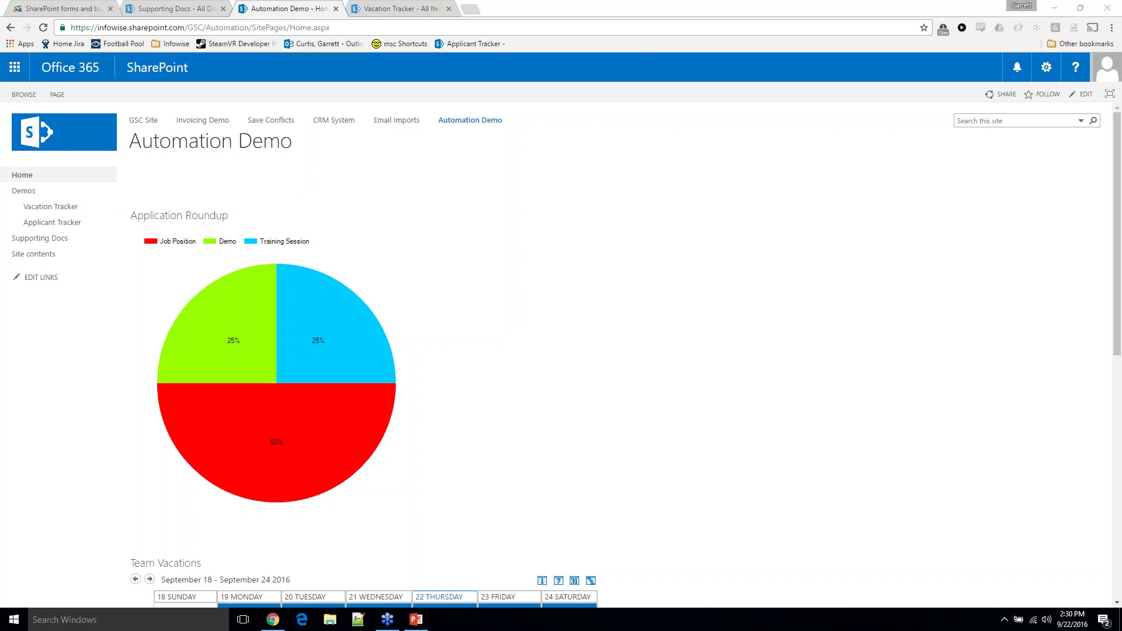
# From the Vacation Tracker list's LIST ribbon, launch the Infowise Design page for customizing its forms
pyautogui.click(403, 8)
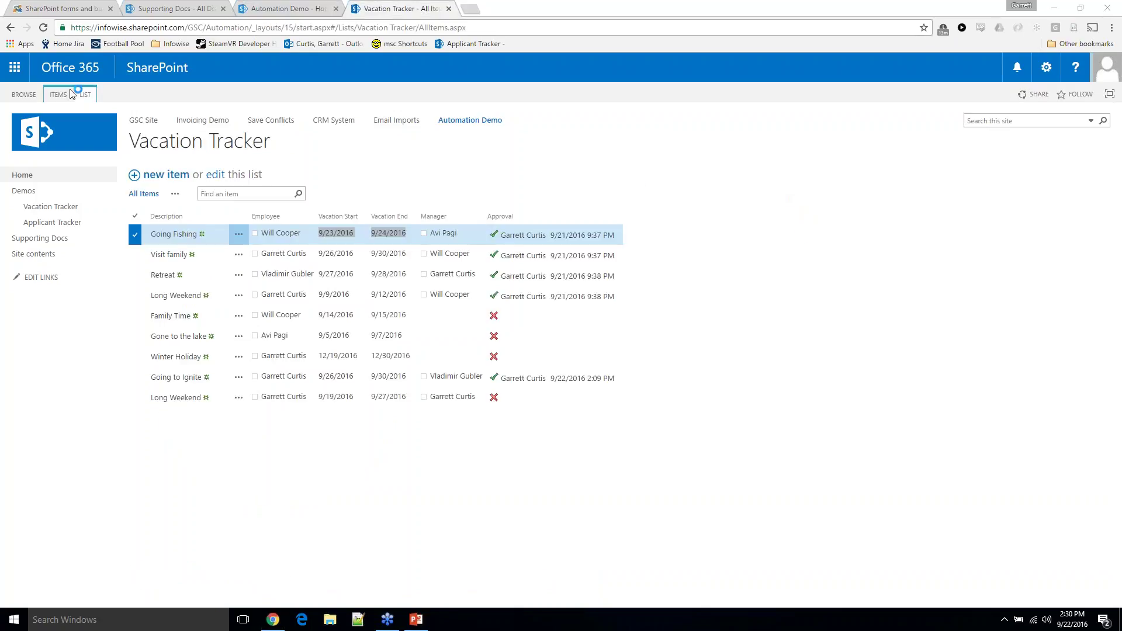
pyautogui.click(85, 94)
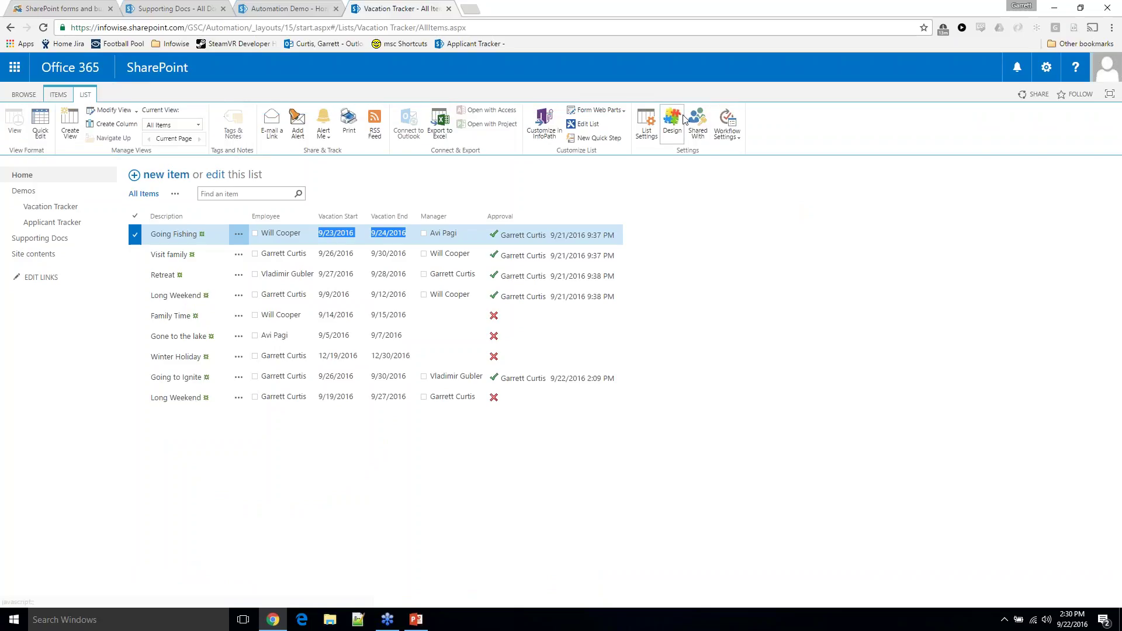
pyautogui.click(674, 117)
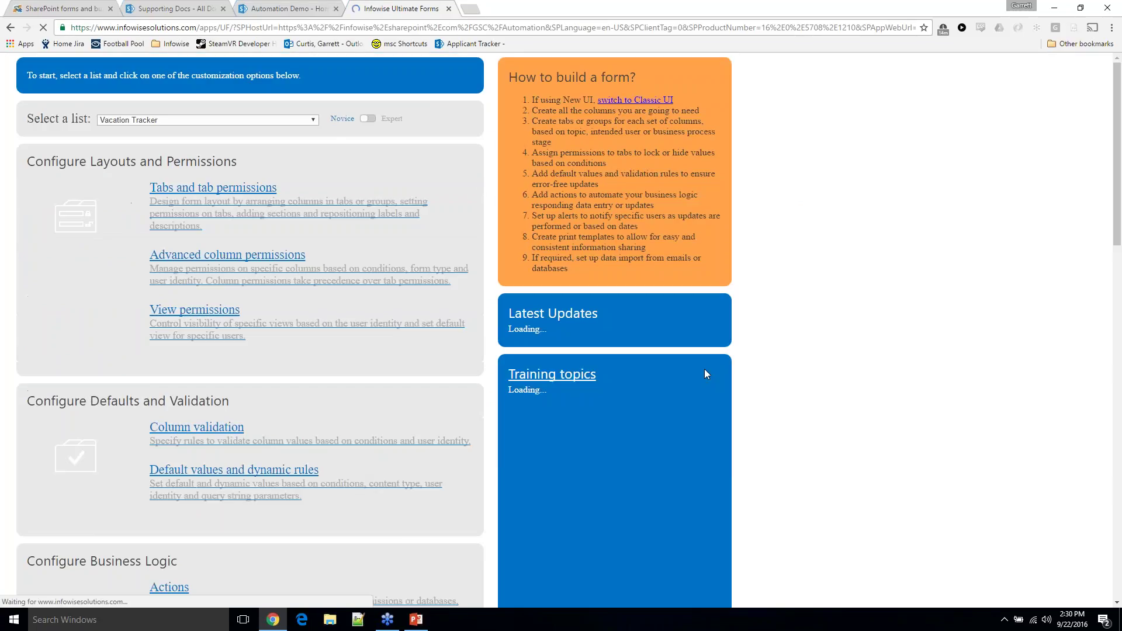
# Open Import under Configure Import and Export and switch the data provider type to Database / Web Service
pyautogui.scroll(-7, 799, 506)
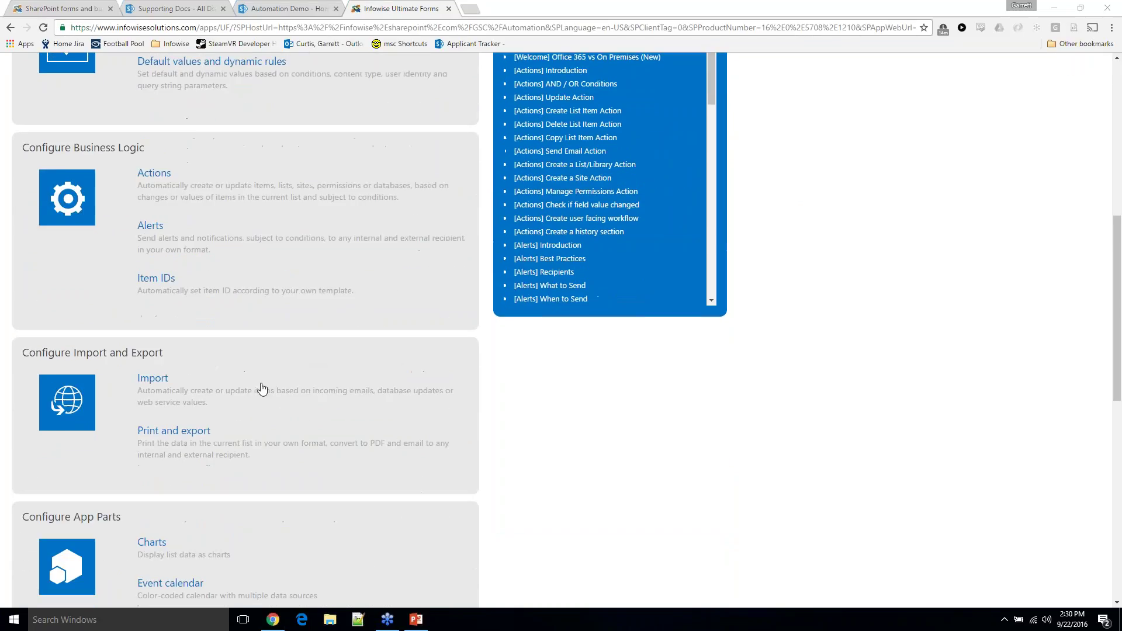
pyautogui.click(164, 372)
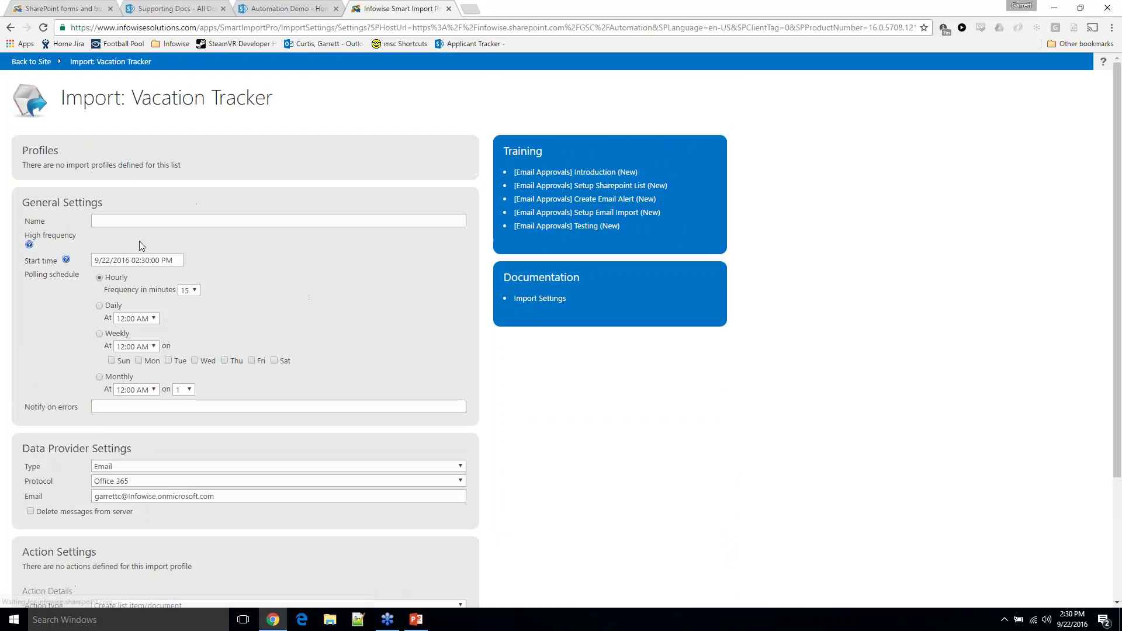
pyautogui.scroll(-3, 164, 430)
pyautogui.click(136, 305)
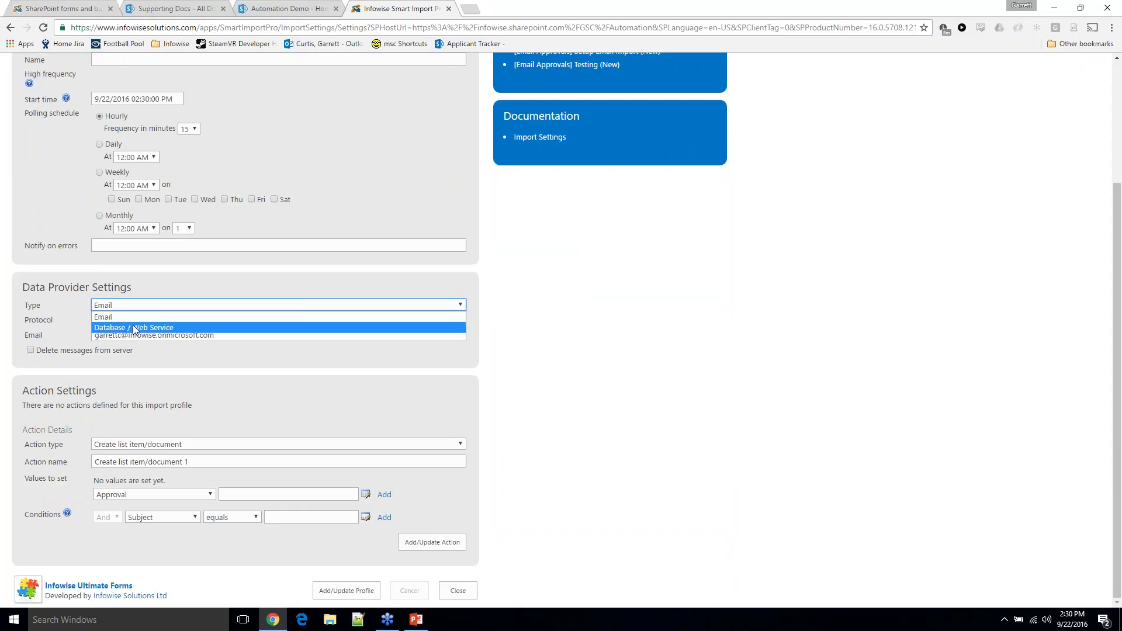
pyautogui.click(132, 327)
pyautogui.click(542, 553)
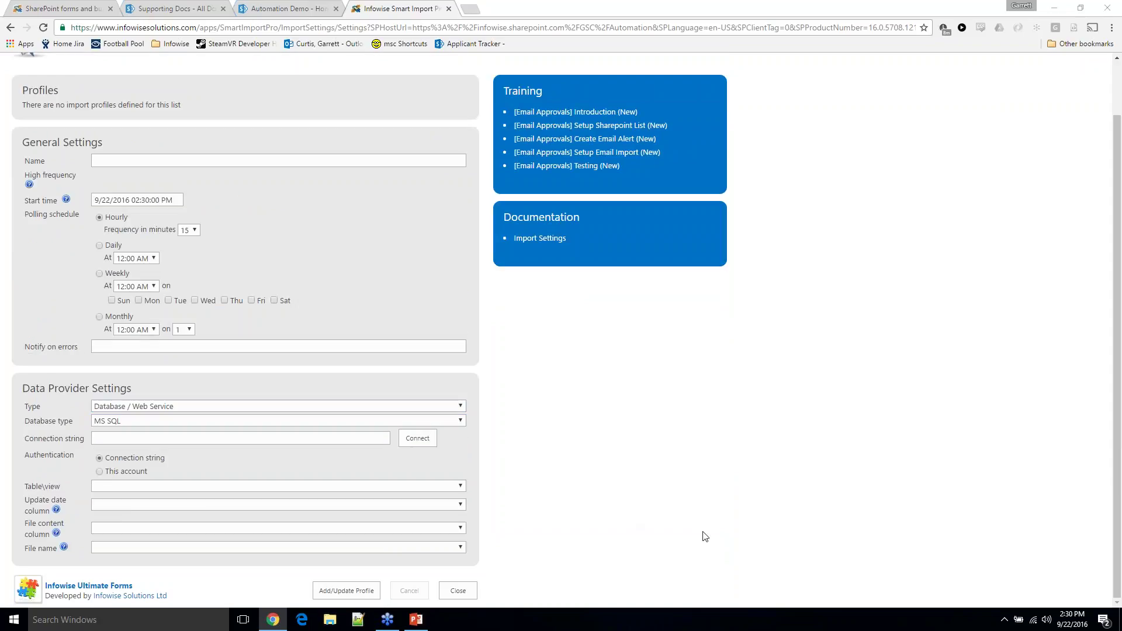
# Review the supported database types, then set the data provider type back to Email
pyautogui.click(421, 421)
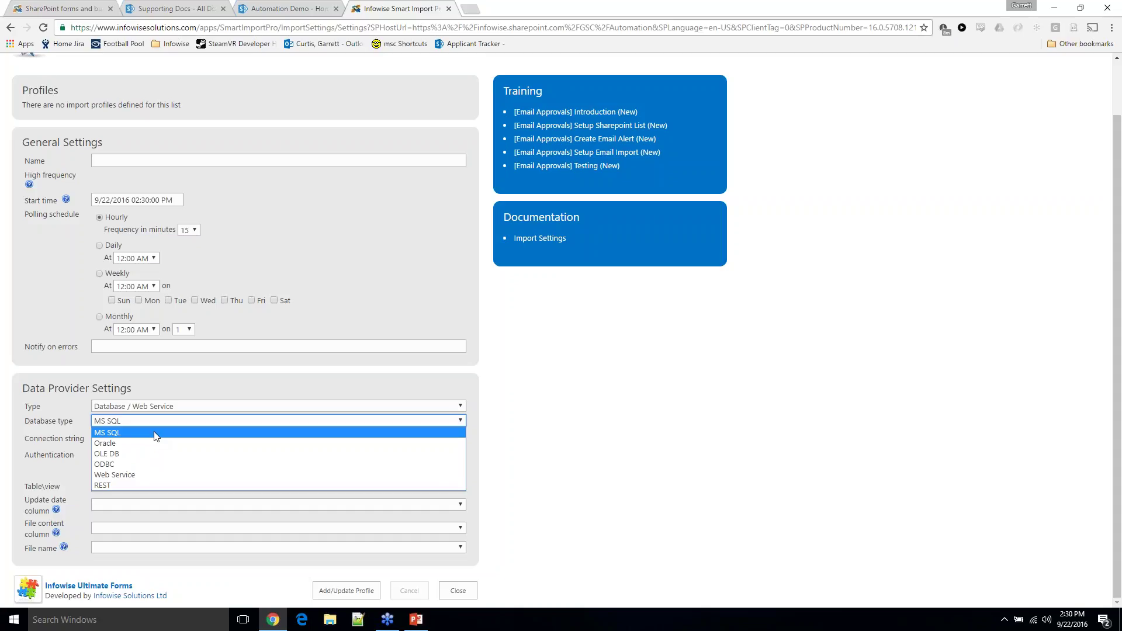
pyautogui.click(259, 6)
pyautogui.click(368, 6)
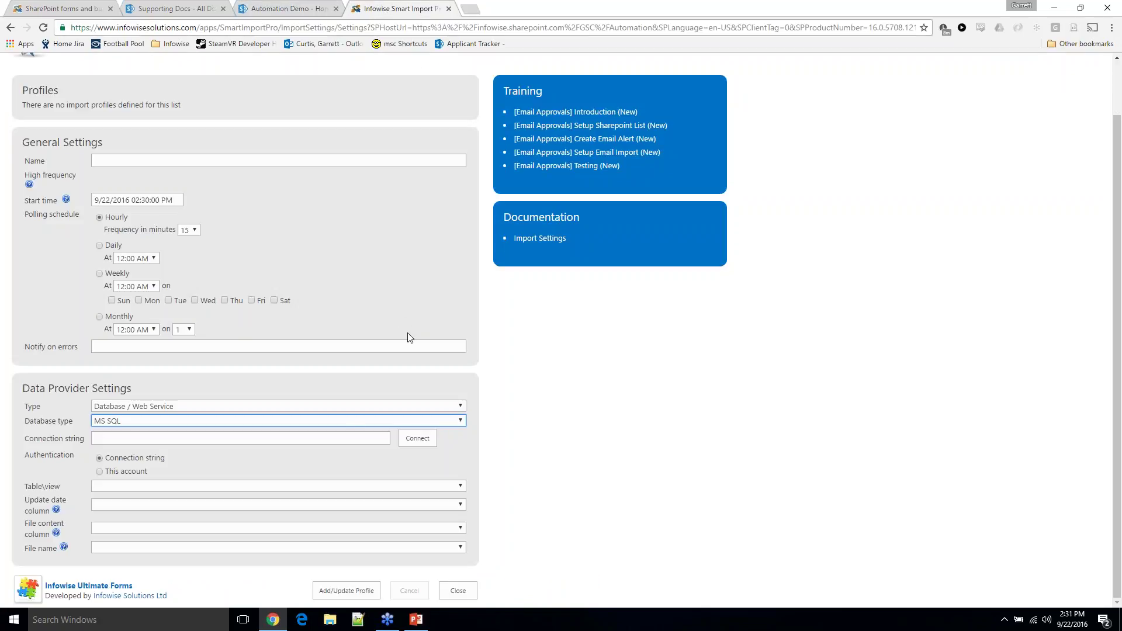
pyautogui.click(241, 407)
pyautogui.click(235, 419)
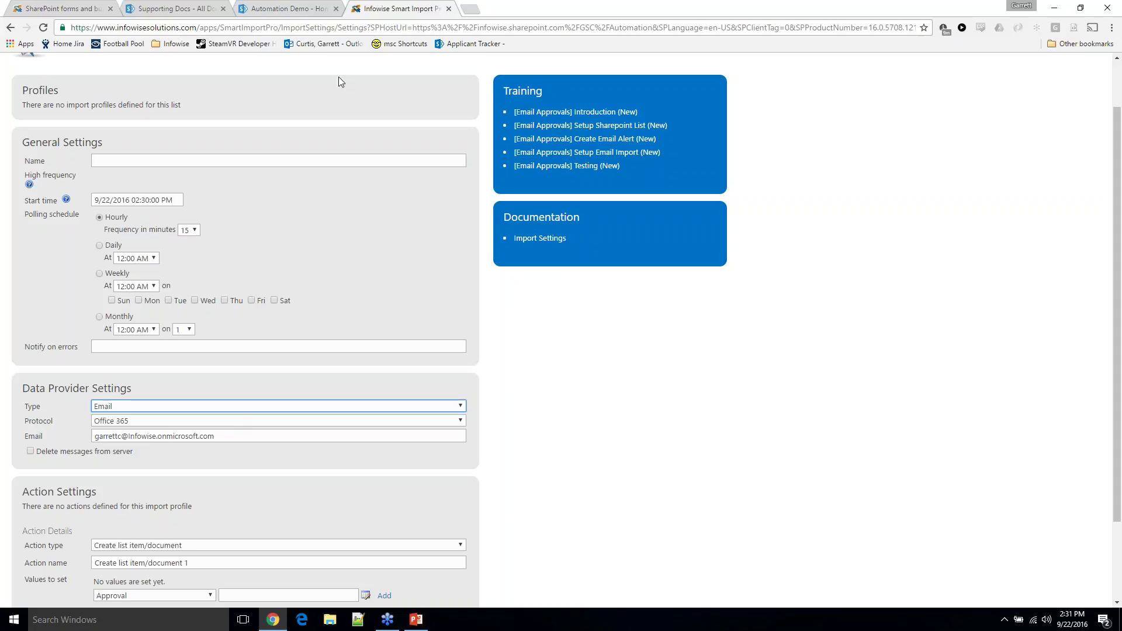
# Open the Vacation Tracker list on the Automation Demo site, view the last request's manager profile, and return to the import settings
pyautogui.click(320, 8)
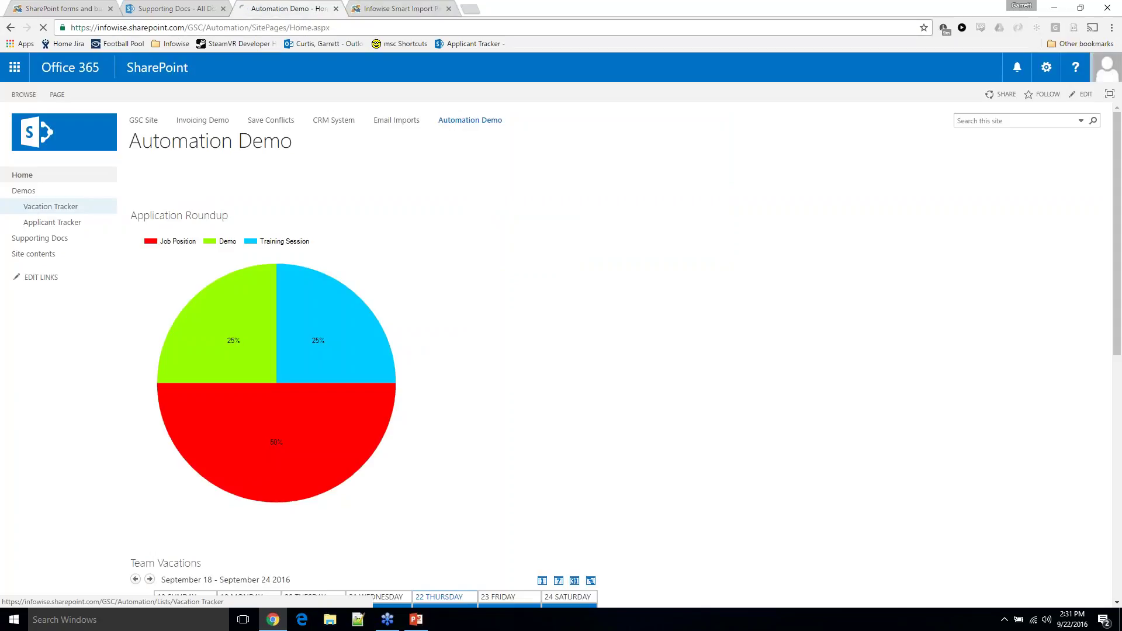
pyautogui.click(38, 209)
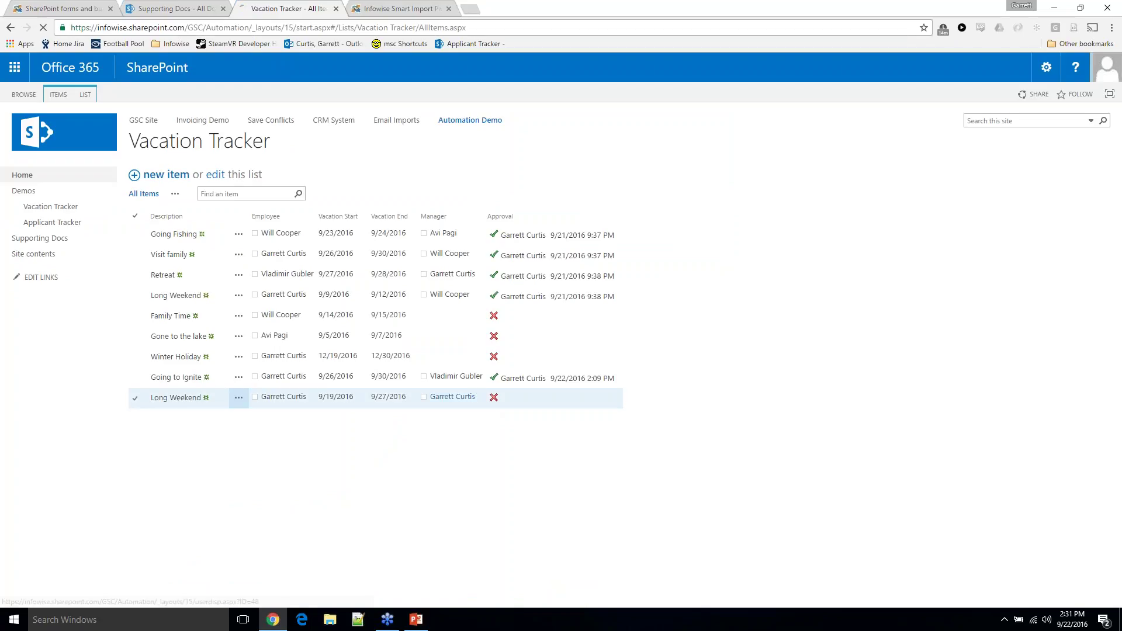
pyautogui.click(472, 395)
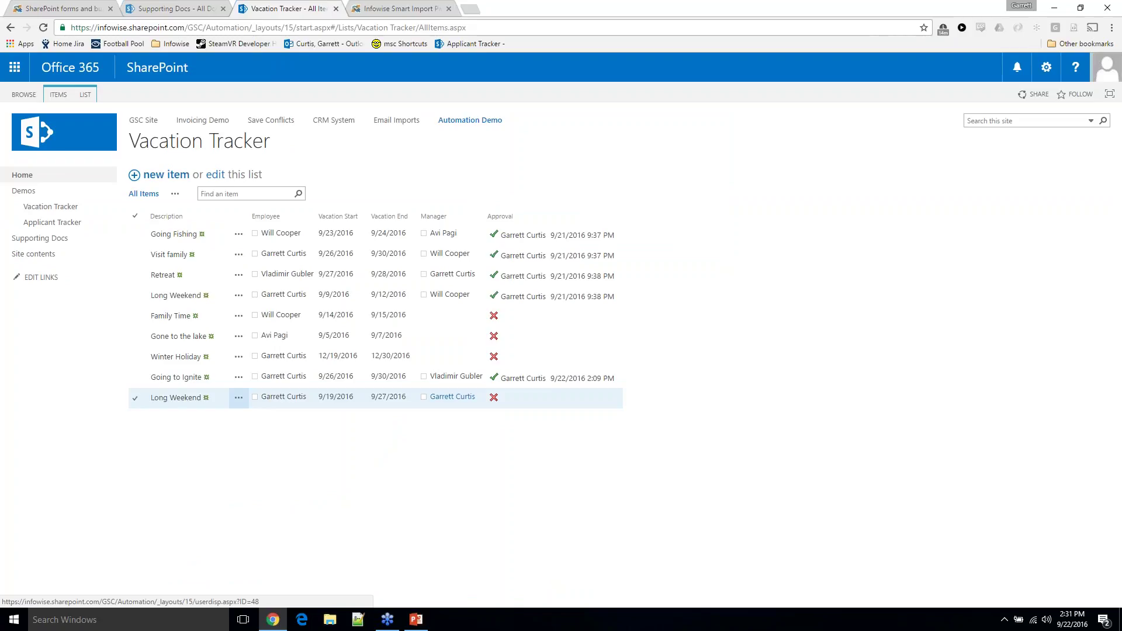
pyautogui.hotkey('ctrl', 'Tab')
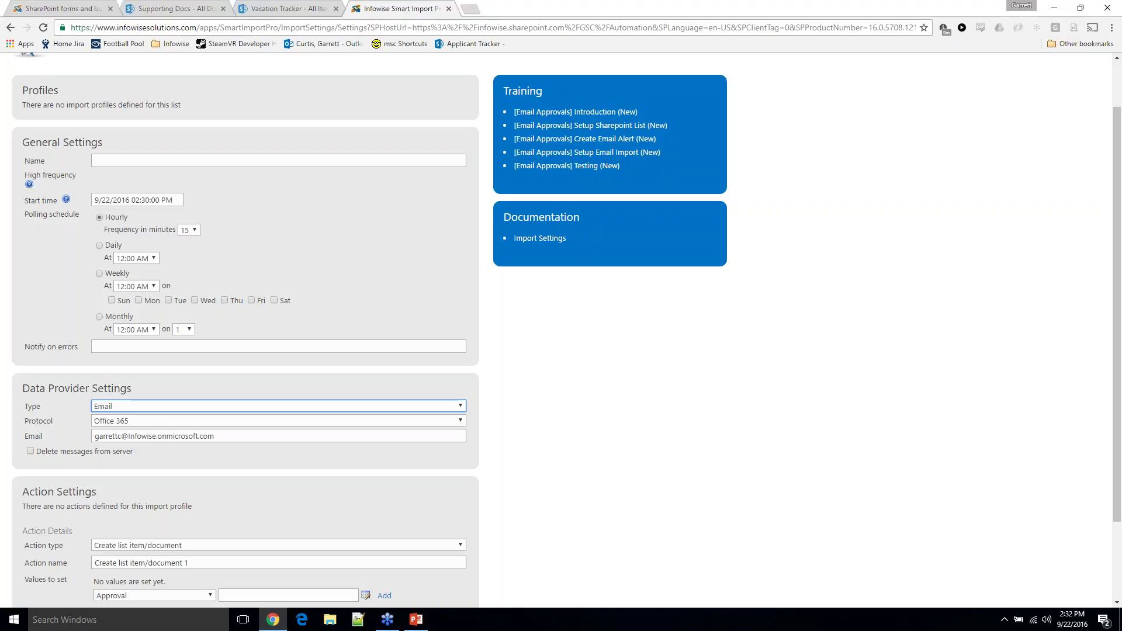
# Open Vacation Tracker from the Supporting Docs navigation and bring up the Going Fishing request's ... menu
pyautogui.click(172, 7)
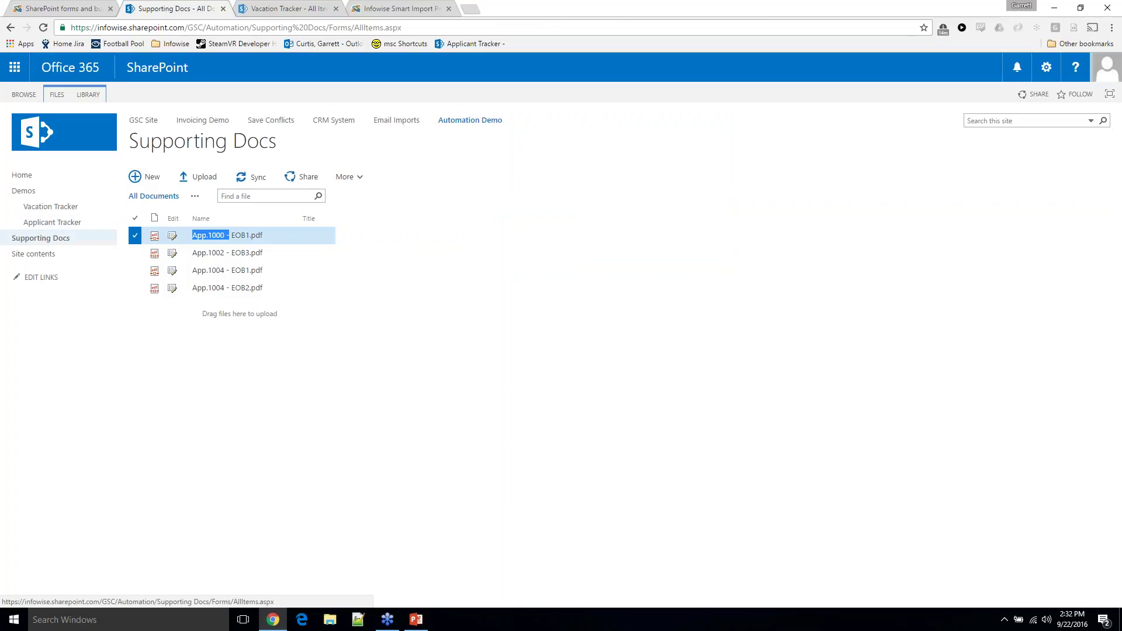
pyautogui.click(82, 210)
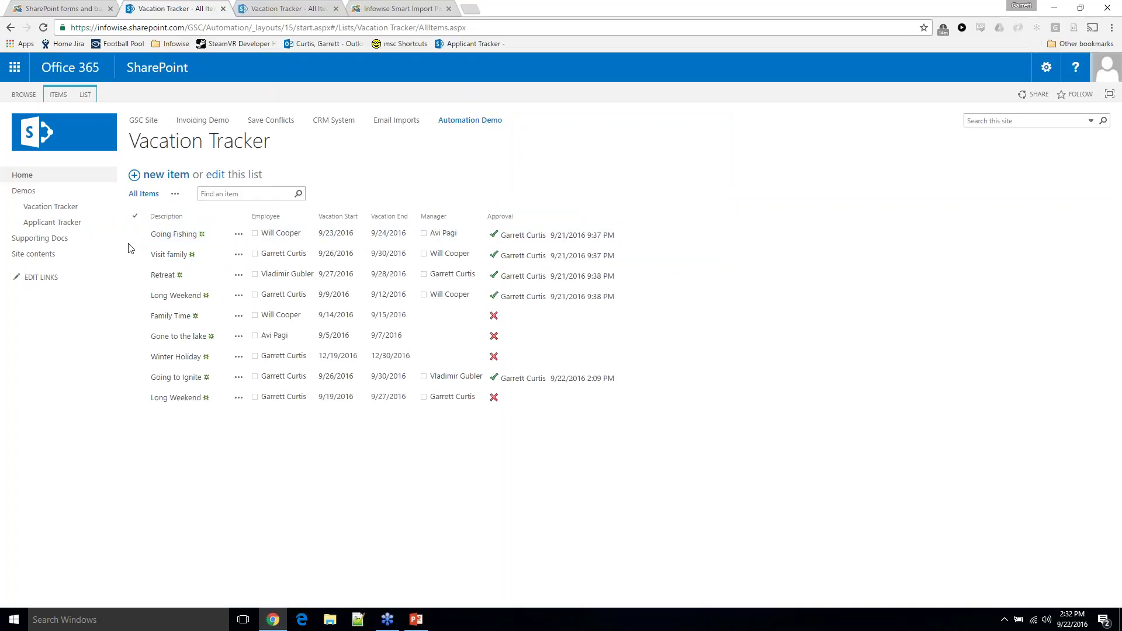
pyautogui.click(75, 221)
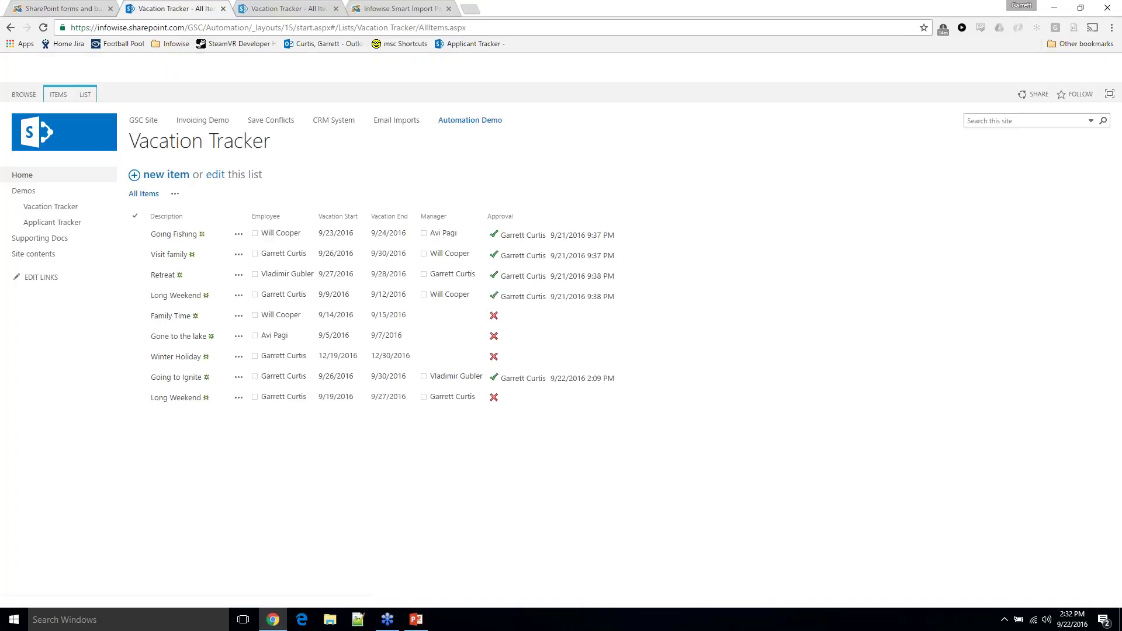
pyautogui.click(163, 233)
pyautogui.click(238, 234)
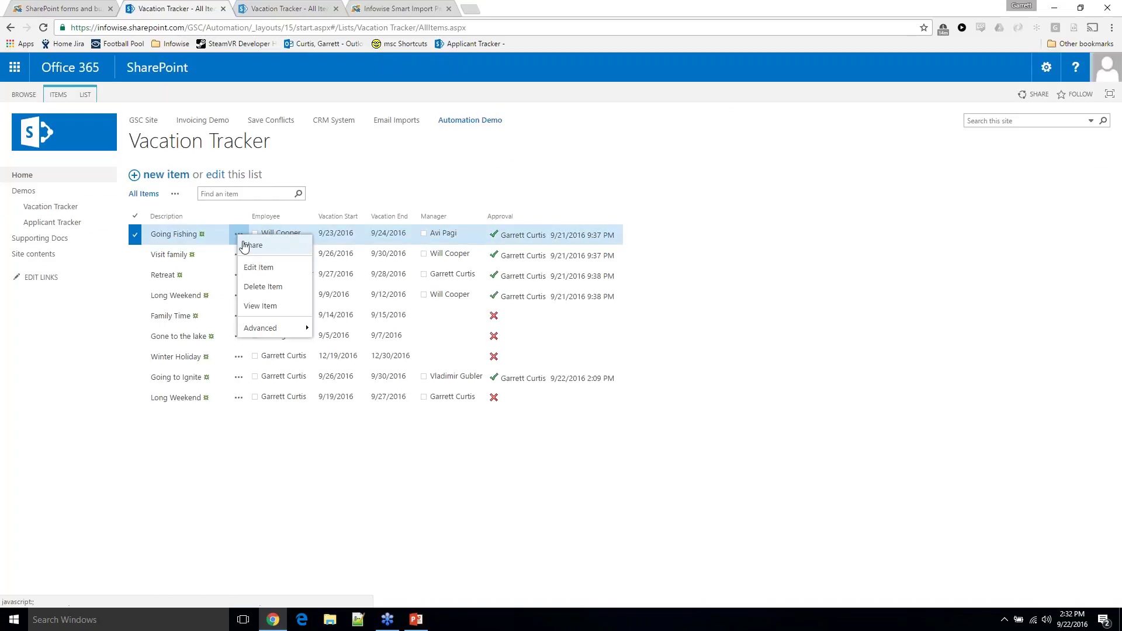
# Choose Edit Item for the Going Fishing request, then switch to the infowisesolutions.com browser tab
pyautogui.click(266, 266)
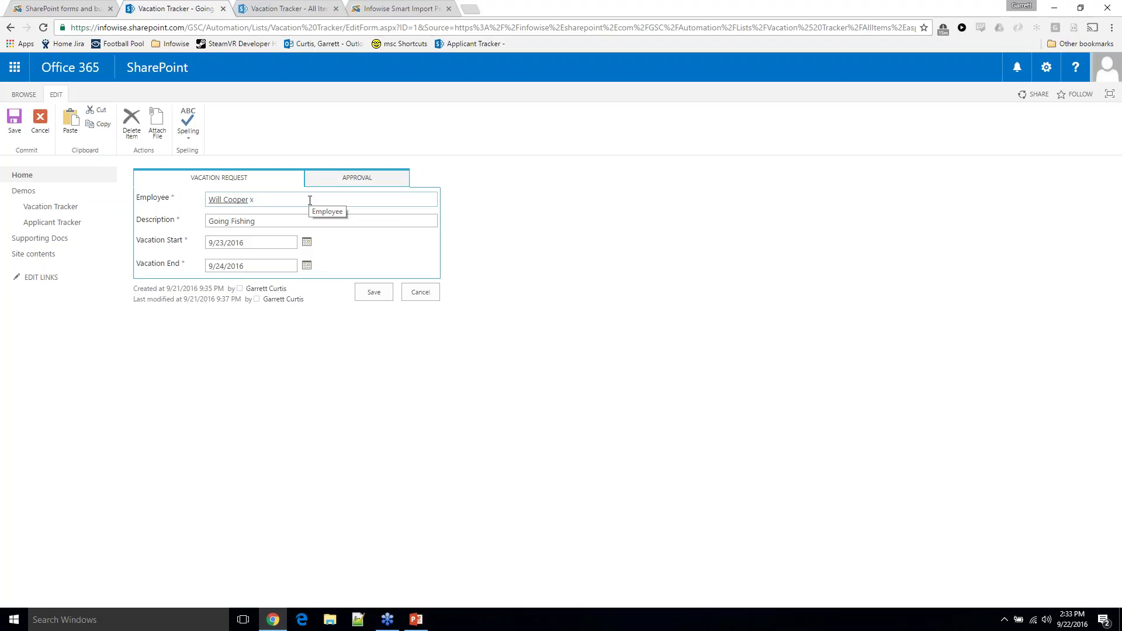
pyautogui.click(92, 7)
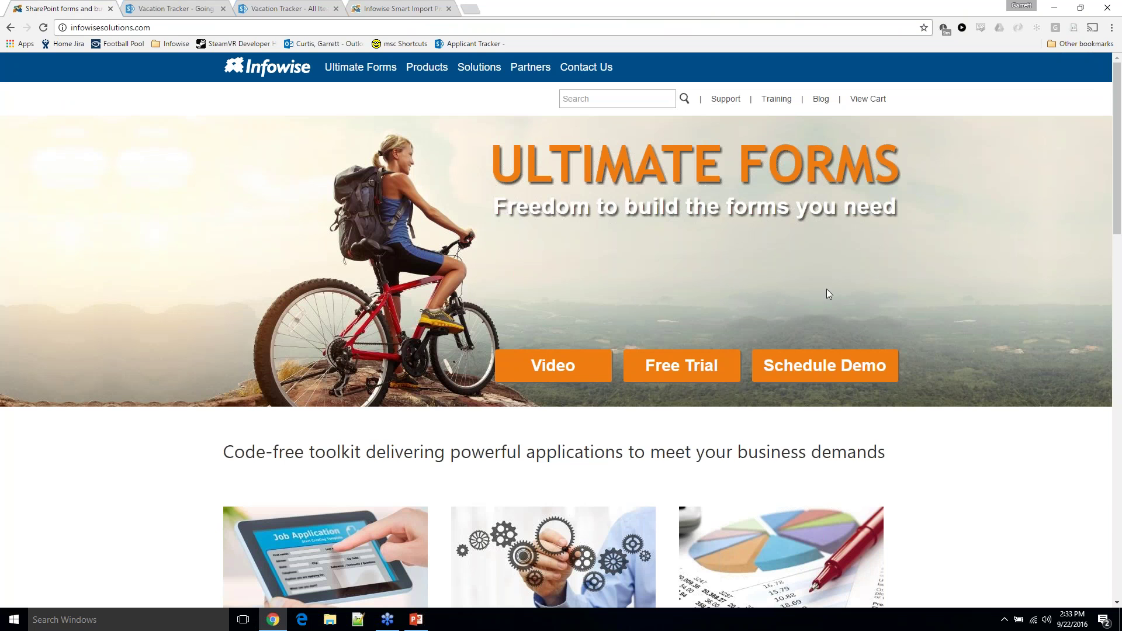
# Browse the Infowise blog, then return to the home page via the Infowise logo
pyautogui.click(818, 99)
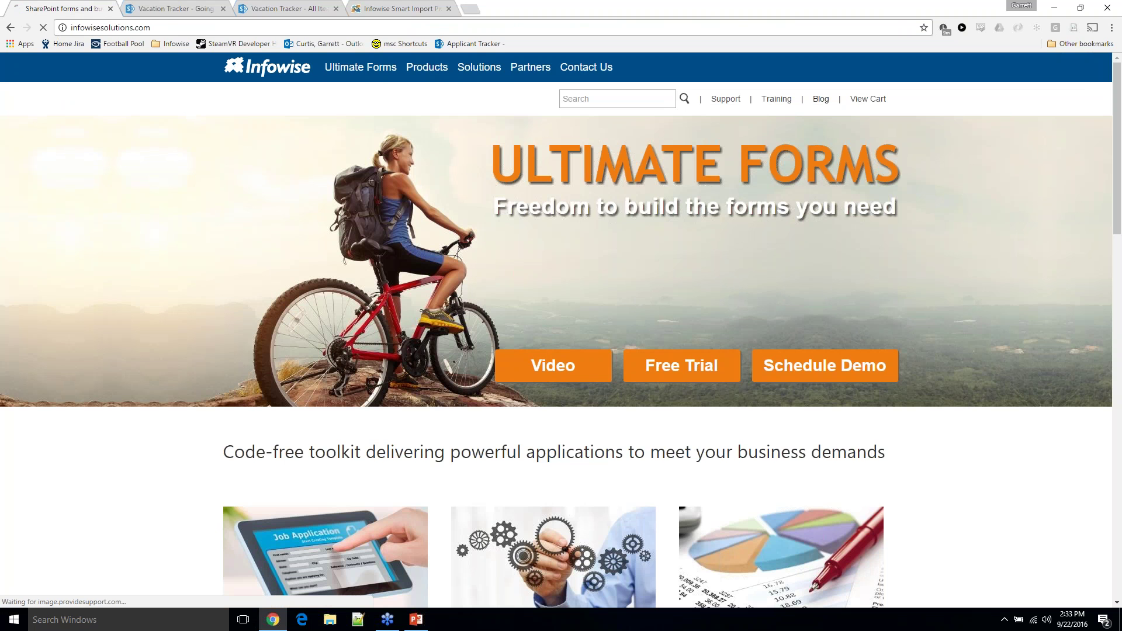
pyautogui.scroll(-10, 561, 333)
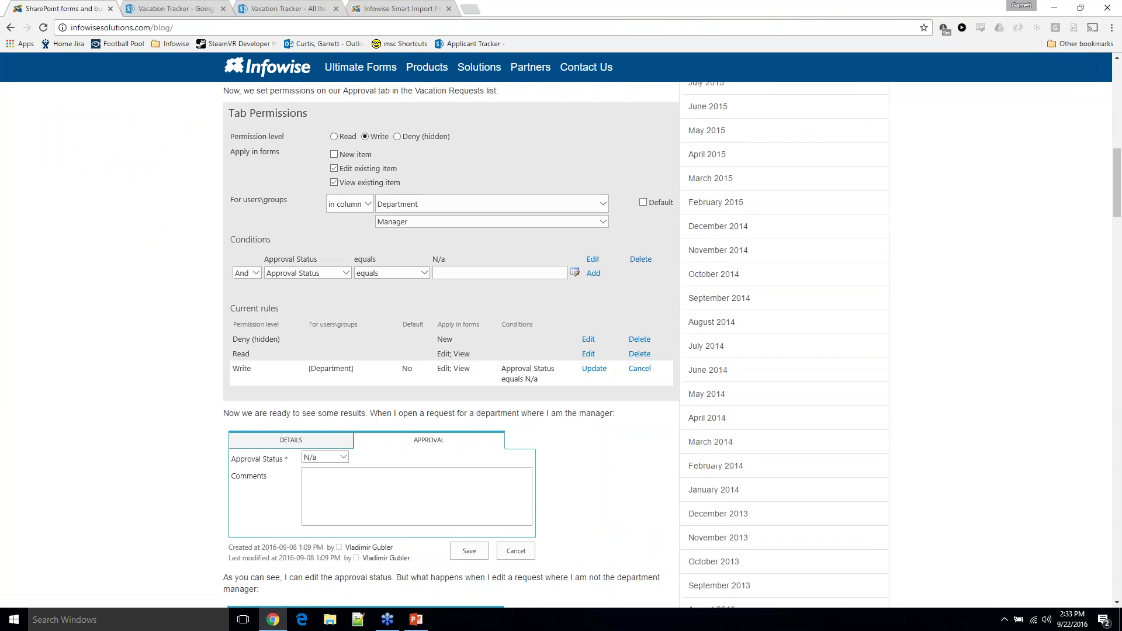
pyautogui.scroll(10, 560, 333)
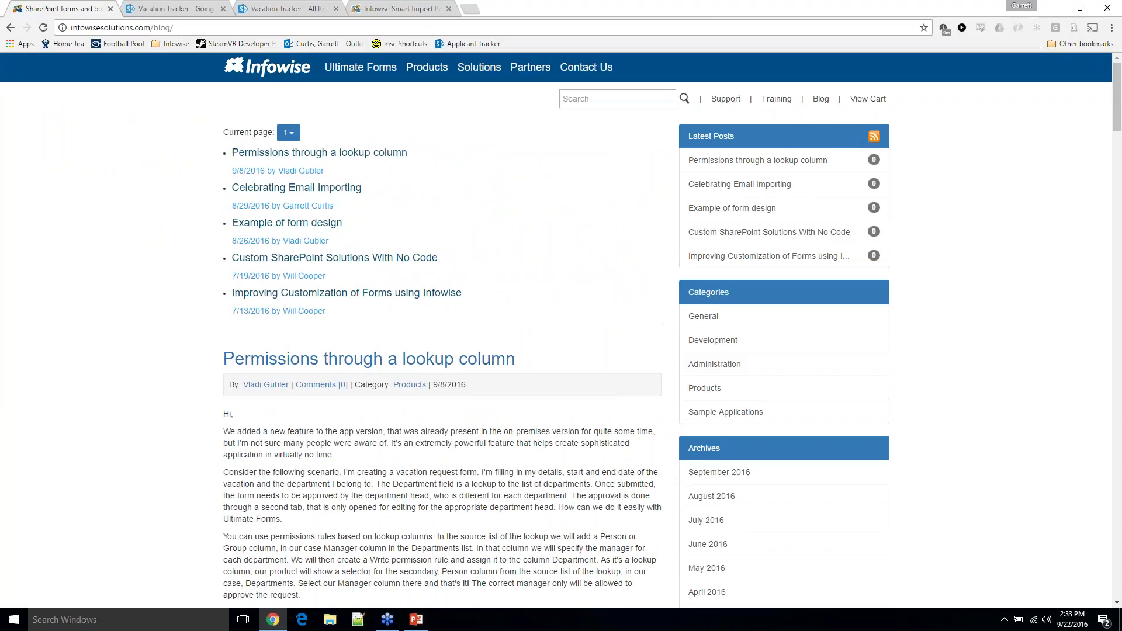
pyautogui.click(289, 71)
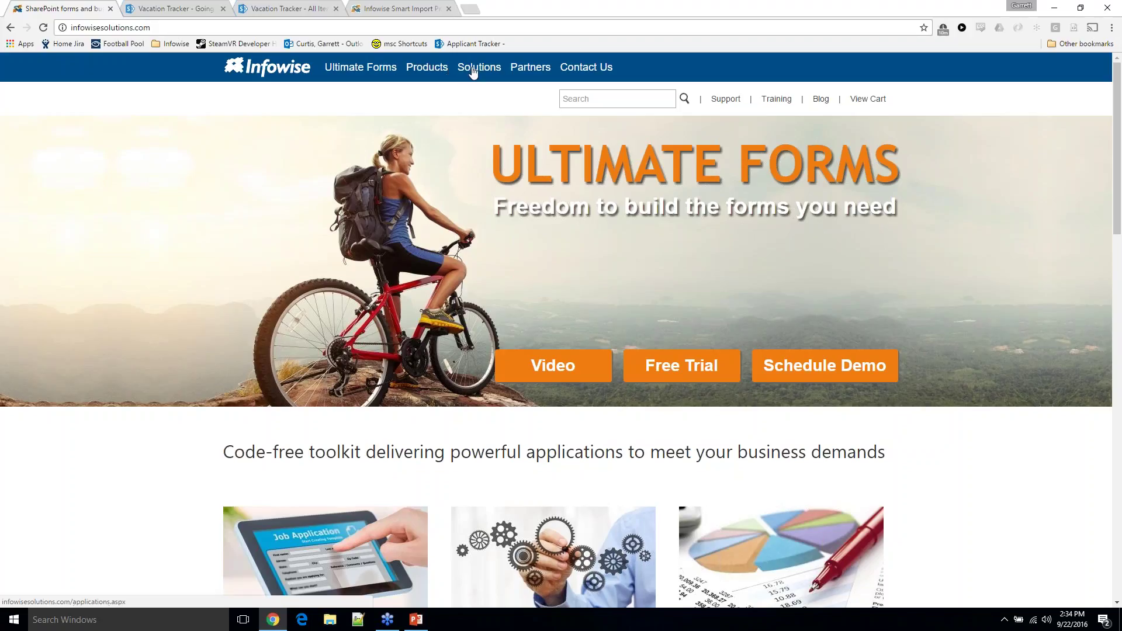
# Open Solutions > All Solutions and scroll through the ready-made applications list
pyautogui.moveTo(476, 70)
pyautogui.click(476, 211)
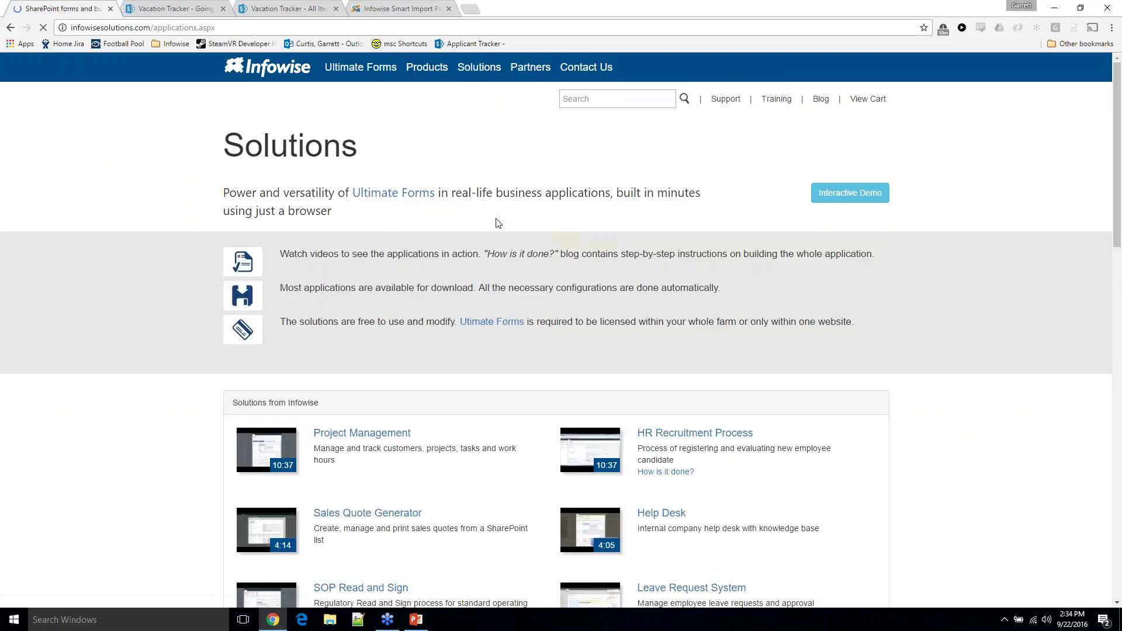
pyautogui.scroll(-6, 387, 348)
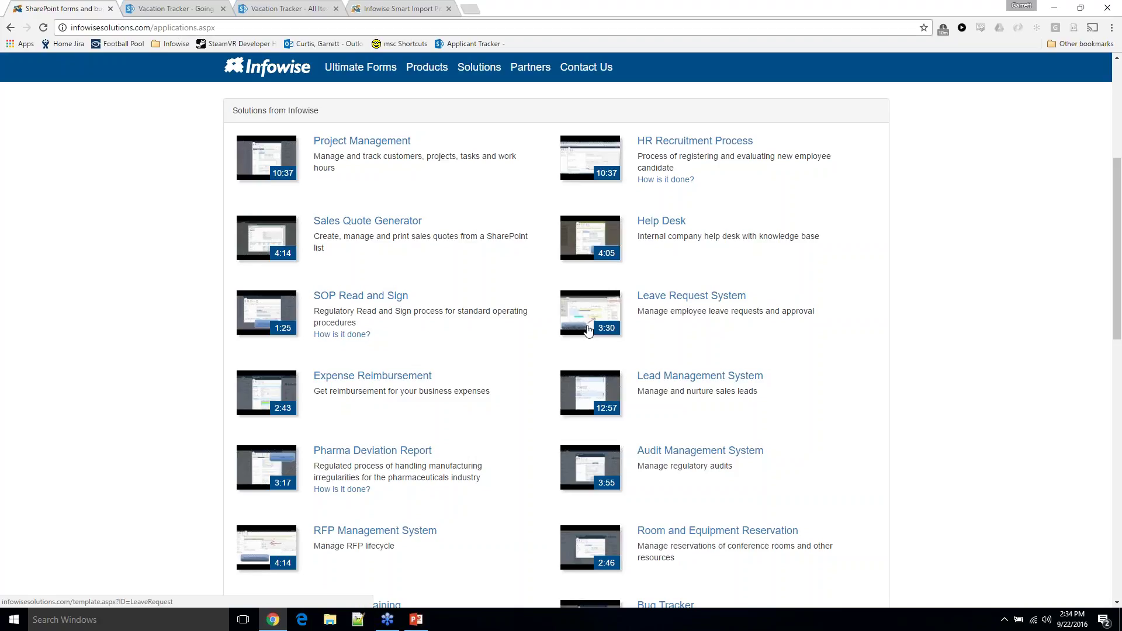
pyautogui.scroll(5, 588, 330)
pyautogui.moveTo(384, 74)
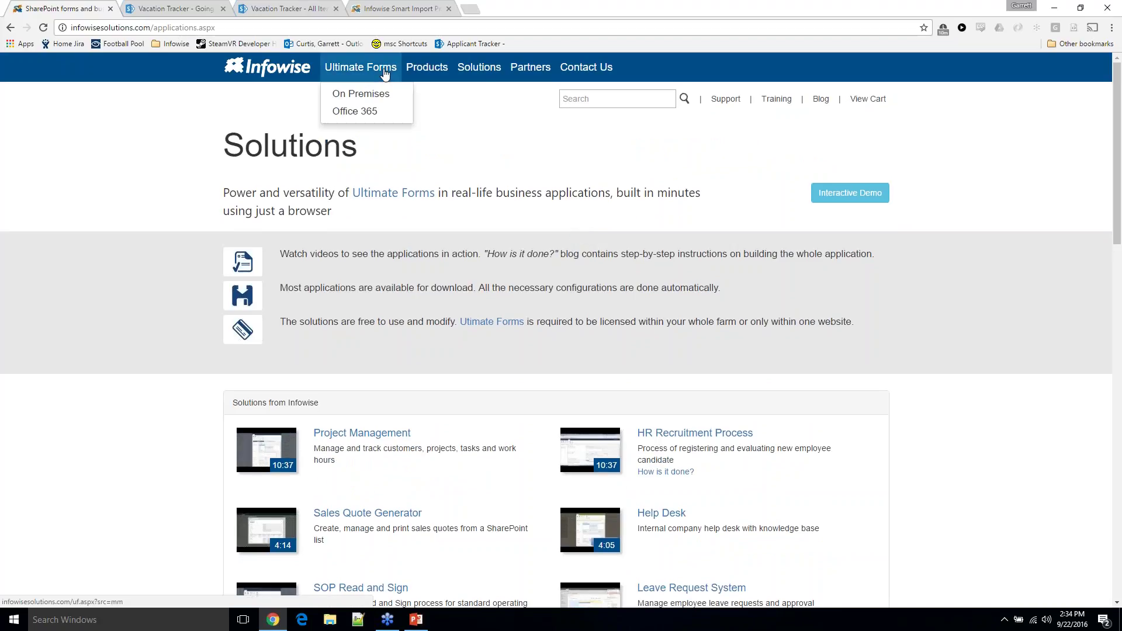